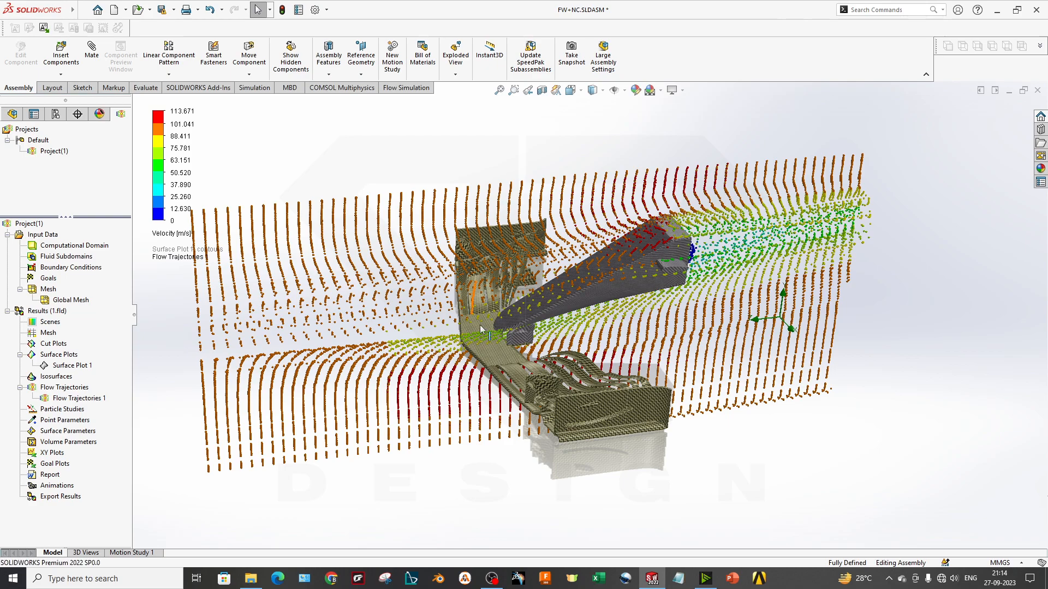
Examine the existing flow trajectories around the nosecone and front wing from several angles and review the project's result tree
middle_click_drag(610, 416, 552, 328)
scroll(572, 345, "down", 3)
middle_click_drag(623, 294, 732, 379)
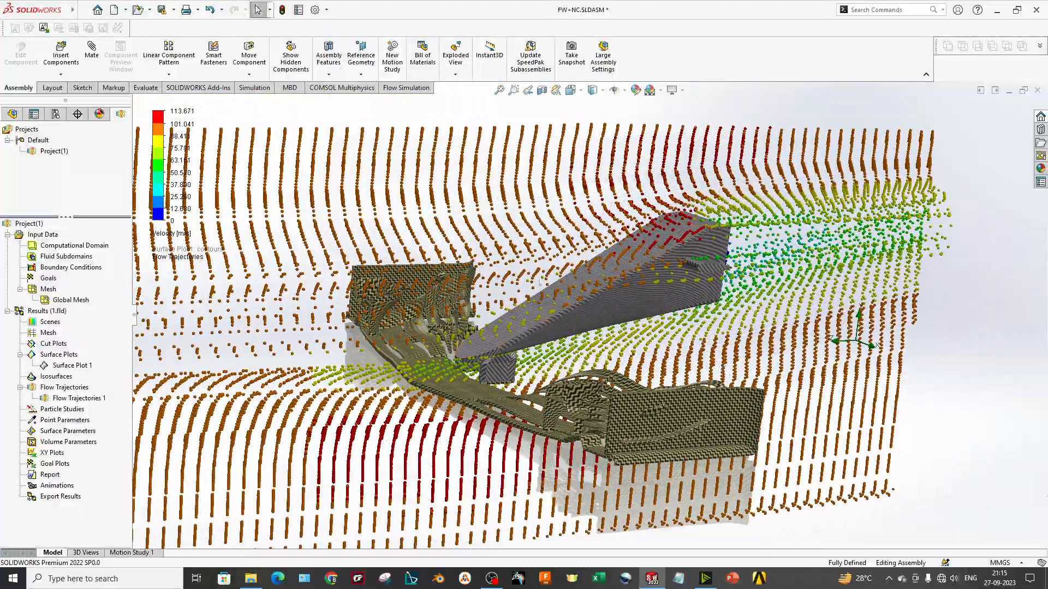
scroll(488, 286, "down", 1)
middle_click_drag(566, 405, 745, 345)
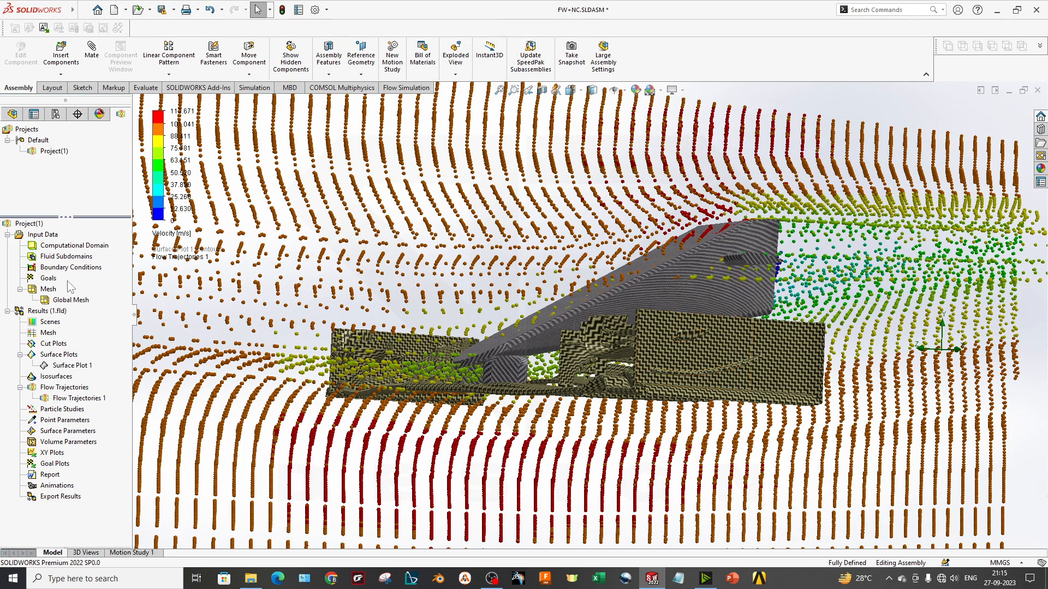
left_click(12, 114)
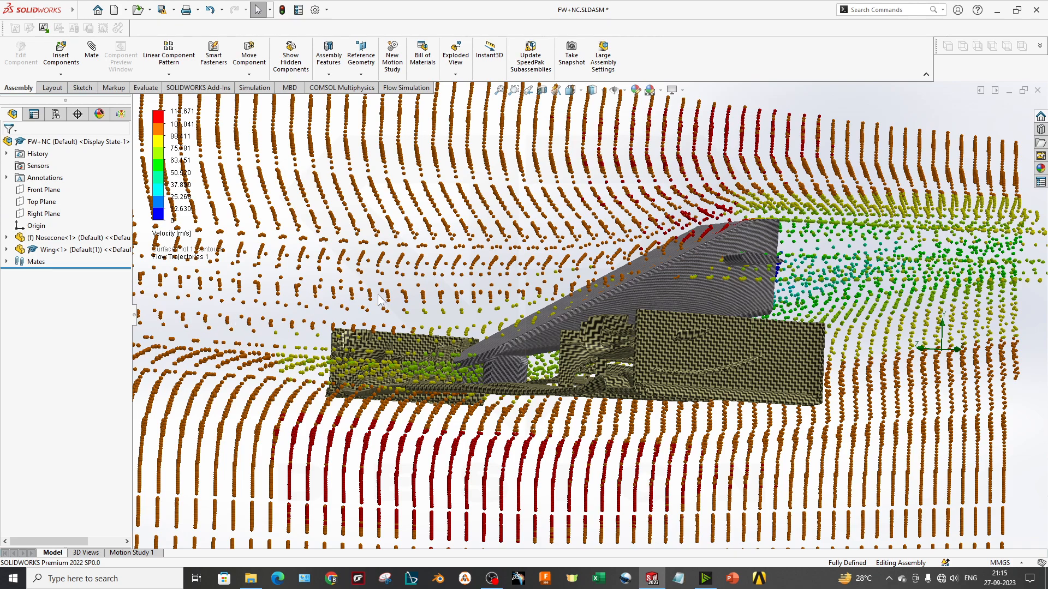
scroll(573, 322, "up", 4)
left_click(122, 116)
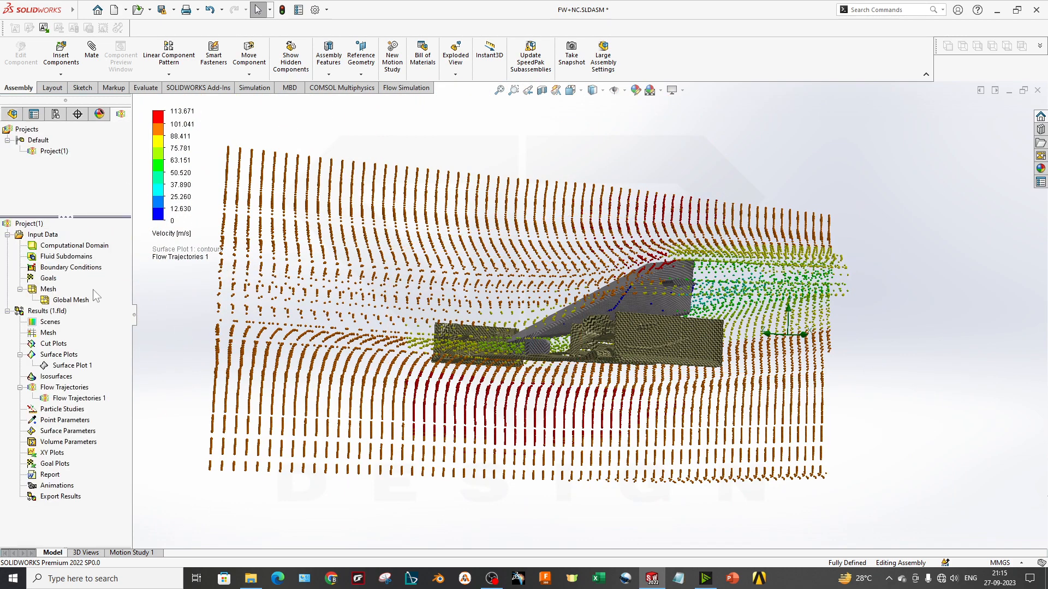
Delete the existing flow simulation project, Project(1), from the Default configuration and confirm the deletion
right_click(52, 152)
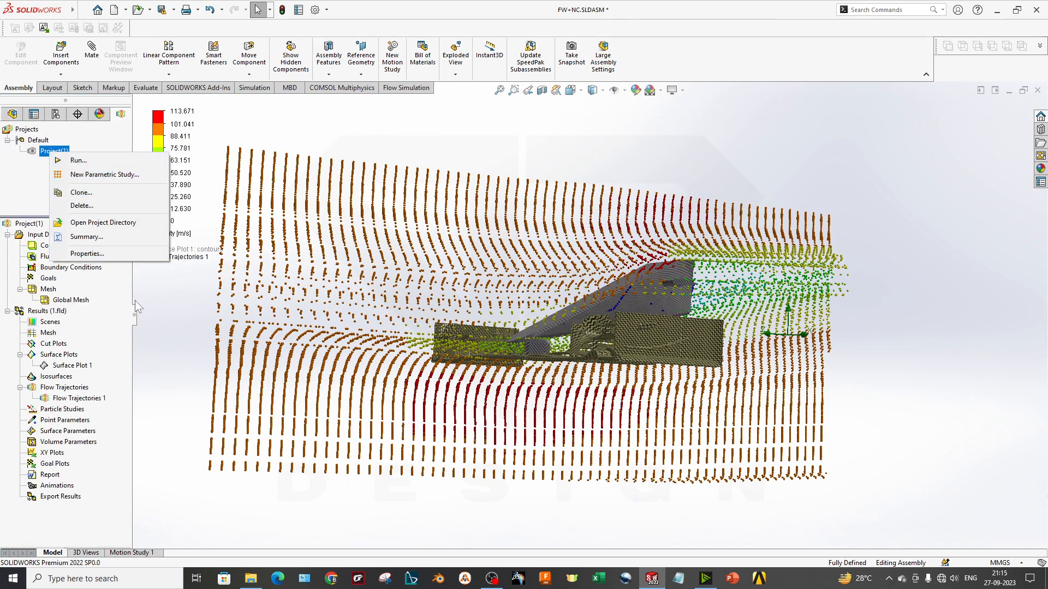
left_click(188, 327)
right_click(56, 155)
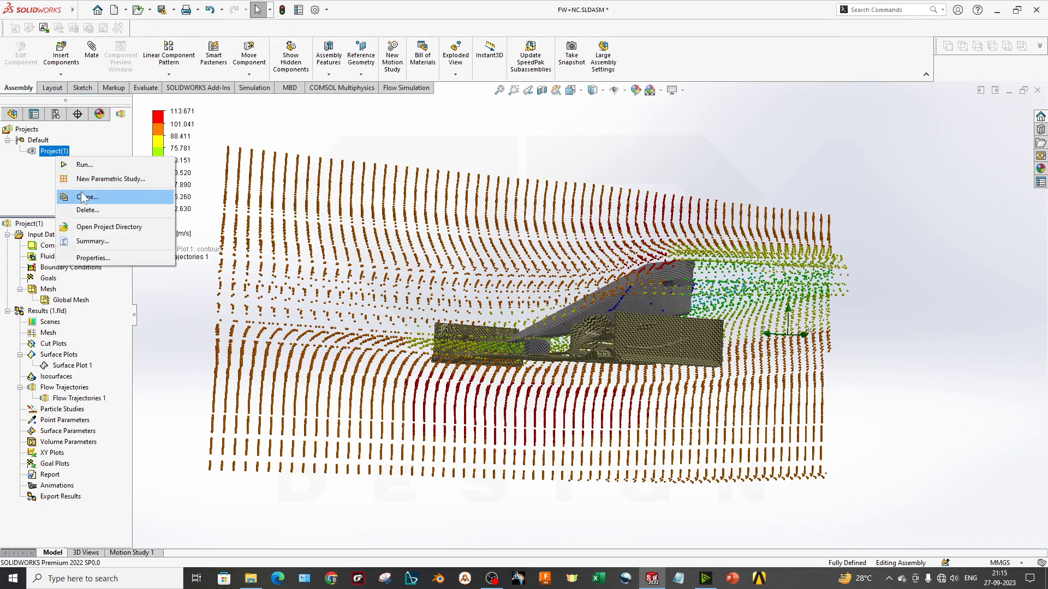
left_click(85, 210)
left_click(471, 324)
left_click(597, 253)
Inspect the assembly from several angles and highlight its Nosecone and Wing components one after the other
middle_click_drag(471, 322, 599, 448)
scroll(598, 310, "down", 3)
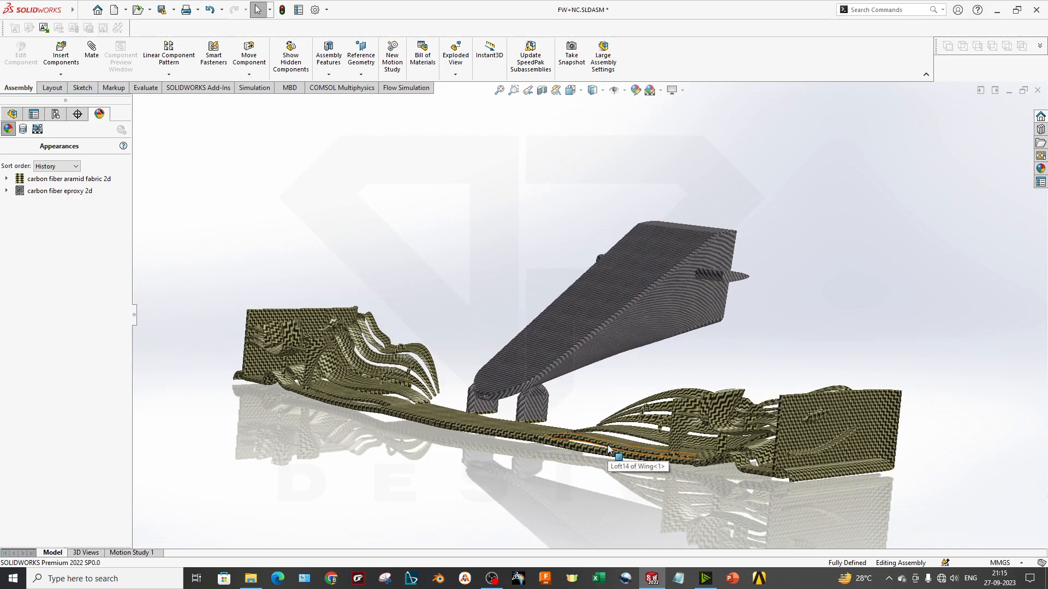
middle_click_drag(568, 397, 543, 420)
middle_click_drag(476, 436, 527, 424)
scroll(687, 253, "down", 2)
scroll(715, 353, "up", 2)
middle_click_drag(716, 357, 694, 351)
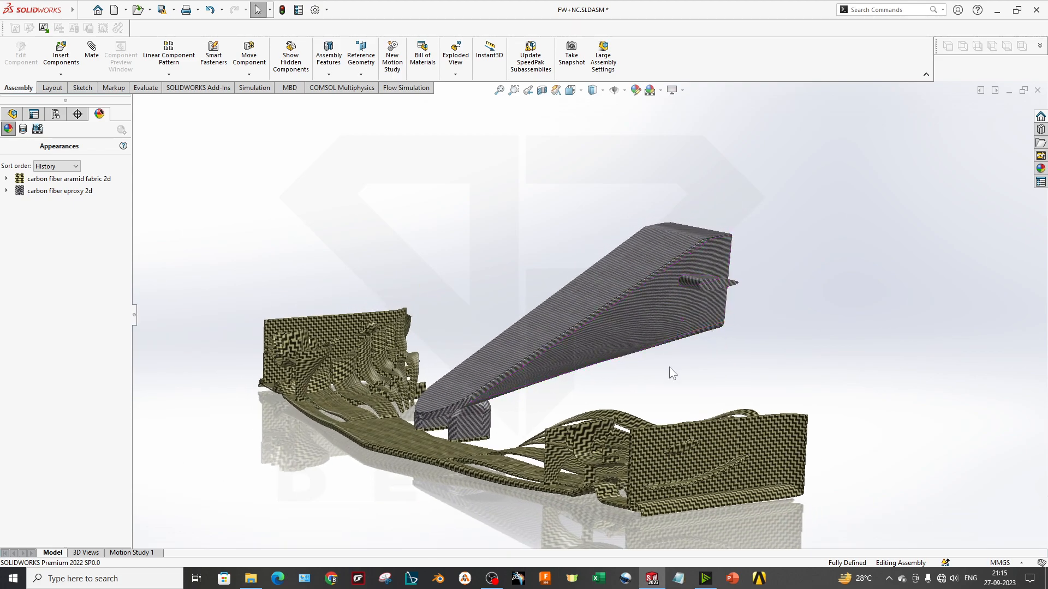
left_click(470, 429)
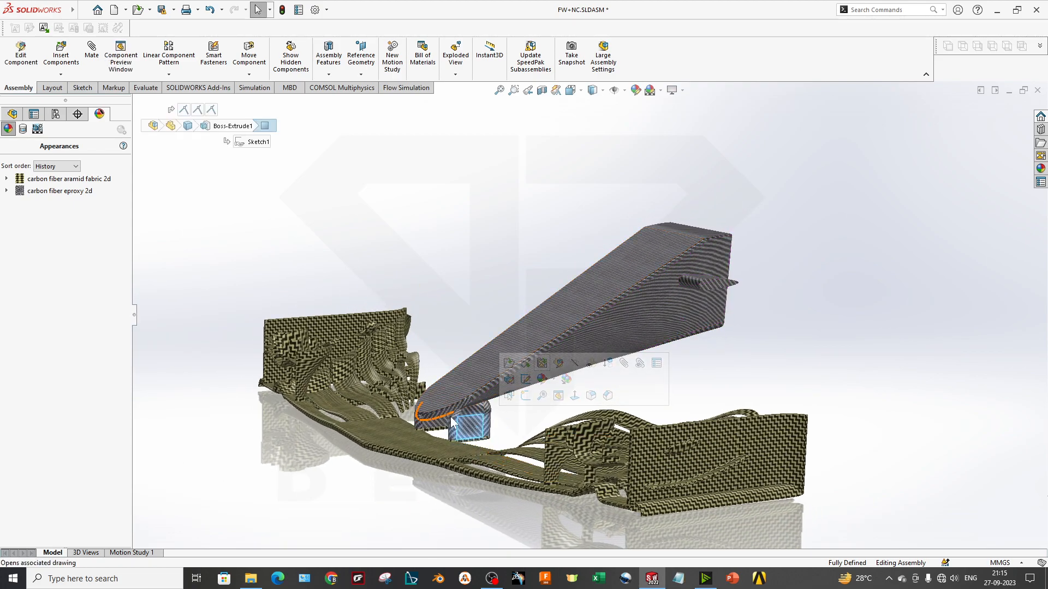
left_click(12, 114)
left_click(49, 239)
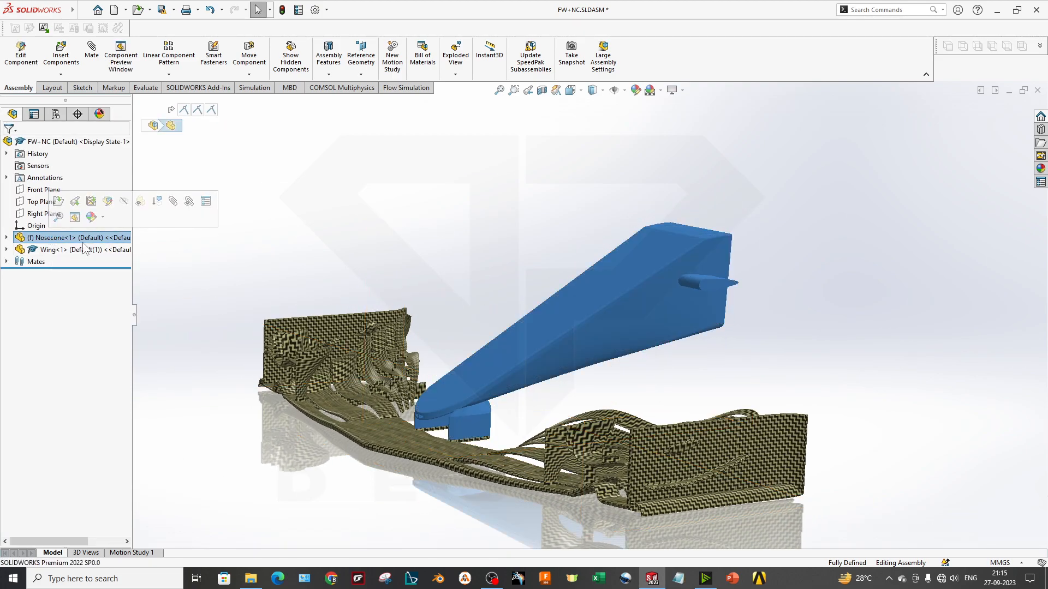
left_click(69, 251)
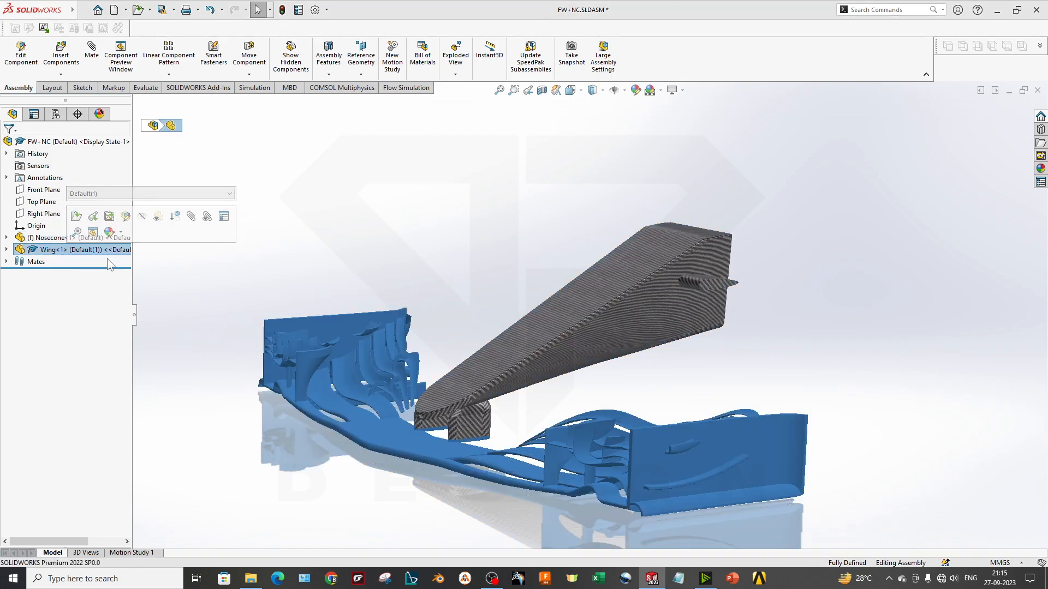
left_click(233, 411)
middle_click_drag(422, 363, 328, 481)
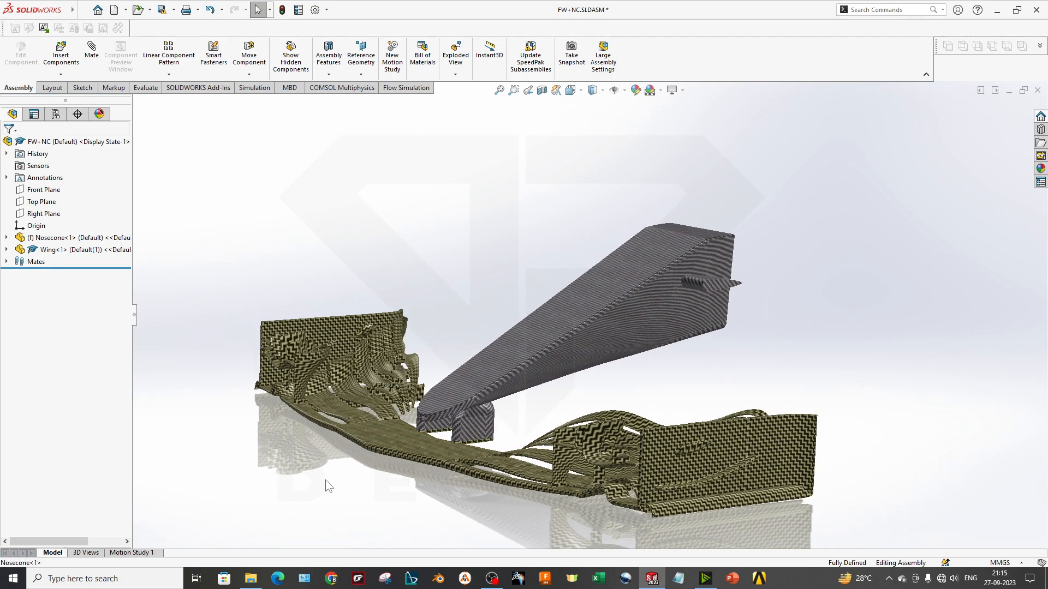
scroll(330, 467, "up", 4)
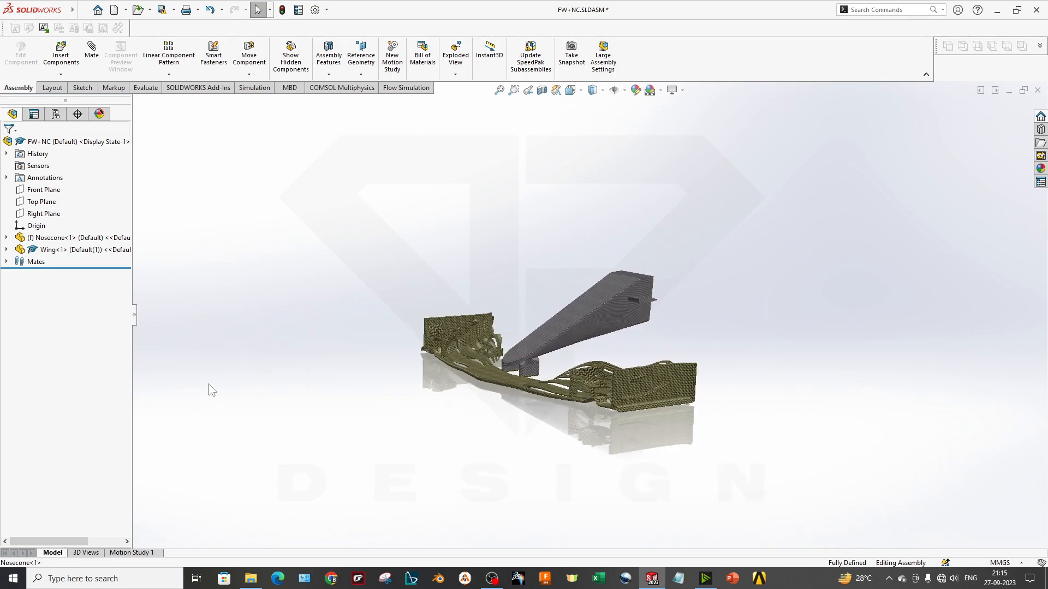
middle_click_drag(796, 246, 748, 353)
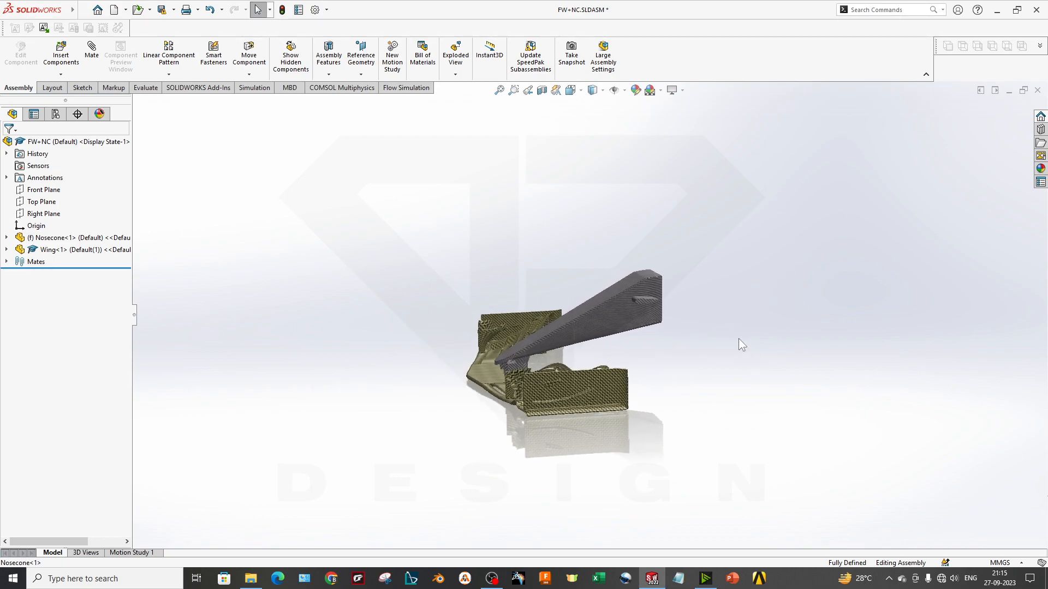
scroll(748, 353, "down", 3)
middle_click_drag(521, 409, 481, 393)
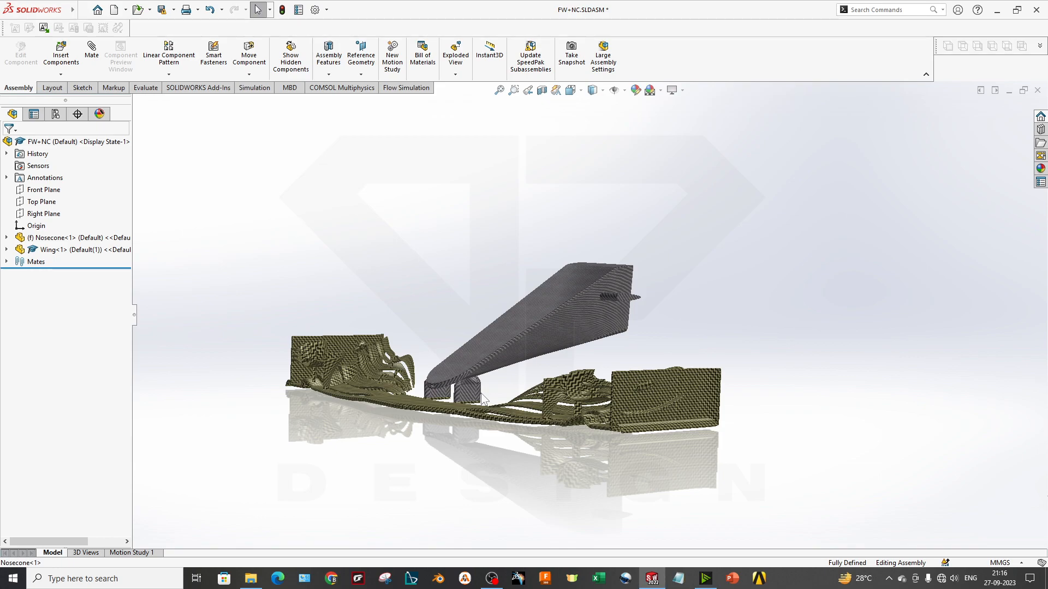
Check that SOLIDWORKS Flow Simulation 2022 is enabled among the add-ins and accept the list
left_click(397, 90)
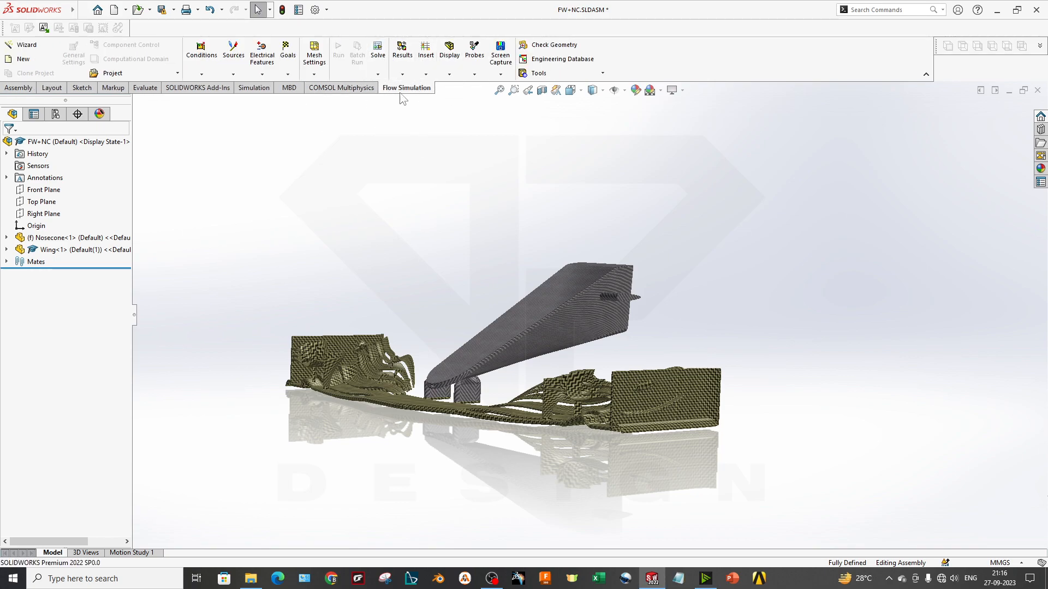
left_click(326, 10)
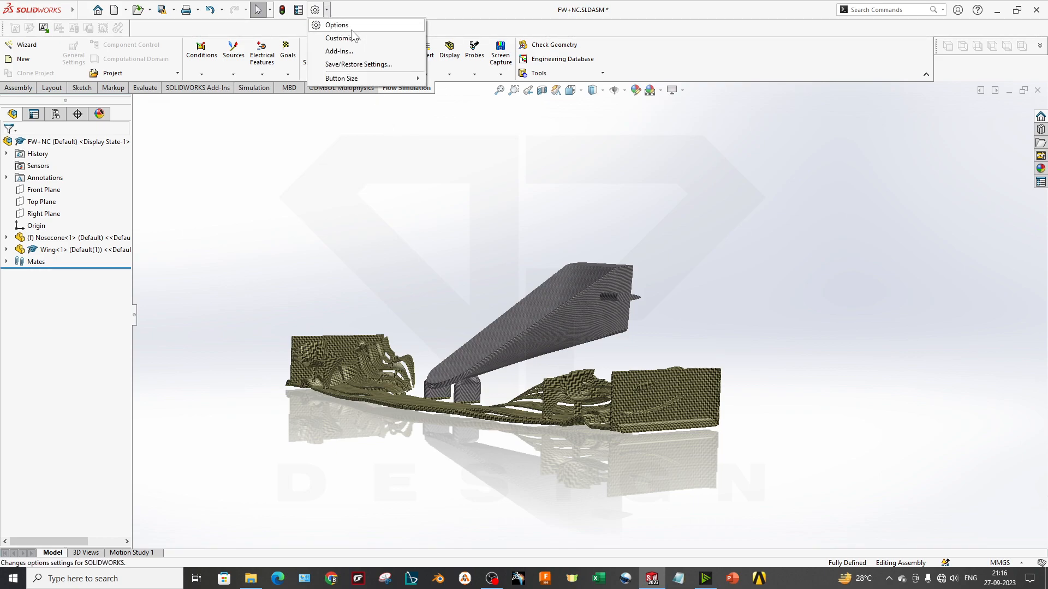
left_click(339, 51)
scroll(354, 306, "down", 3)
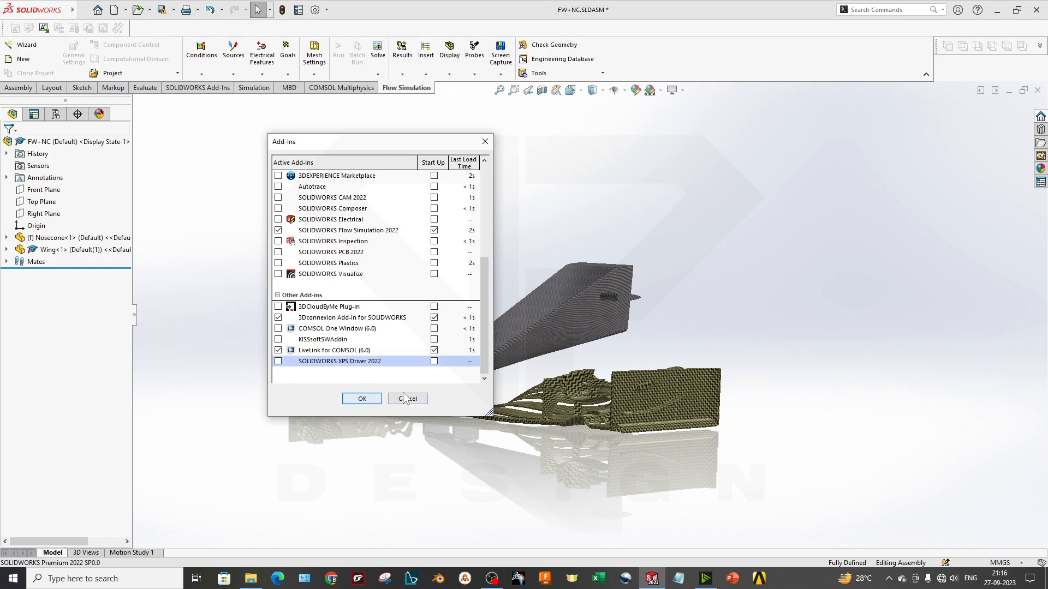
left_click(365, 400)
middle_click_drag(437, 309, 465, 317)
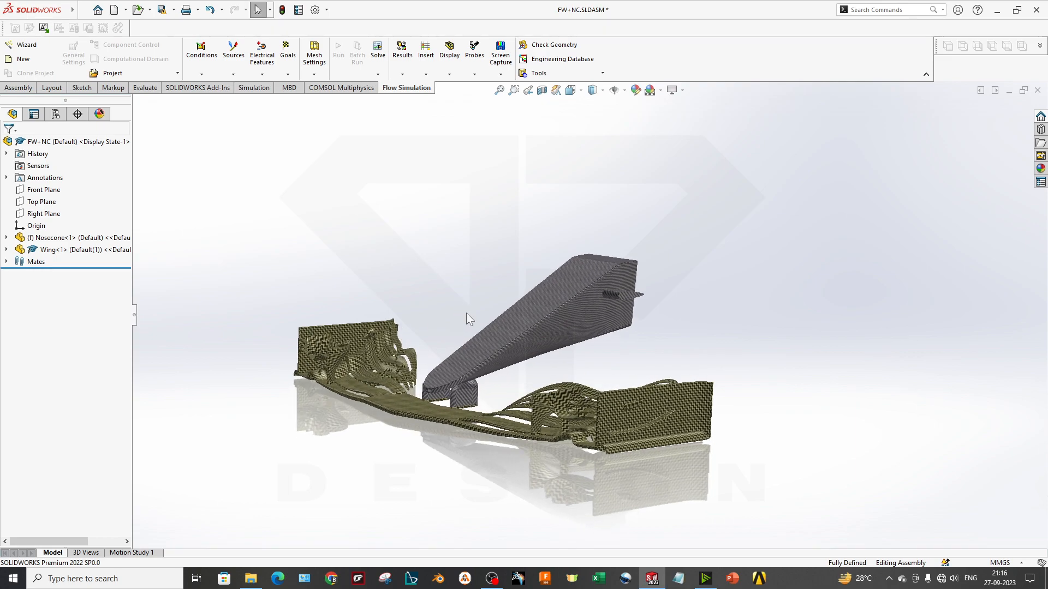
Check the edition selected for the SOLIDWORKS Simulation add-in and turn that add-in off
left_click(199, 88)
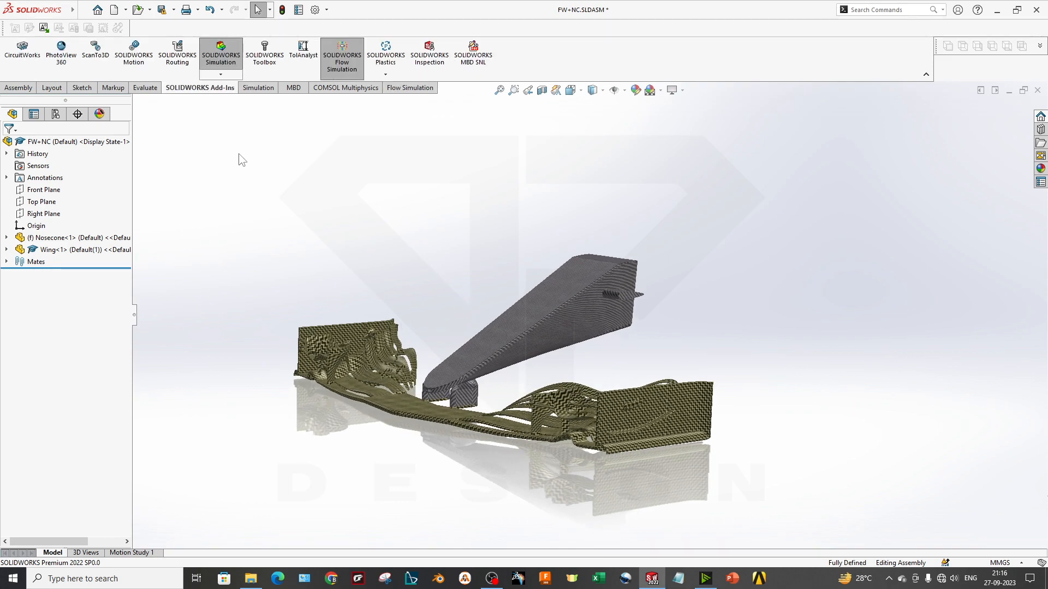
left_click(221, 75)
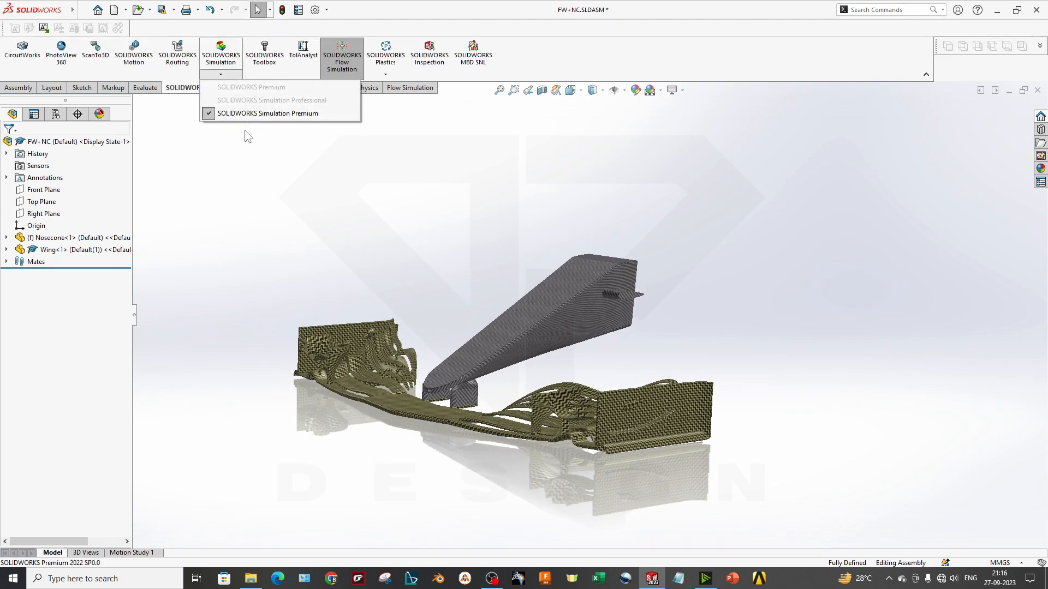
left_click(241, 125)
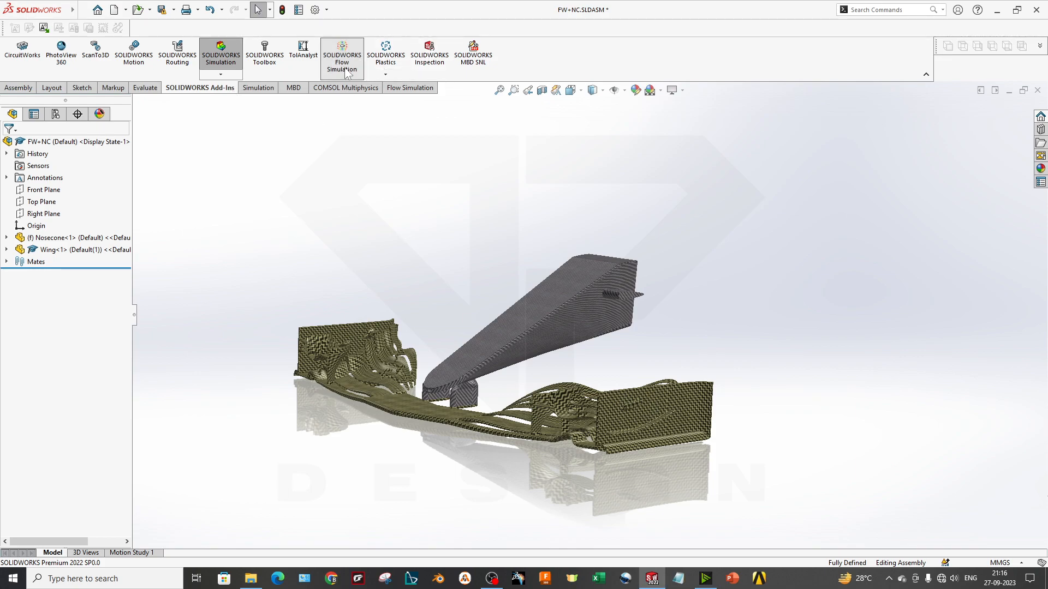
left_click(221, 55)
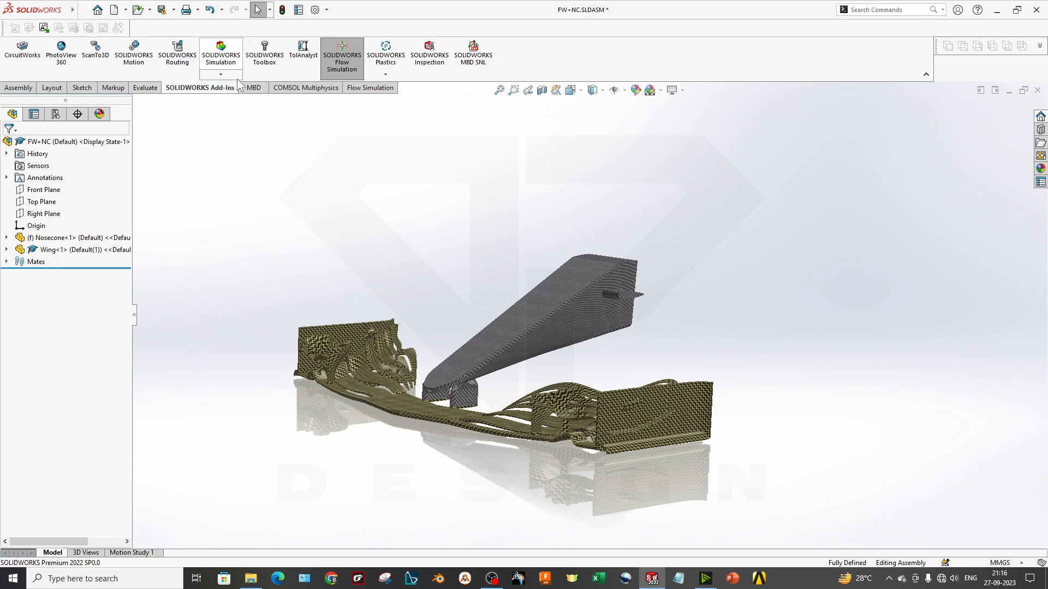
Examine the nosecone's mounting pillars and the front wing elements up close and from different angles
middle_click_drag(374, 130, 393, 138)
scroll(502, 363, "up", 2)
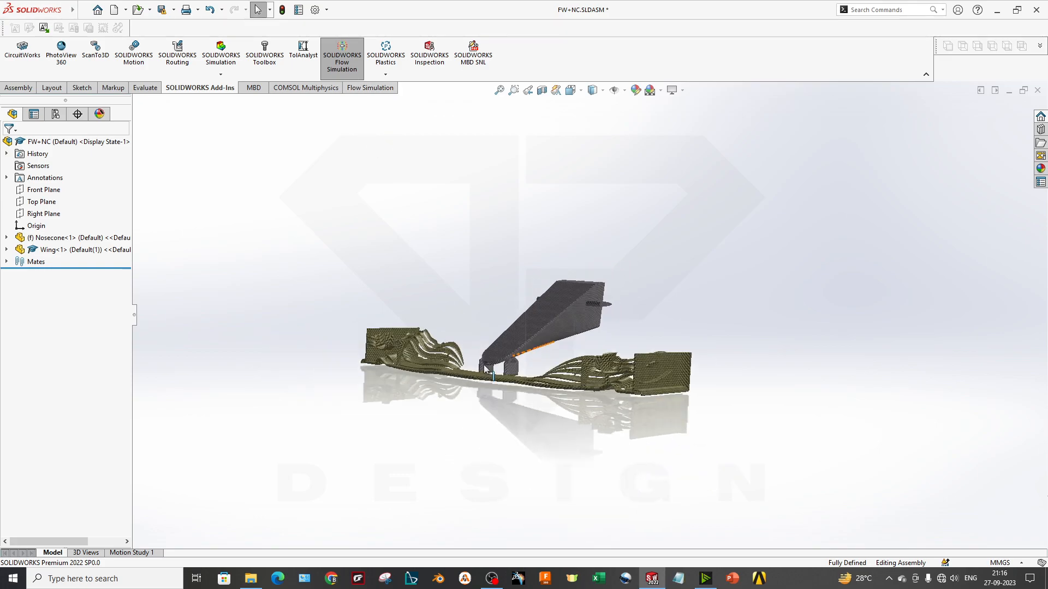
scroll(505, 364, "down", 3)
middle_click_drag(520, 360, 540, 389)
scroll(569, 365, "down", 2)
scroll(617, 328, "up", 2)
middle_click_drag(612, 299, 629, 304)
scroll(629, 304, "down", 1)
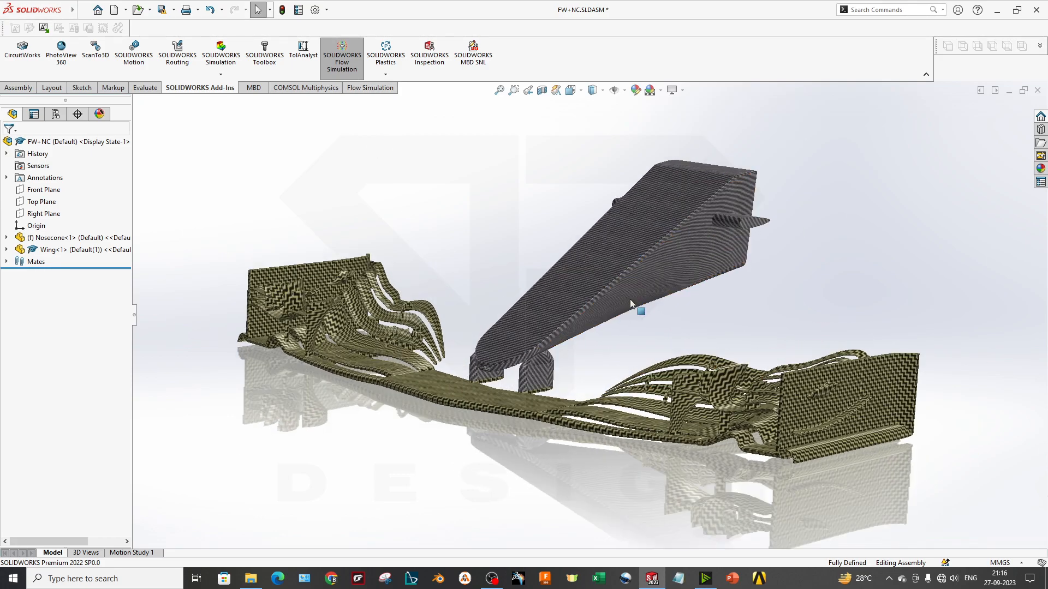
Start a new Flow Simulation project with the Wizard and name it "Front Wing Sim"
left_click(359, 68)
left_click(387, 90)
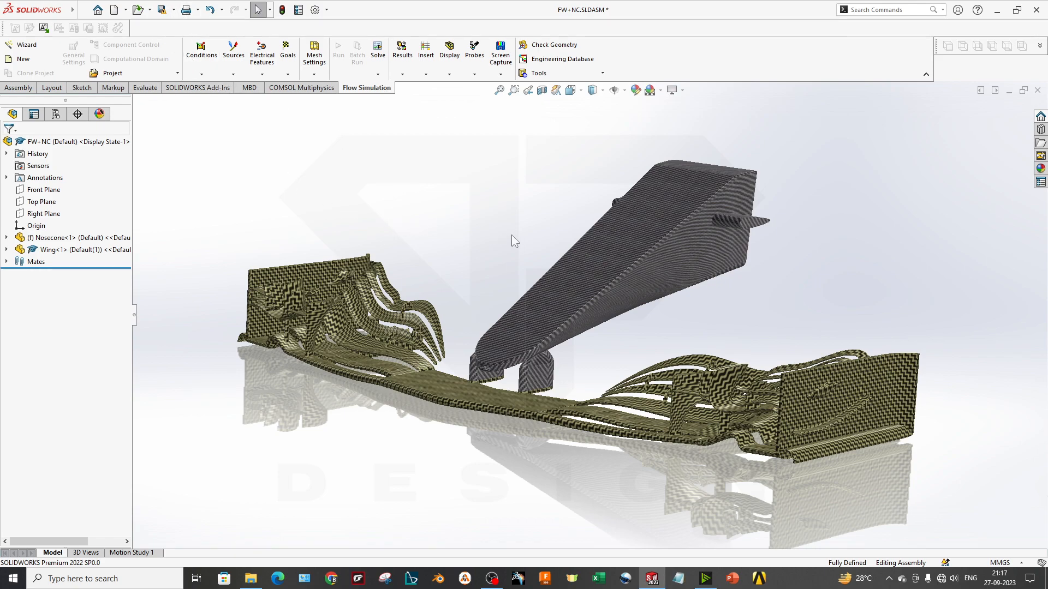
middle_click_drag(510, 371, 424, 299)
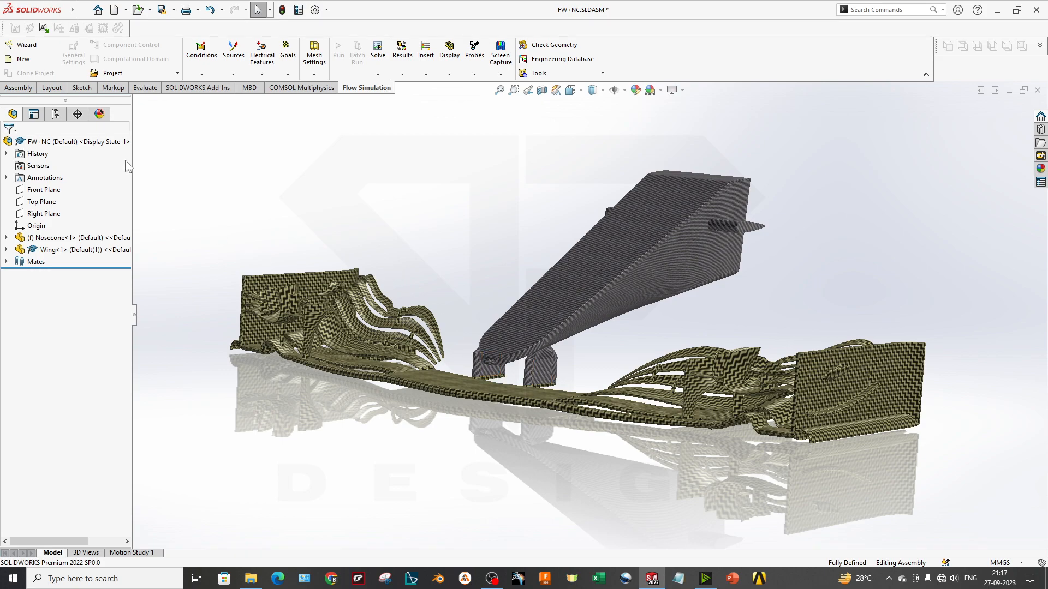
left_click(31, 49)
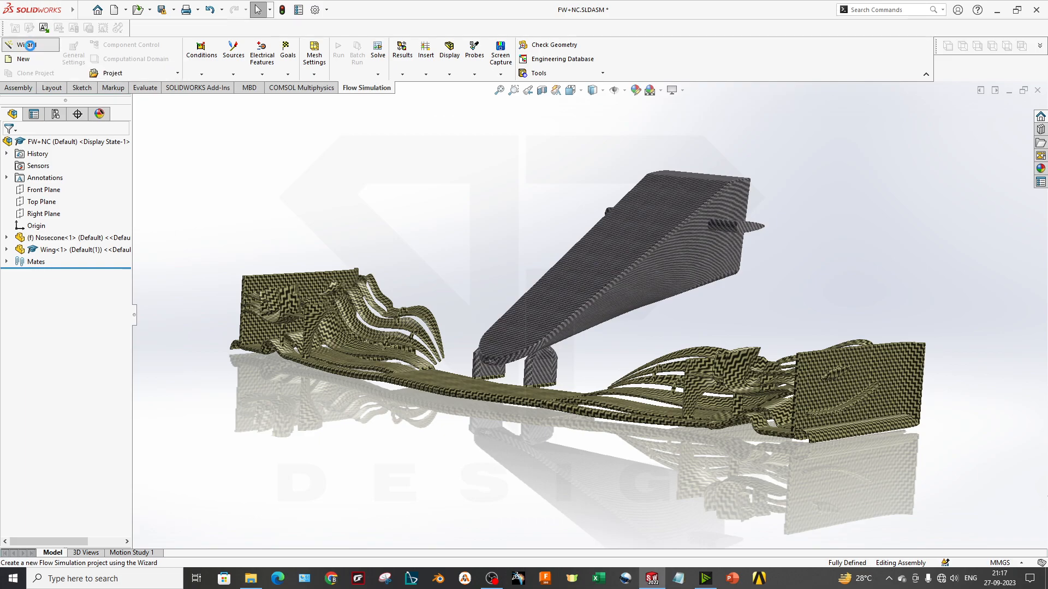
left_click_drag(417, 157, 318, 128)
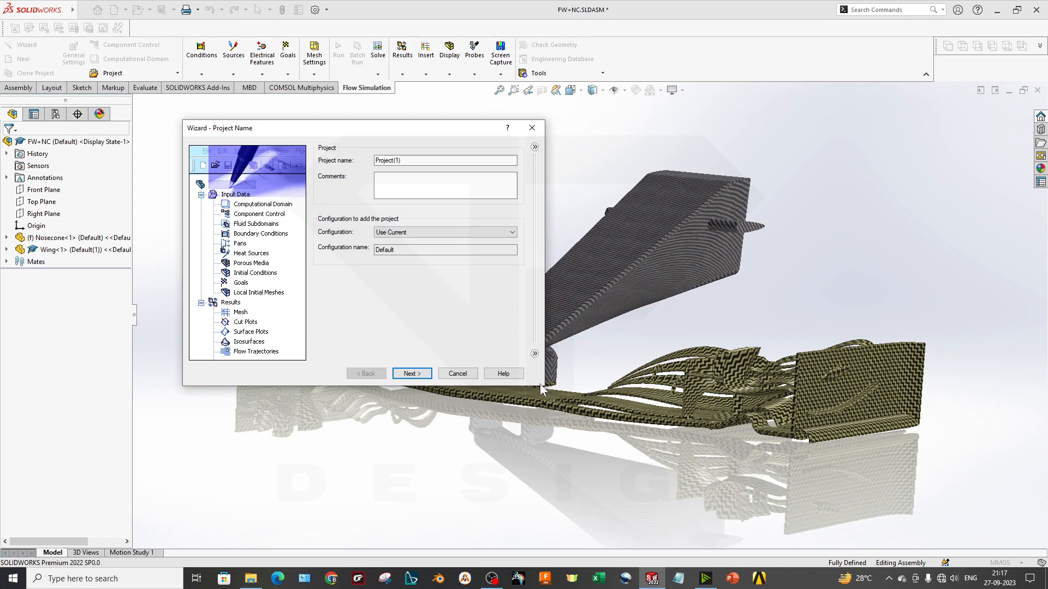
left_click_drag(206, 128, 282, 216)
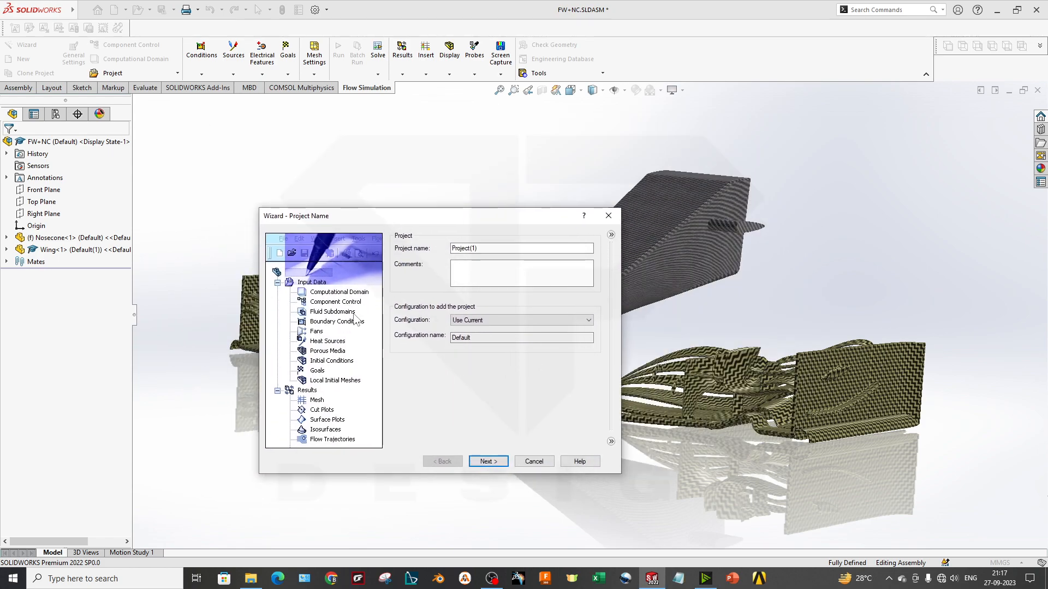
double_click(470, 248)
type("Front Wing Sim")
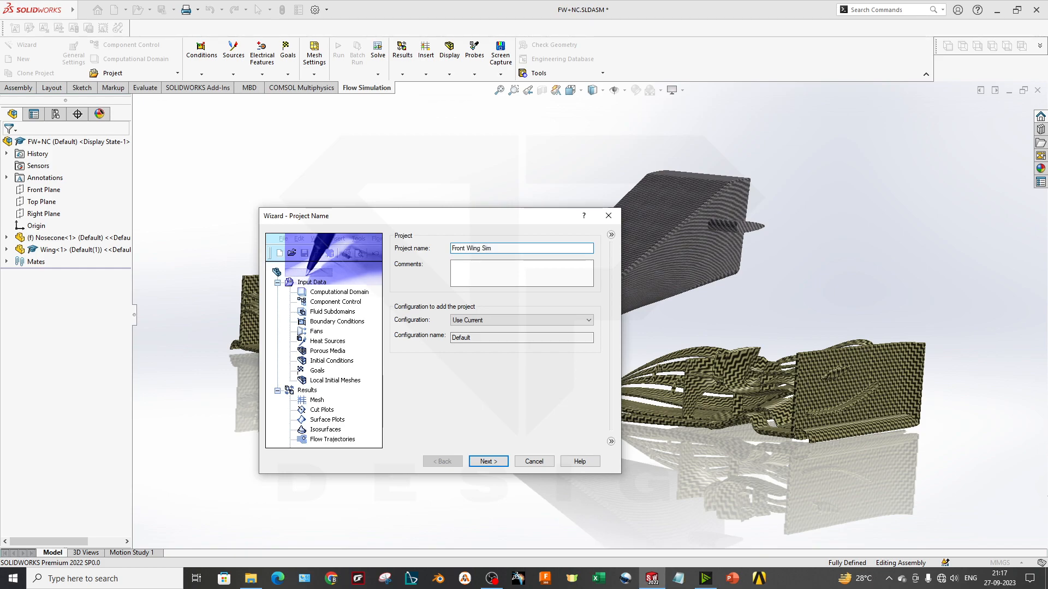
Set the configuration for the new project to Use Current and leave the comments empty
left_click(466, 321)
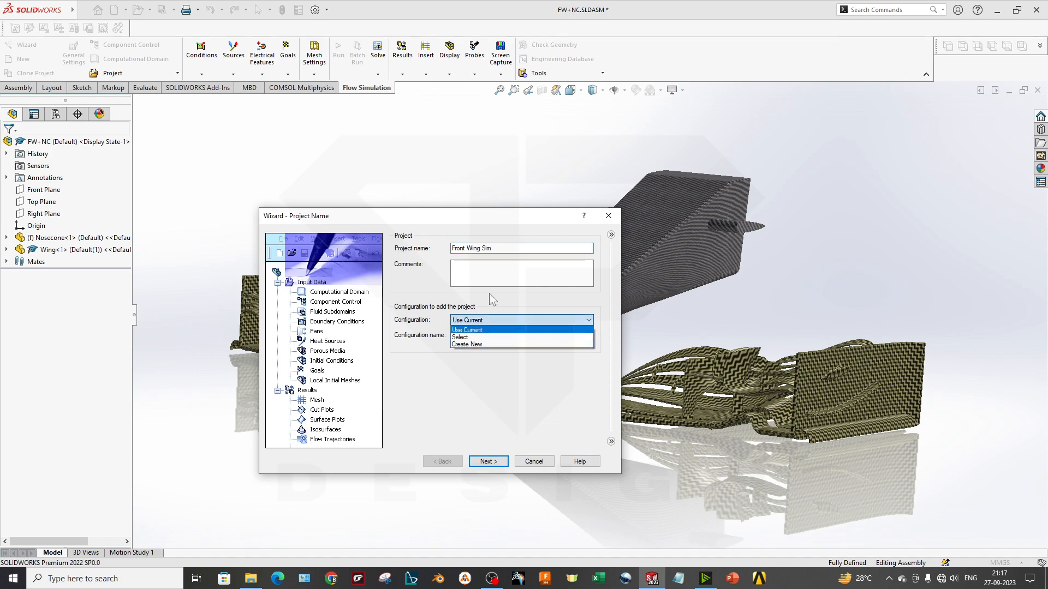
left_click(492, 329)
left_click(493, 322)
left_click(494, 330)
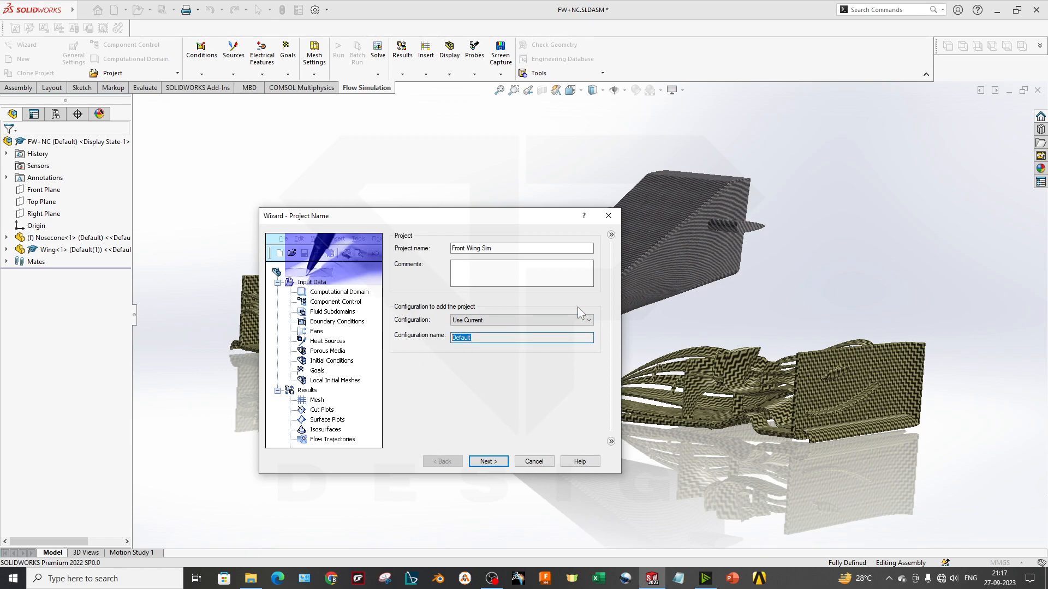
left_click(495, 276)
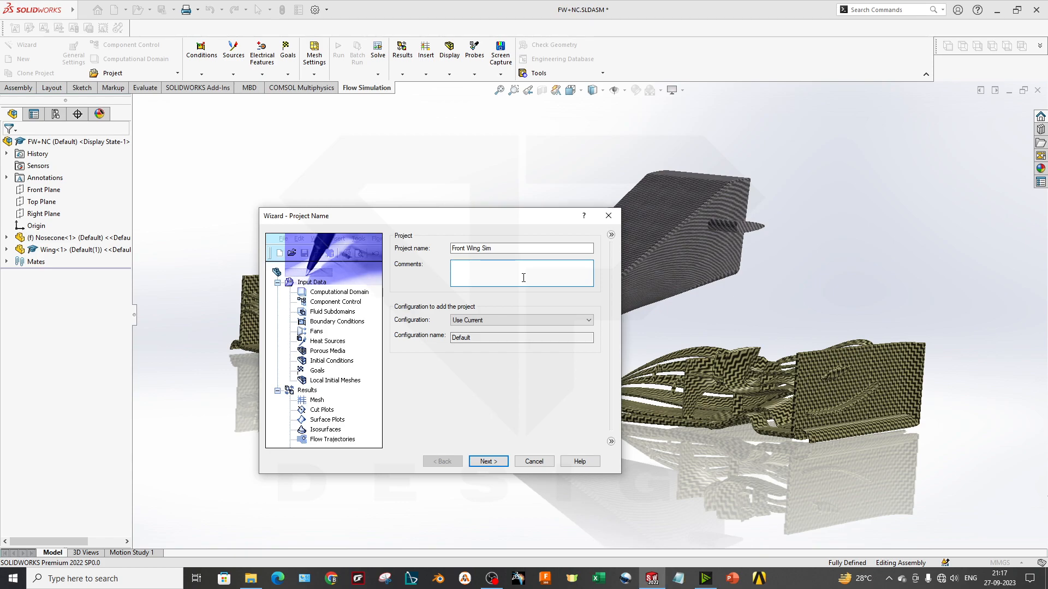
Use the SI (m-kg-s) unit system with velocity in Kilometer/hour, and continue to the analysis type settings
left_click(489, 461)
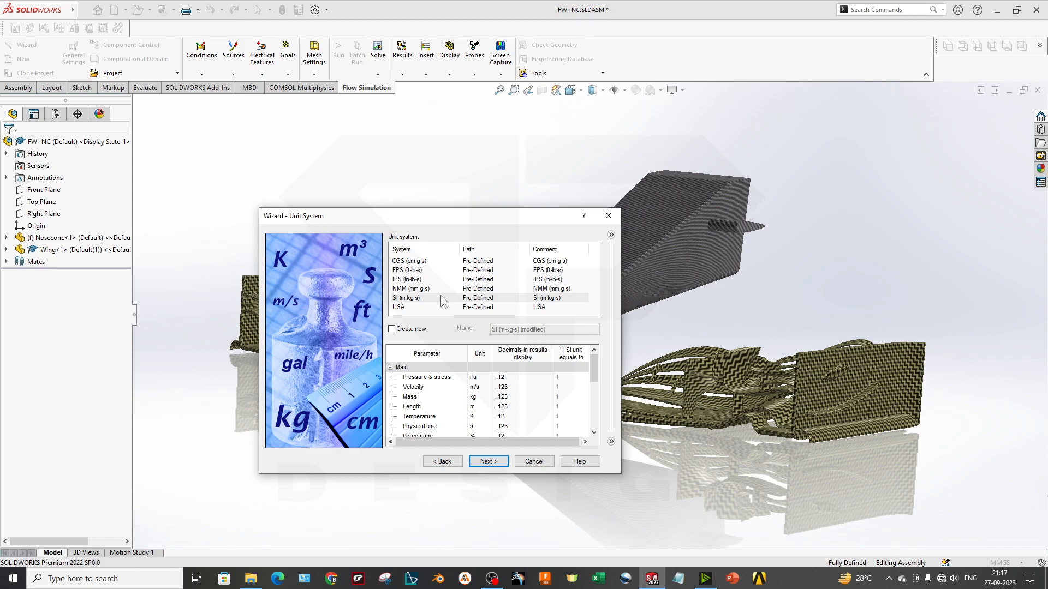
left_click(423, 298)
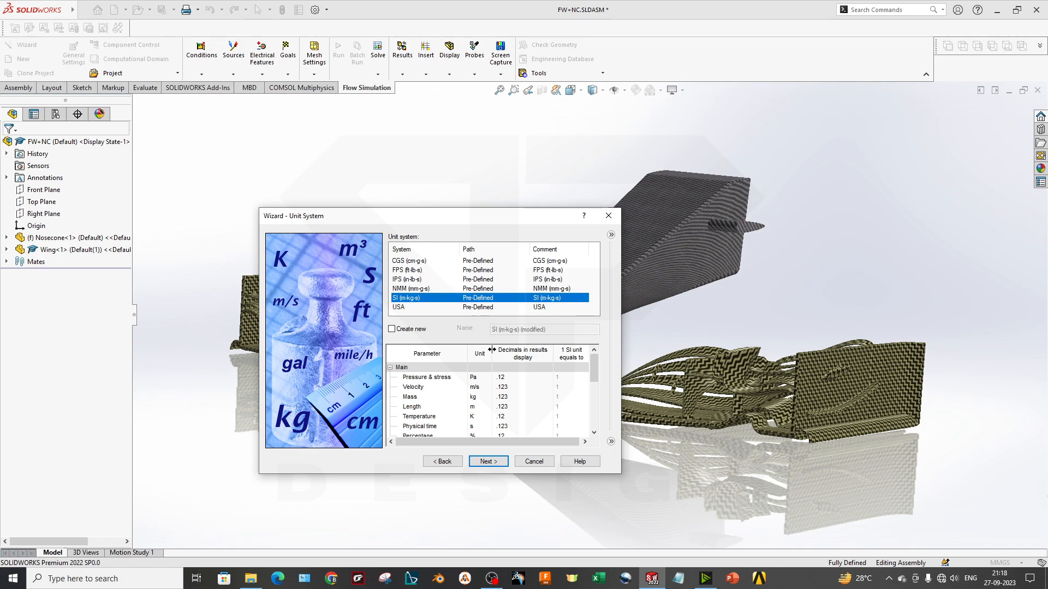
left_click(432, 377)
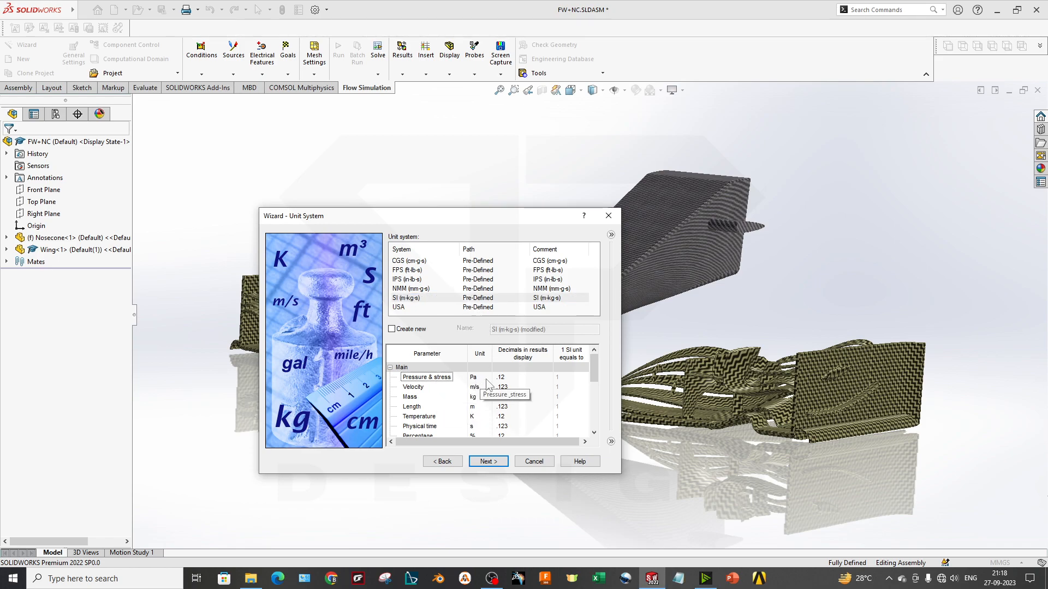
left_click(486, 387)
left_click(486, 387)
left_click(487, 387)
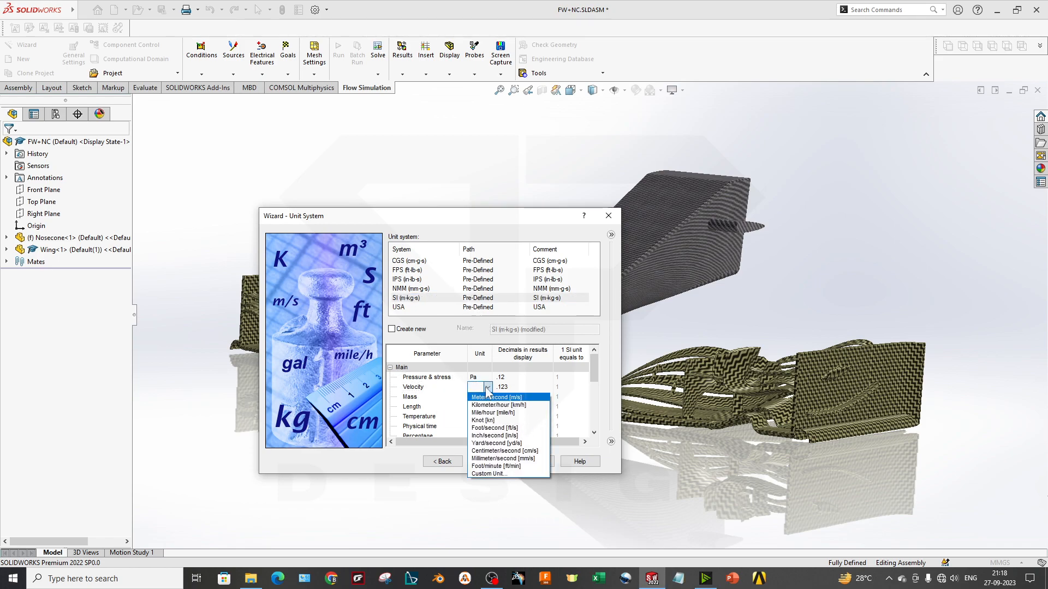
left_click(494, 405)
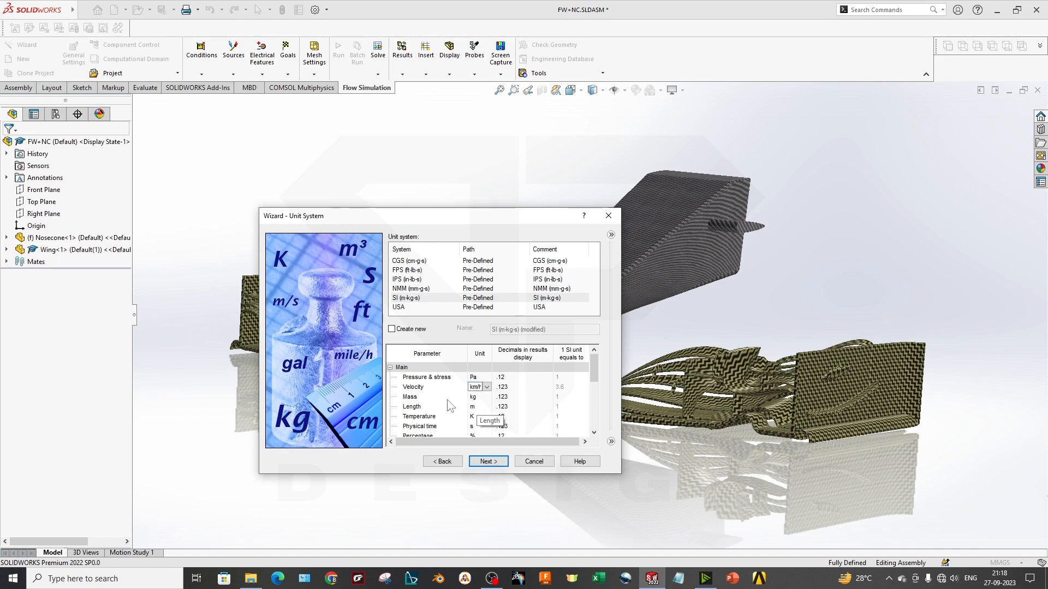
left_click(476, 397)
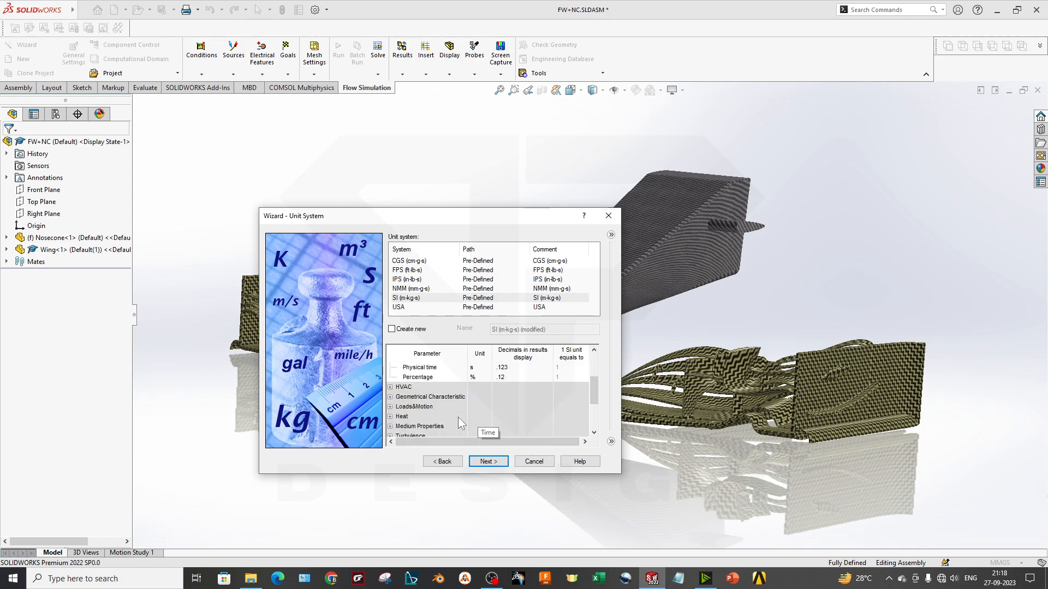
scroll(458, 417, "down", 3)
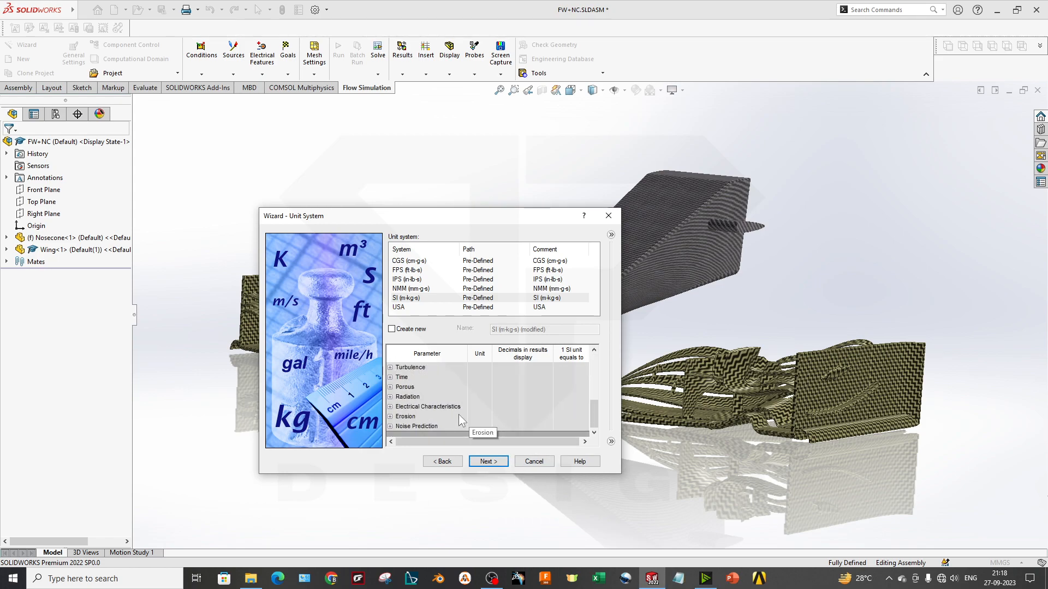
scroll(458, 414, "up", 2)
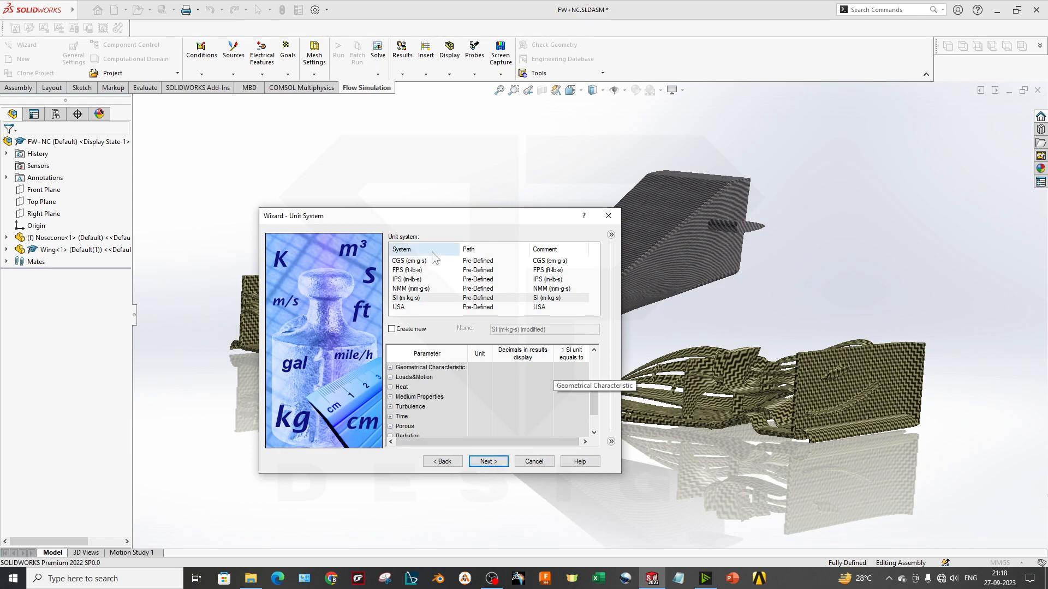
left_click(488, 461)
Move the wizard clear of the model and set the analysis type to External
mouse_move(368, 218)
left_mouse_down()
mouse_move(252, 187)
mouse_move(431, 207)
mouse_move(386, 197)
mouse_move(372, 227)
left_mouse_up()
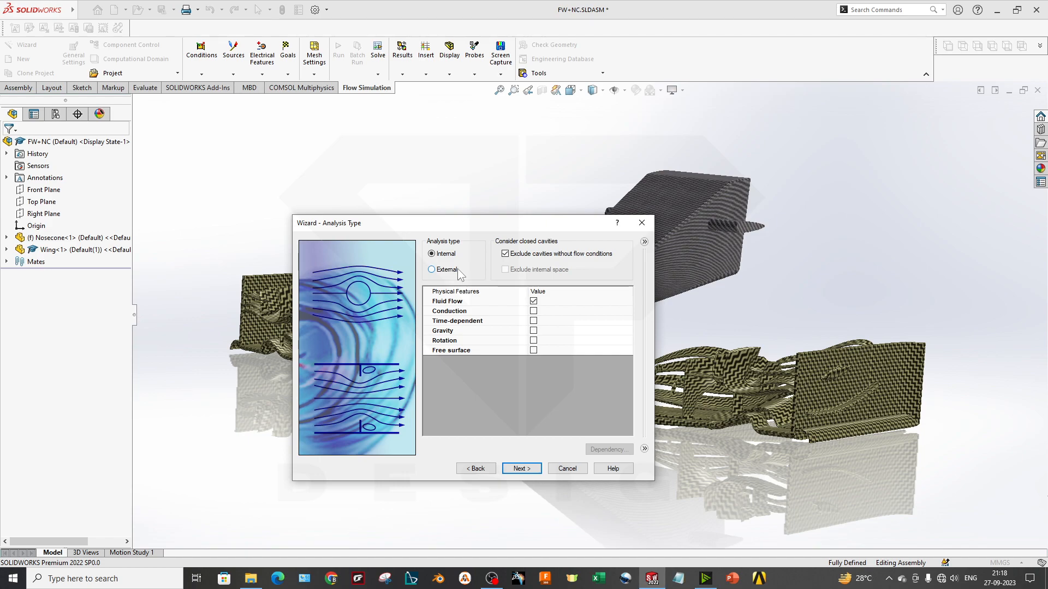
left_click_drag(486, 232, 280, 213)
scroll(573, 249, "up", 3)
middle_click_drag(575, 250, 562, 273)
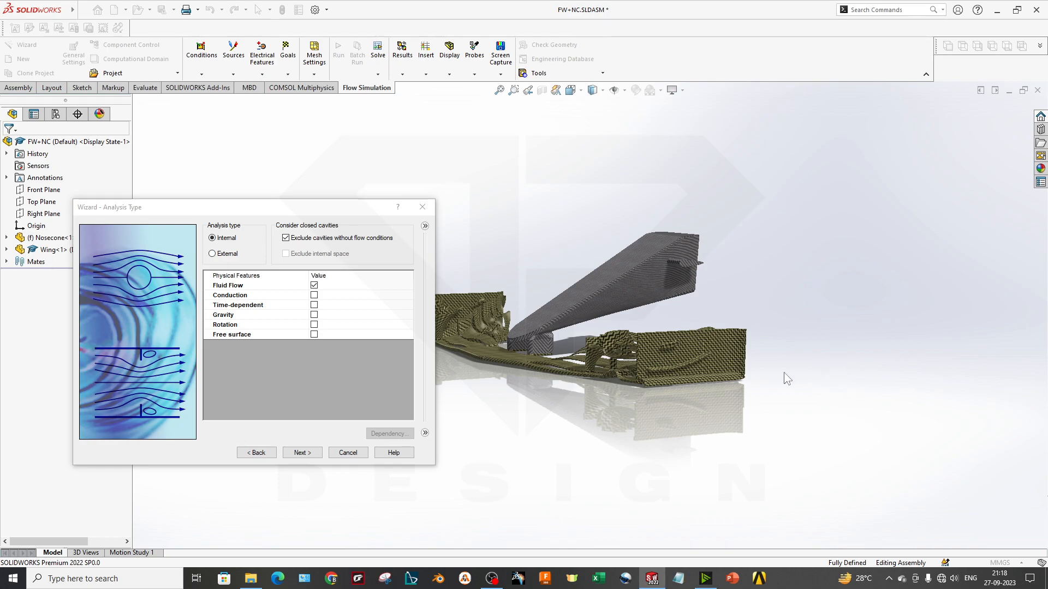
left_click(225, 254)
middle_click_drag(651, 379, 567, 405)
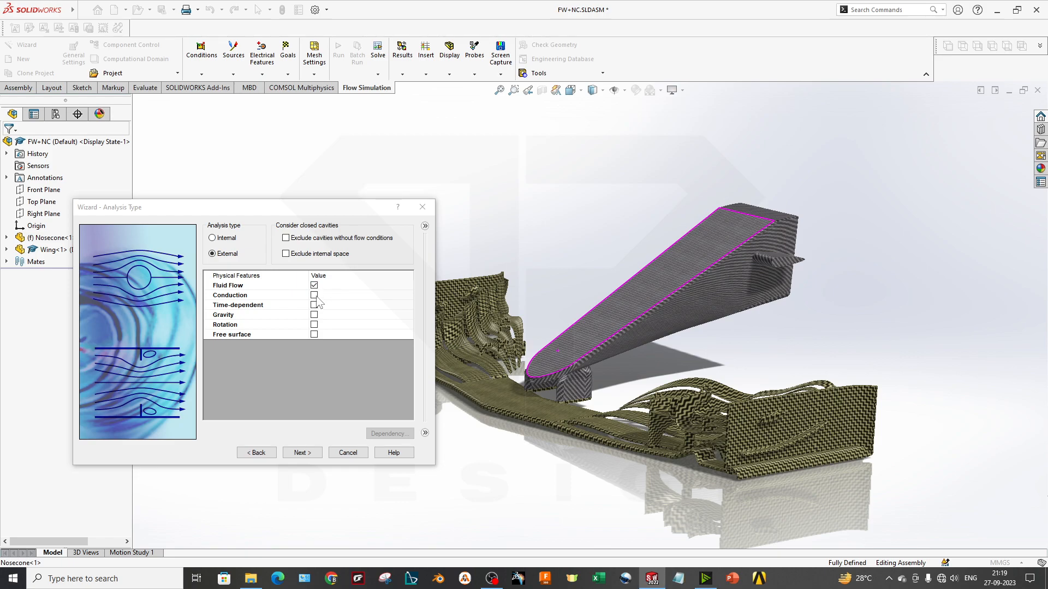
Try enabling Conduction as a physical feature and turn it off again
left_click(249, 295)
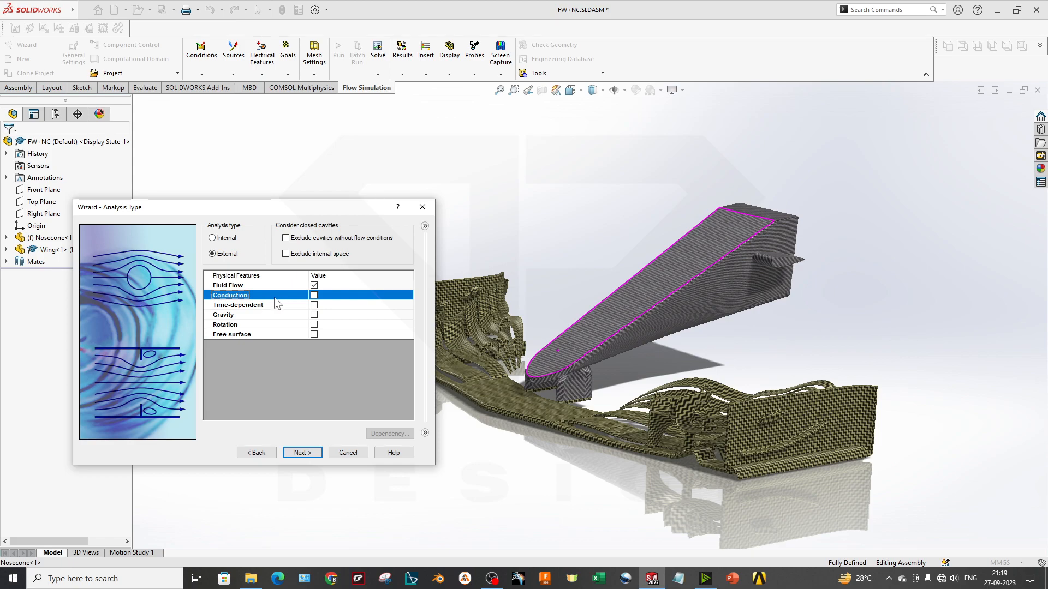
left_click(314, 295)
left_click(315, 296)
left_click(315, 295)
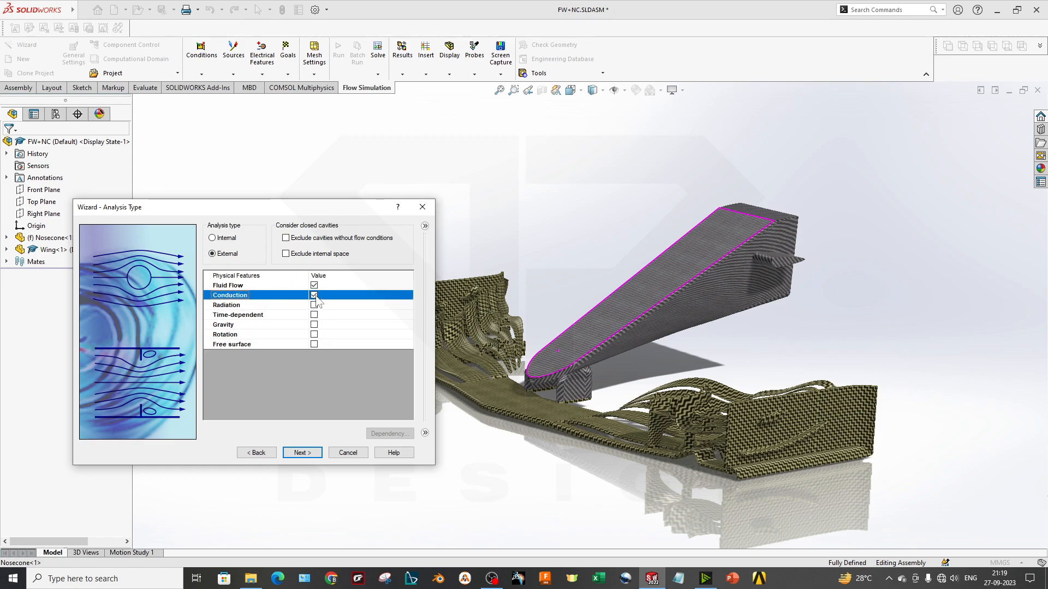
left_click(315, 295)
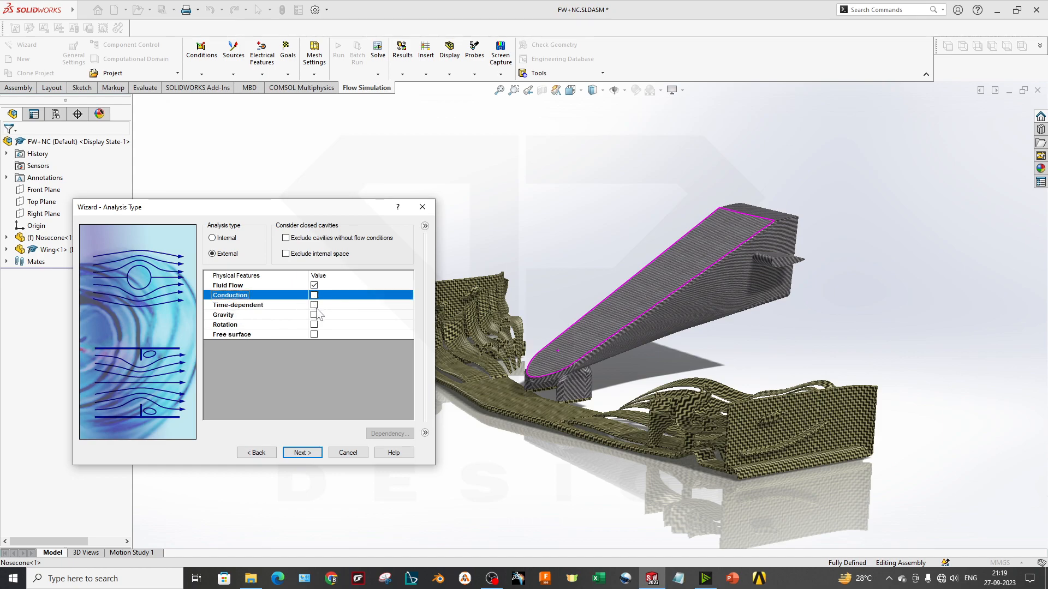
Try a time-dependent analysis with a total analysis time of 10 s and an output time step of 0.1 s, and disable it again
left_click(242, 307)
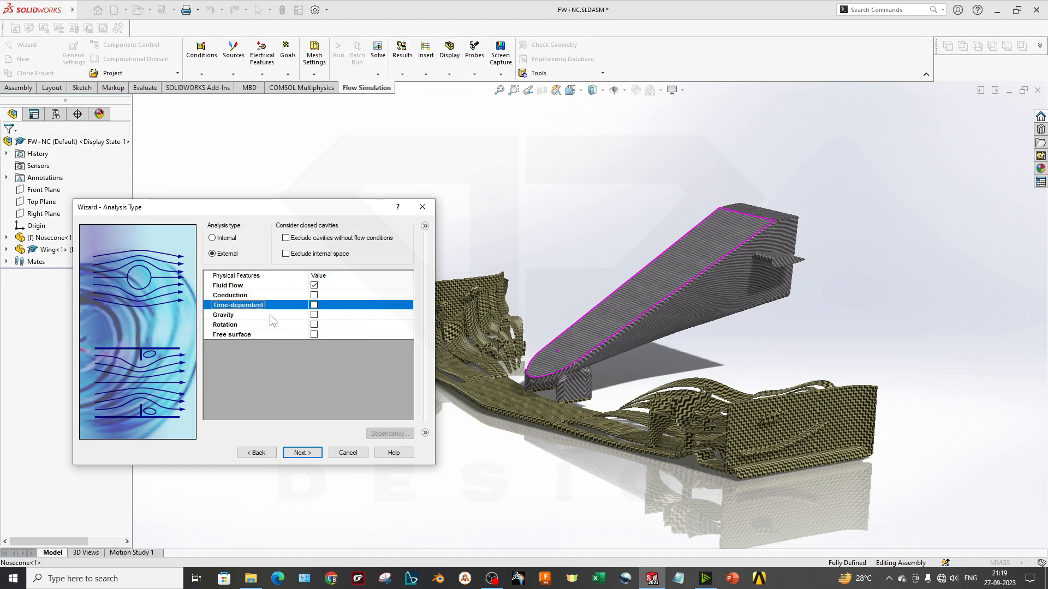
left_click(314, 305)
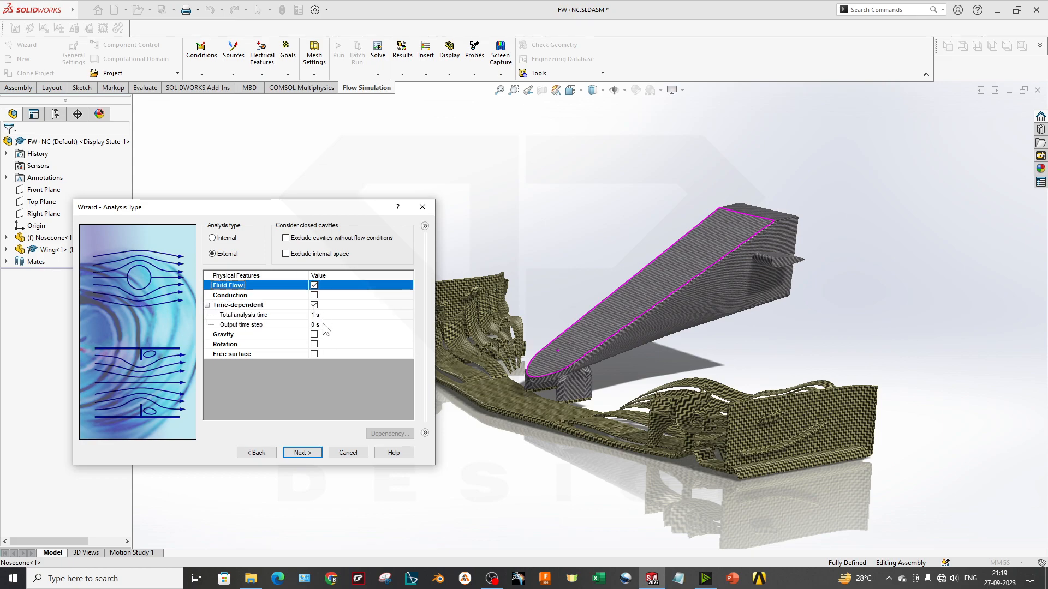
left_click(331, 316)
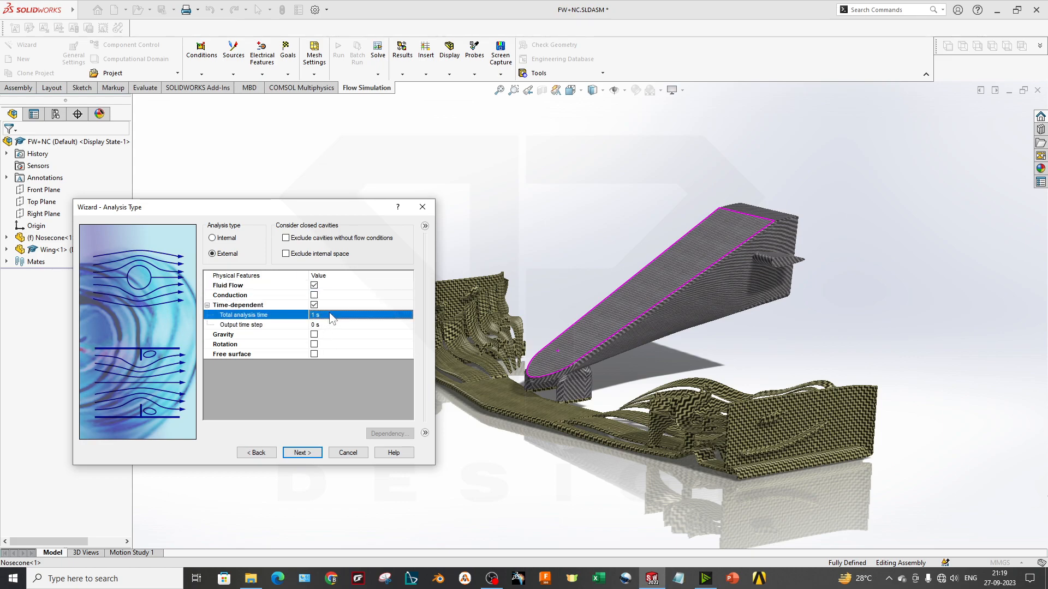
left_click(331, 317)
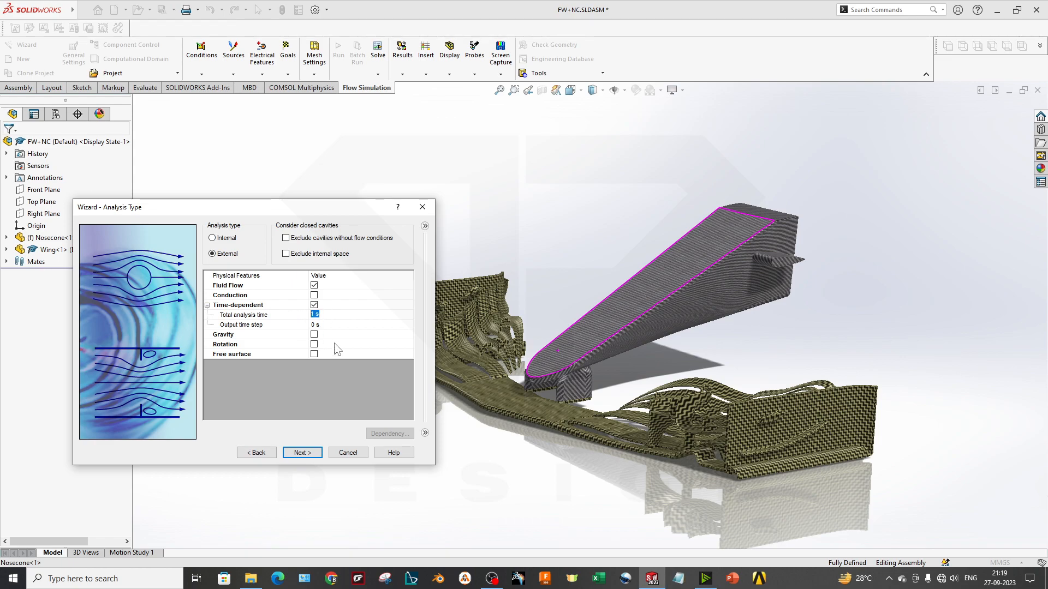
type("10")
left_click(331, 325)
left_click(331, 325)
type("0.1")
left_click(316, 306)
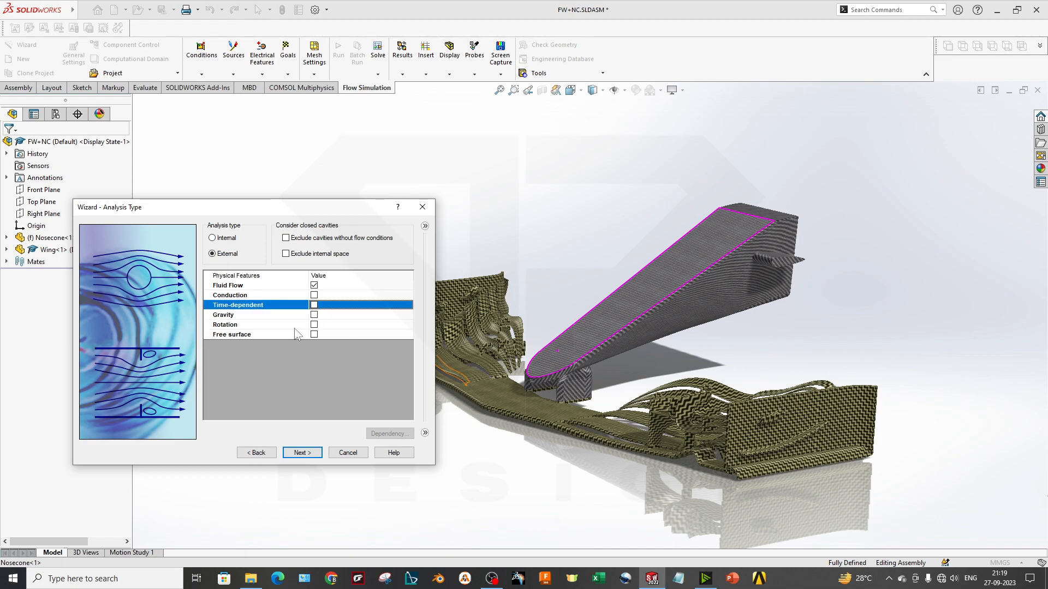
Enable Gravity as a physical feature and check the direction of its arrow against the model
left_click(237, 317)
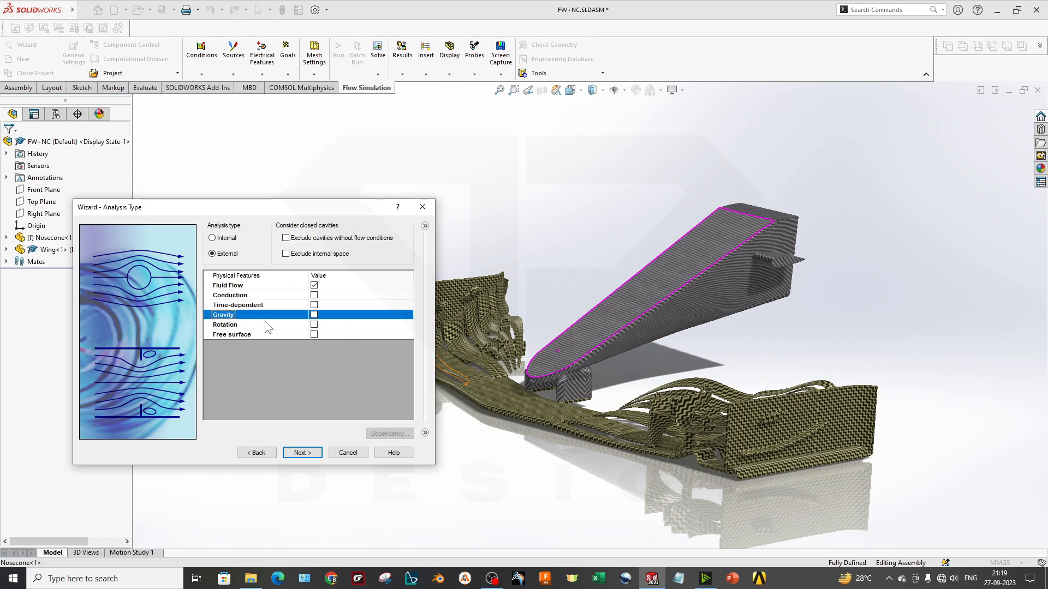
left_click(315, 316)
scroll(580, 322, "up", 3)
middle_click_drag(819, 334, 637, 384)
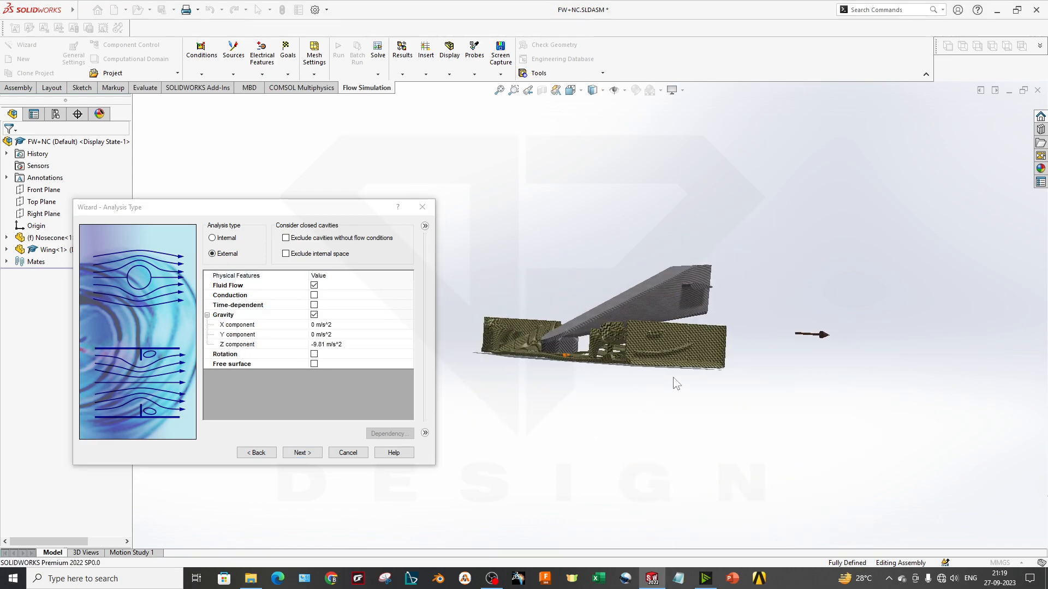
left_click_drag(294, 208, 397, 161)
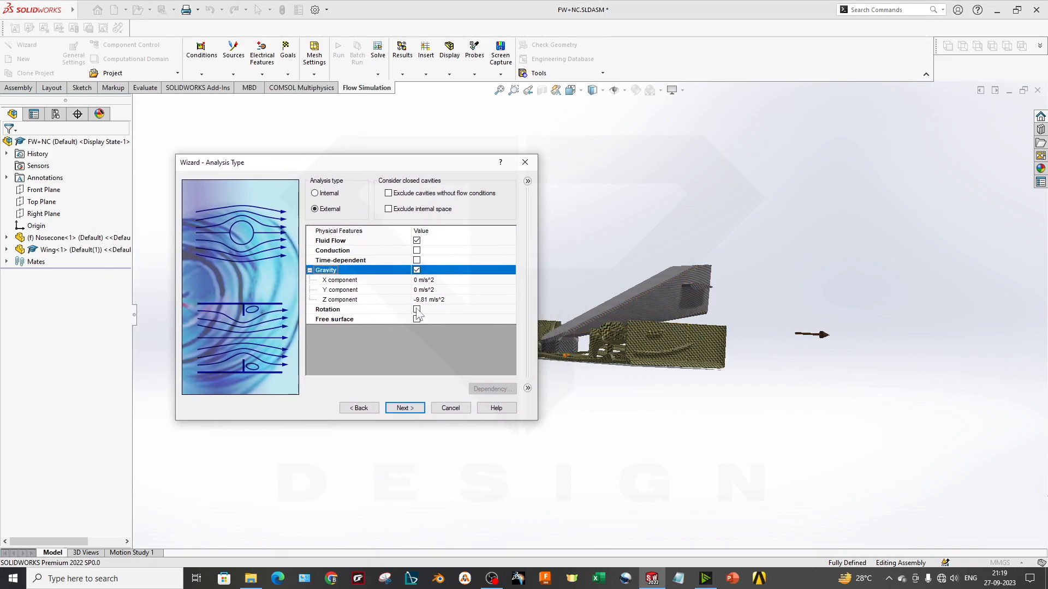
middle_click_drag(764, 323, 751, 362)
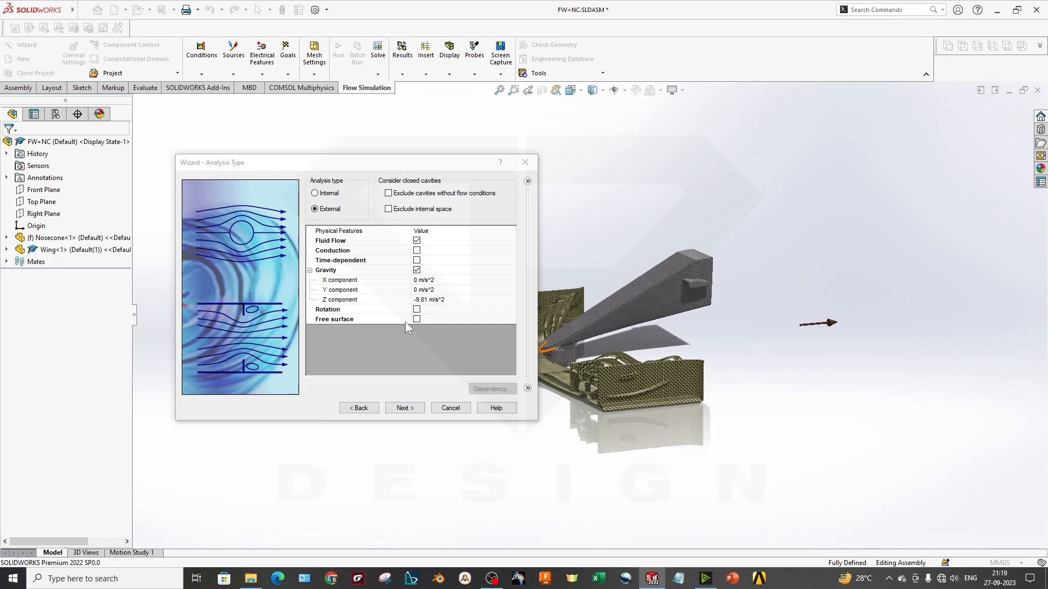
Copy the gravity Z component value into the Y component, setting Y to -9.81 m/s^2
left_click(430, 291)
left_click(448, 299)
left_click_drag(428, 299, 413, 298)
key("ctrl+c")
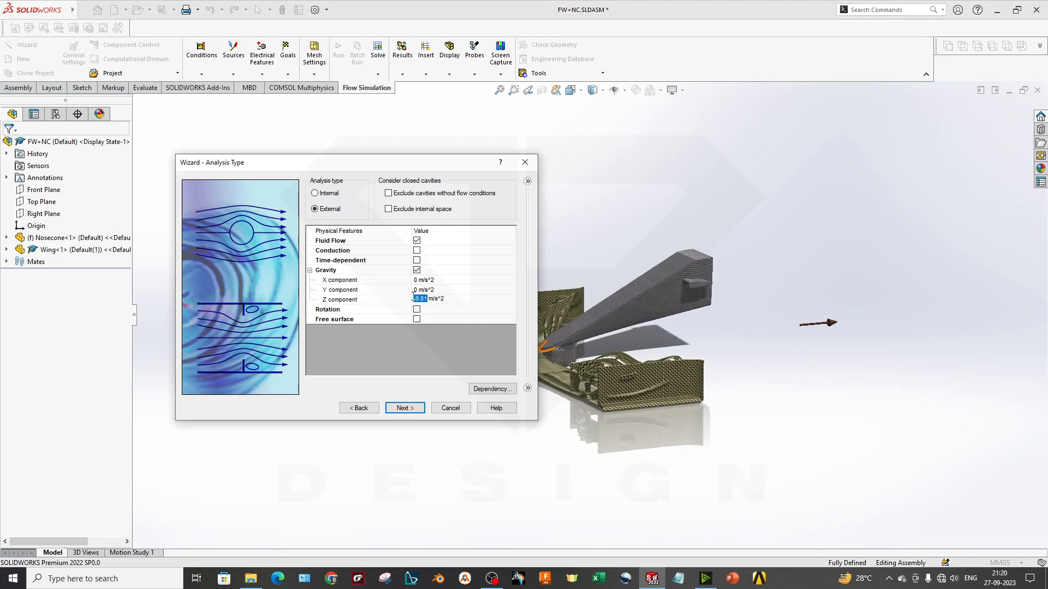
left_click(419, 289)
left_click(419, 289)
key("ctrl+v")
key("Return")
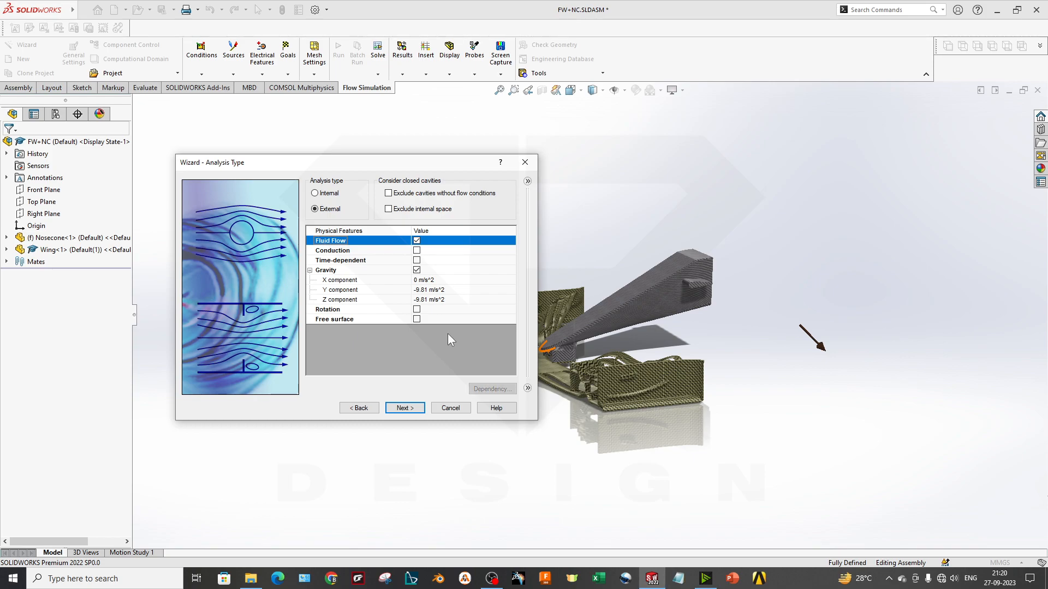
Set the gravity Z component to 0 m/s^2
left_click(423, 300)
left_click(423, 298)
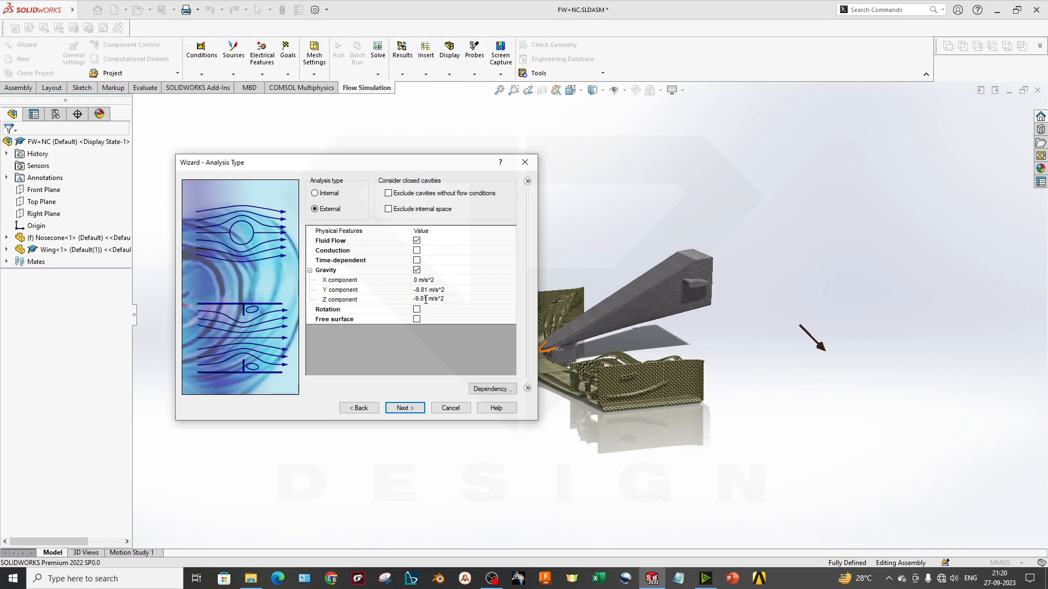
left_click_drag(428, 298, 416, 299)
type("0")
key("Return")
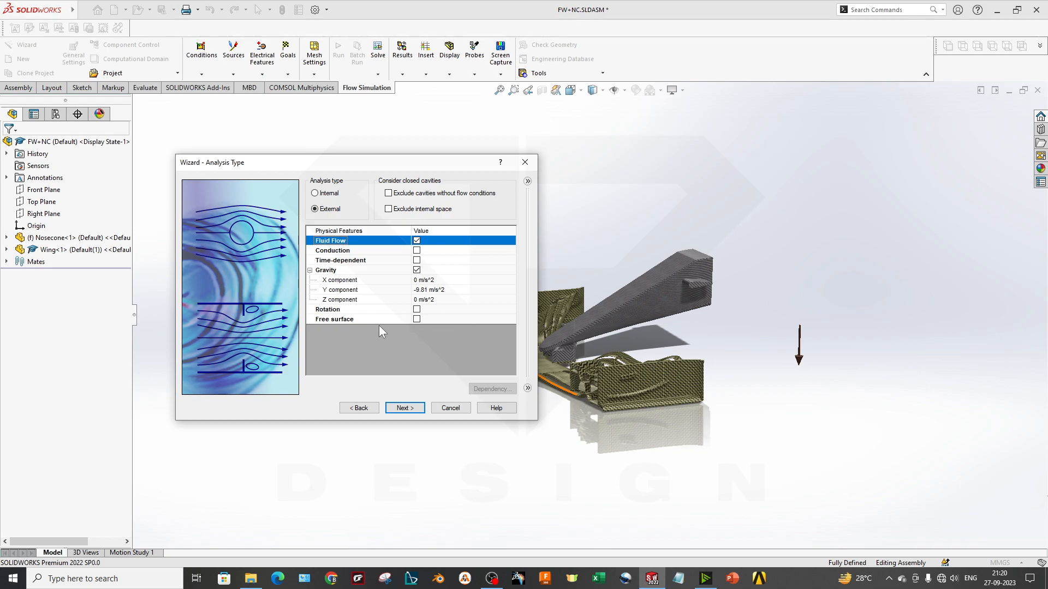
Try enabling the Free surface feature and decline the automatic activation of time-dependent analysis
left_click(352, 320)
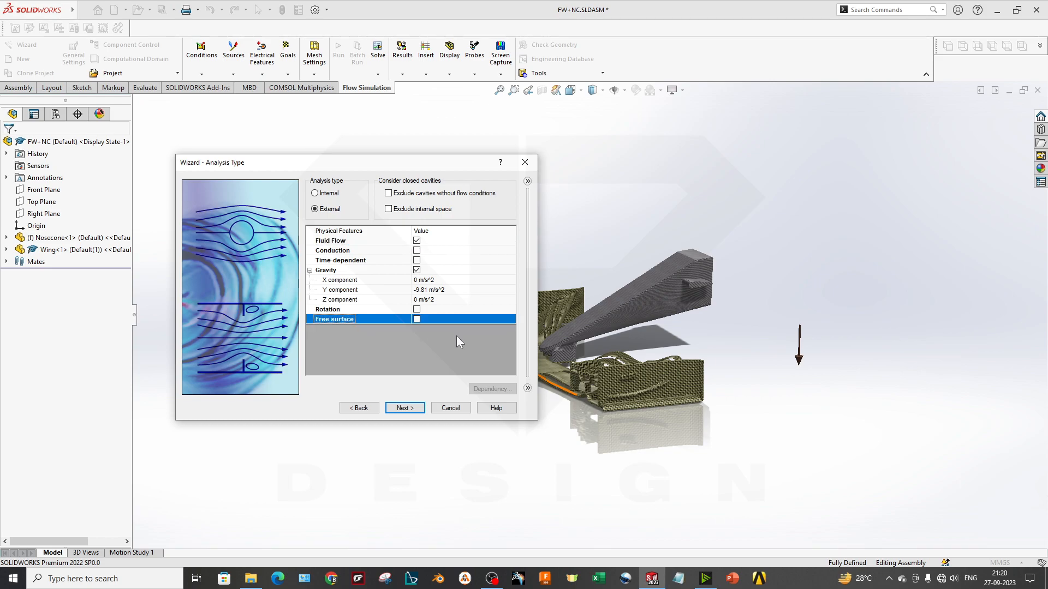
left_click(416, 319)
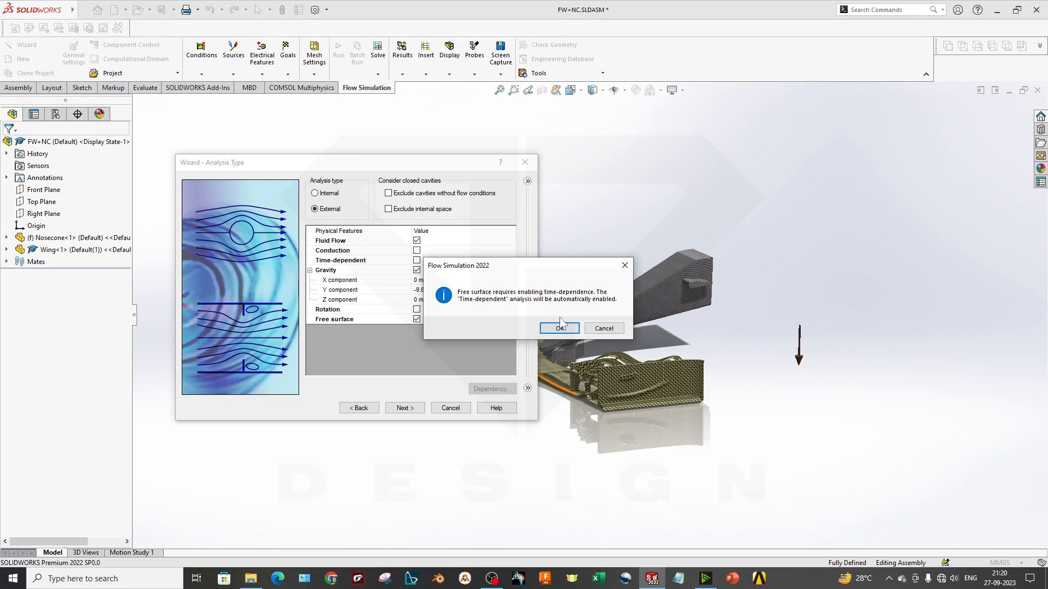
left_click(602, 329)
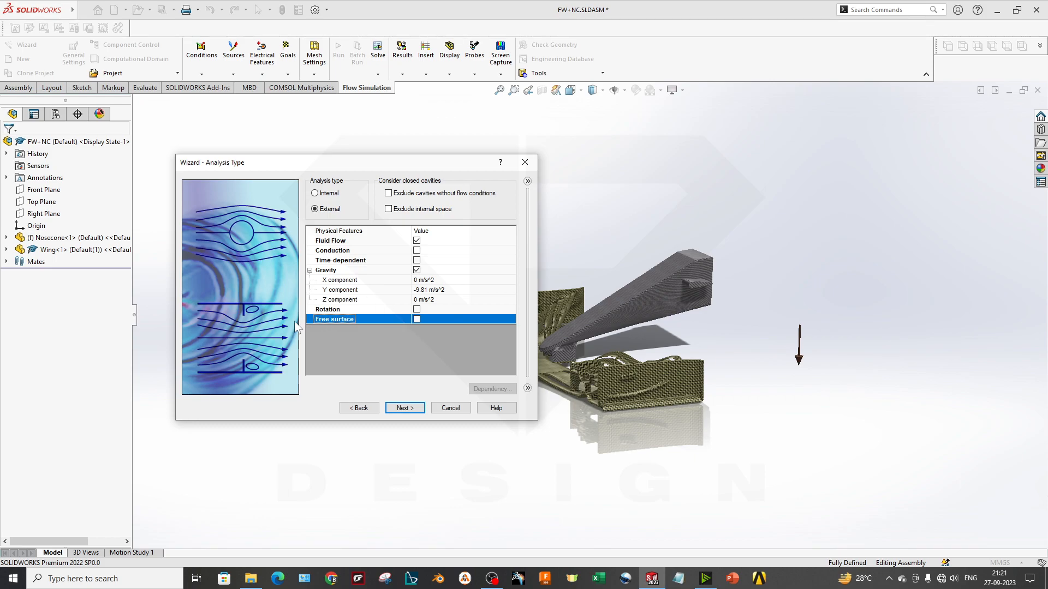
Continue to the default fluid settings and add Air from the pre-defined gases as the project fluid
left_click(404, 408)
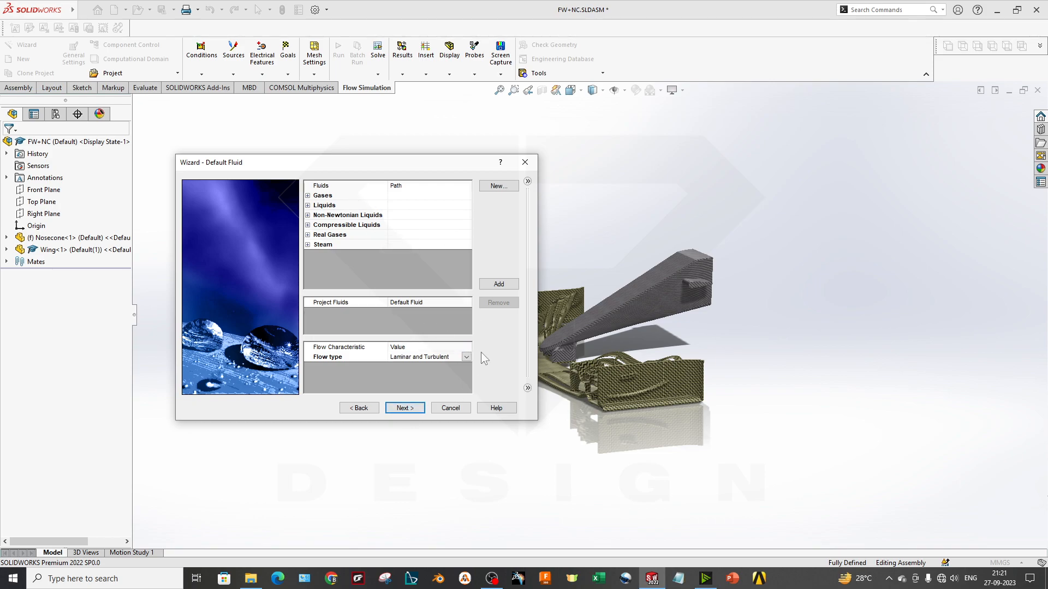
left_click(307, 195)
left_click(354, 225)
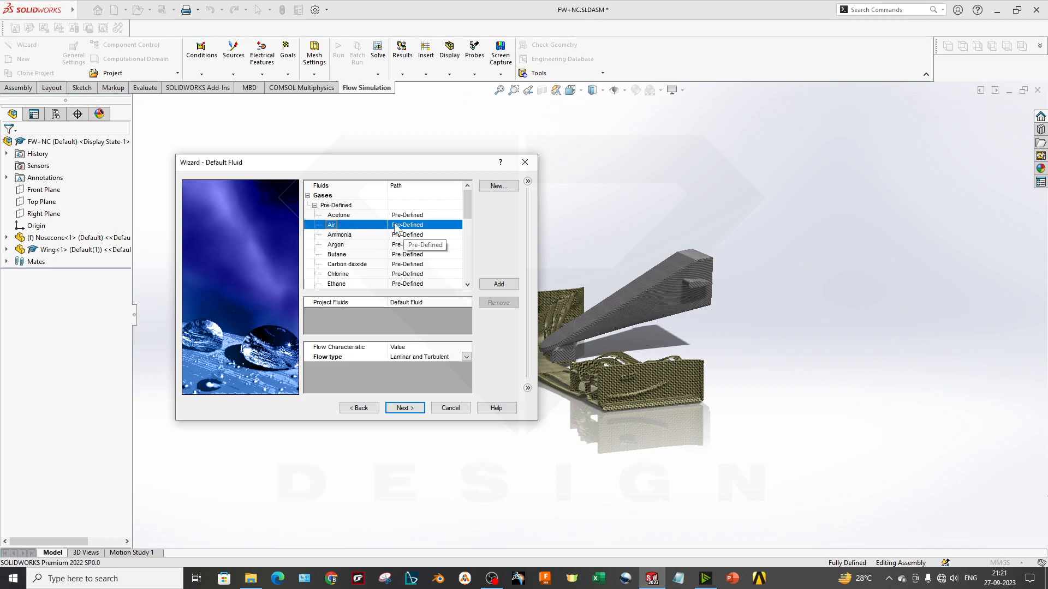
double_click(358, 225)
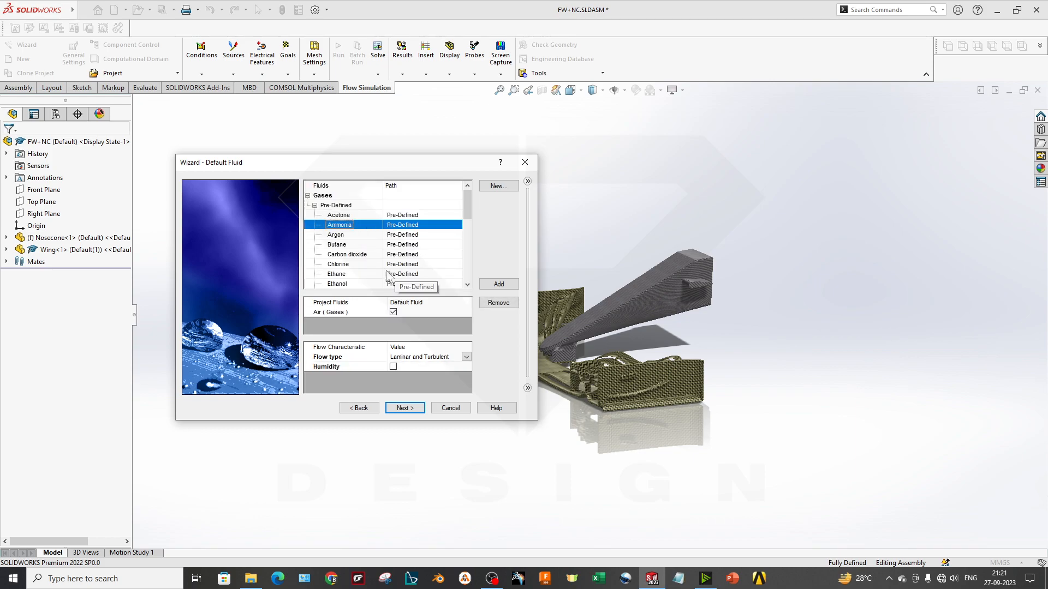
Look through the remaining gases and the pre-defined liquids in the fluid list
scroll(359, 233, "down", 4)
scroll(359, 235, "down", 3)
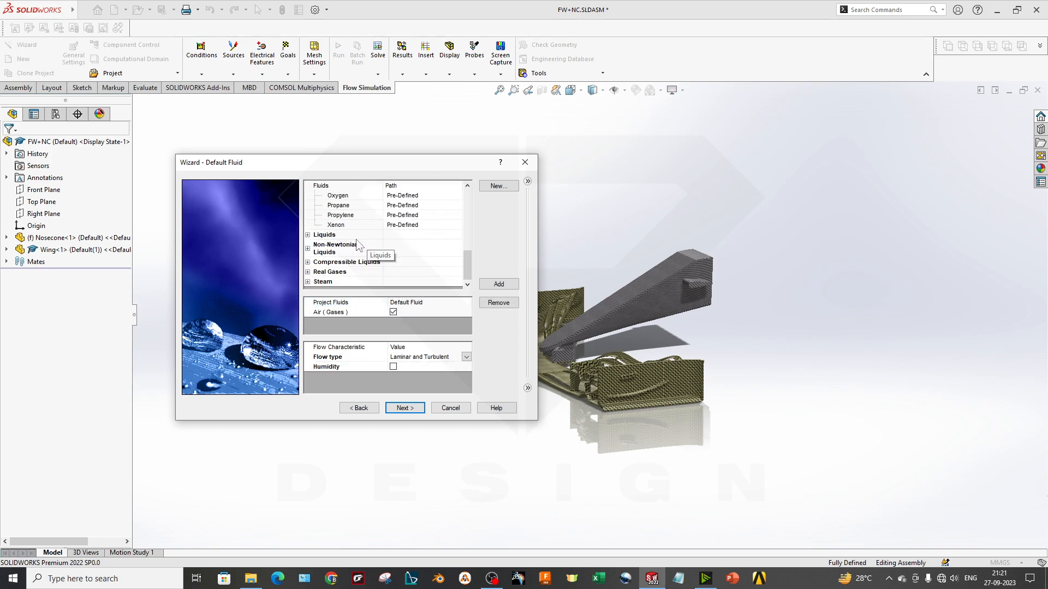
left_click(308, 235)
scroll(372, 253, "down", 4)
scroll(373, 257, "down", 2)
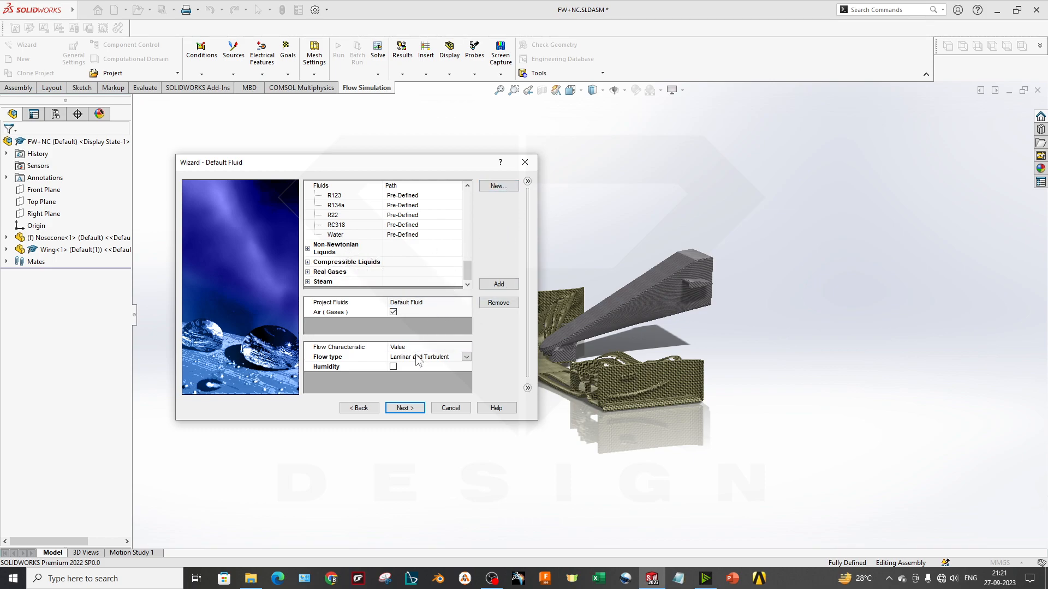
Keep the flow type at Laminar and Turbulent, leave Humidity off, and continue to the wall conditions
left_click(347, 361)
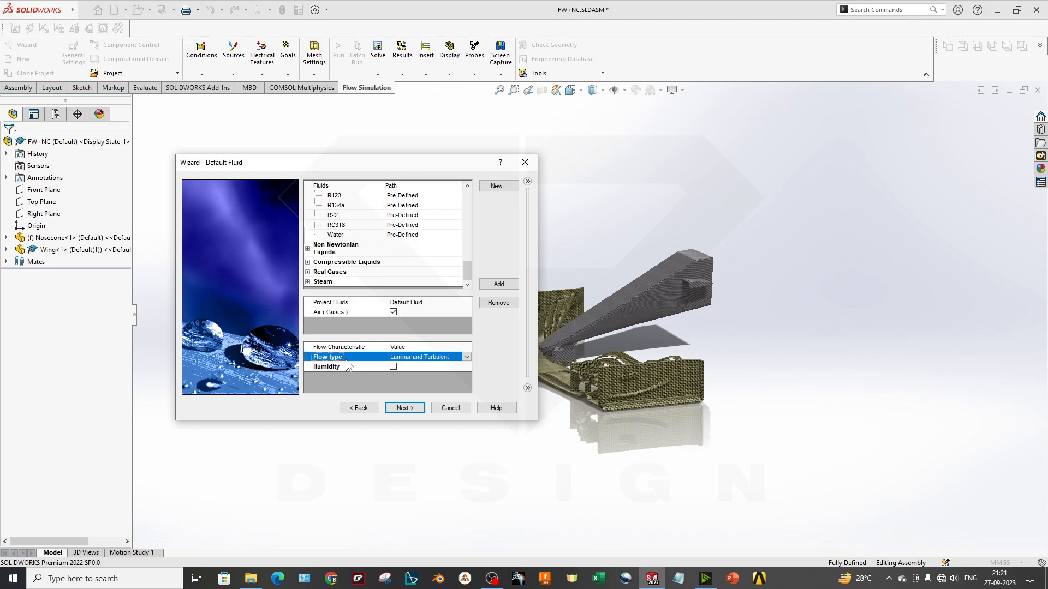
left_click(469, 355)
left_click(469, 355)
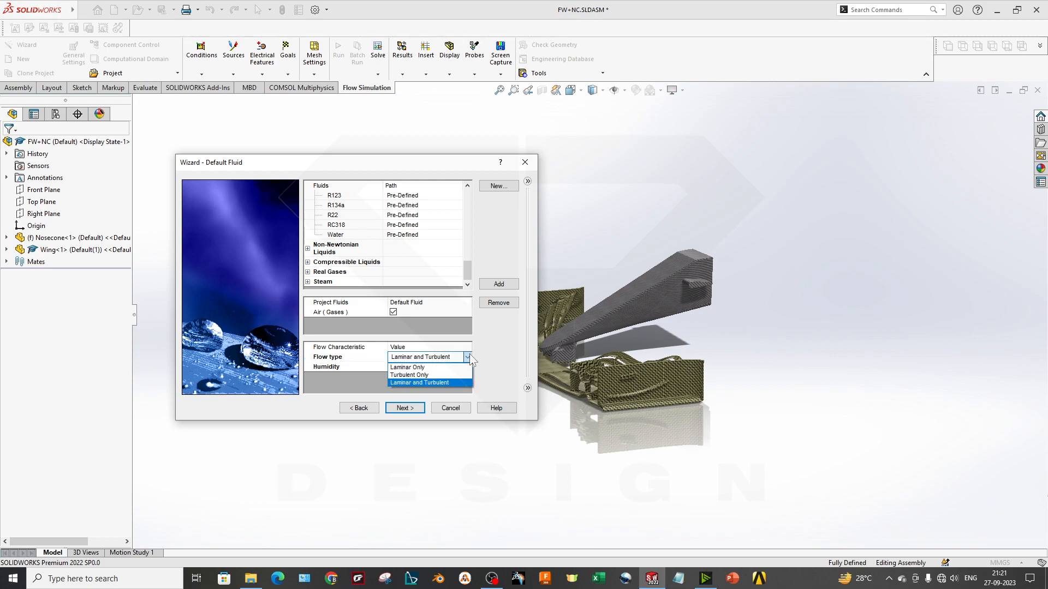
left_click(440, 382)
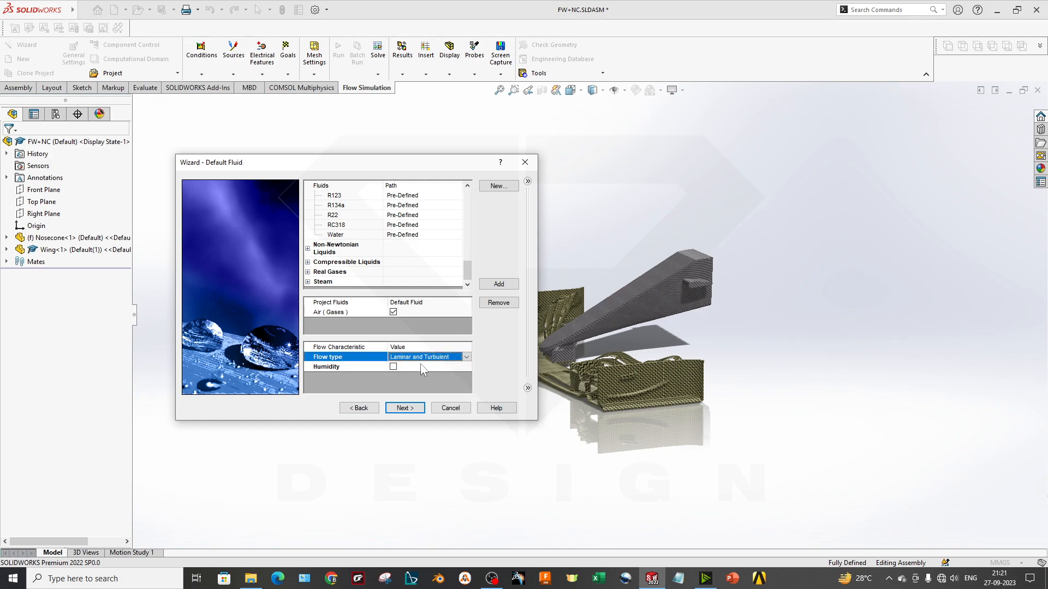
left_click(338, 368)
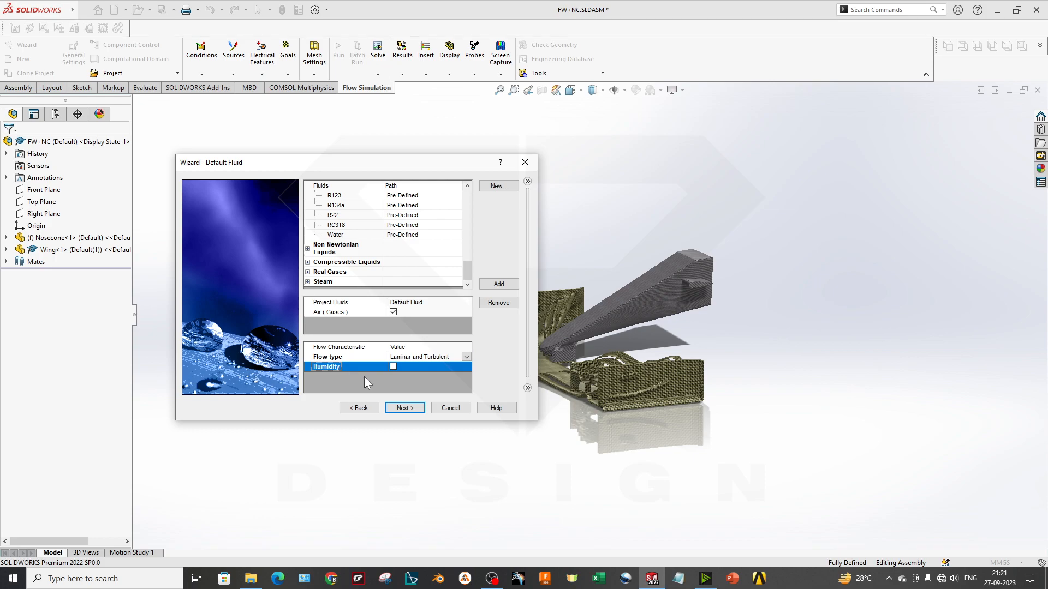
left_click(402, 408)
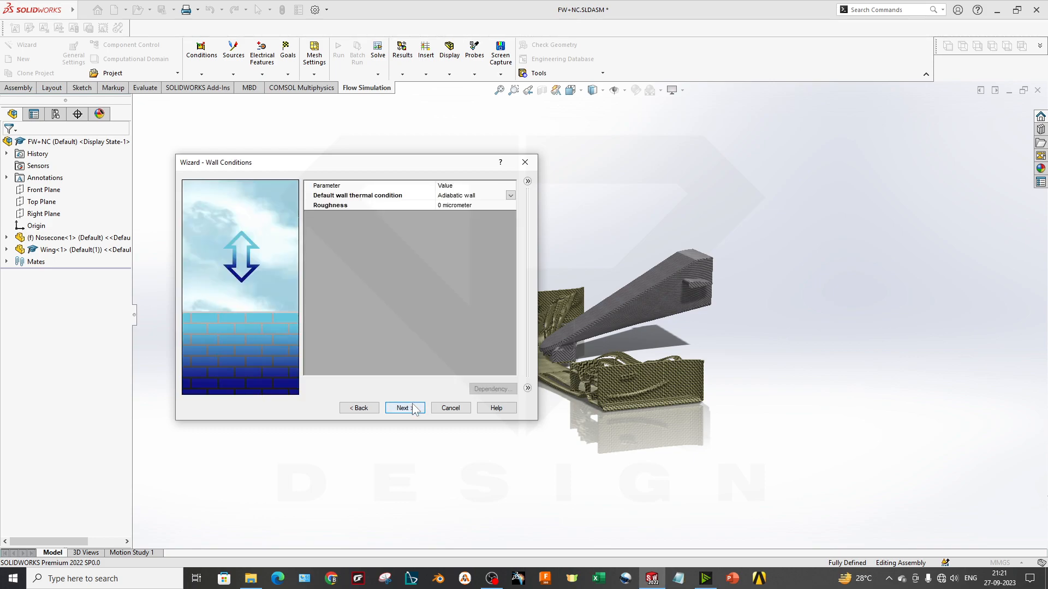
Try Wall temperature as the default wall thermal condition
left_click(393, 196)
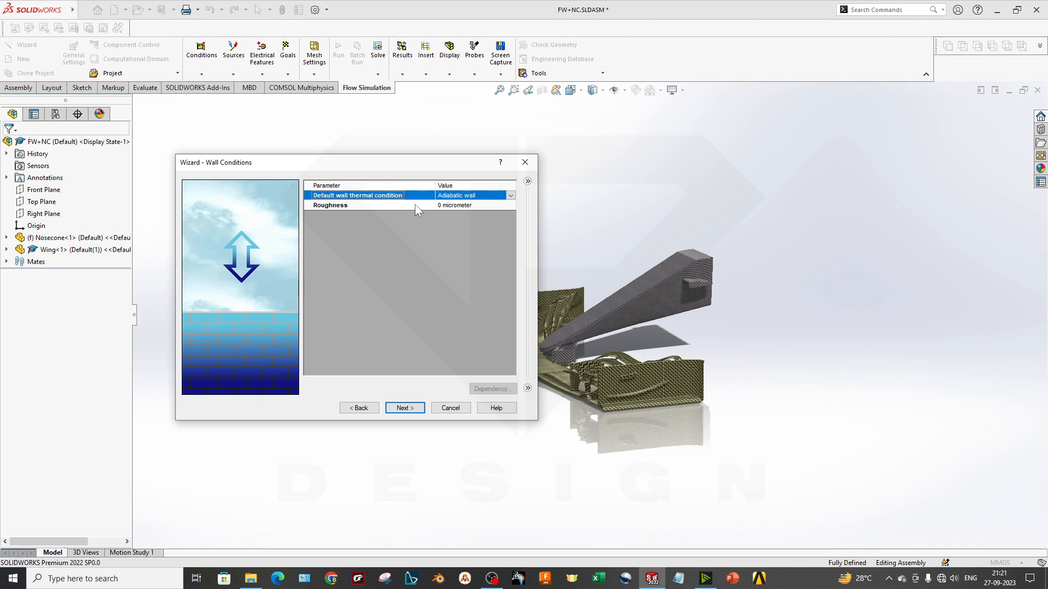
left_click(501, 198)
left_click(510, 197)
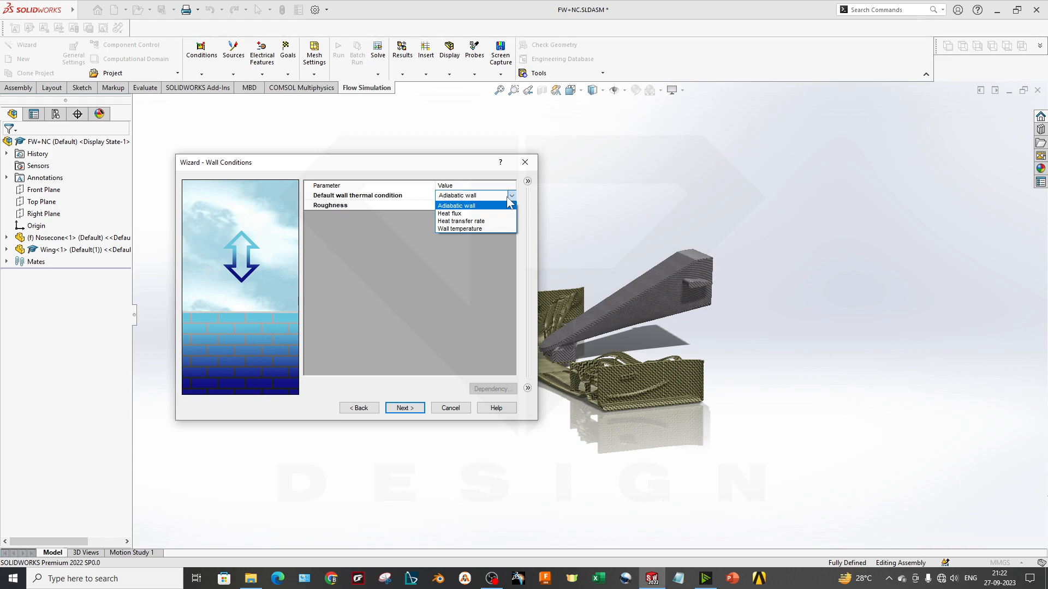
left_click(472, 229)
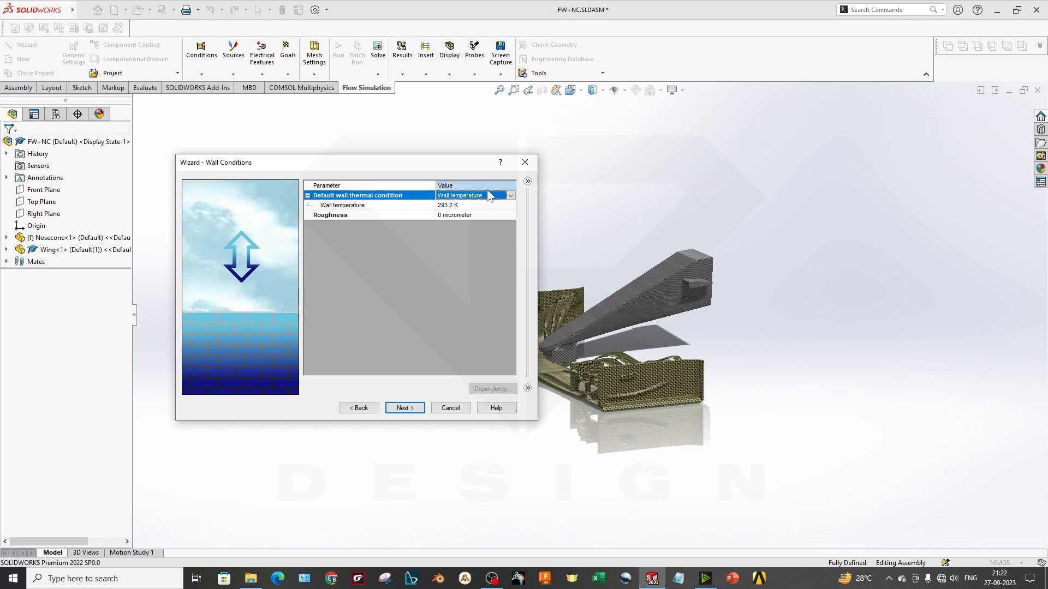
left_click(480, 196)
left_click(476, 272)
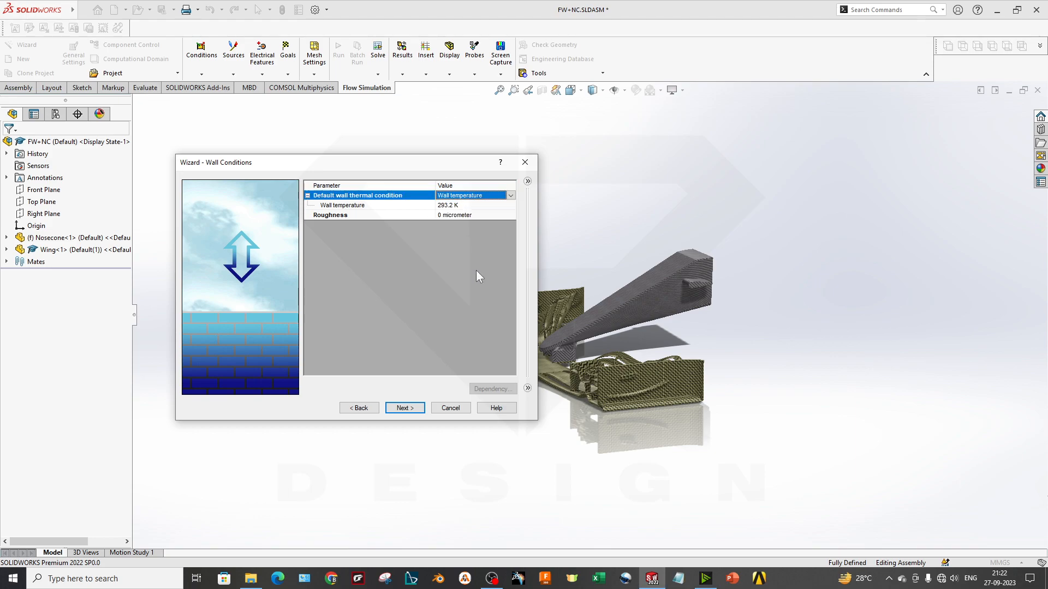
Set the default wall thermal condition to Adiabatic wall and continue to the initial and ambient conditions
left_click(492, 196)
left_click(491, 196)
left_click(493, 196)
left_click(482, 203)
left_click(474, 206)
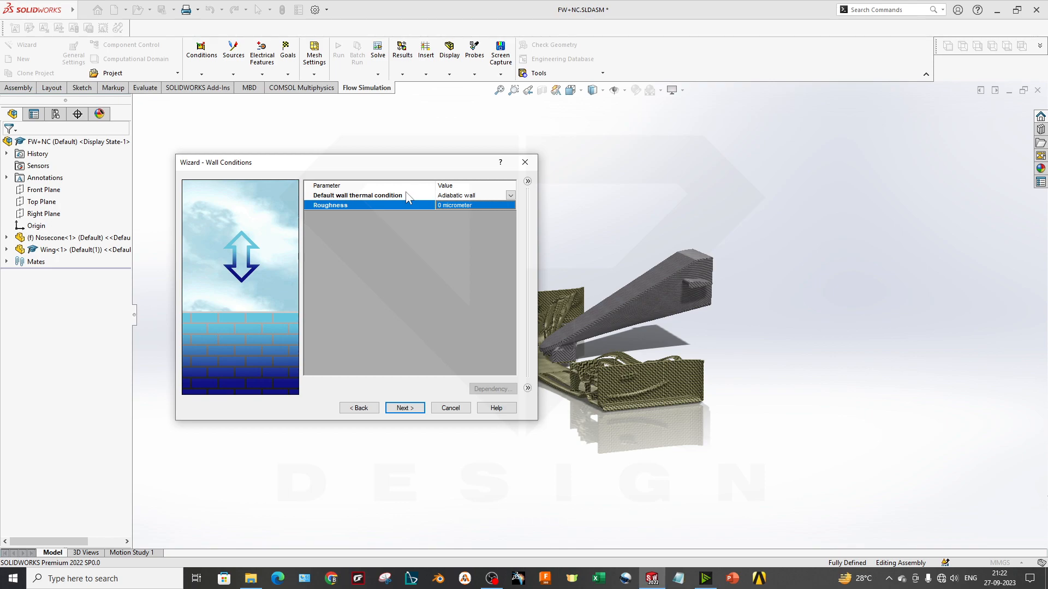
left_click(405, 408)
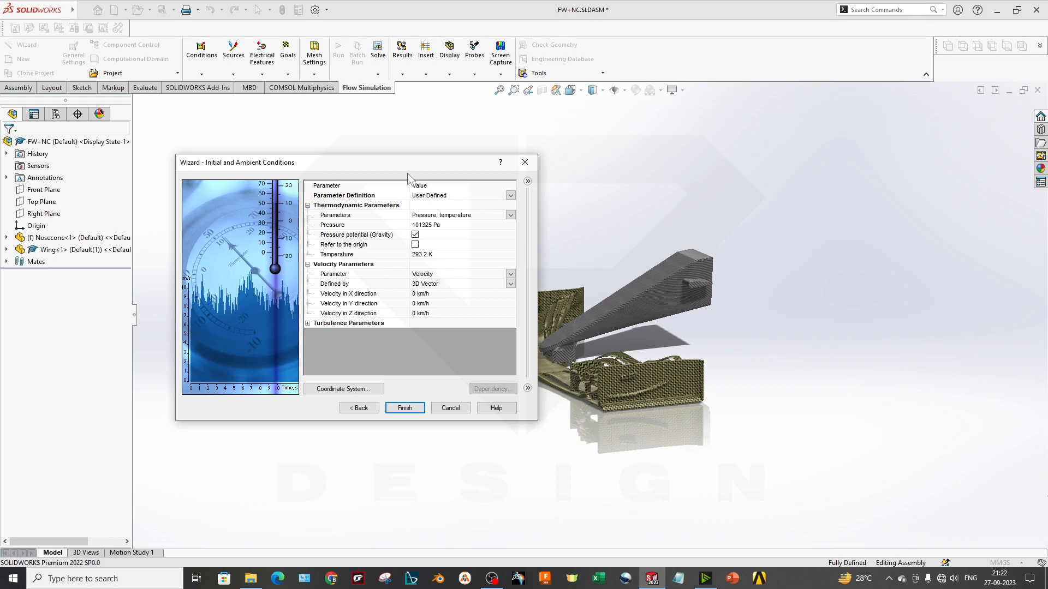
Move the wizard clear of the model and examine how the front wing and nosecone are oriented
left_click_drag(404, 164, 366, 164)
scroll(568, 284, "up", 2)
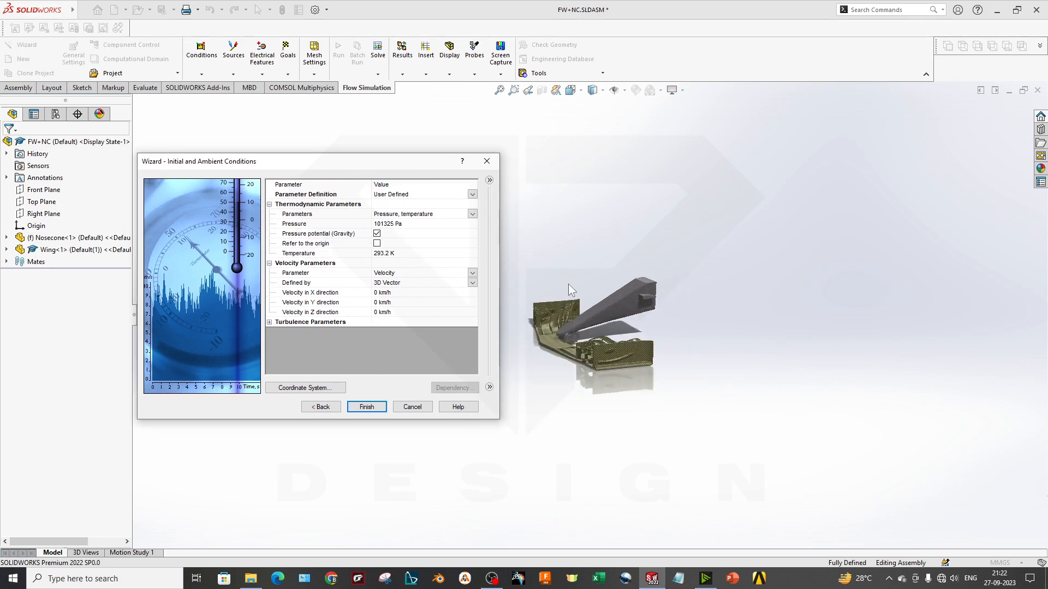
scroll(569, 289, "down", 3)
middle_click_drag(610, 397, 631, 383)
scroll(630, 381, "up", 2)
scroll(549, 329, "down", 3)
scroll(535, 309, "up", 3)
scroll(634, 388, "down", 3)
scroll(741, 377, "down", 1)
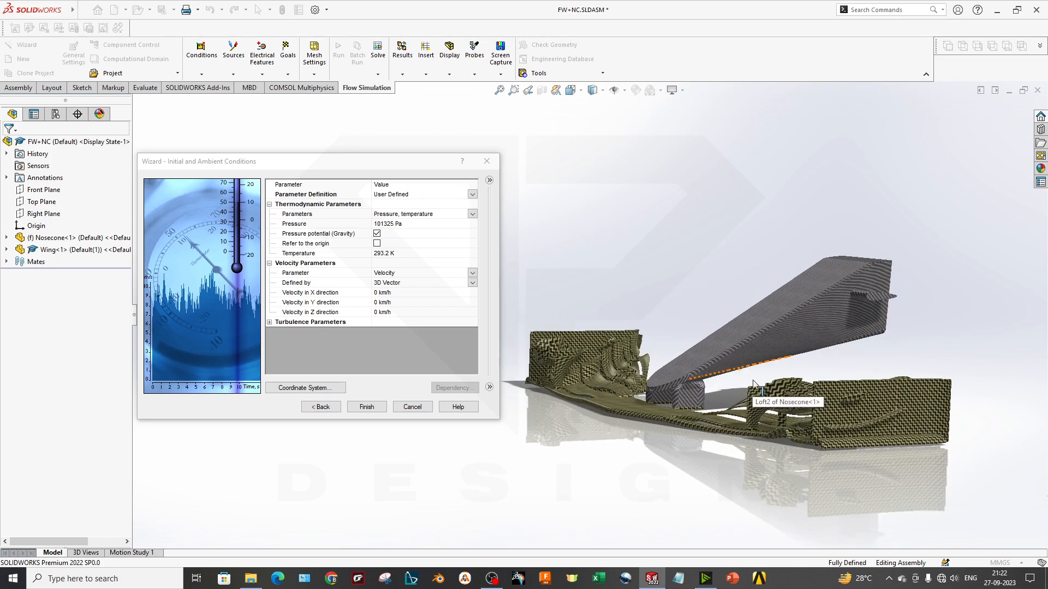
scroll(742, 374, "up", 1)
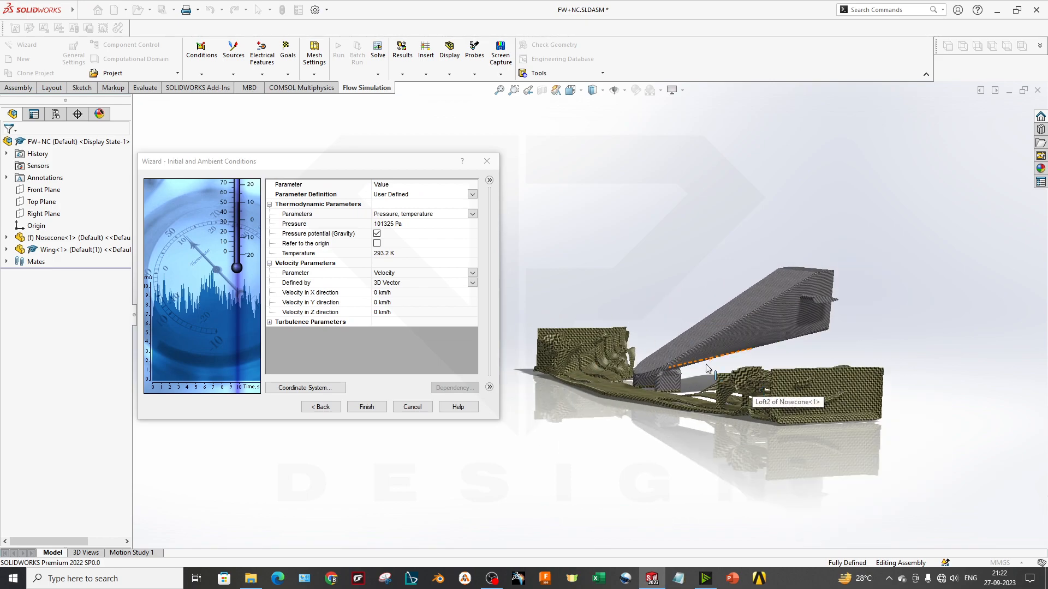
Set the ambient velocity in the Z direction to 150 km/h and check the flow direction arrow against the model
left_click(394, 304)
left_click(392, 314)
left_click(406, 310)
triple_click(399, 310)
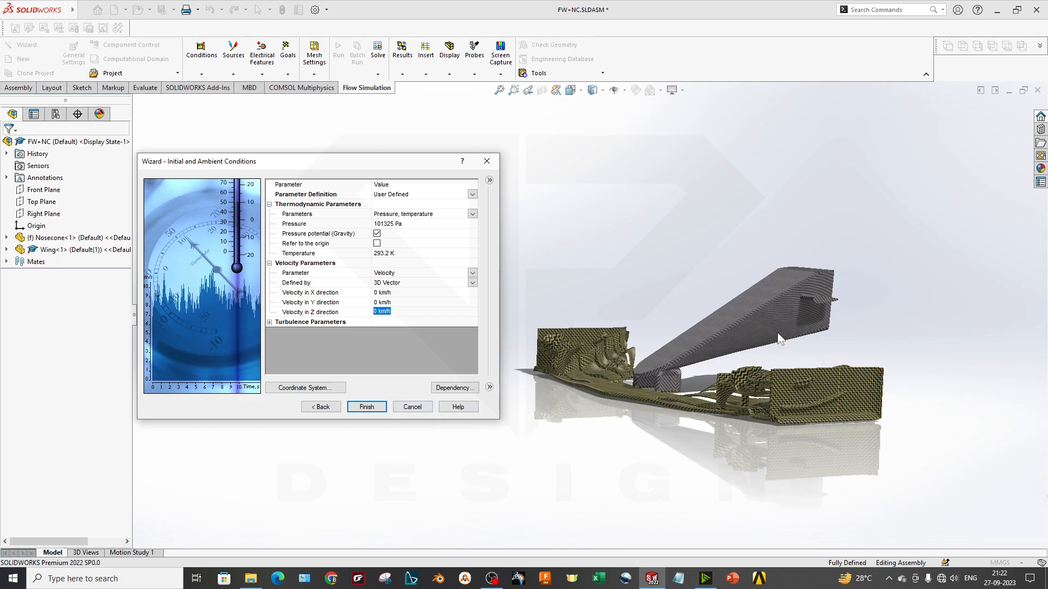
type("150")
key("Return")
middle_click_drag(894, 324, 858, 354)
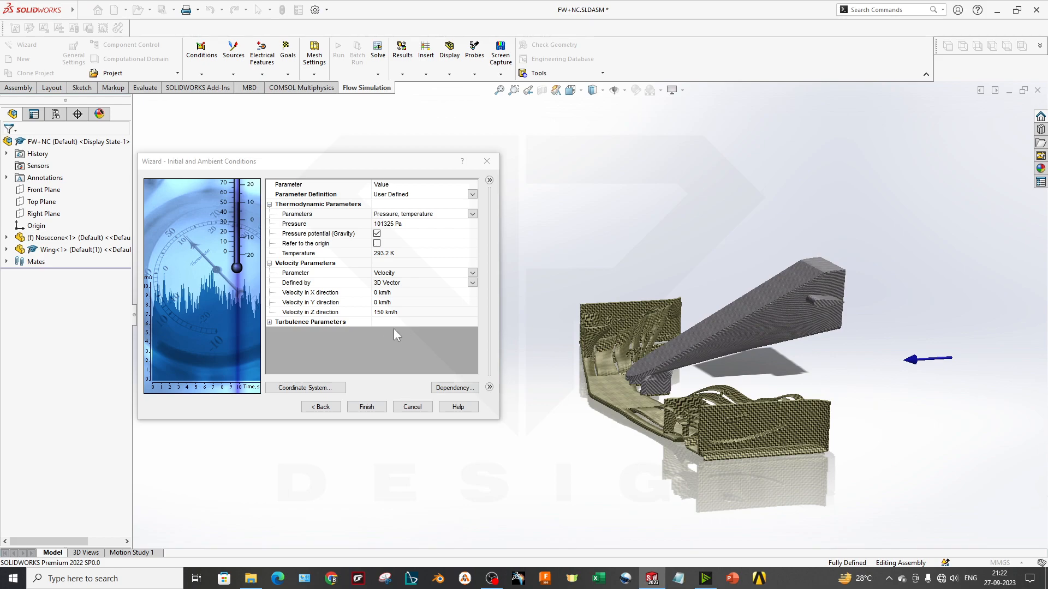
Reverse the flow direction by setting the Z velocity to -150 km/h
left_click(375, 314)
type("-")
left_click(512, 316)
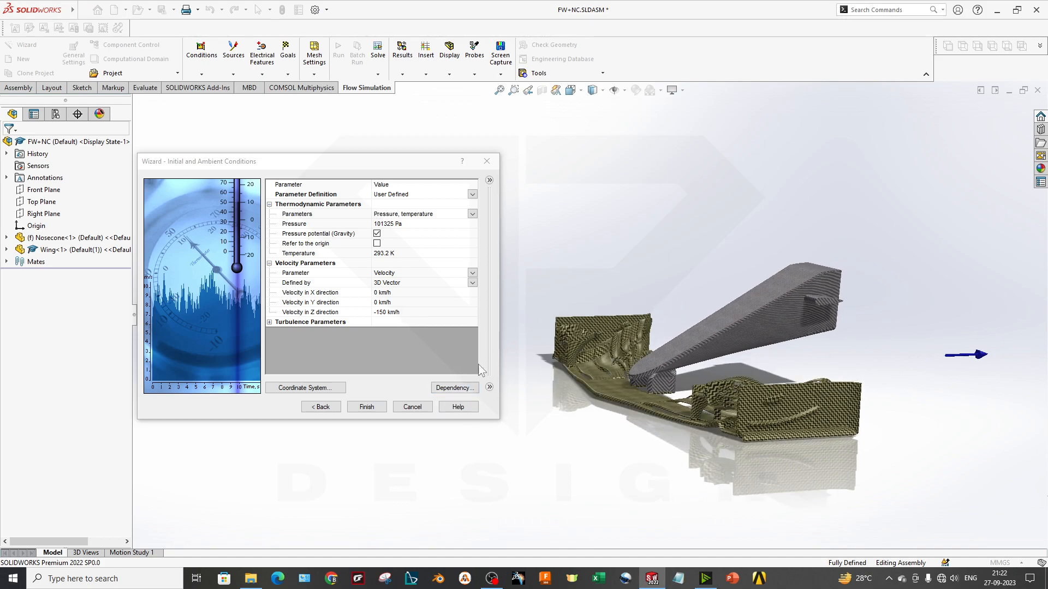
Review the temperature and pressure entries and define the thermodynamic parameters by Altitude
left_click(324, 253)
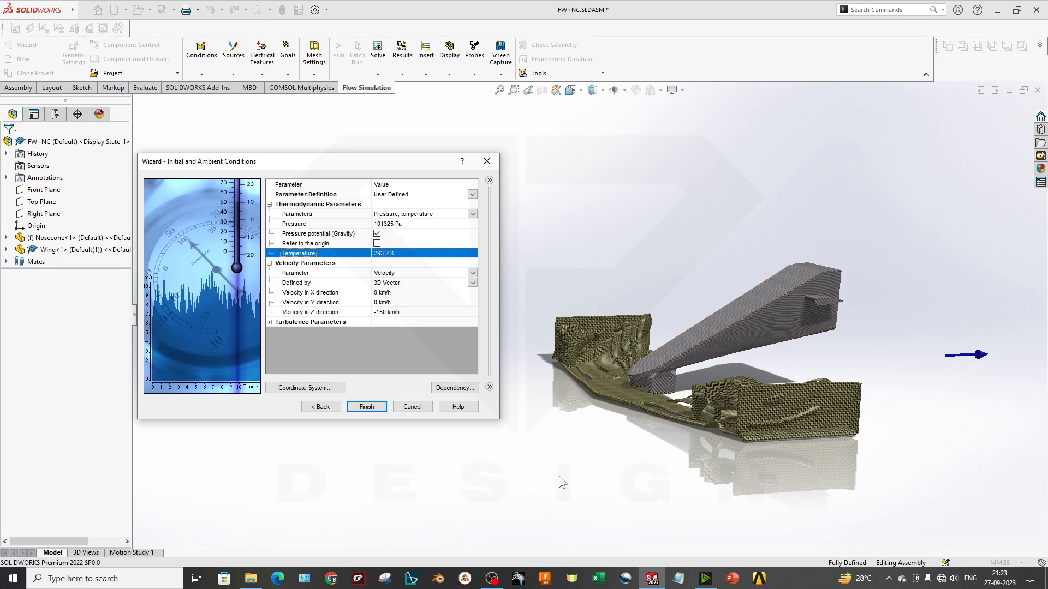
left_click(390, 255)
left_click(399, 225)
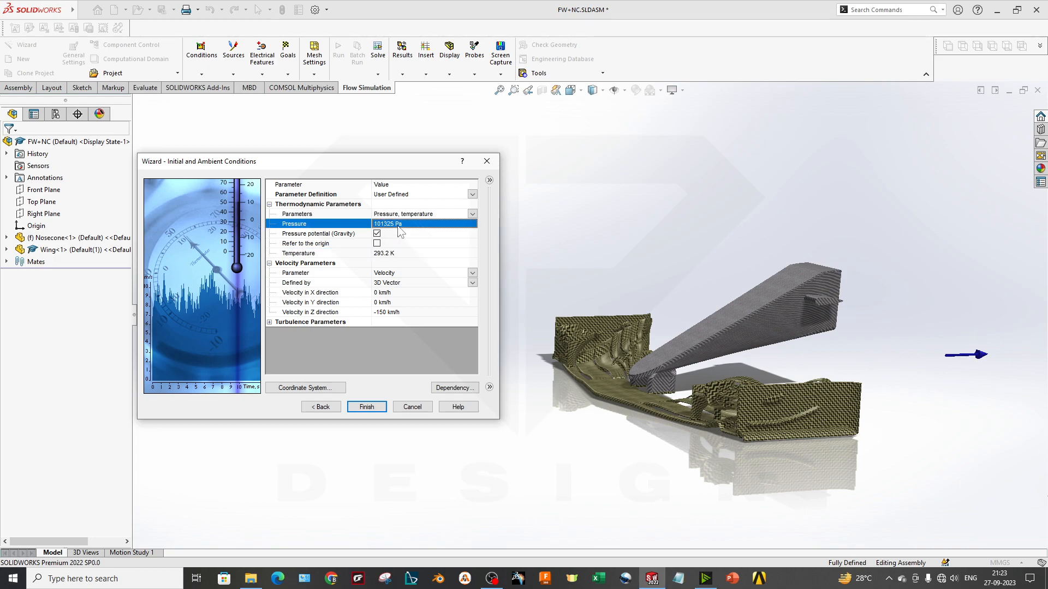
left_click(473, 214)
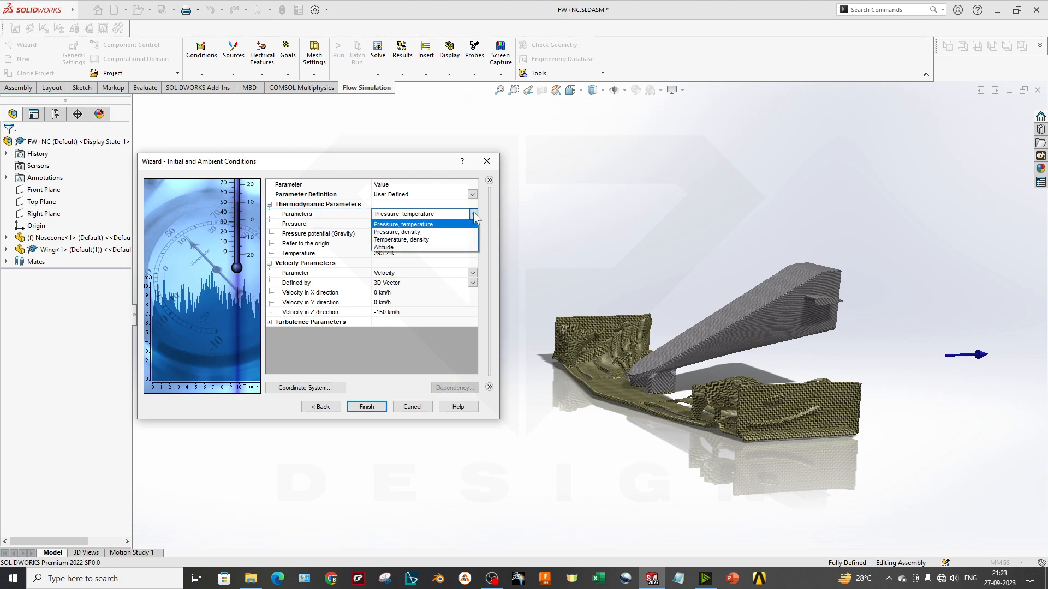
left_click(442, 246)
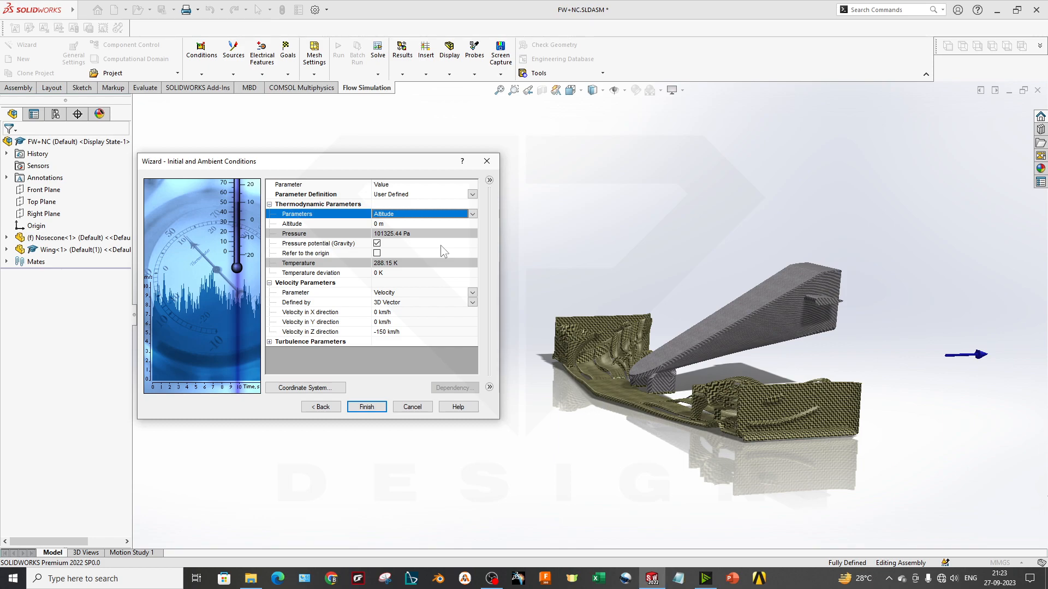
Switch the thermodynamic parameters back to Pressure, temperature
left_click(421, 215)
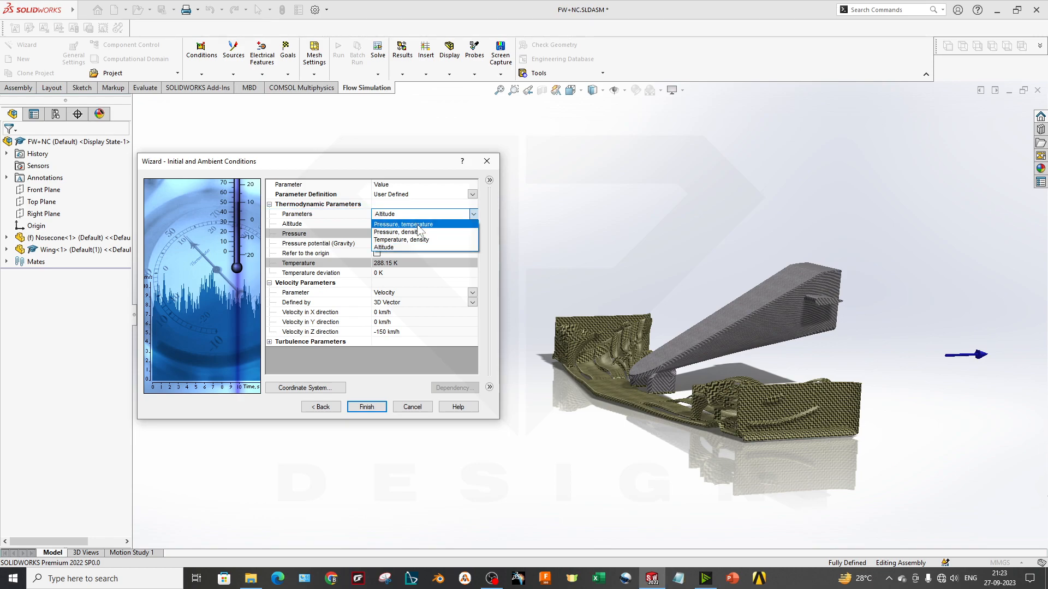
left_click(418, 225)
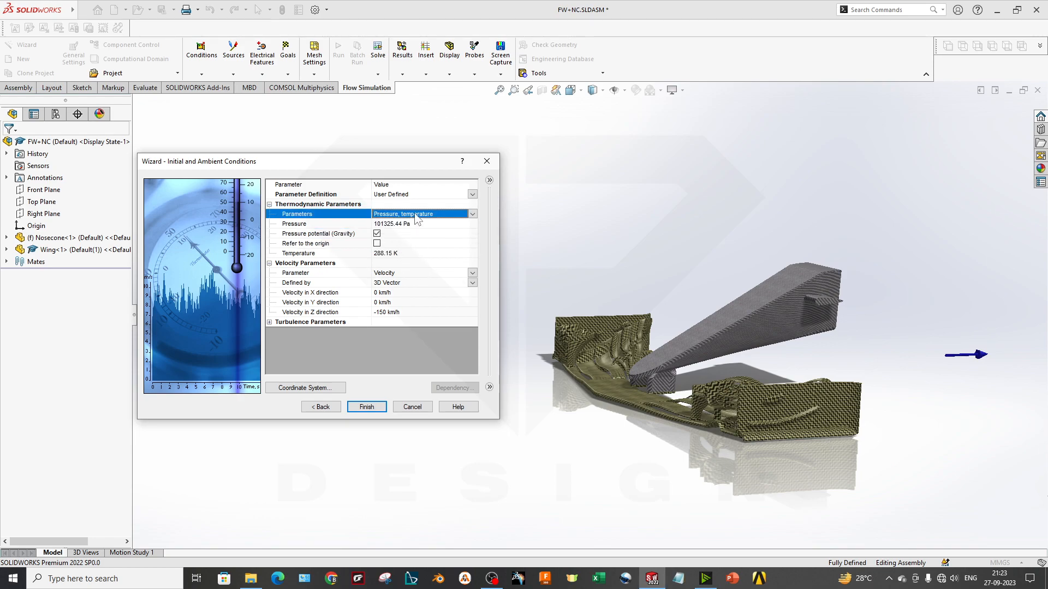
left_click(451, 216)
left_click(444, 224)
left_click(399, 283)
left_click(399, 257)
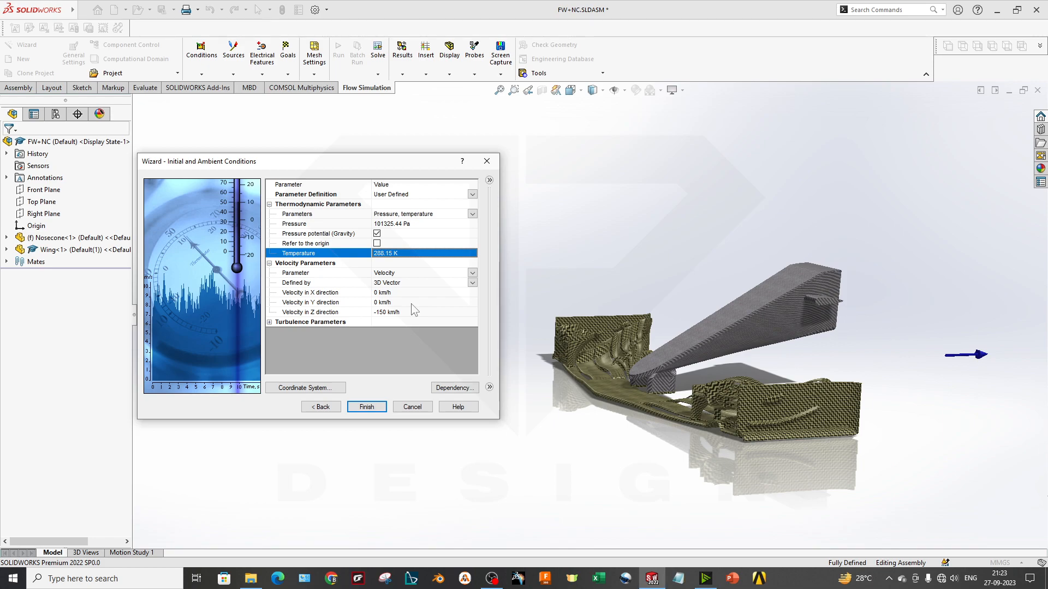
Expand the turbulence parameters, check the dependency options for the turbulence intensity, and cancel out of them
left_click(270, 322)
left_click(349, 343)
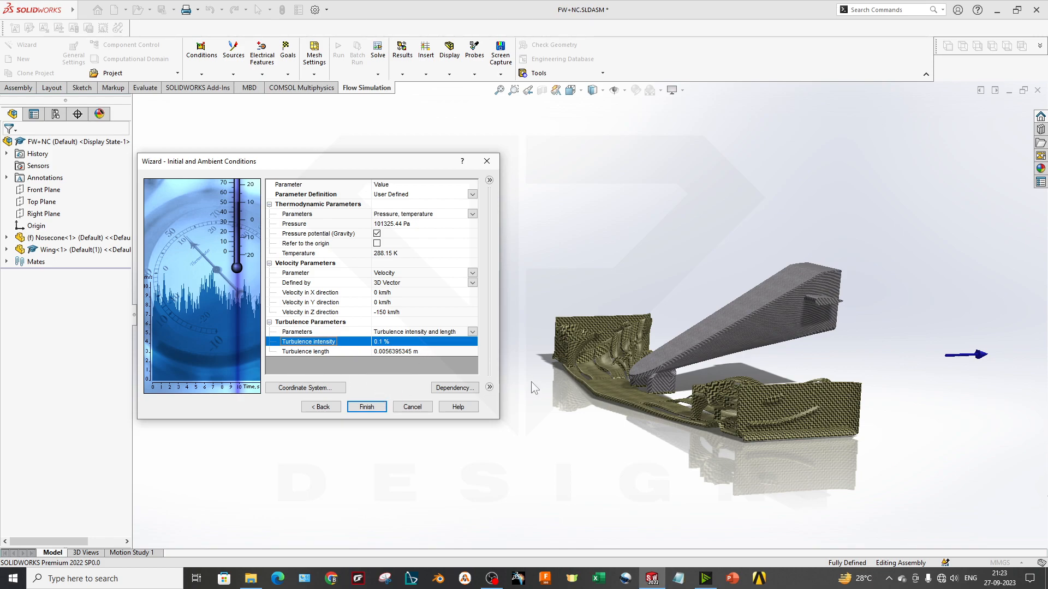
left_click(453, 388)
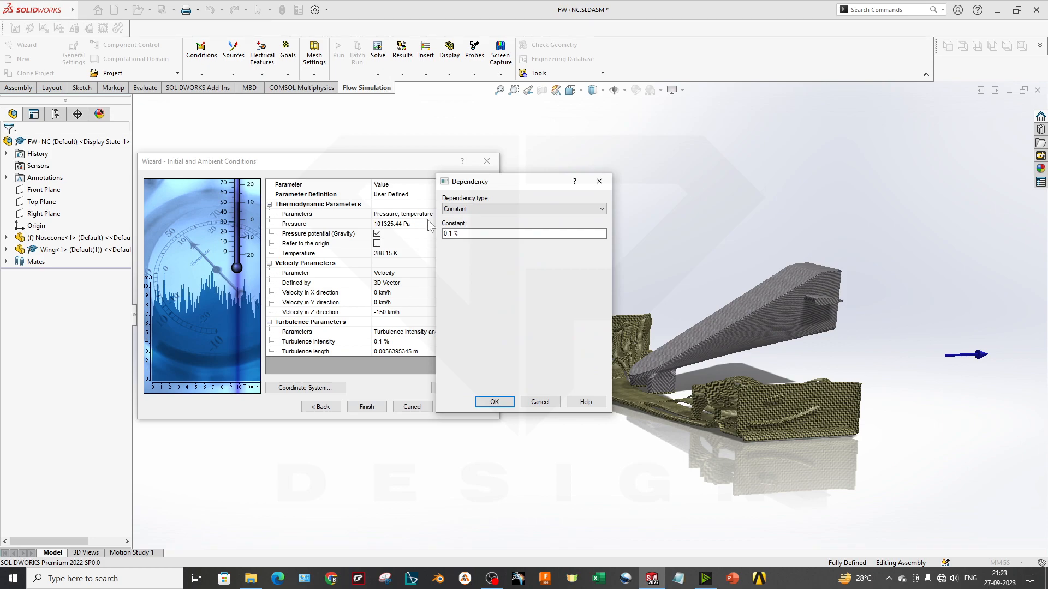
left_click(524, 211)
left_click(524, 211)
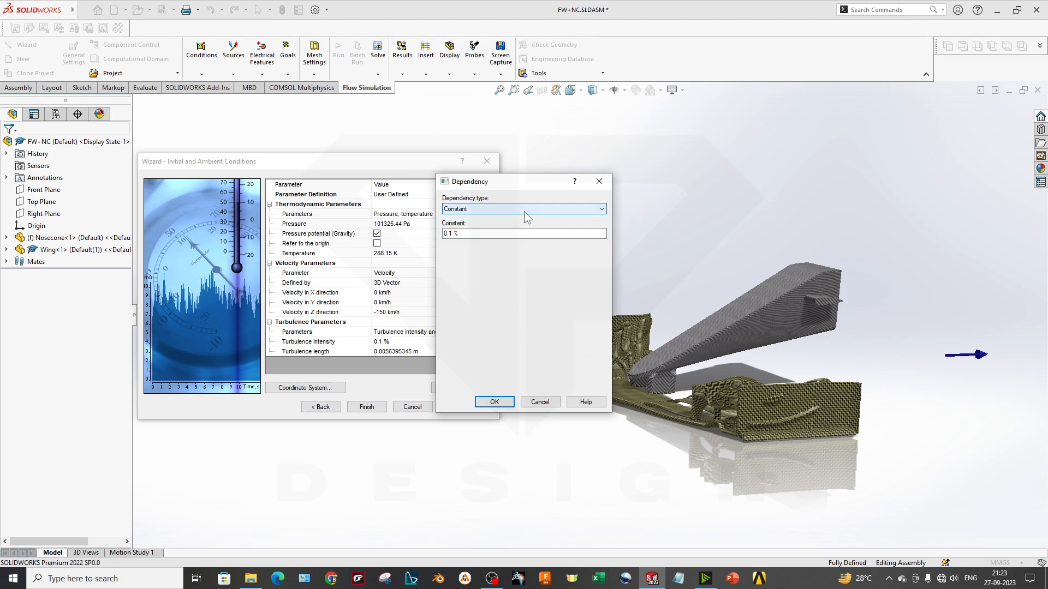
left_click(534, 403)
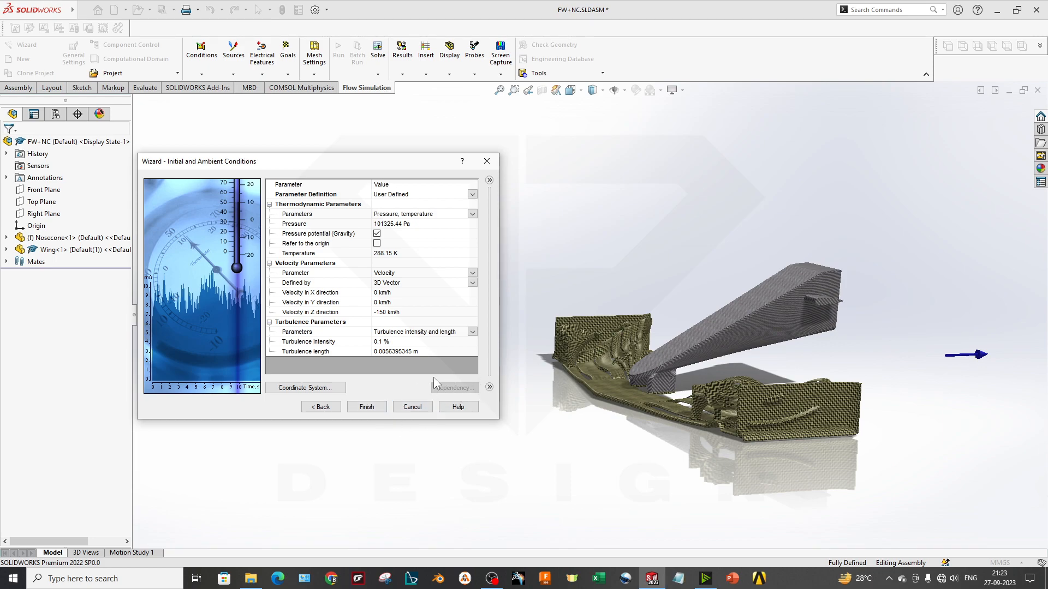
Check the parameter definition options, keeping User Defined, and view the coordinate system settings without applying changes
left_click(476, 197)
left_click(472, 195)
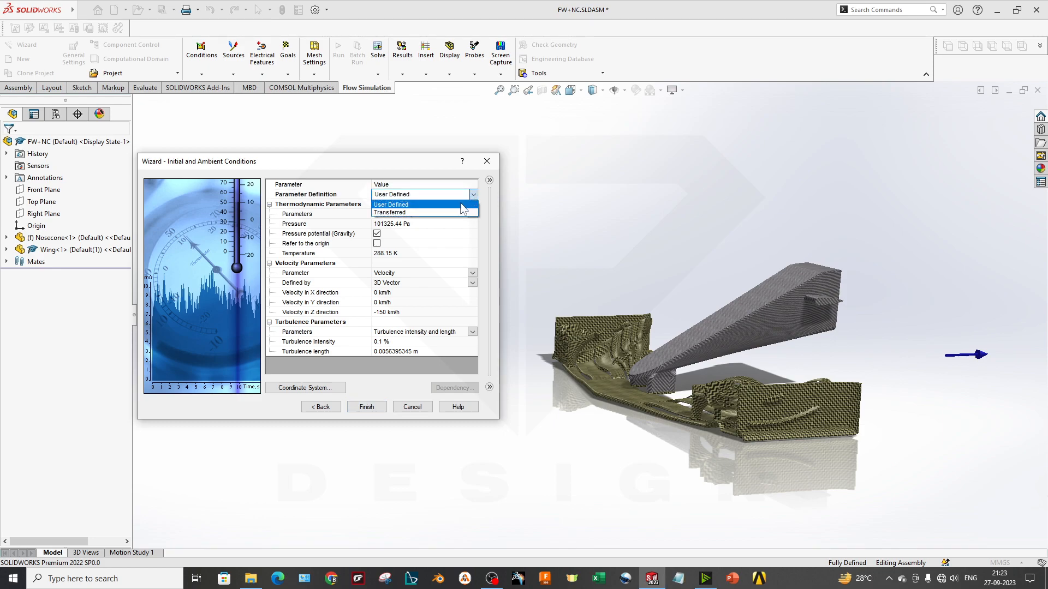
left_click(453, 209)
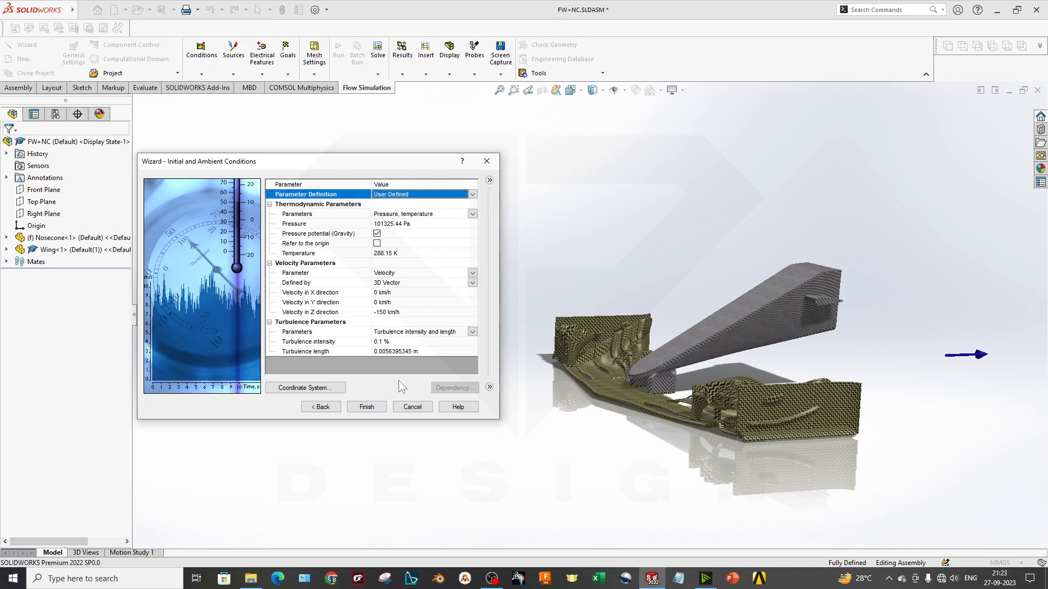
left_click(304, 388)
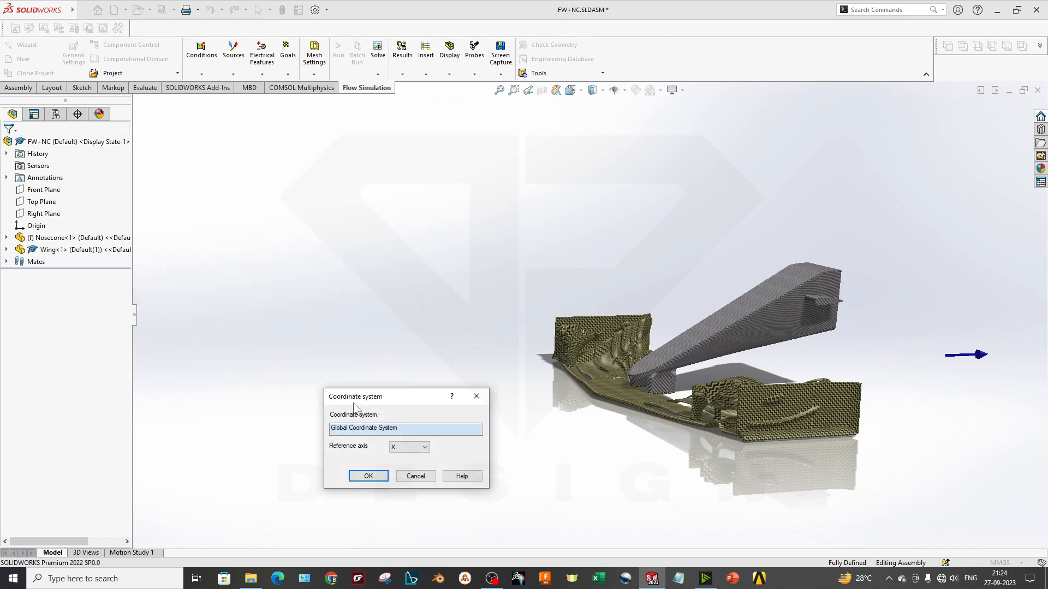
left_click_drag(425, 408, 293, 349)
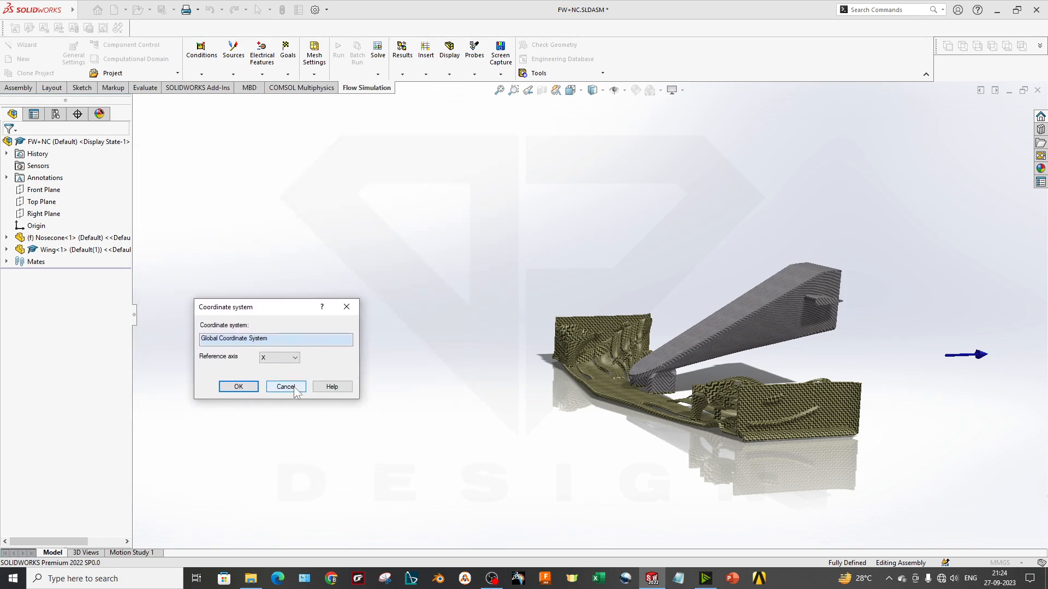
left_click(283, 418)
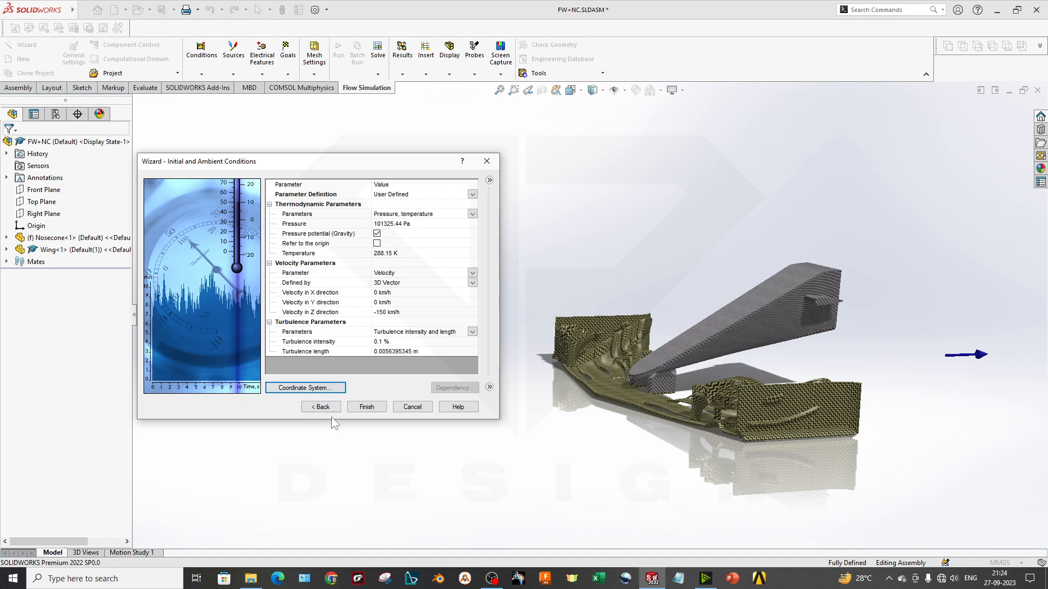
Finish the wizard to create the Front Wing Sim project
left_click(367, 407)
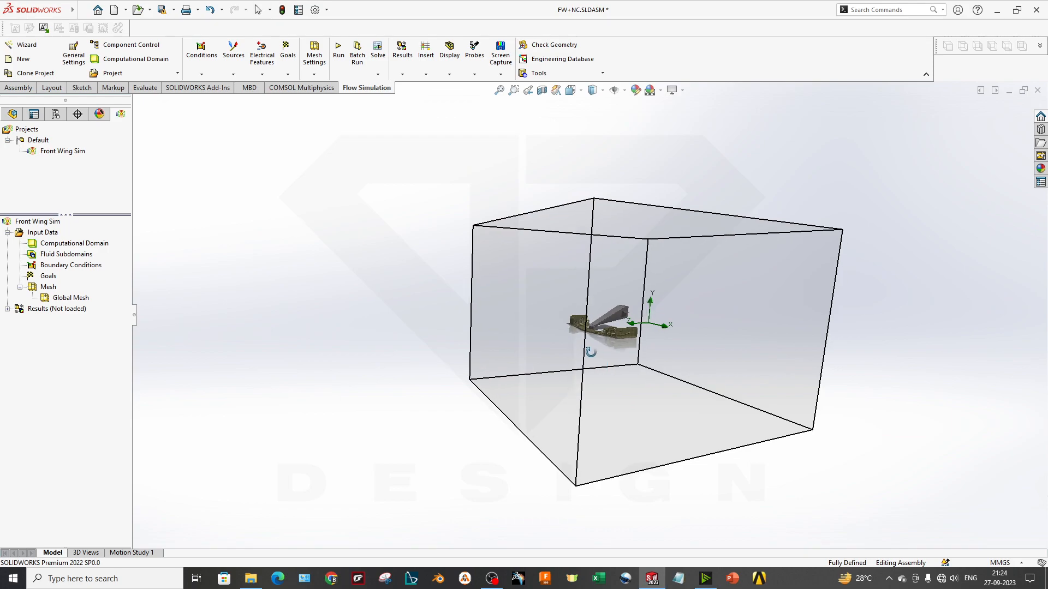
Turn off the perspective display so the computational domain around the wing and nosecone is shown in parallel projection
middle_click_drag(591, 352, 712, 121)
left_click(683, 91)
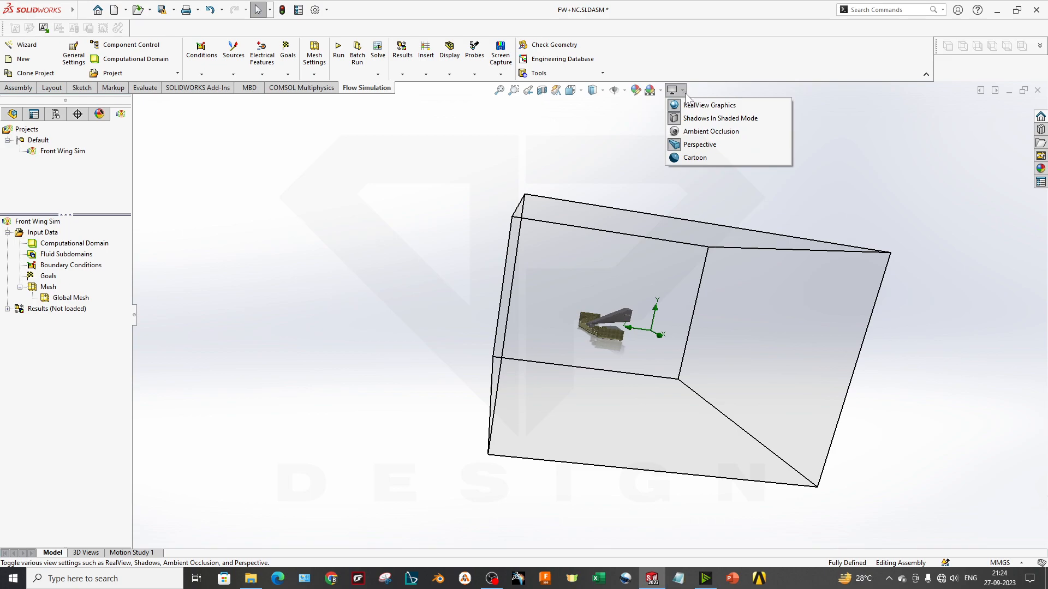
left_click(701, 145)
middle_click_drag(709, 356, 671, 358)
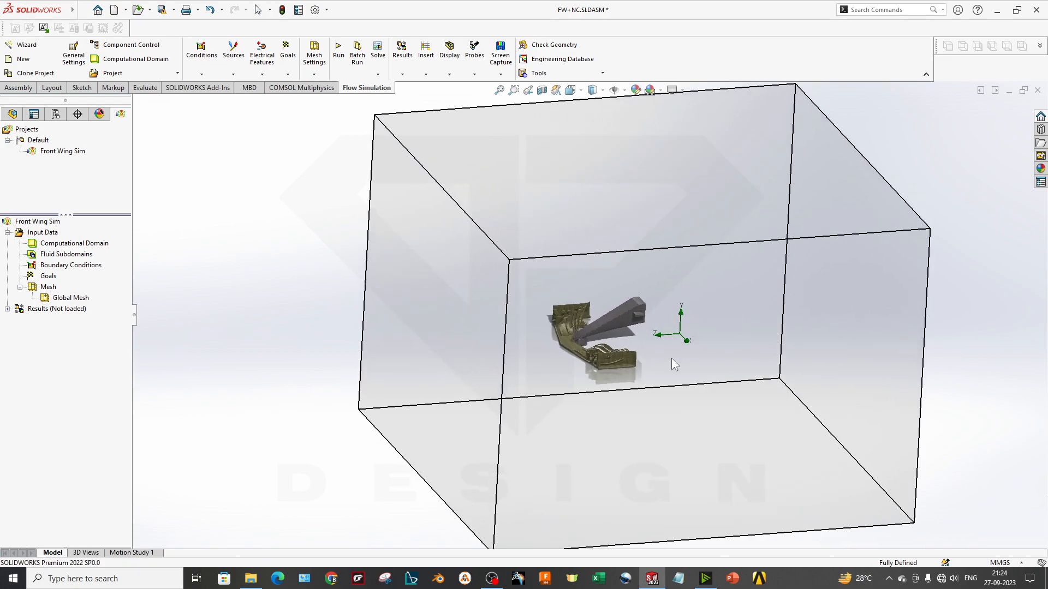
scroll(673, 339, "down", 4)
scroll(526, 347, "up", 3)
middle_click_drag(525, 346, 654, 331)
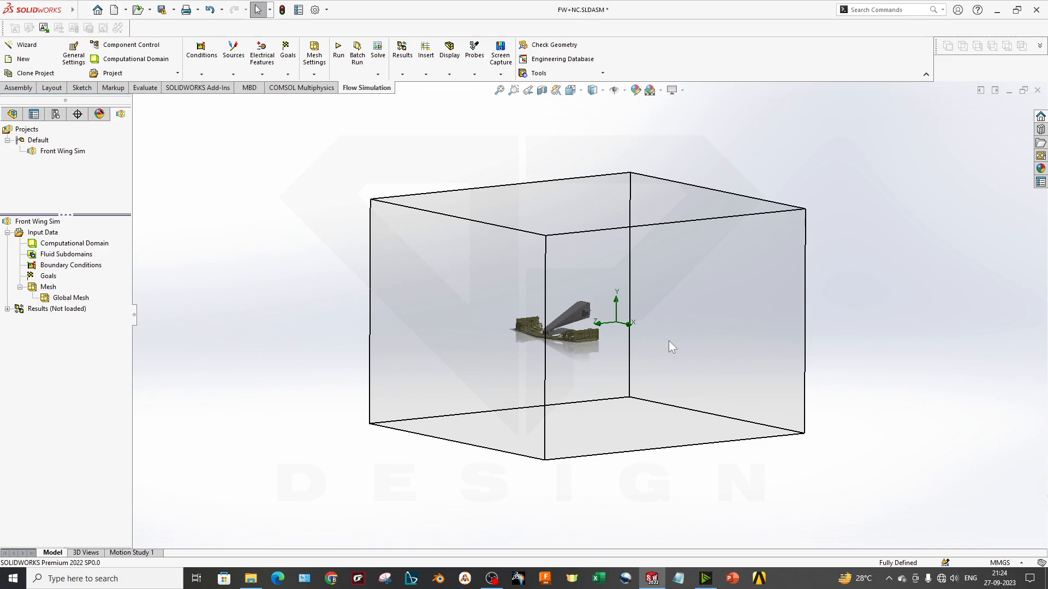
scroll(591, 327, "down", 2)
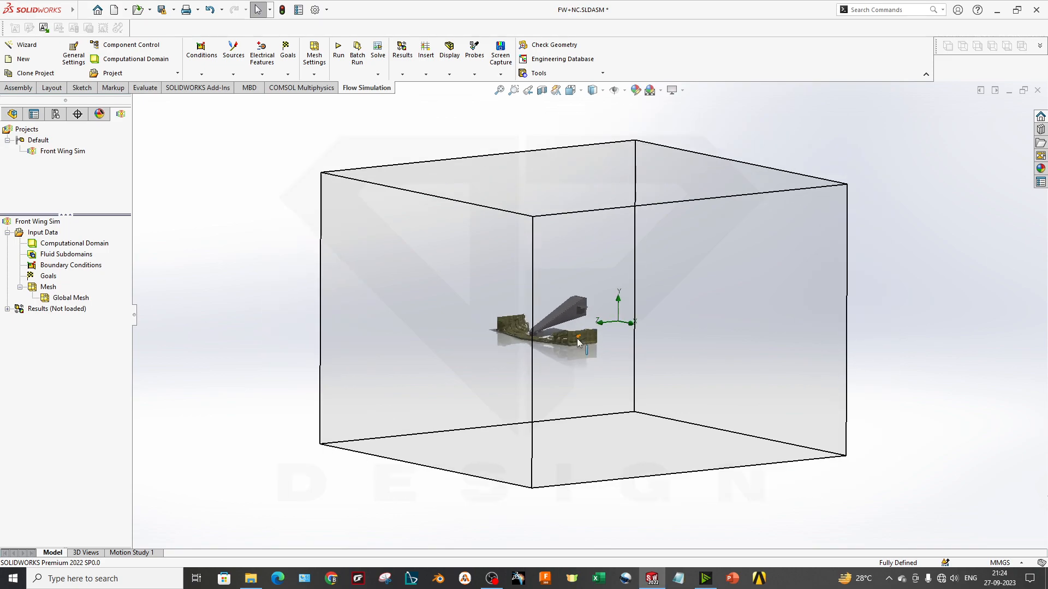
left_click(46, 248)
right_click(46, 248)
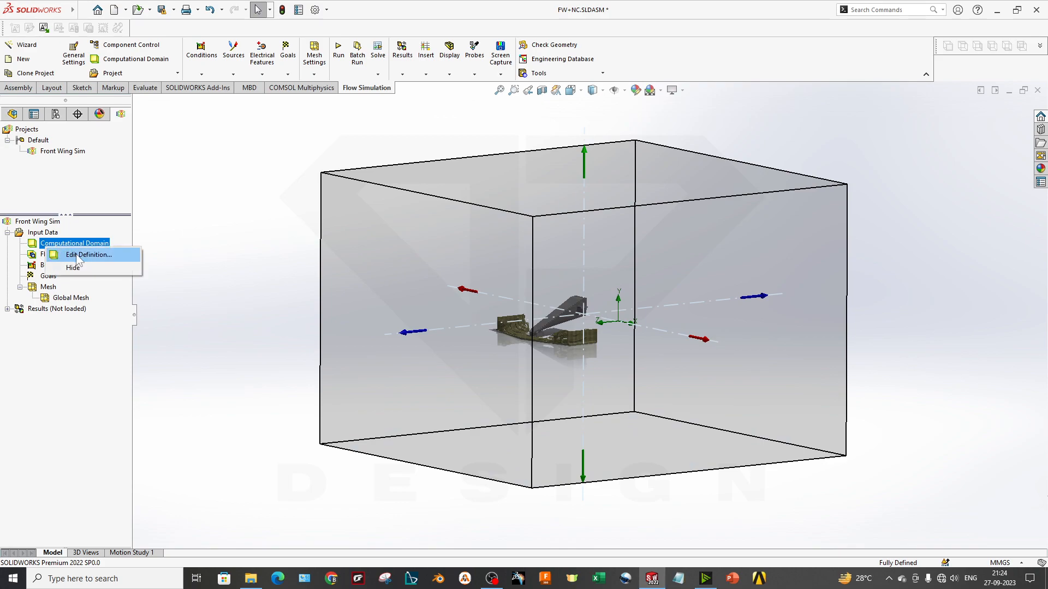
left_click(126, 262)
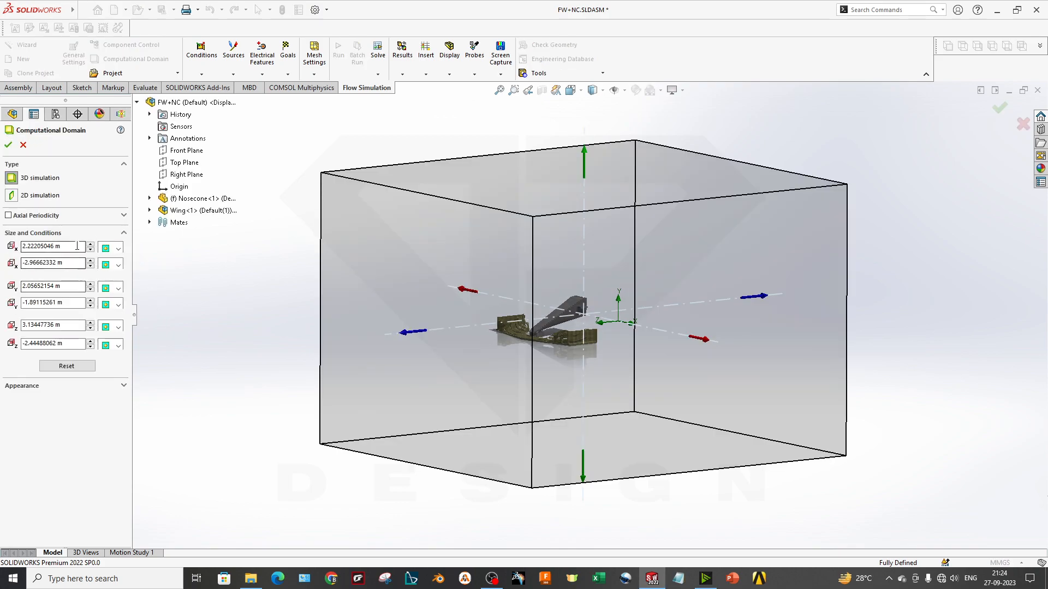
middle_click_drag(358, 359, 521, 378)
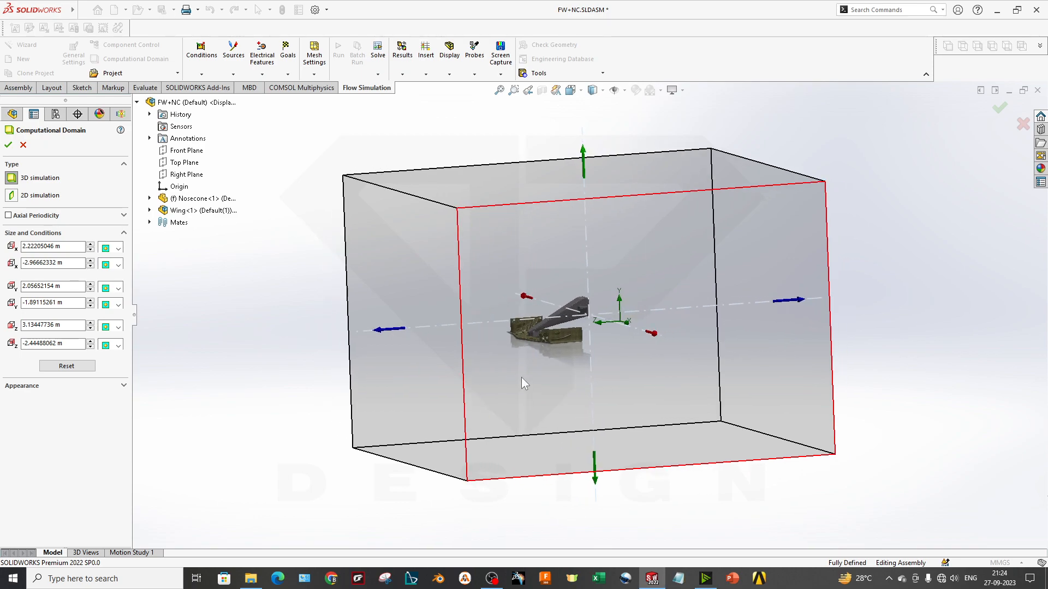
key("space")
key("Escape")
key("Escape")
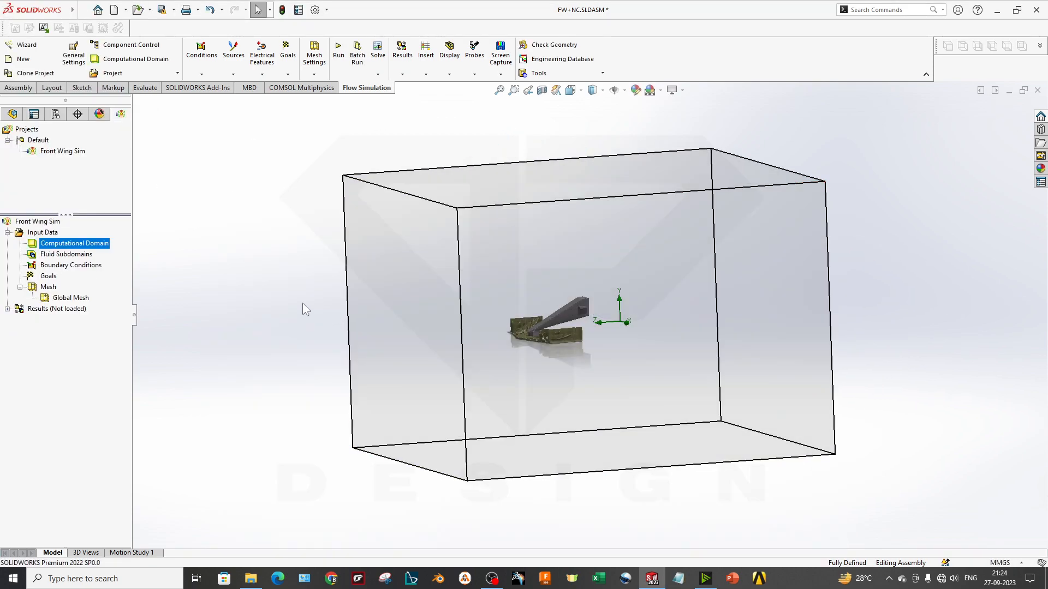
In the right-side view, resize the computational domain to about 2.71 m and -7.81 m in Z, and 1.13 m and -0.57 m in Y
key("space")
left_click(472, 412)
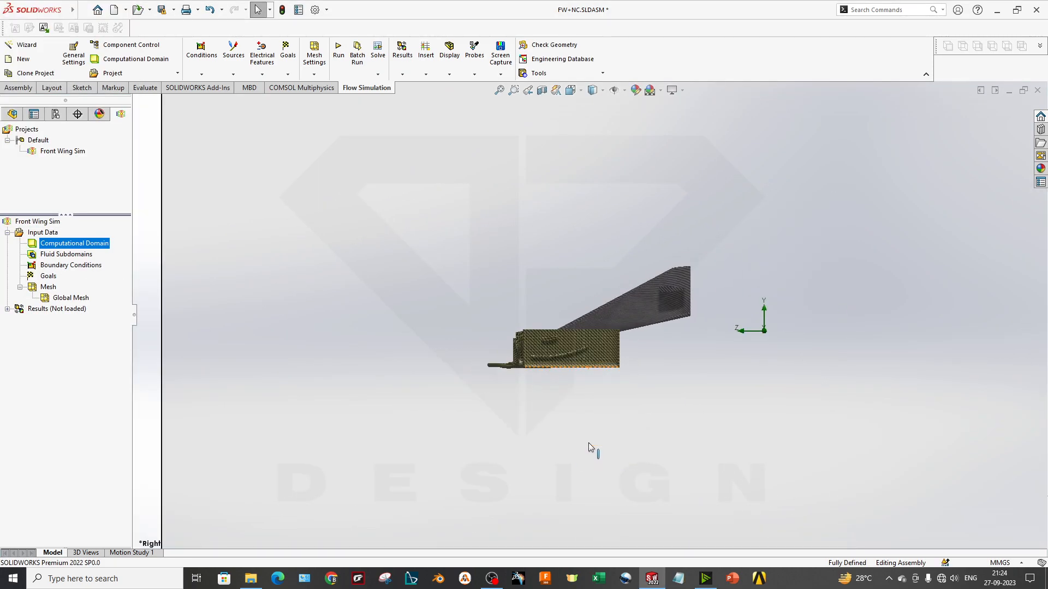
scroll(594, 433, "up", 5)
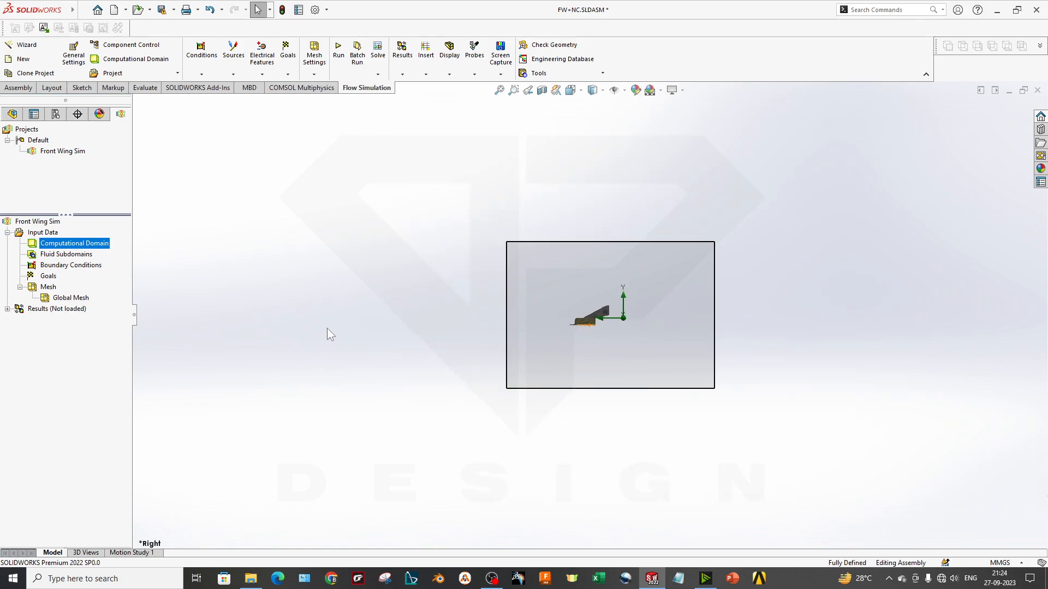
double_click(101, 244)
left_click_drag(481, 316, 496, 319)
left_click_drag(746, 315, 947, 322)
left_click_drag(719, 420, 720, 376)
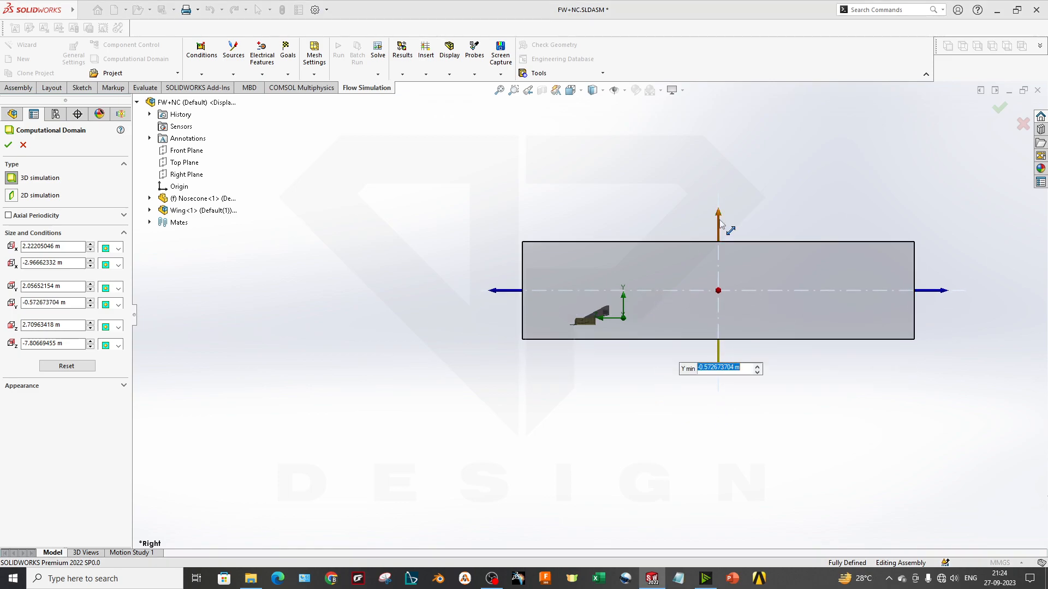
left_click_drag(720, 217, 722, 259)
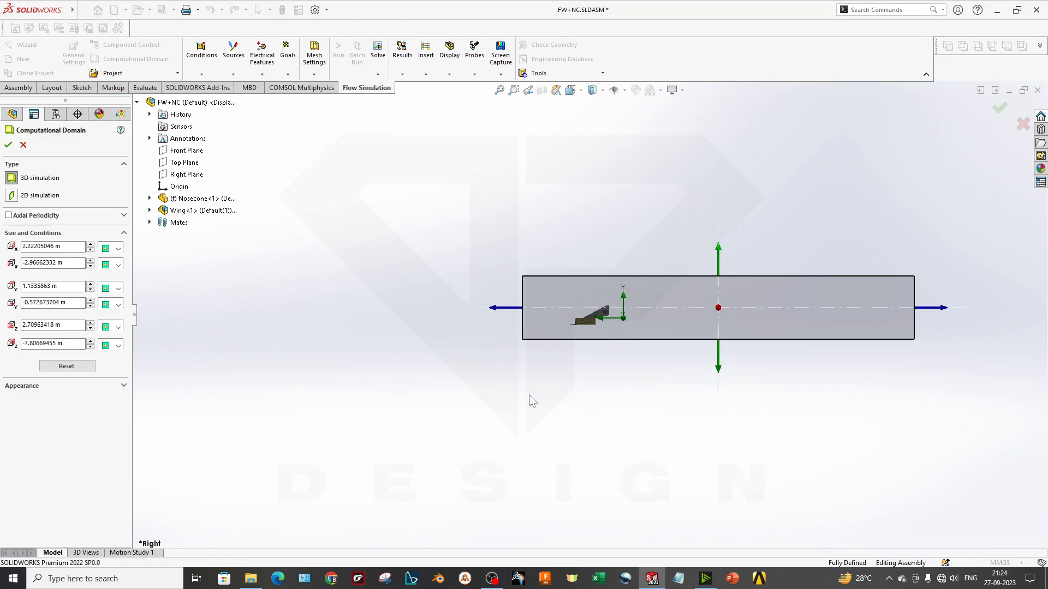
In the front view, narrow the computational domain to about 1.10 m and -1.89 m in X and apply the new size
middle_click_drag(591, 424, 564, 365)
key("space")
left_click(656, 425)
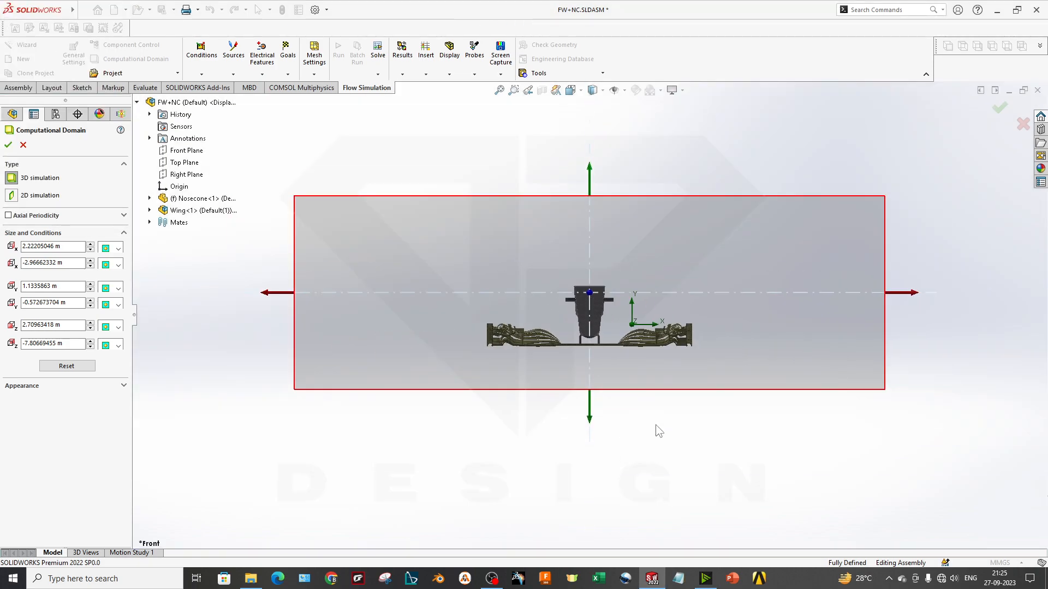
left_click_drag(425, 310, 487, 308)
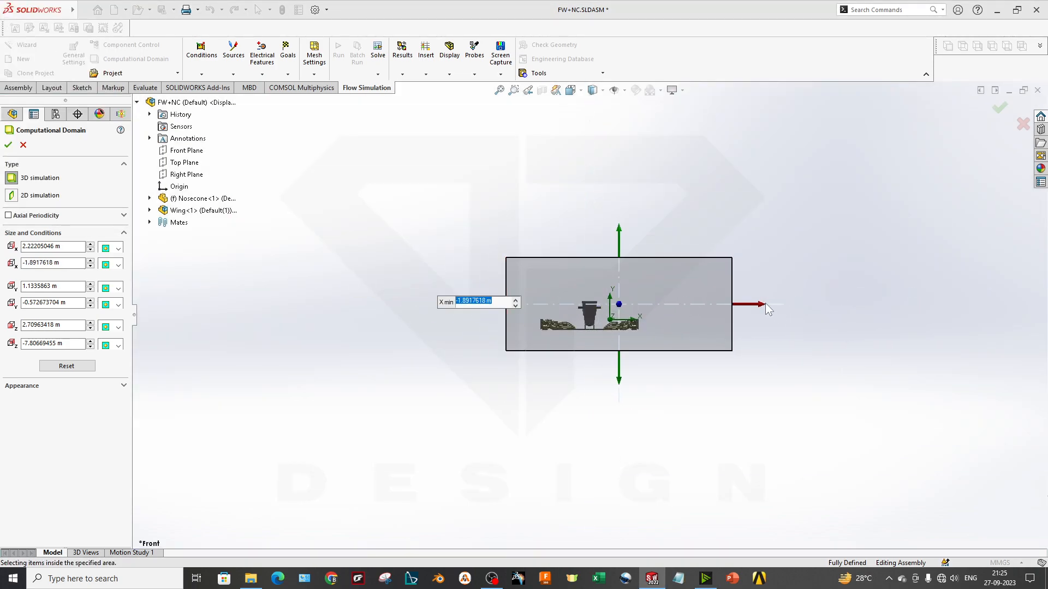
left_click_drag(772, 311, 703, 320)
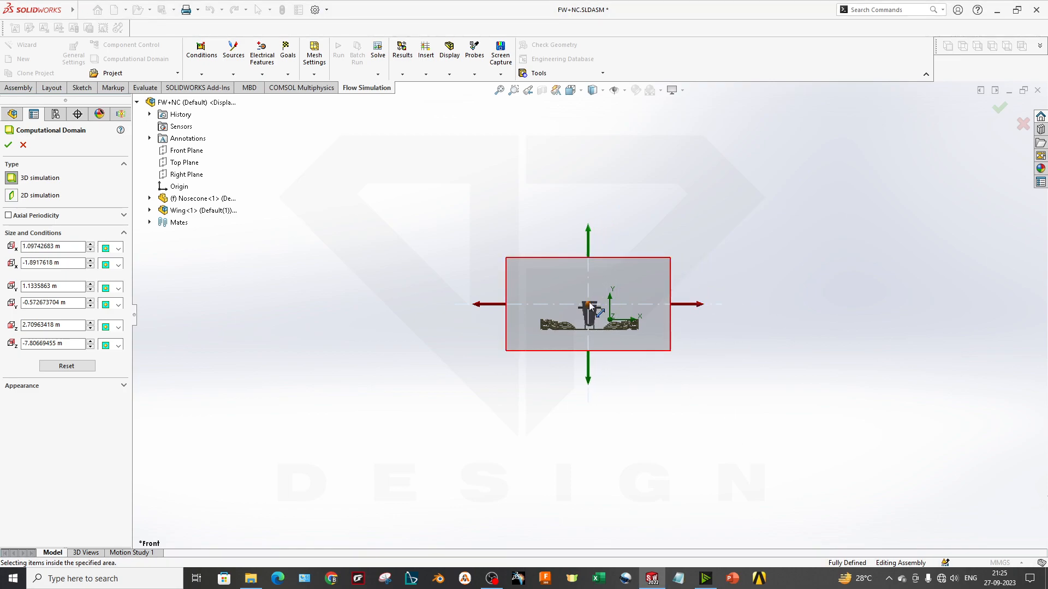
left_click_drag(602, 301, 606, 301)
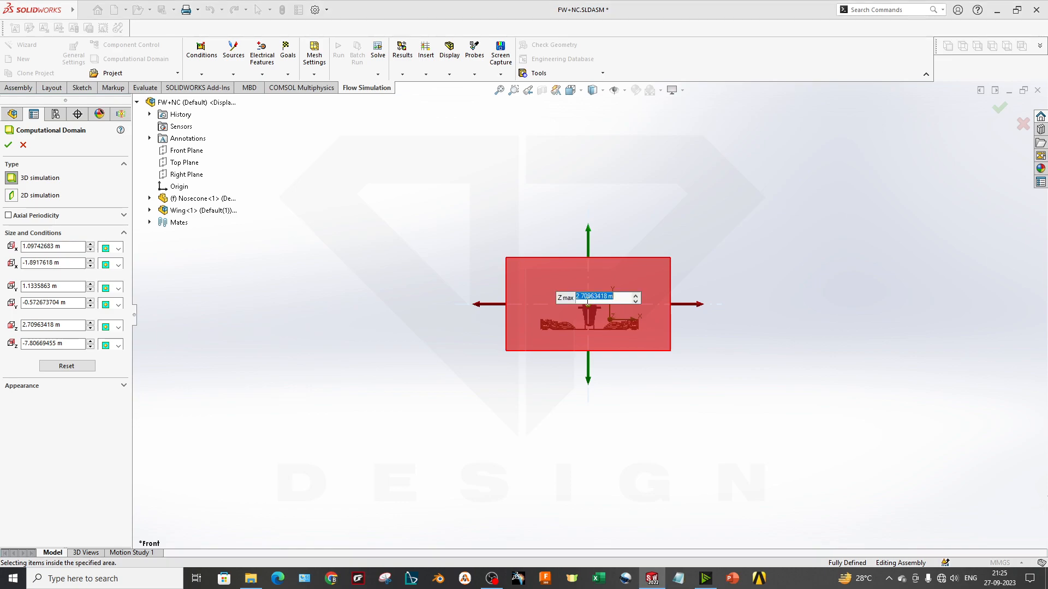
left_click(647, 438)
left_click(587, 306)
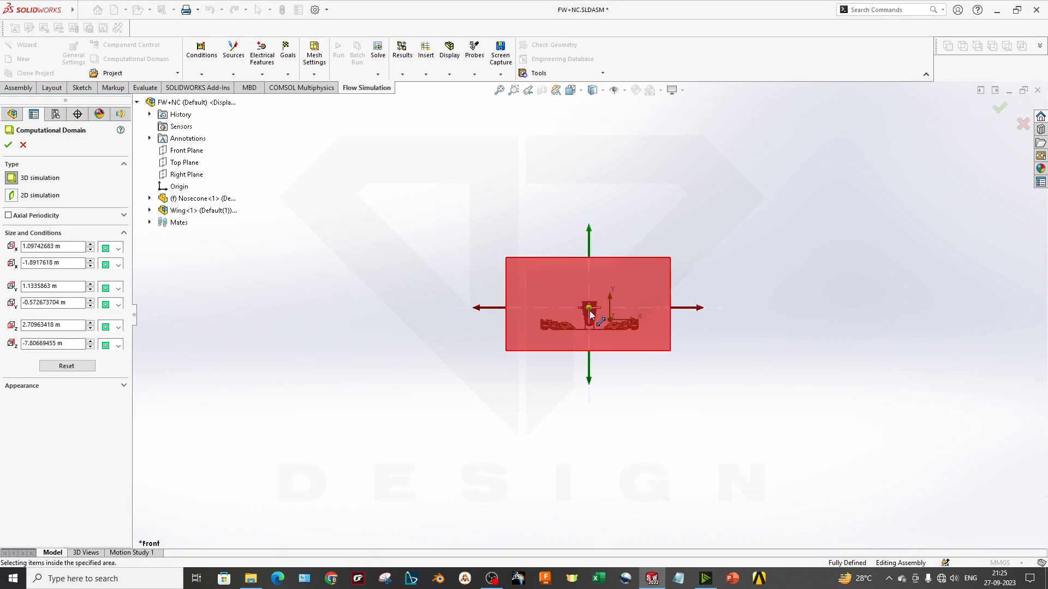
middle_click_drag(695, 423, 566, 455)
left_click(8, 145)
middle_click_drag(444, 300, 702, 360)
scroll(436, 326, "down", 2)
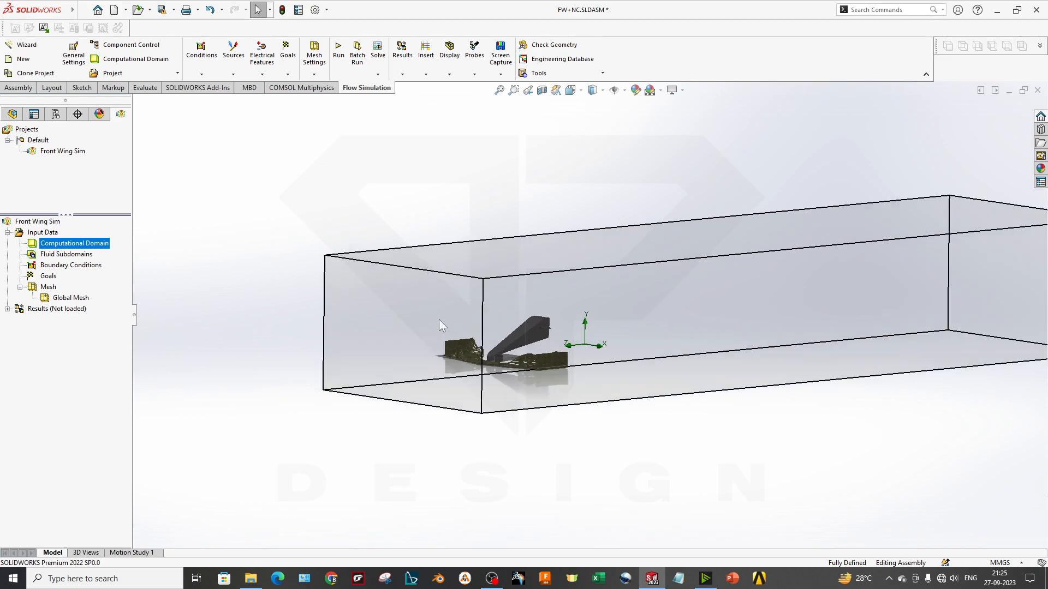
middle_click_drag(590, 348, 479, 316)
middle_click_drag(616, 387, 637, 367)
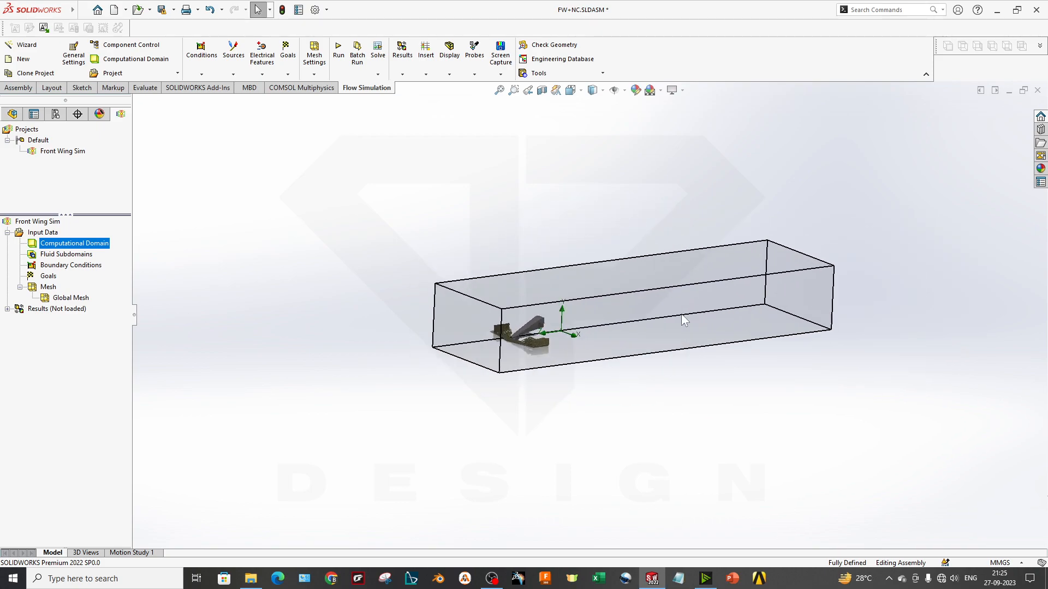
scroll(563, 311, "down", 1)
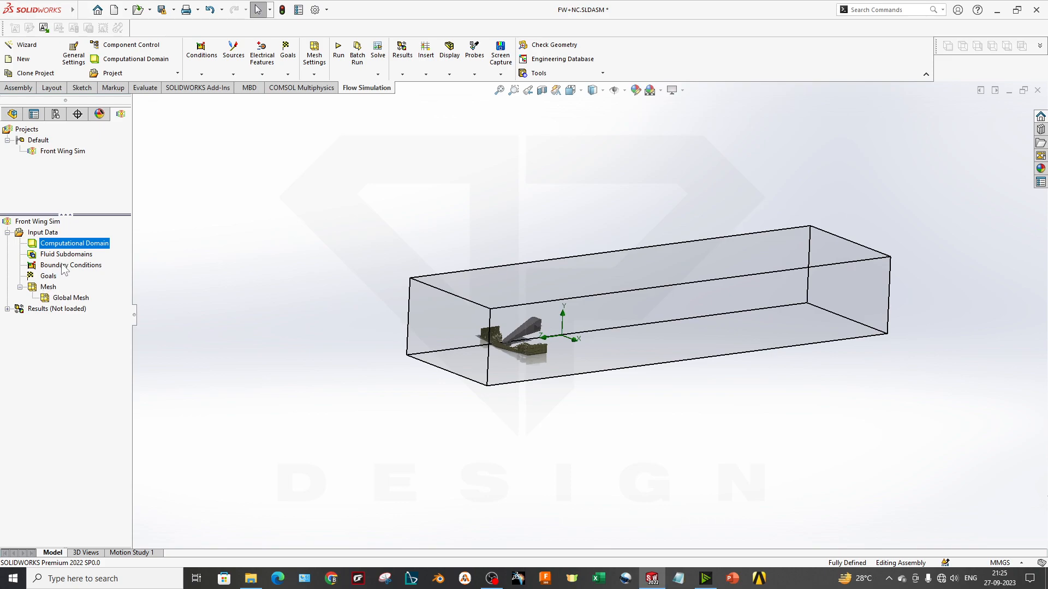
Check the wall and pressure opening types offered for a new boundary condition, and leave without creating one
right_click(64, 267)
left_click(139, 273)
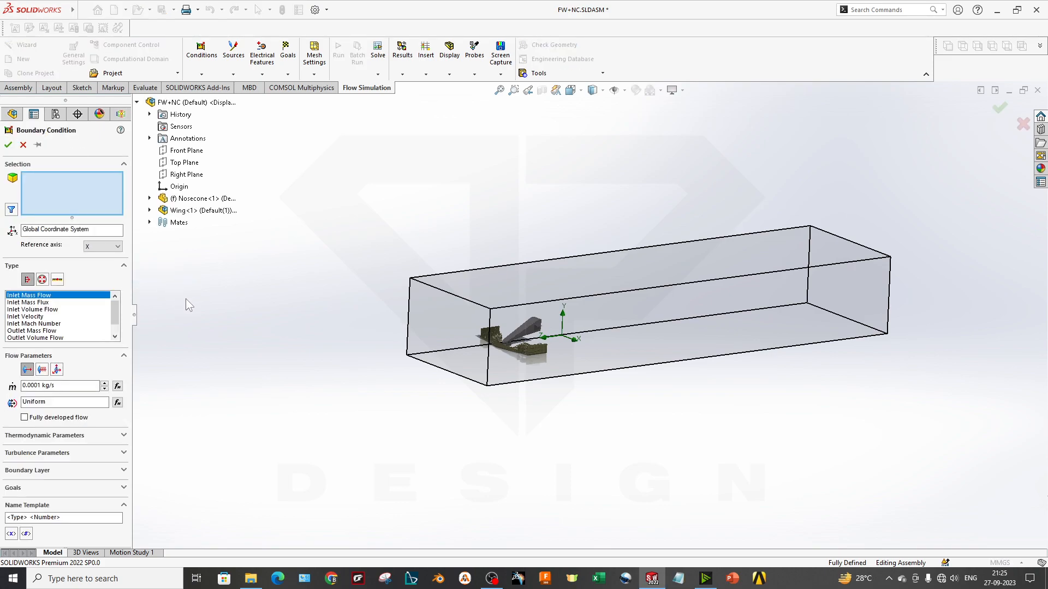
left_click(58, 280)
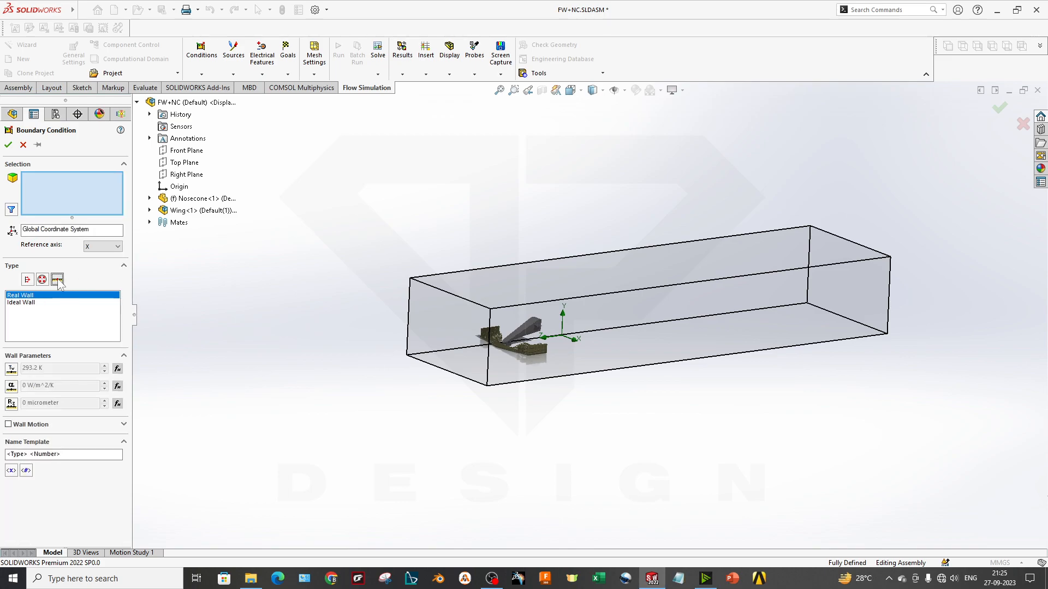
left_click(42, 279)
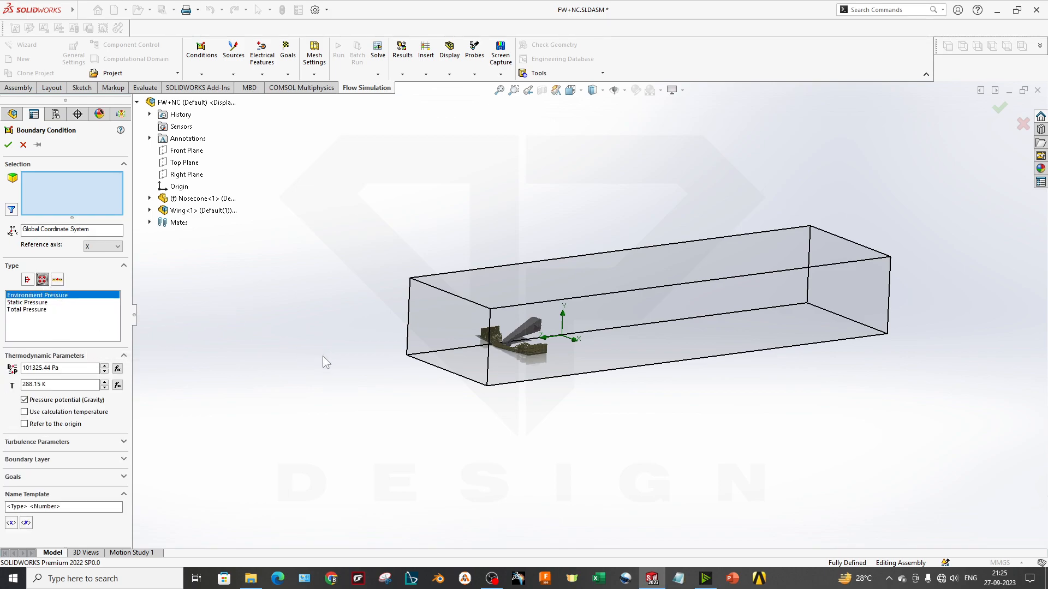
left_click(23, 145)
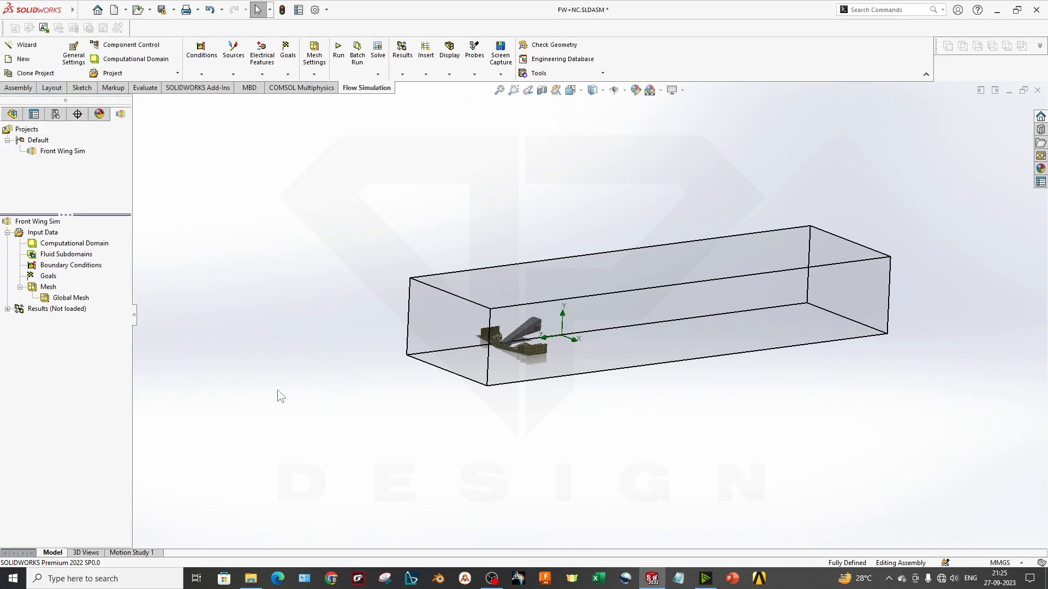
scroll(474, 385, "down", 2)
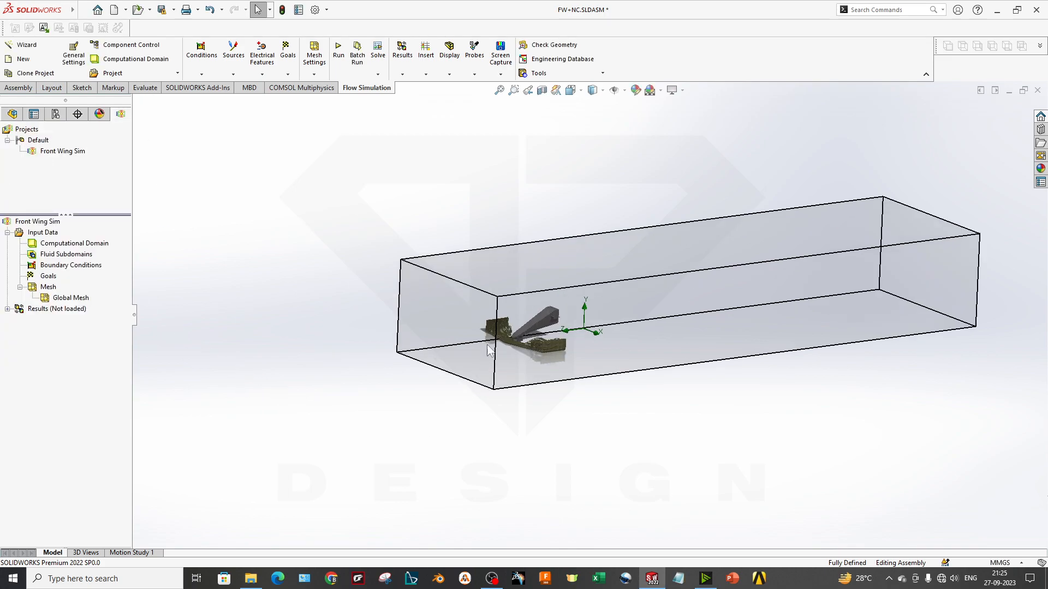
right_click(87, 270)
left_click(310, 376)
right_click(46, 281)
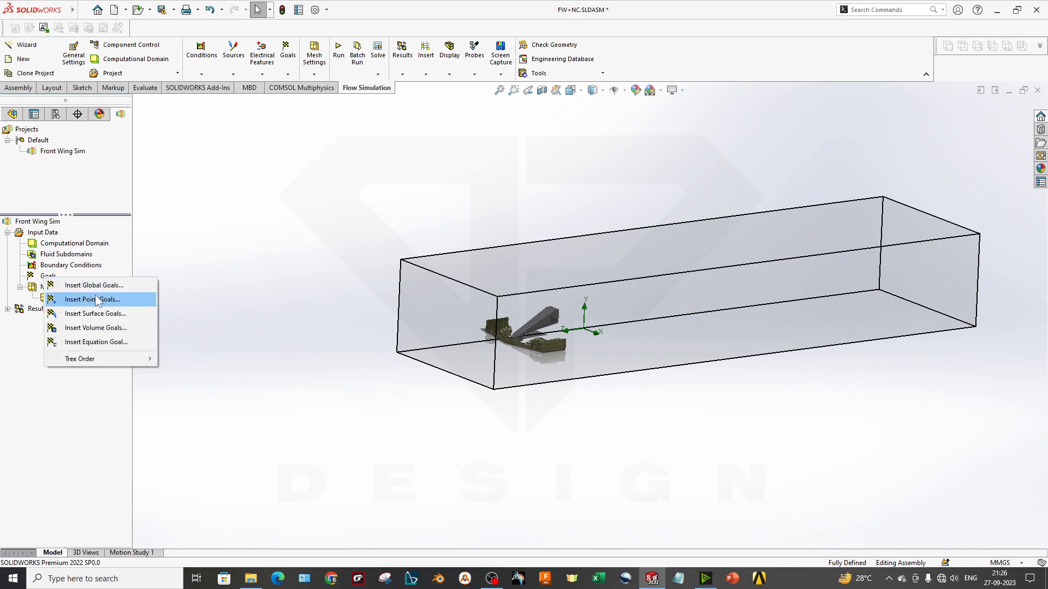
left_click(172, 350)
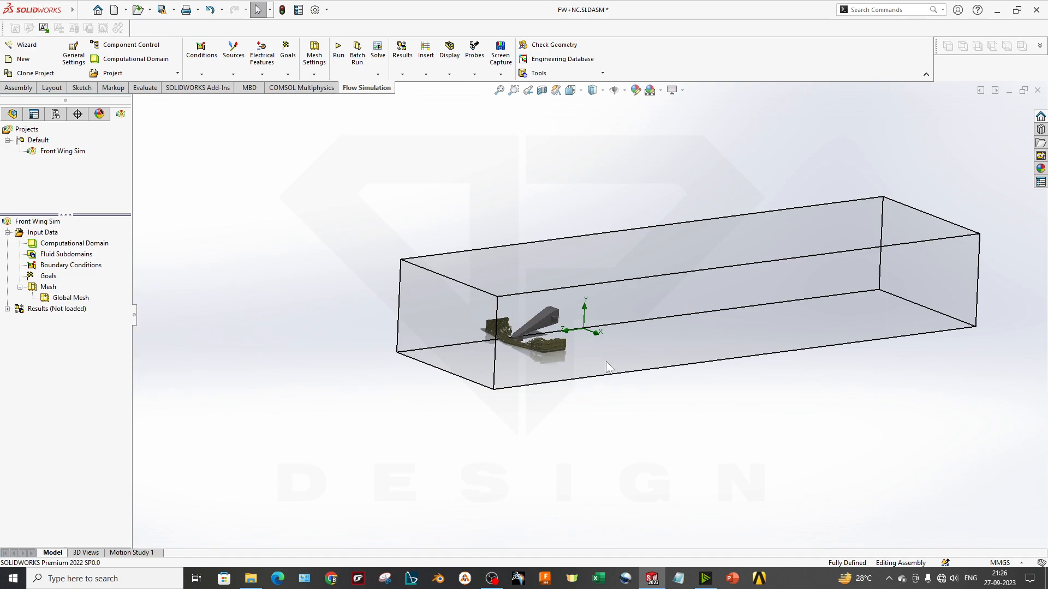
scroll(575, 298, "down", 3)
middle_click_drag(620, 401, 613, 369)
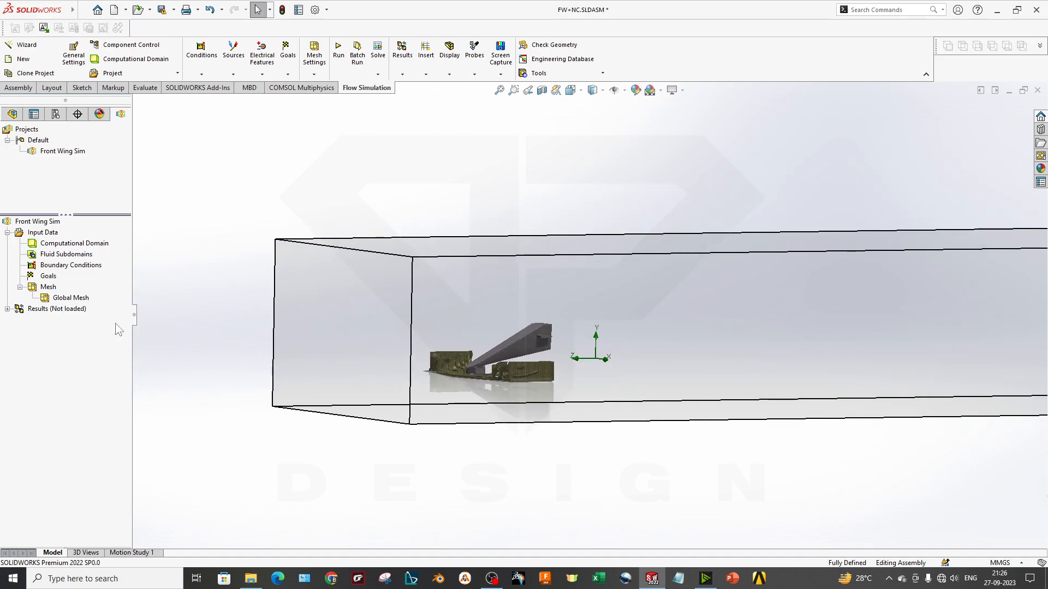
Start a new global goal for the simulation and include the maximum Velocity (Z) in it
right_click(57, 277)
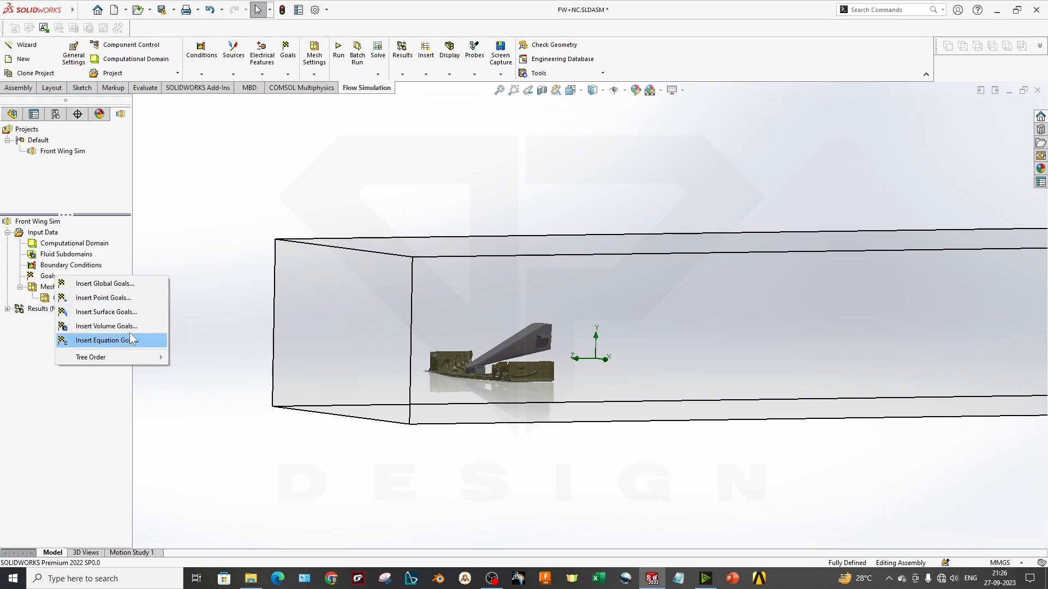
left_click(104, 283)
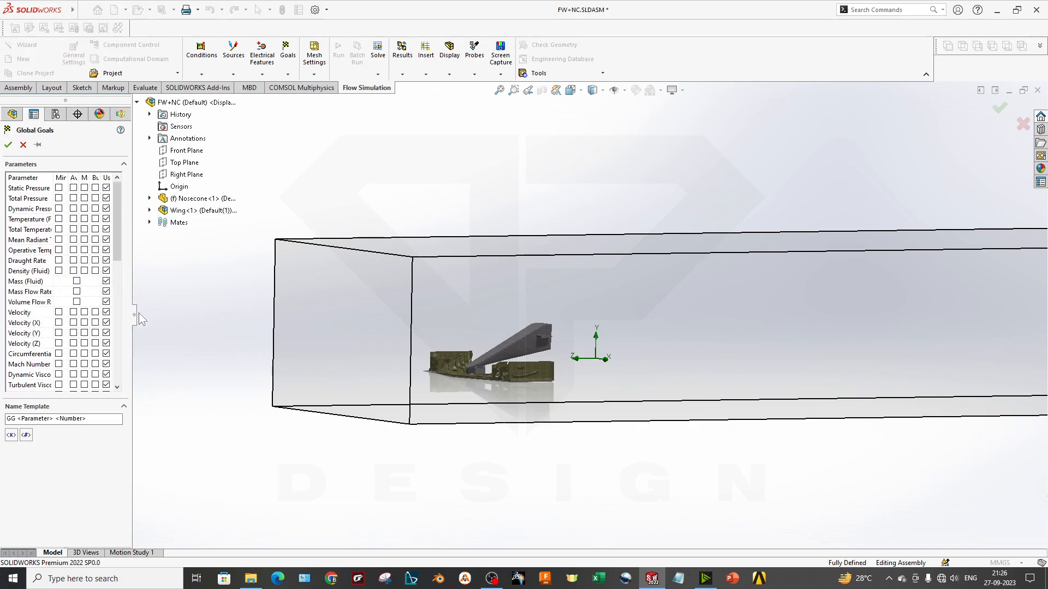
left_click_drag(138, 322, 235, 323)
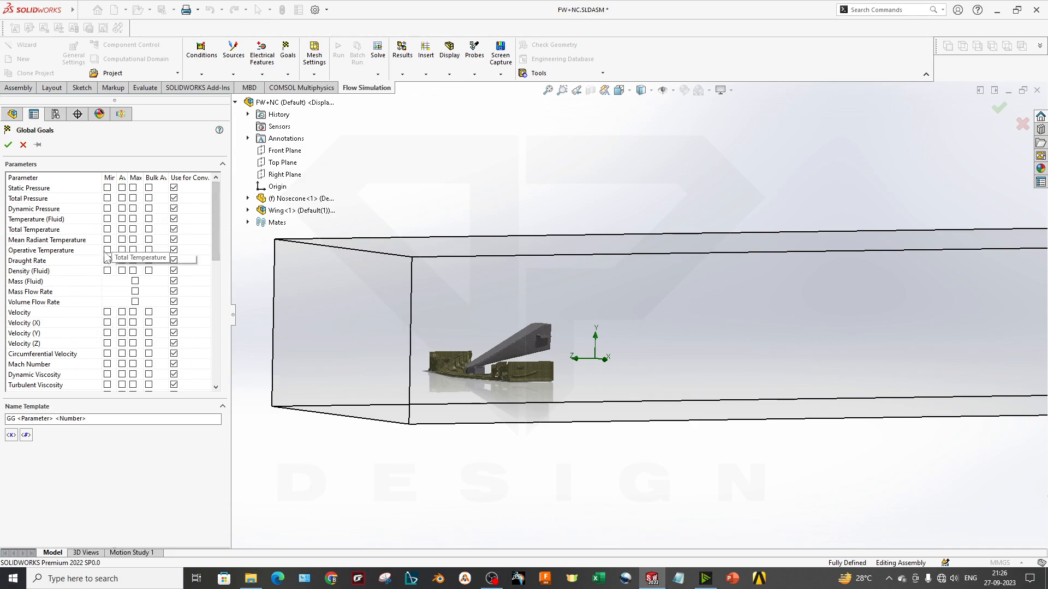
left_click_drag(115, 178, 185, 177)
left_click(183, 178)
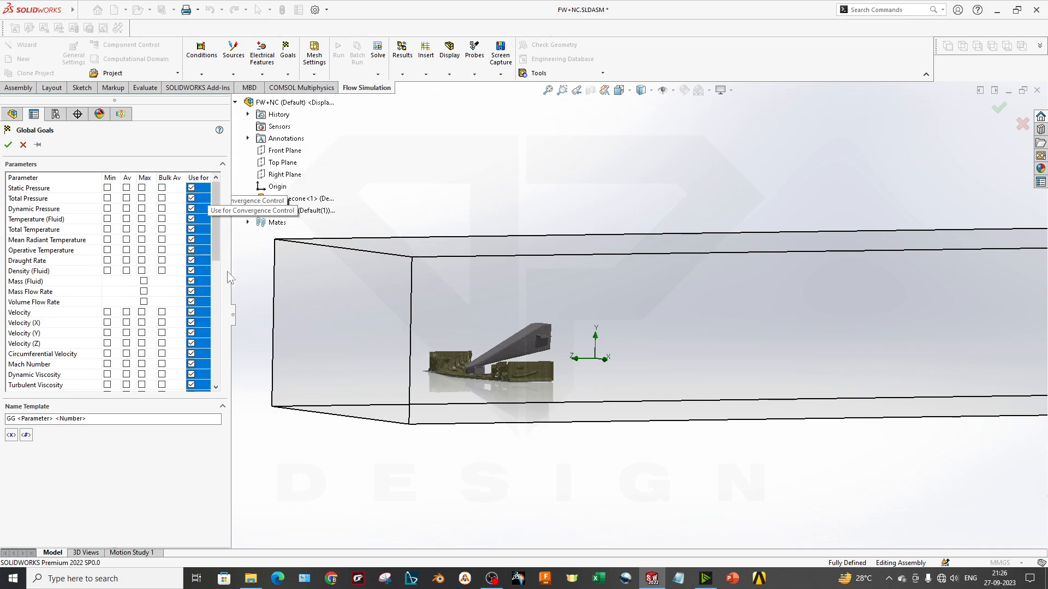
left_click(181, 274)
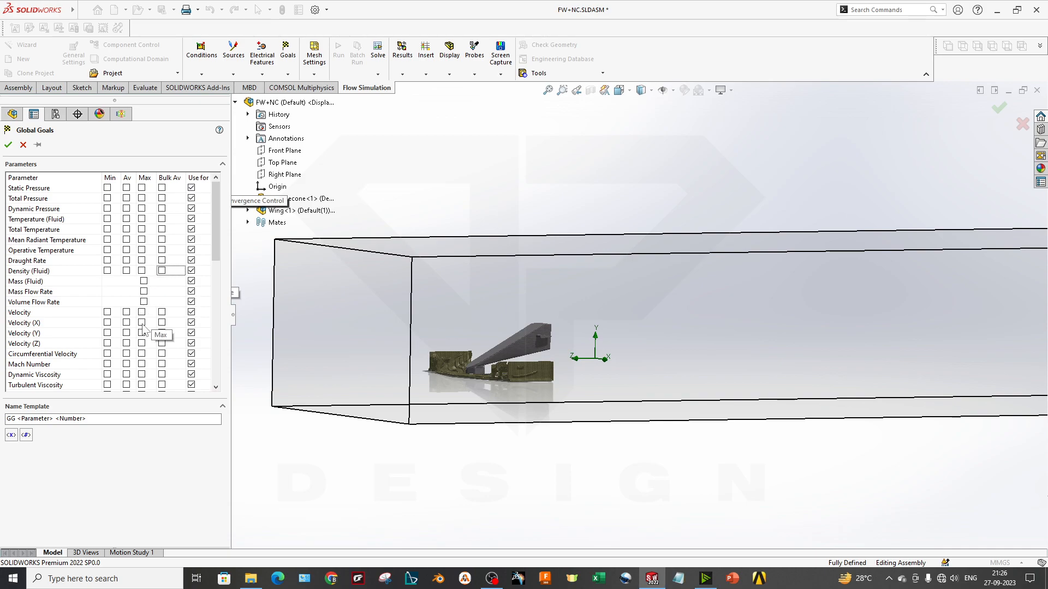
left_click(141, 343)
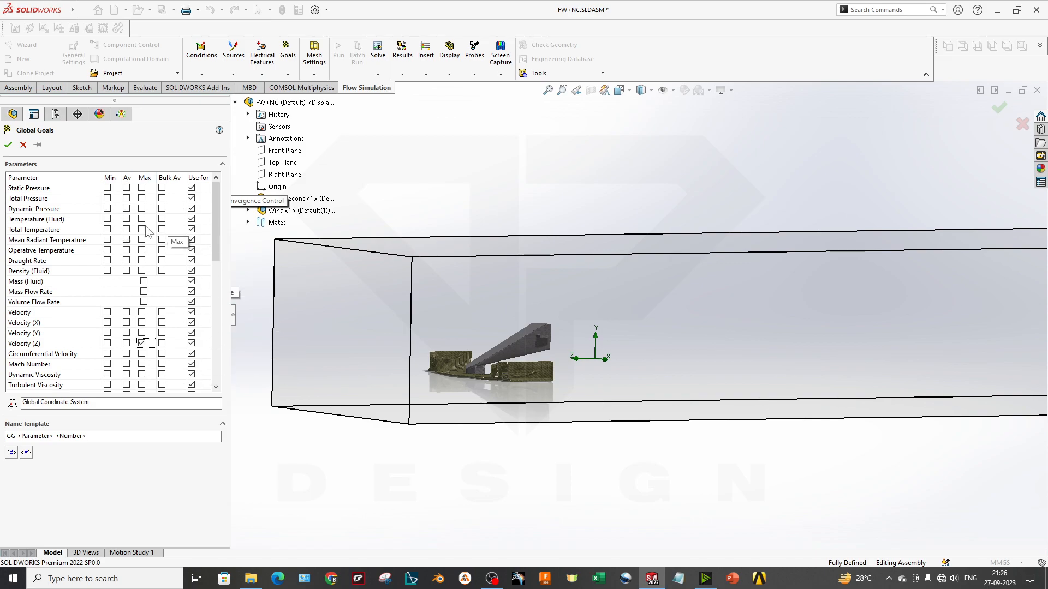
Look through the remaining force, friction force, shear stress and torque parameters without adding any, and accept the global goal
scroll(52, 358, "down", 7)
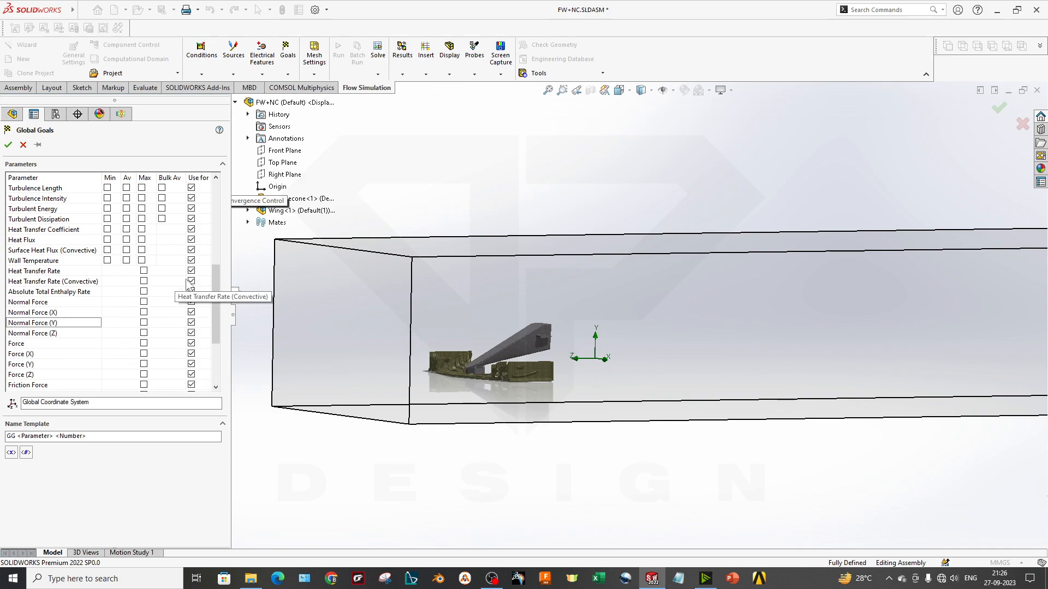
scroll(64, 385, "down", 2)
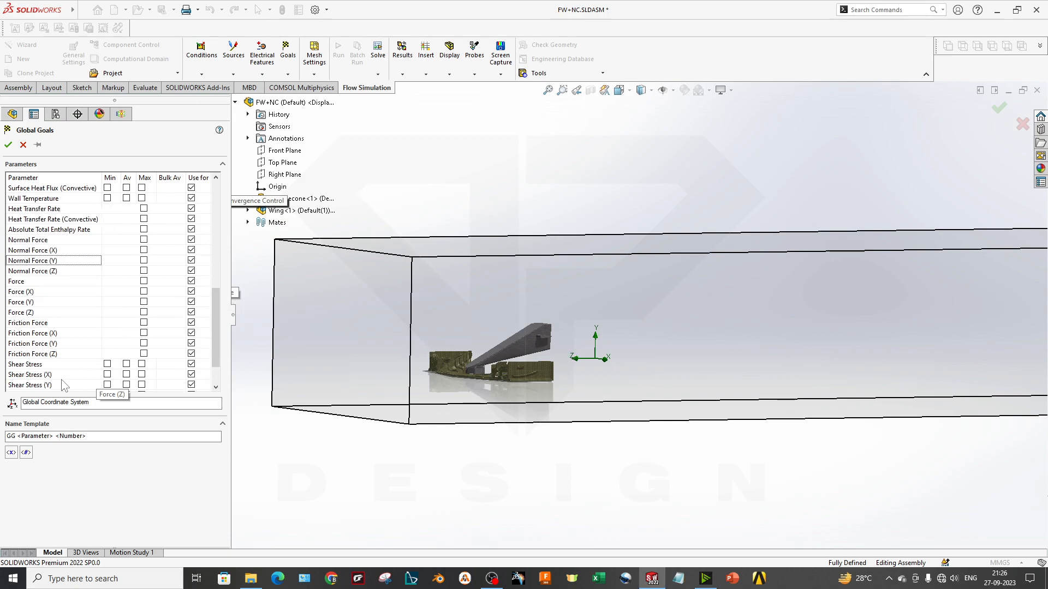
left_click(44, 323)
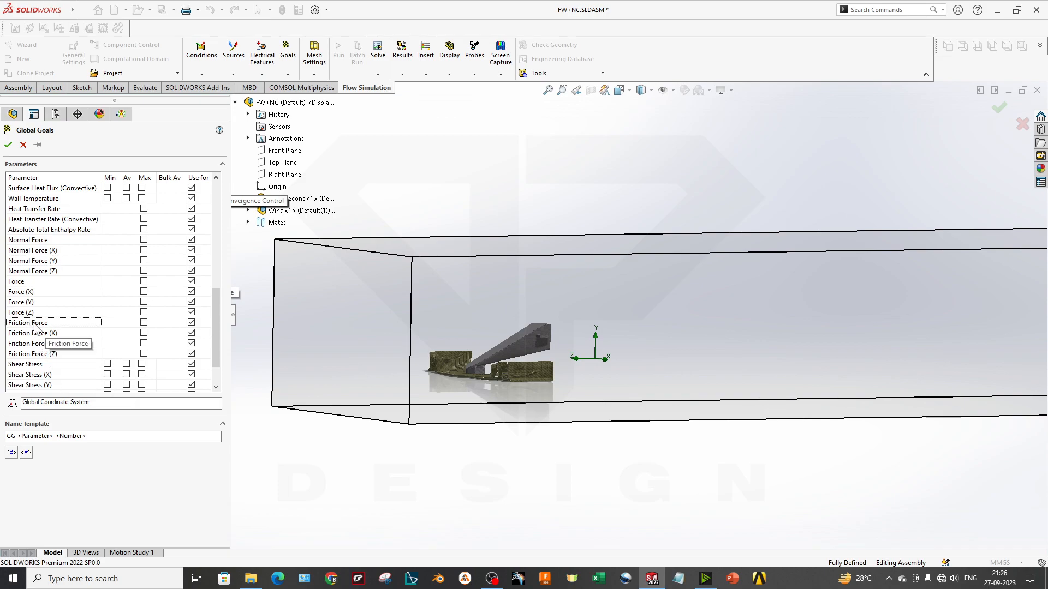
left_click(144, 323)
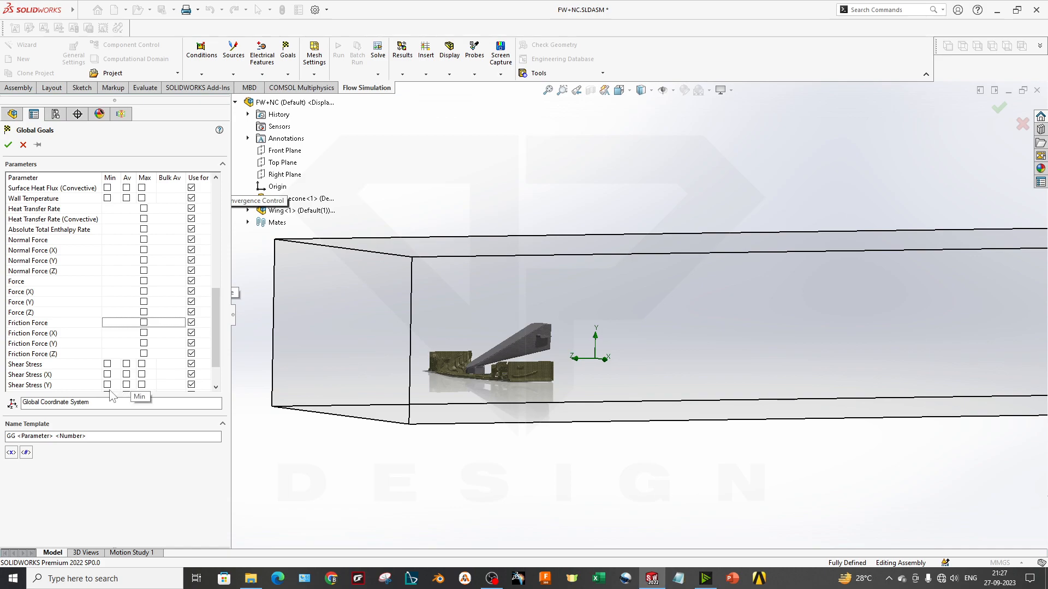
scroll(47, 340, "down", 1)
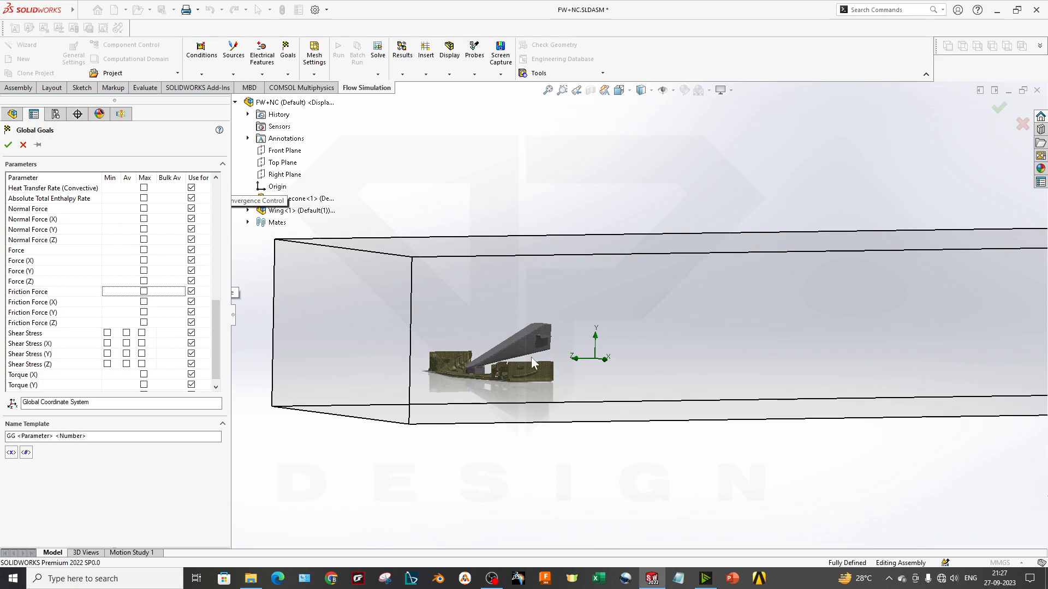
scroll(85, 238, "up", 3)
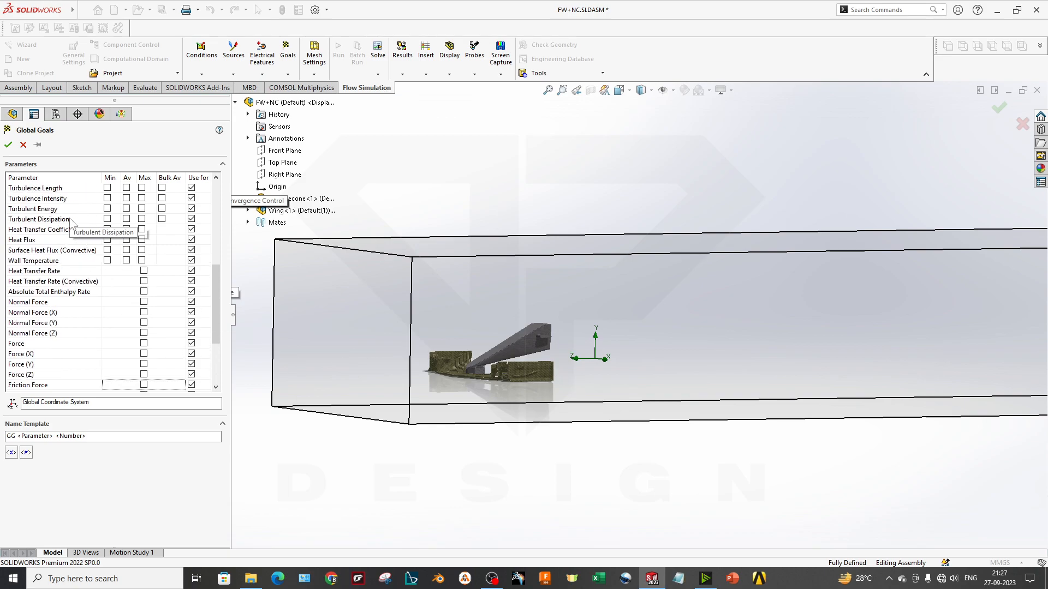
left_click(8, 145)
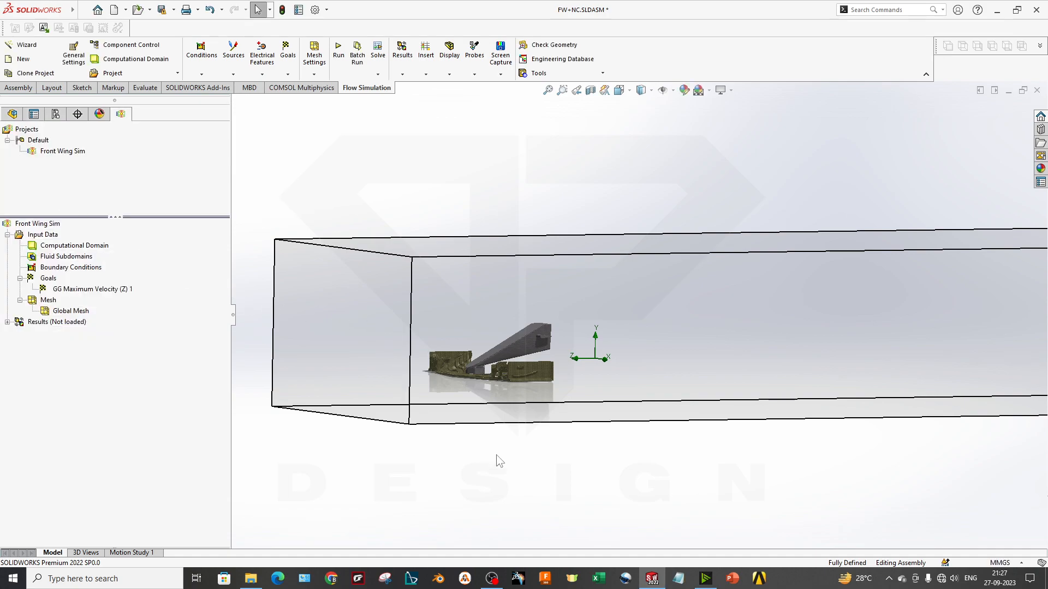
right_click(52, 279)
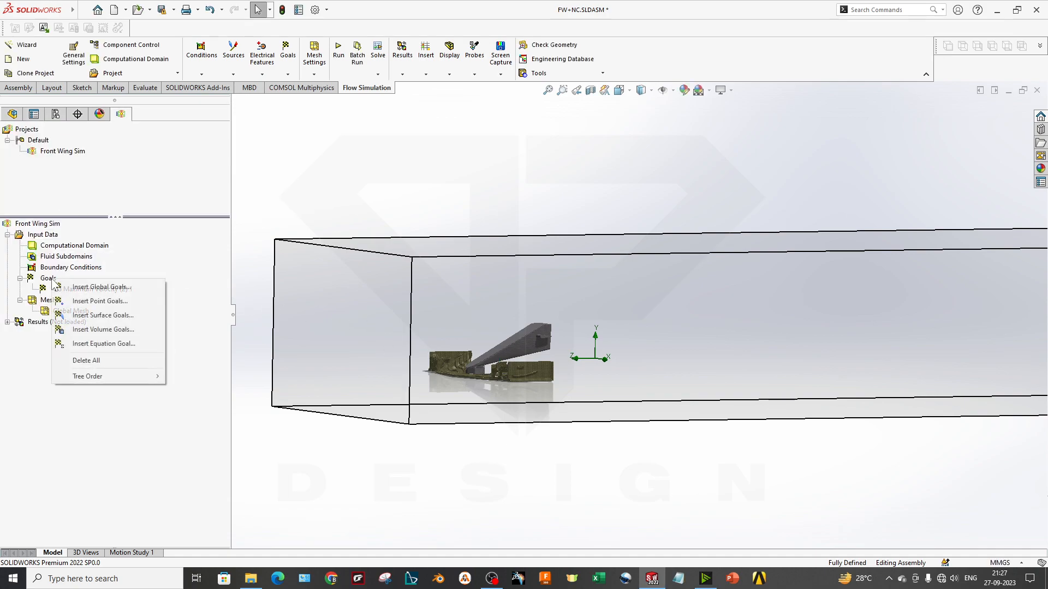
left_click(85, 316)
scroll(536, 372, "down", 8)
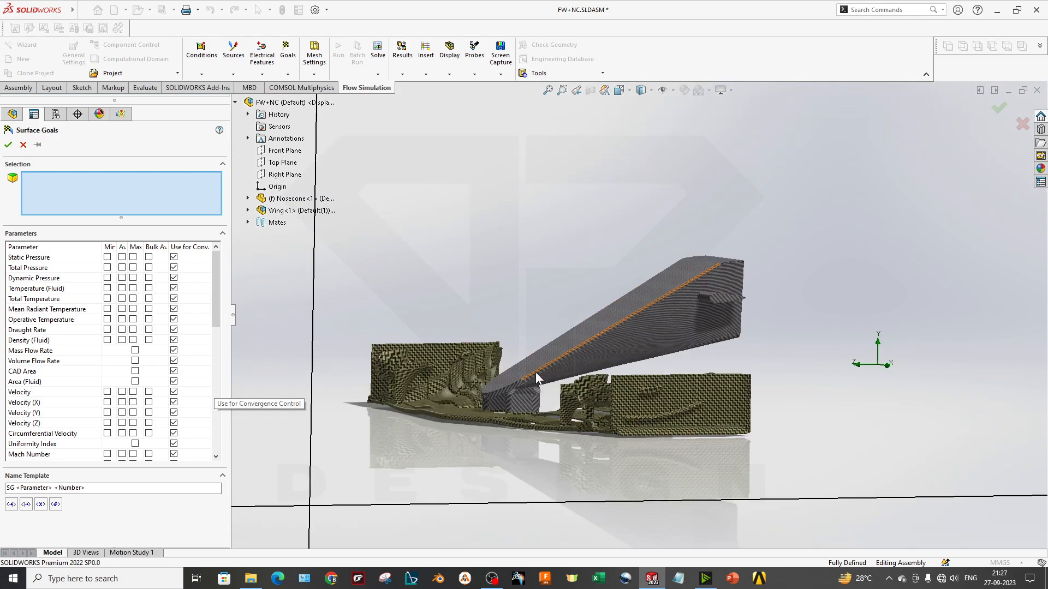
scroll(464, 360, "down", 6)
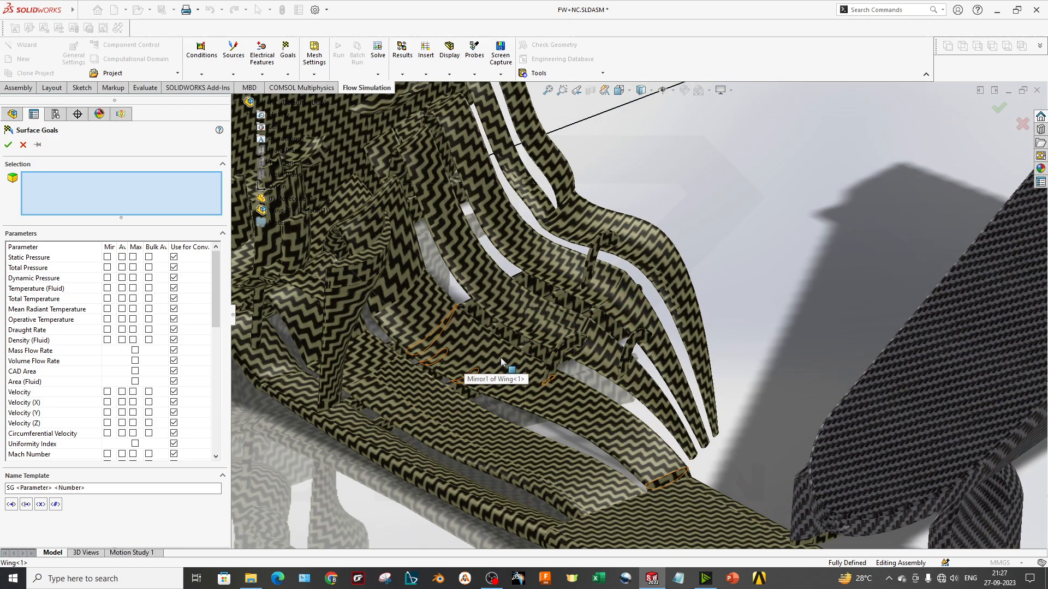
left_click(626, 237)
scroll(628, 240, "up", 8)
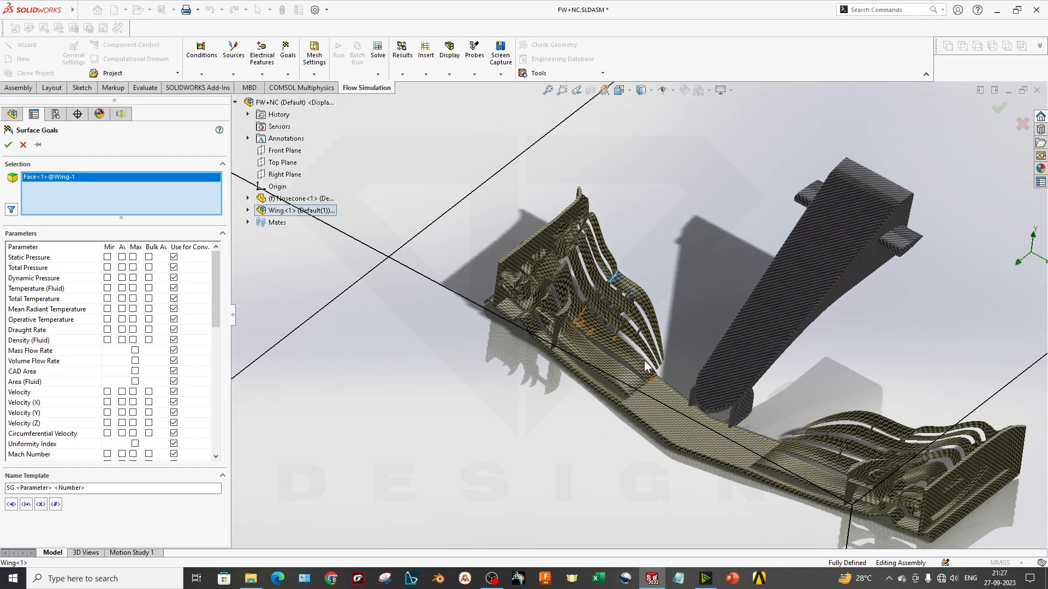
middle_click_drag(644, 361, 648, 323)
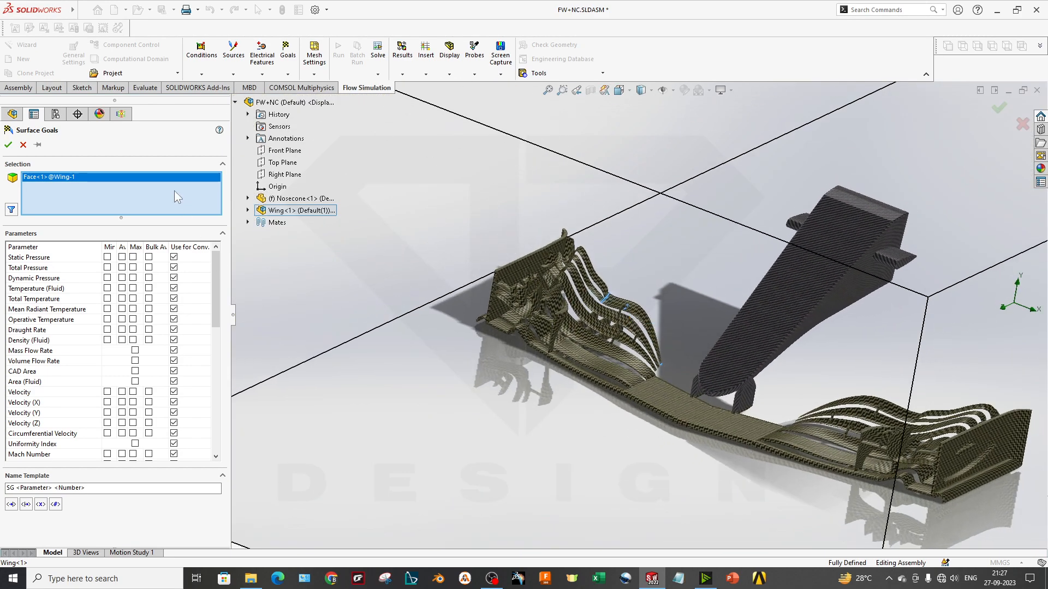
left_click(101, 115)
right_click(33, 170)
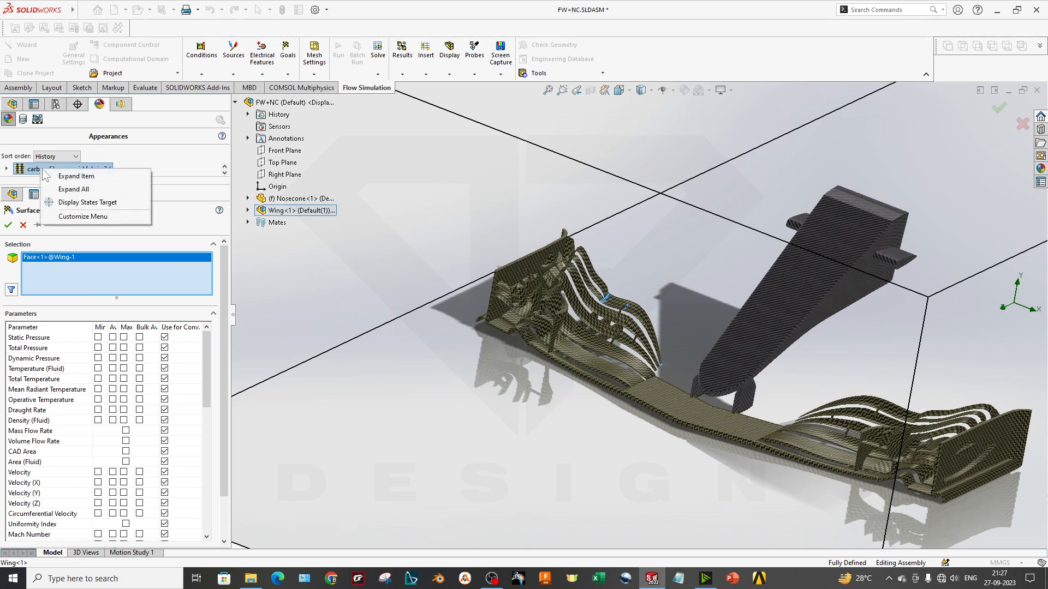
left_click(77, 175)
right_click(36, 170)
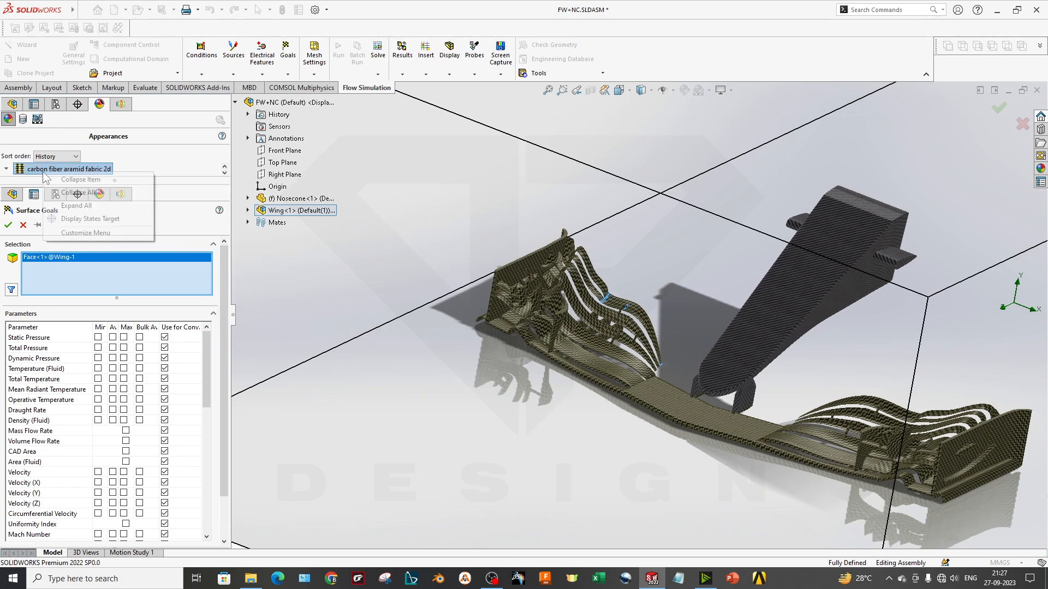
left_click(23, 226)
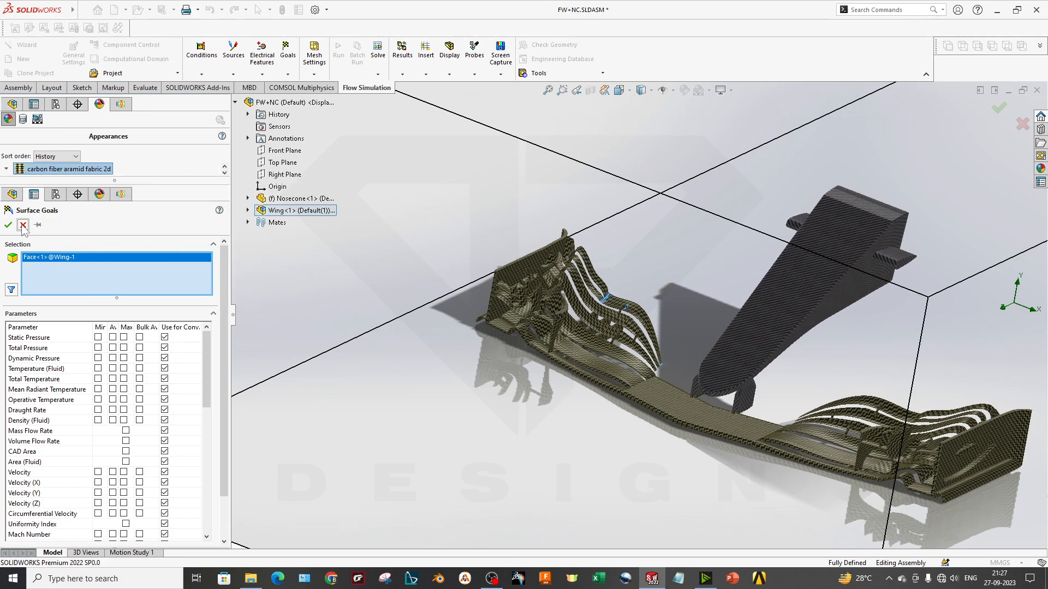
left_click(23, 224)
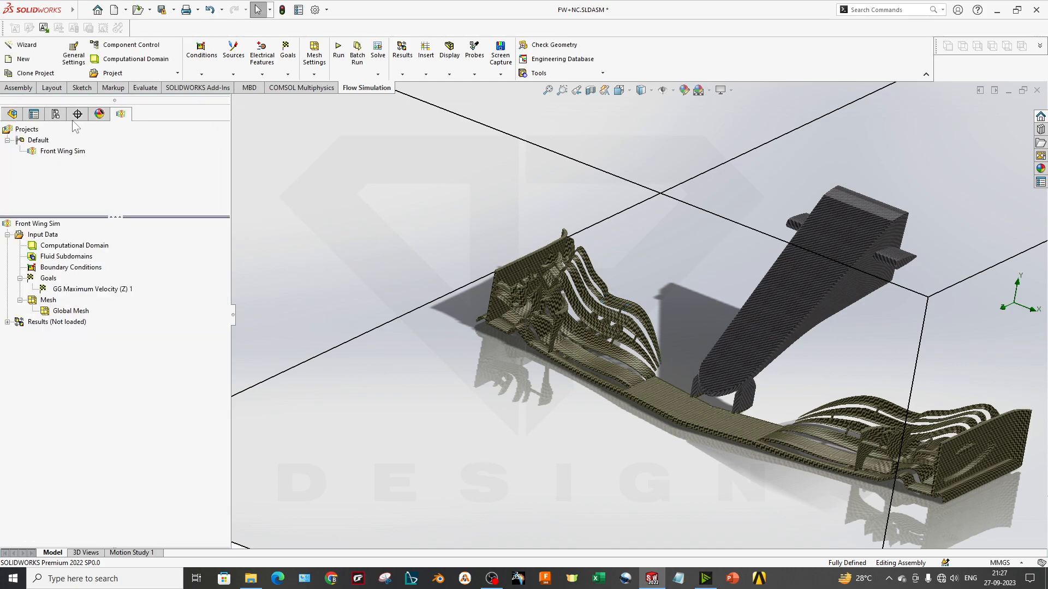
Remove the carbon fiber aramid fabric appearance from the wing and the carbon fiber epoxy appearance from the nosecone
left_click(100, 113)
left_click(66, 179)
right_click(64, 181)
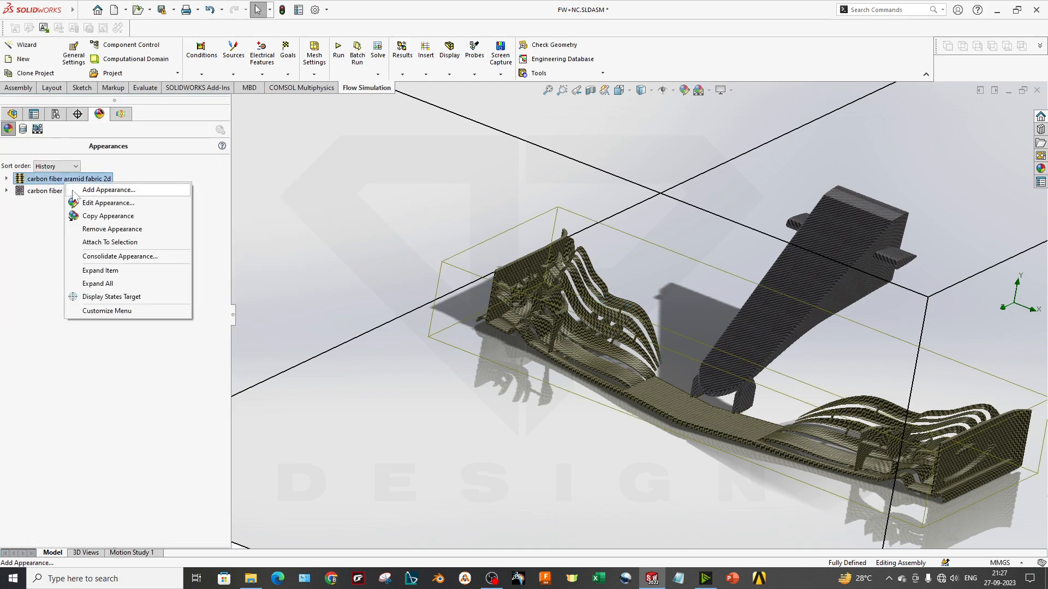
left_click(98, 230)
right_click(35, 180)
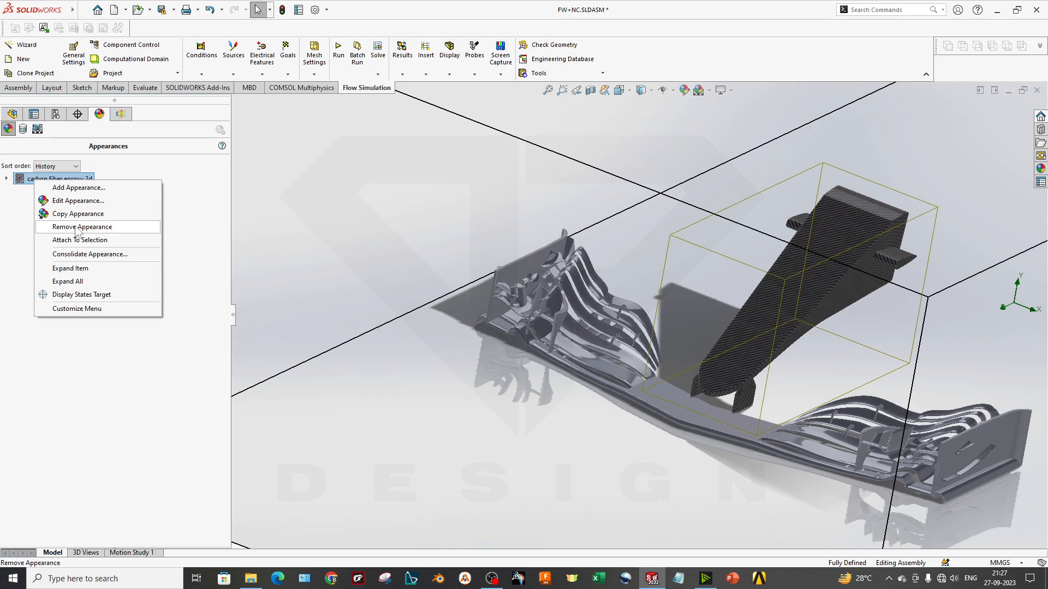
left_click(76, 227)
Turn off Shadows In Shaded Mode for the model display
scroll(781, 361, "down", 3)
left_click(533, 295)
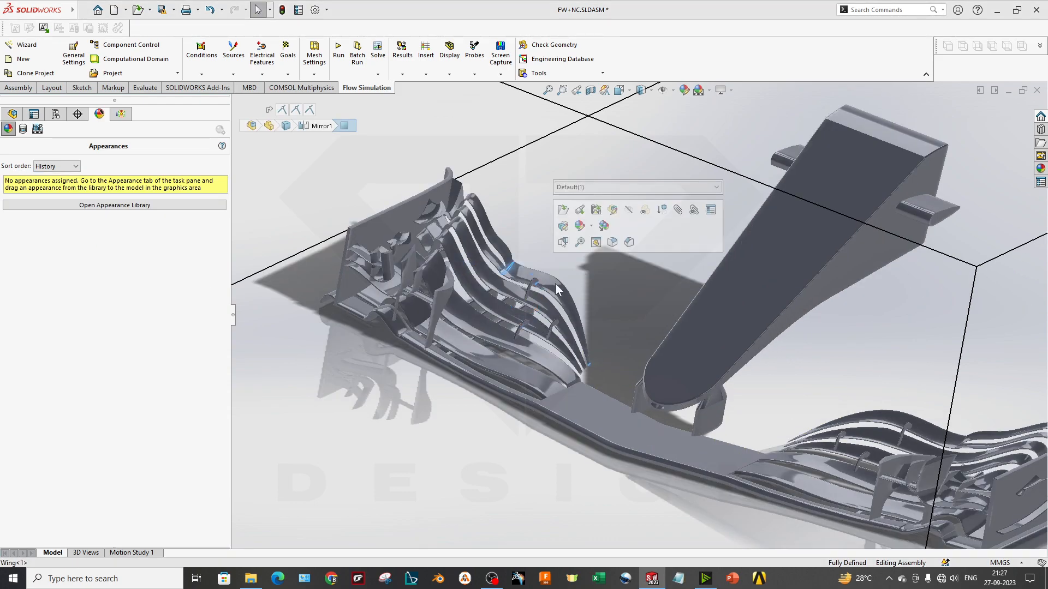
left_click(721, 90)
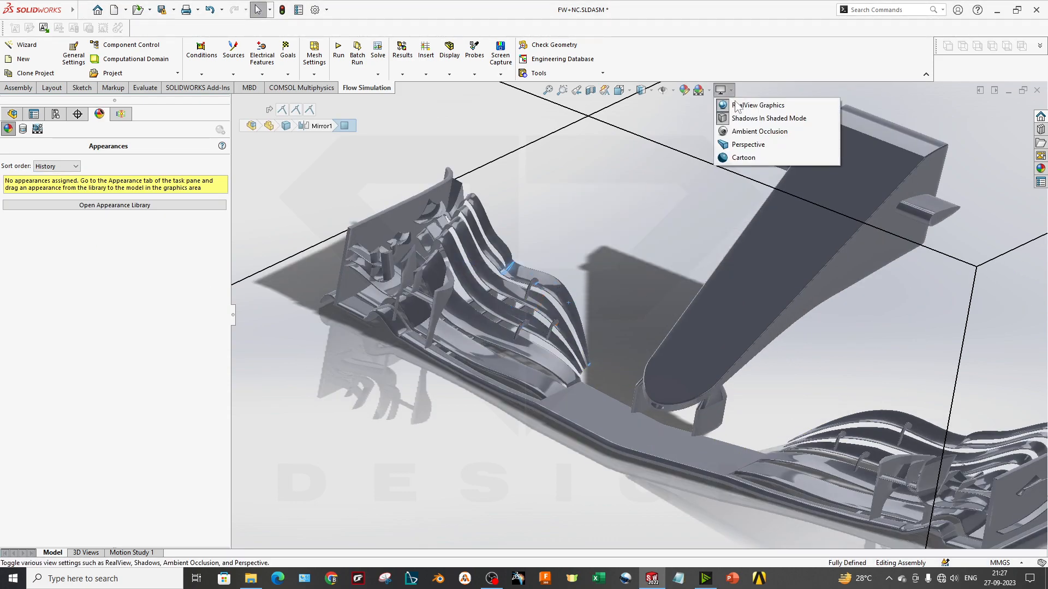
left_click(748, 118)
middle_click_drag(557, 382, 532, 377)
left_click(540, 390)
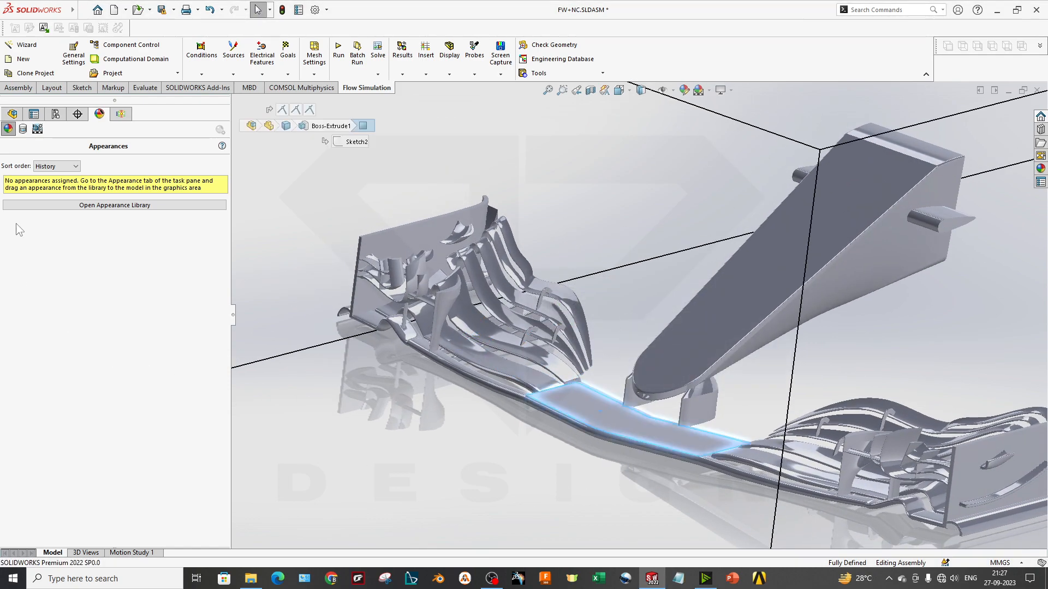
left_click(120, 114)
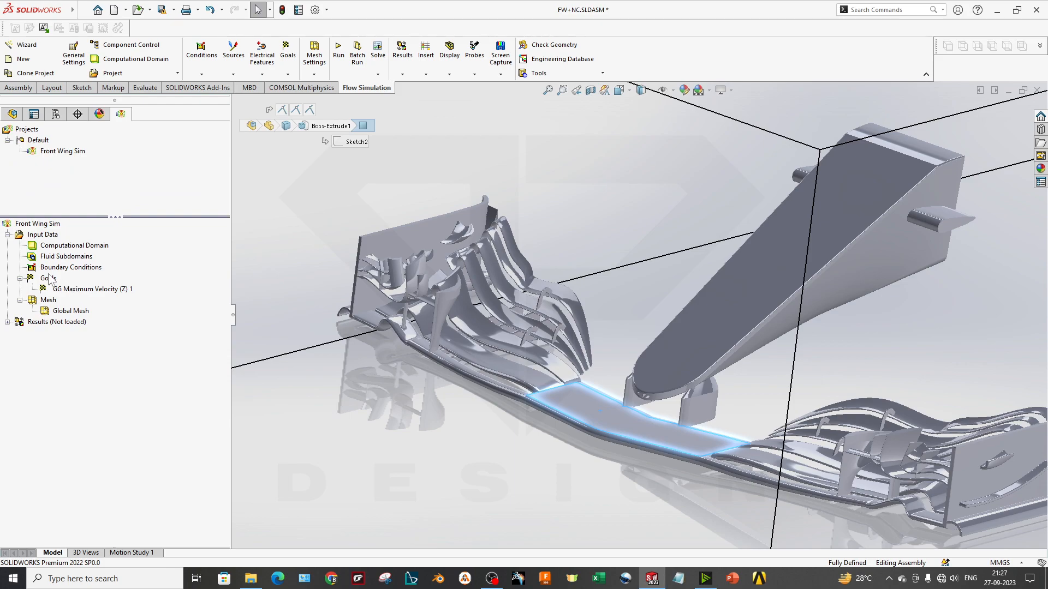
right_click(50, 279)
left_click(94, 313)
right_click(74, 197)
left_click(106, 208)
scroll(548, 315, "down", 4)
scroll(549, 315, "down", 3)
left_click(538, 298)
scroll(538, 360, "up", 5)
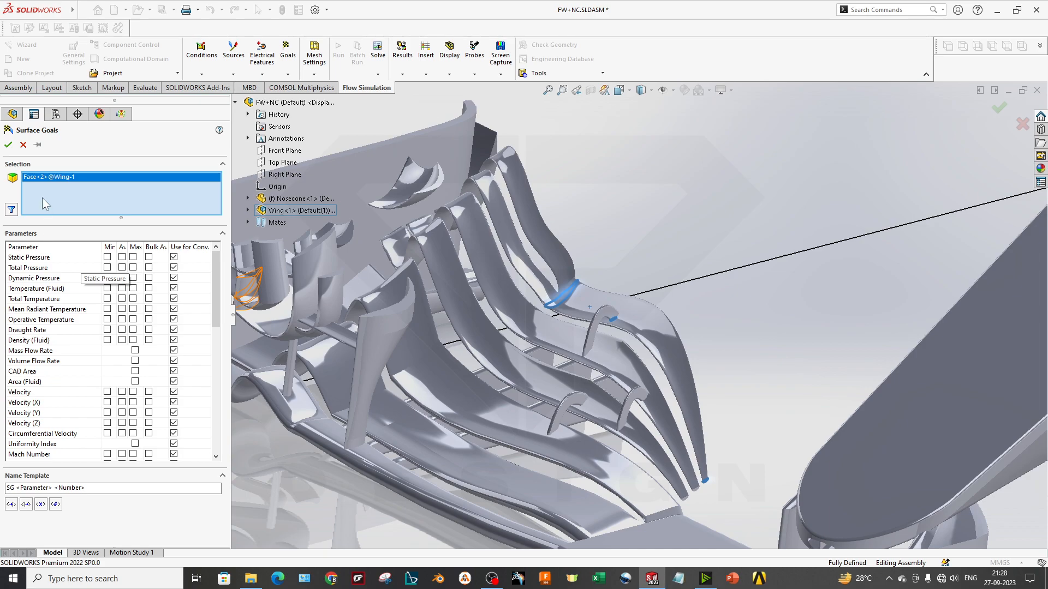
left_click(23, 145)
right_click(44, 277)
left_click(75, 300)
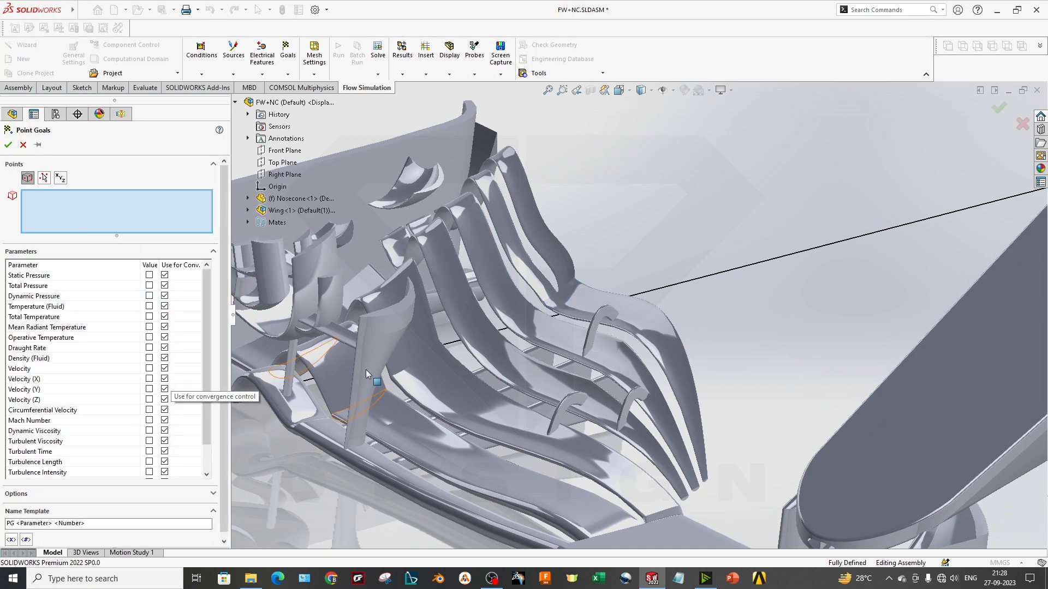
scroll(460, 349, "up", 6)
scroll(600, 374, "down", 3)
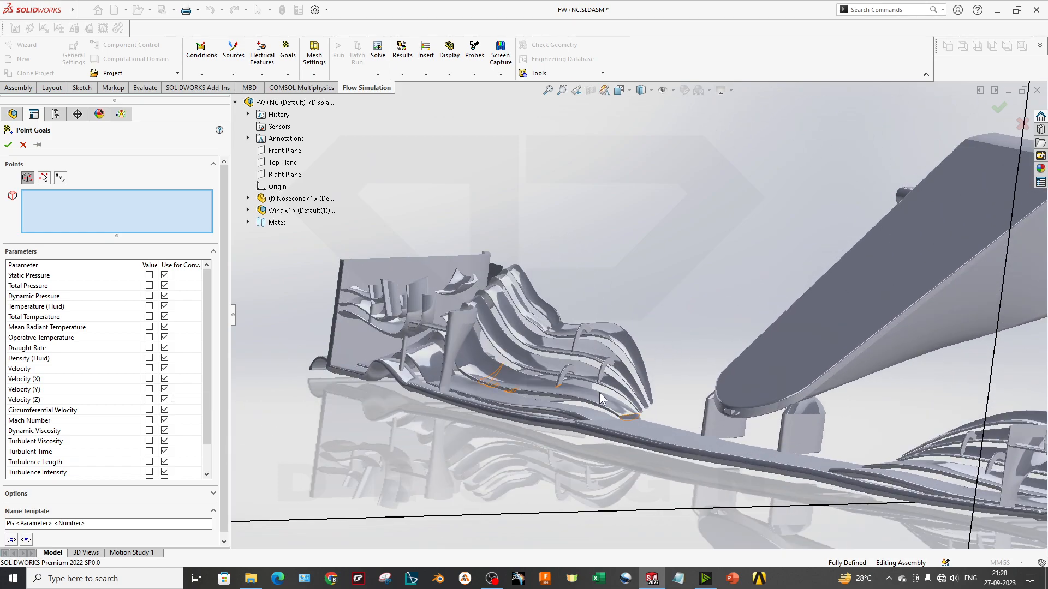
scroll(361, 279, "down", 4)
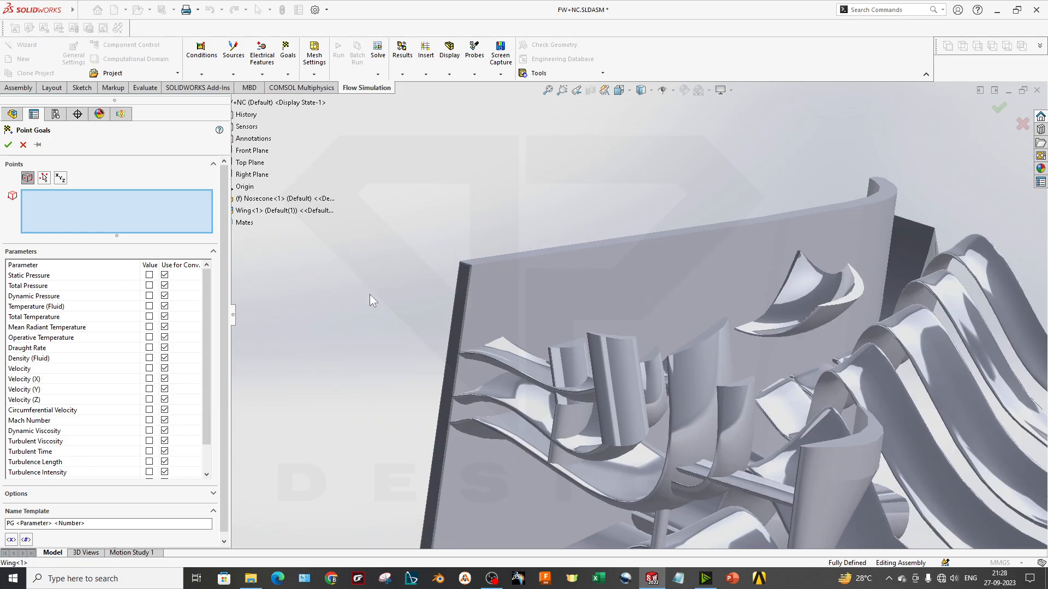
left_click(469, 266)
scroll(615, 374, "up", 10)
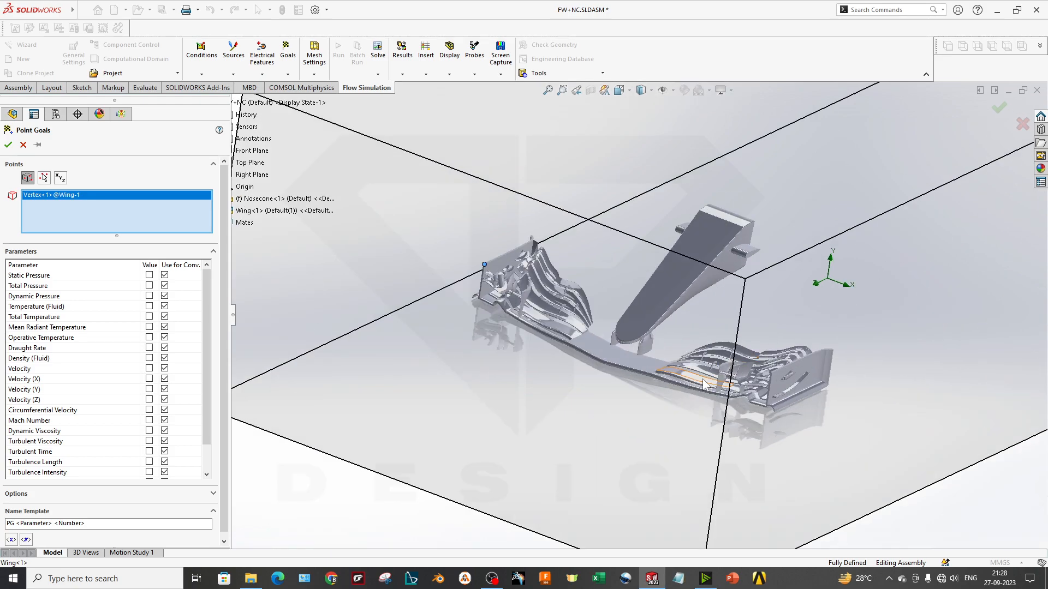
middle_click_drag(703, 379, 689, 364)
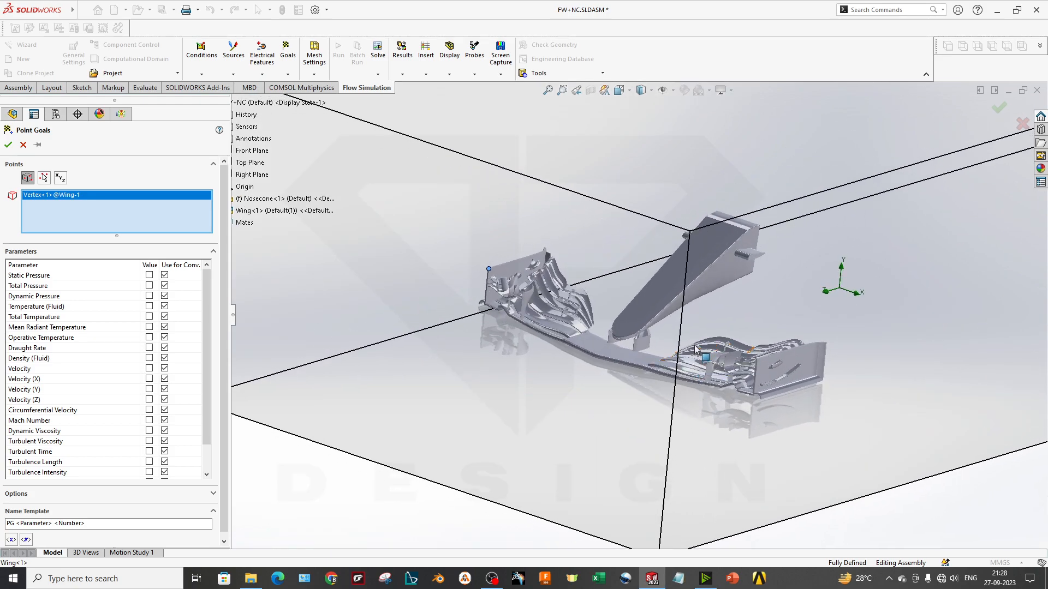
left_click(22, 145)
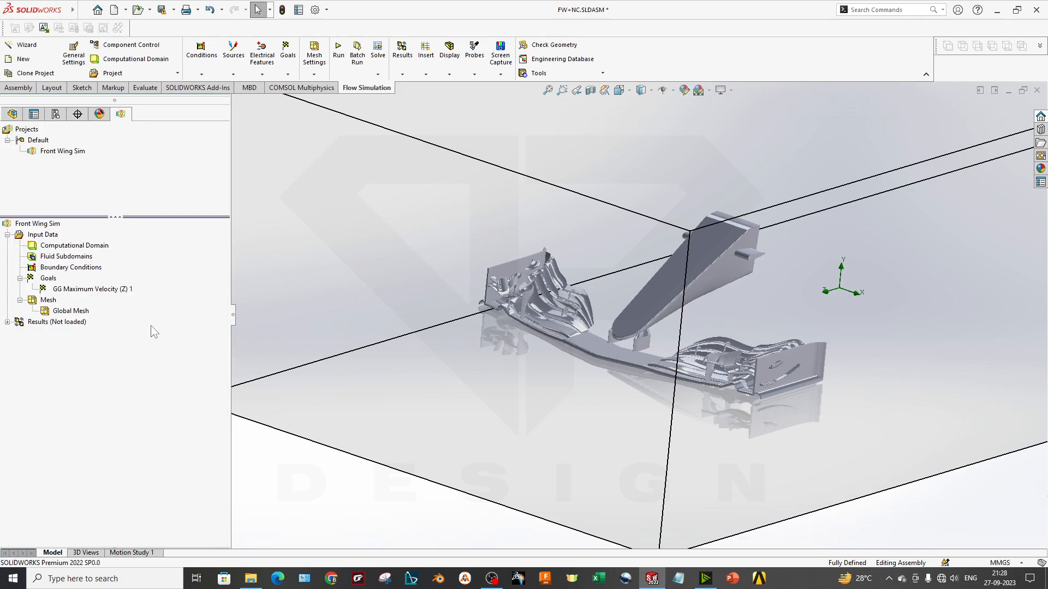
right_click(48, 279)
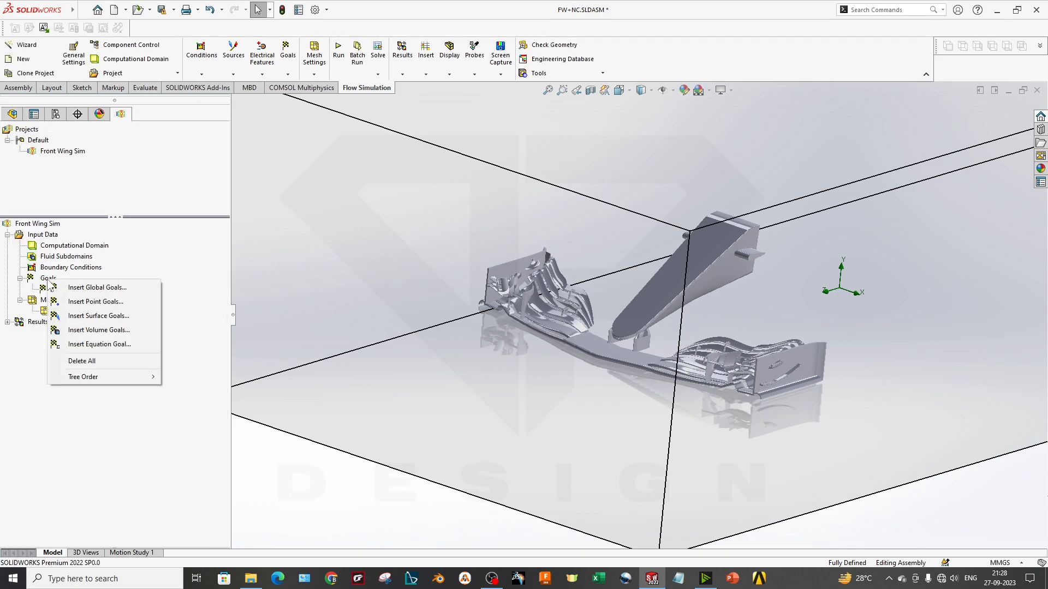
left_click(136, 344)
left_click(55, 432)
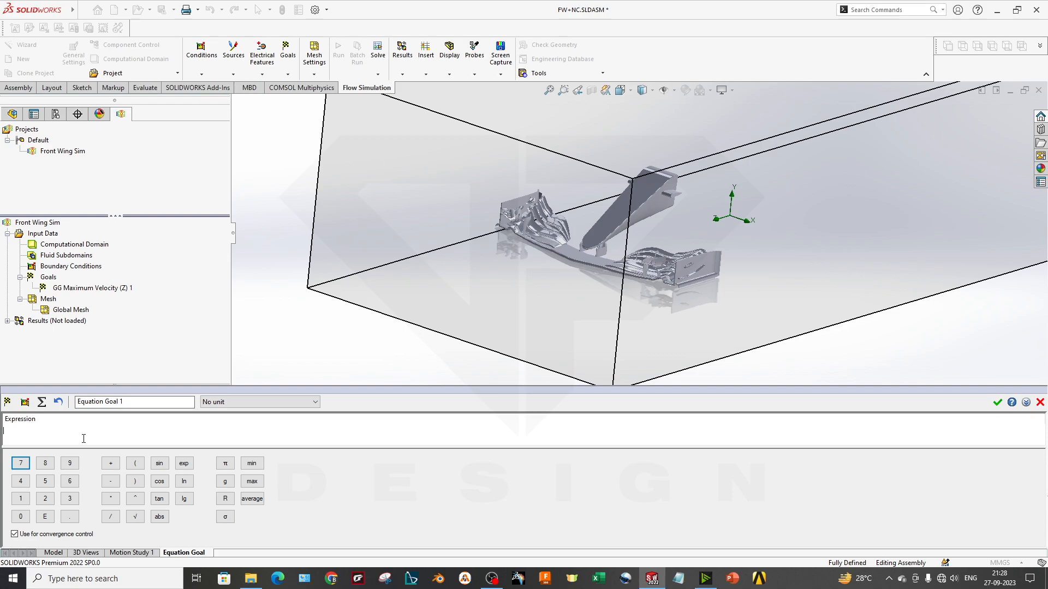
left_click(1040, 403)
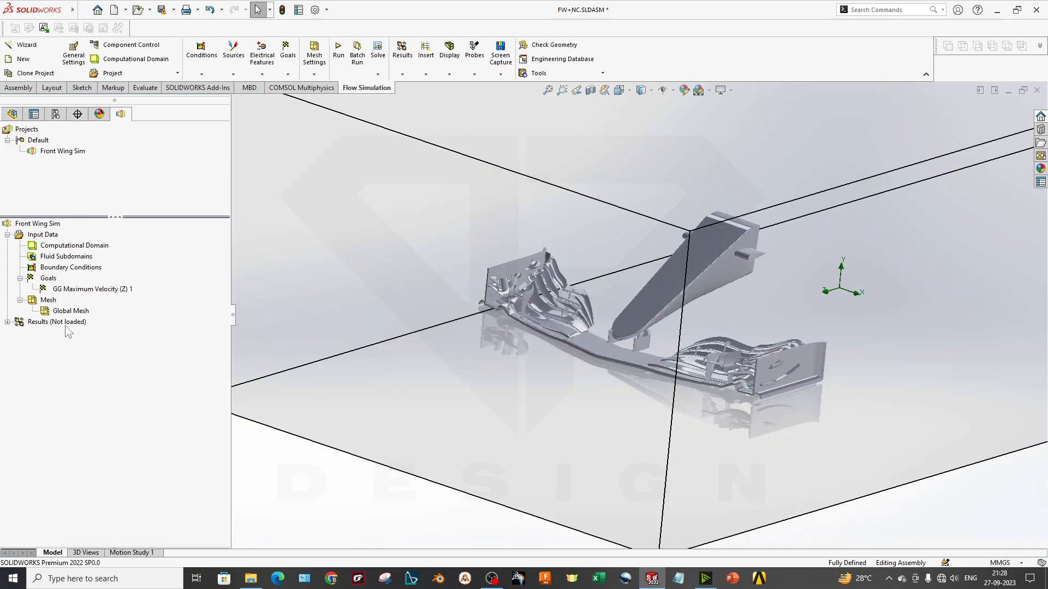
Try to add a local mesh with refining cell levels 7 and 3 on a wing face, and cancel it
right_click(53, 308)
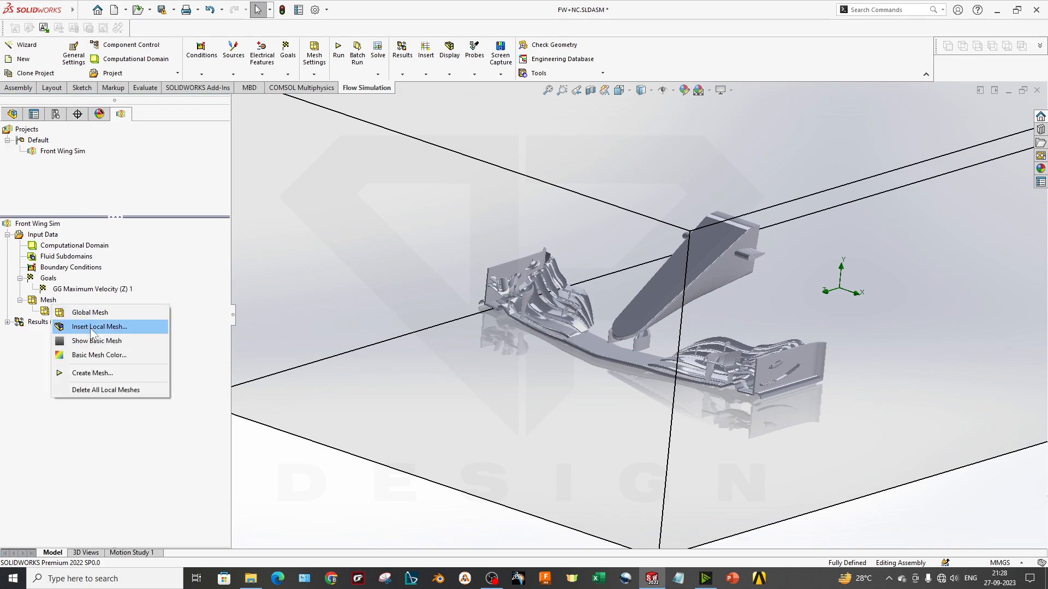
left_click(90, 327)
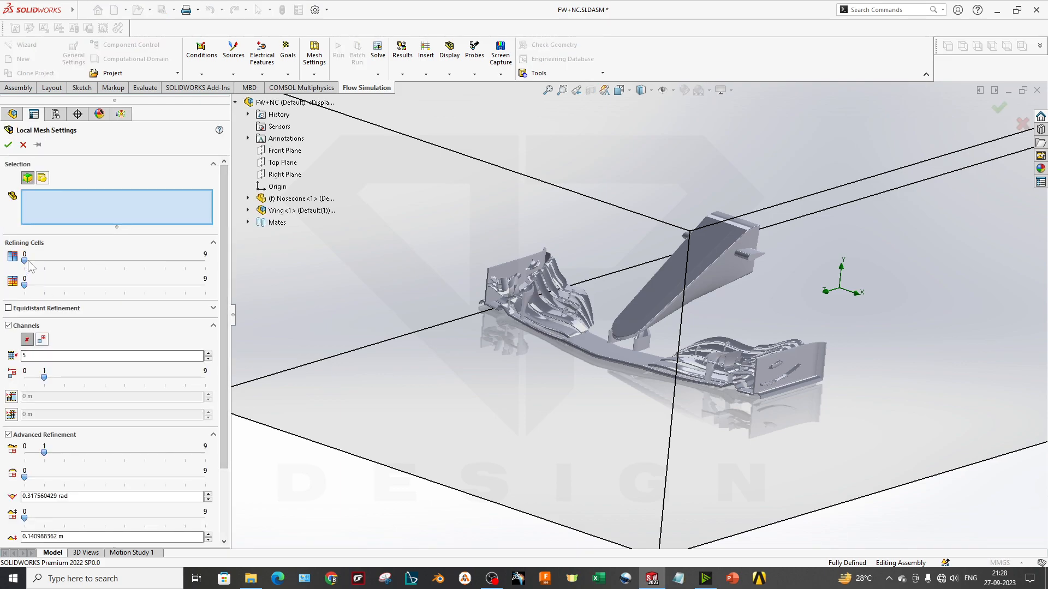
left_click_drag(24, 260, 178, 268)
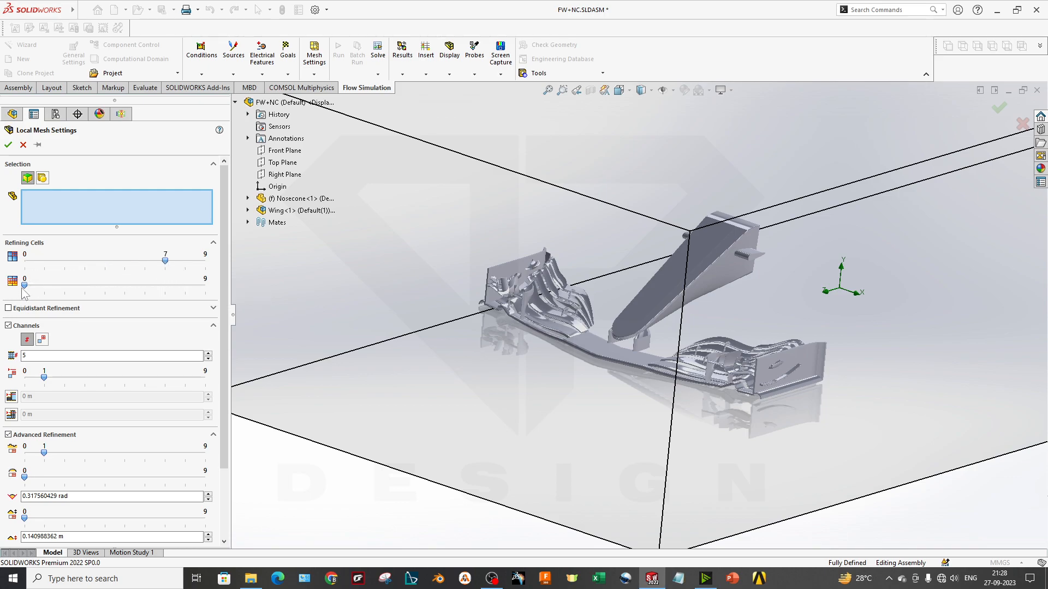
left_click_drag(23, 286, 84, 287)
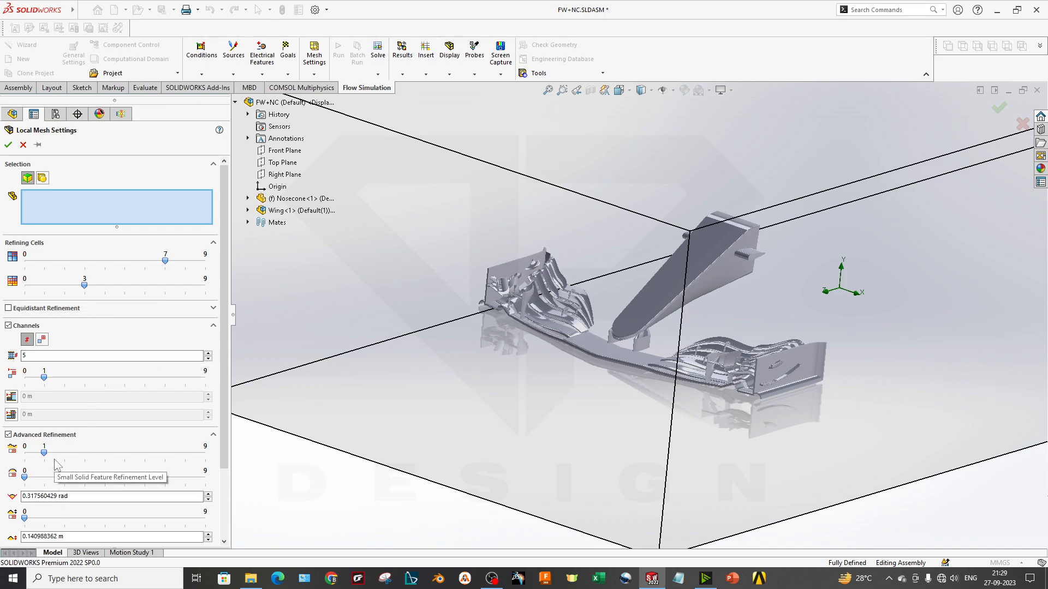
left_click(7, 145)
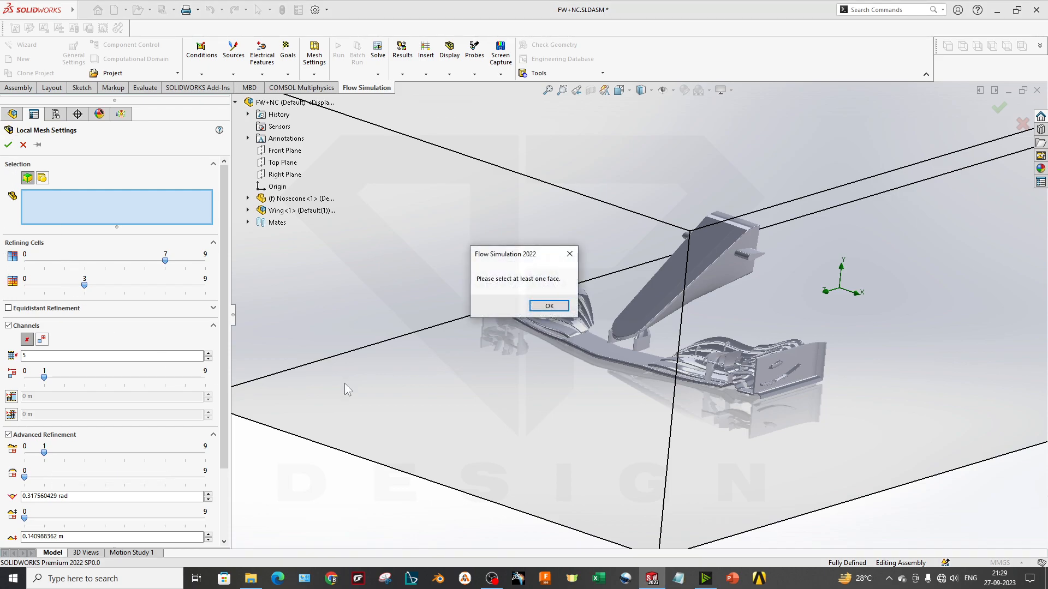
left_click(549, 306)
left_click(544, 324)
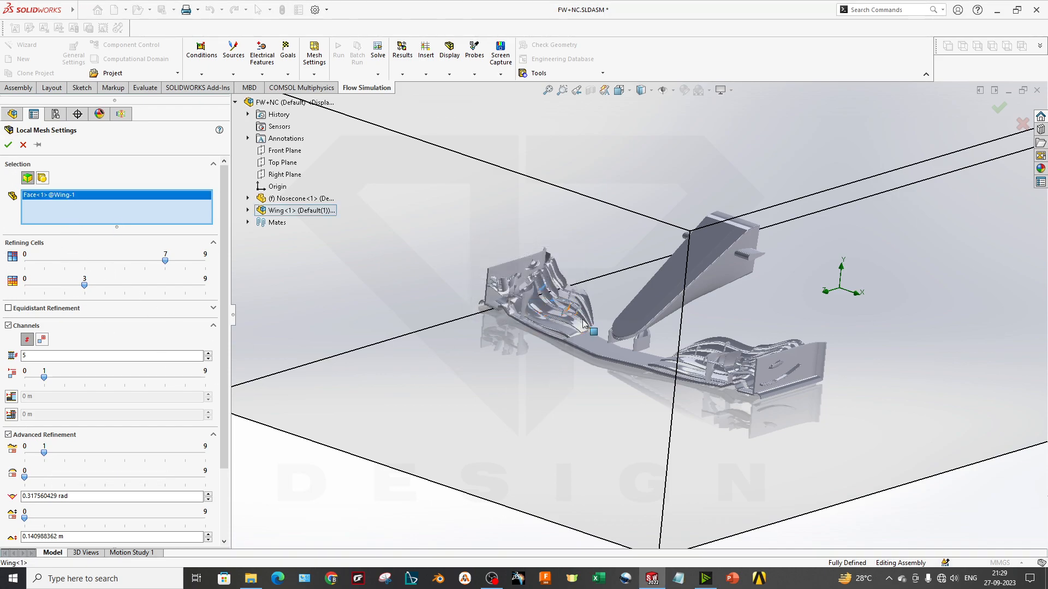
right_click(83, 208)
left_click(122, 213)
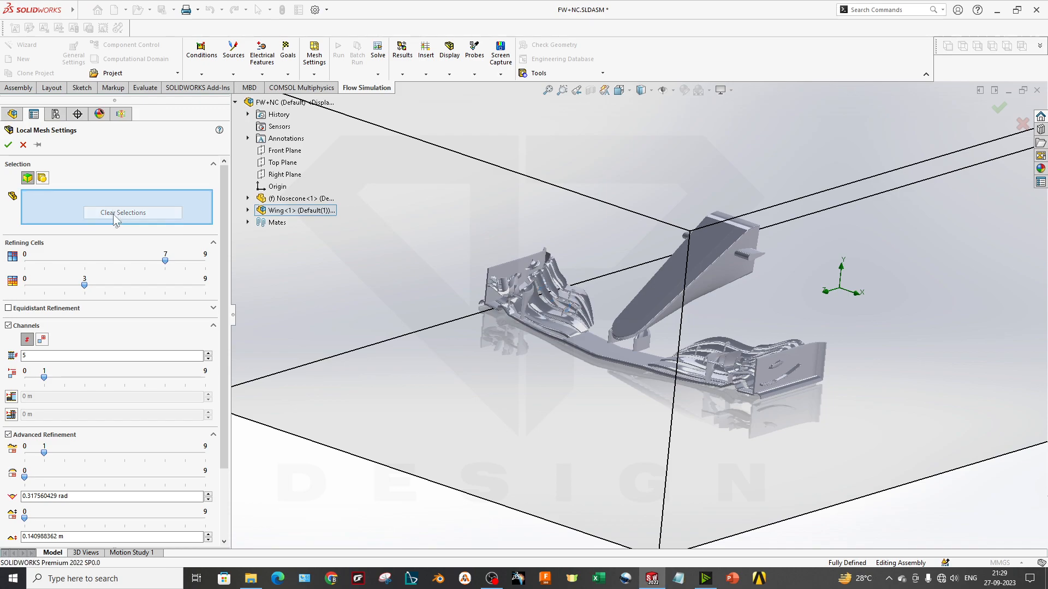
left_click(23, 145)
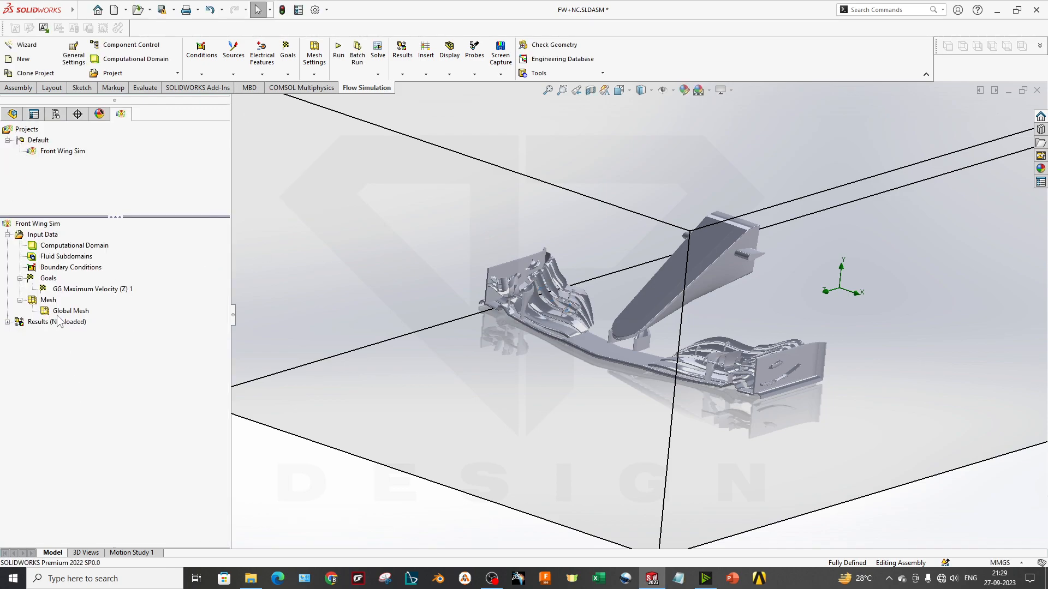
Review the automatic global mesh settings, toggling the basic mesh display and uniform mesh option on and off, and accept them
right_click(53, 291)
right_click(49, 299)
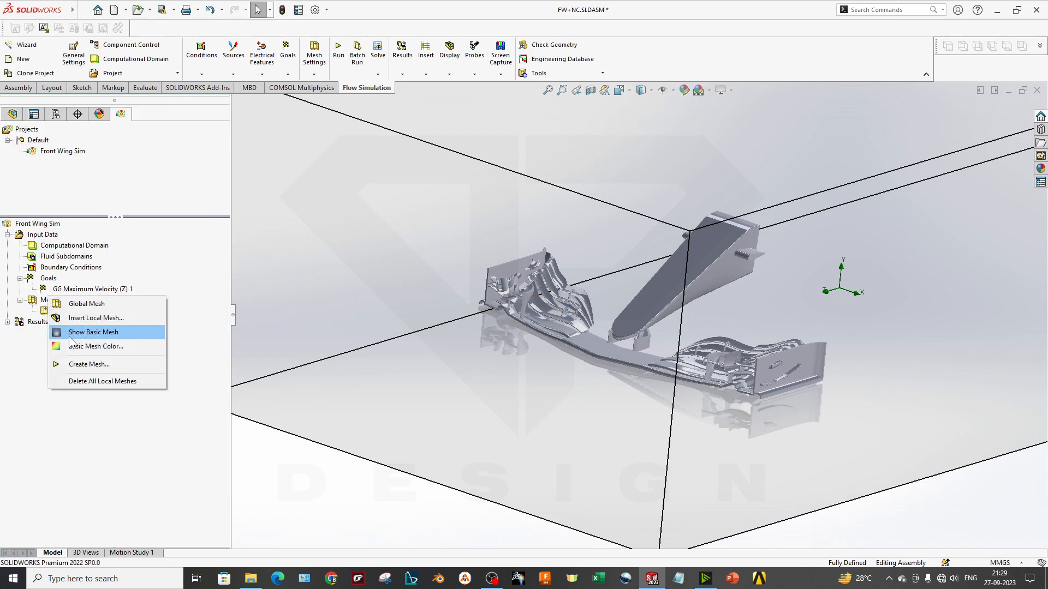
left_click(92, 304)
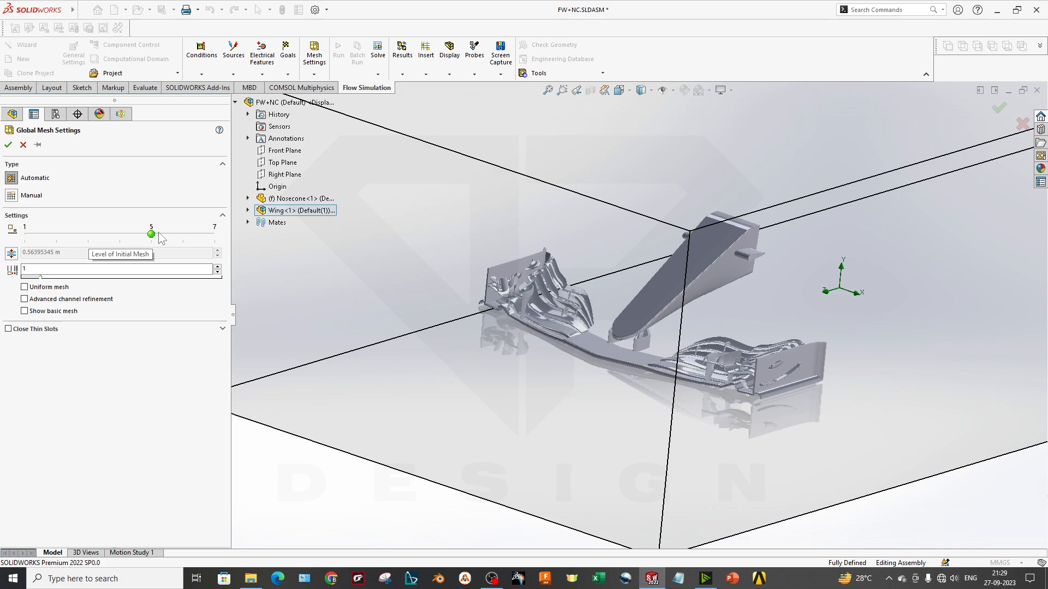
left_click(50, 312)
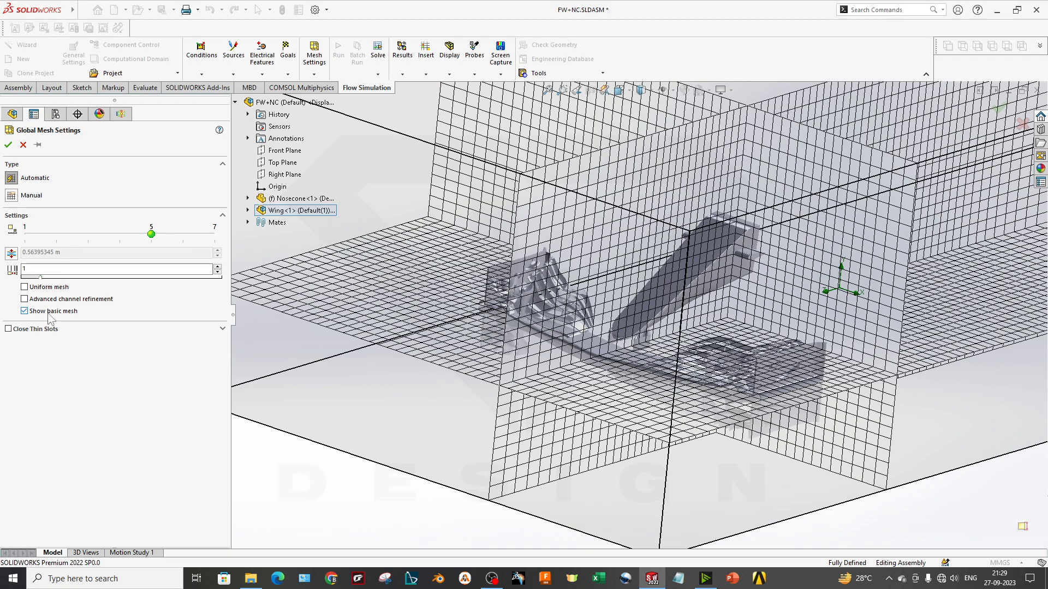
left_click(49, 313)
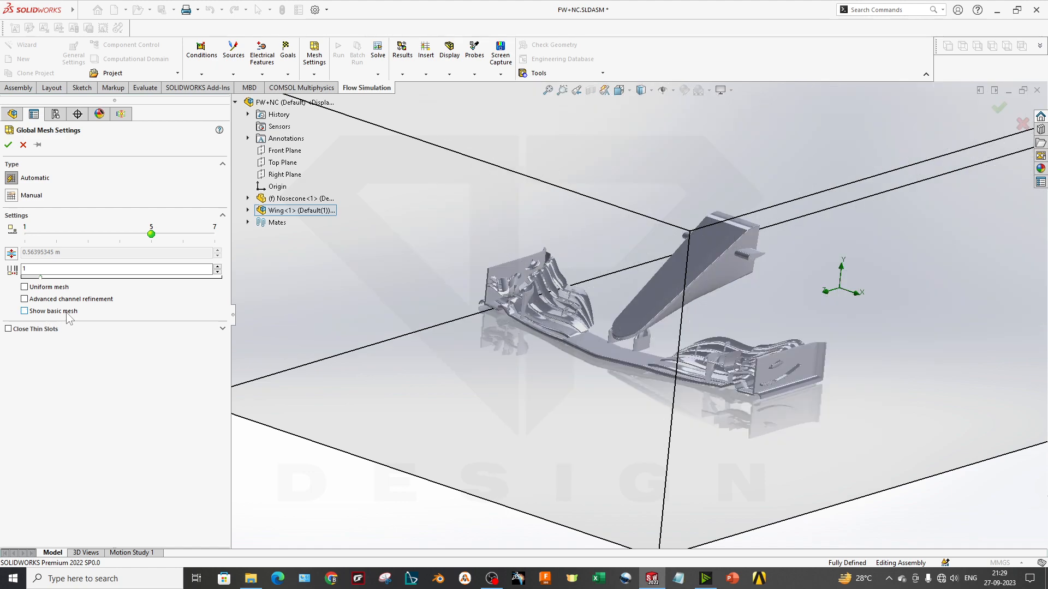
left_click(62, 289)
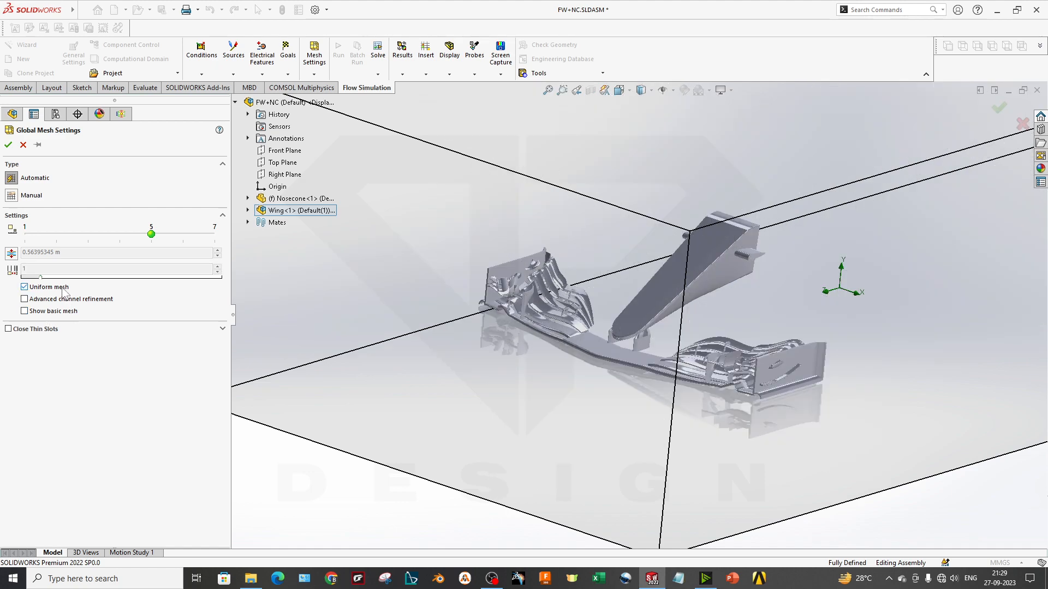
left_click(64, 294)
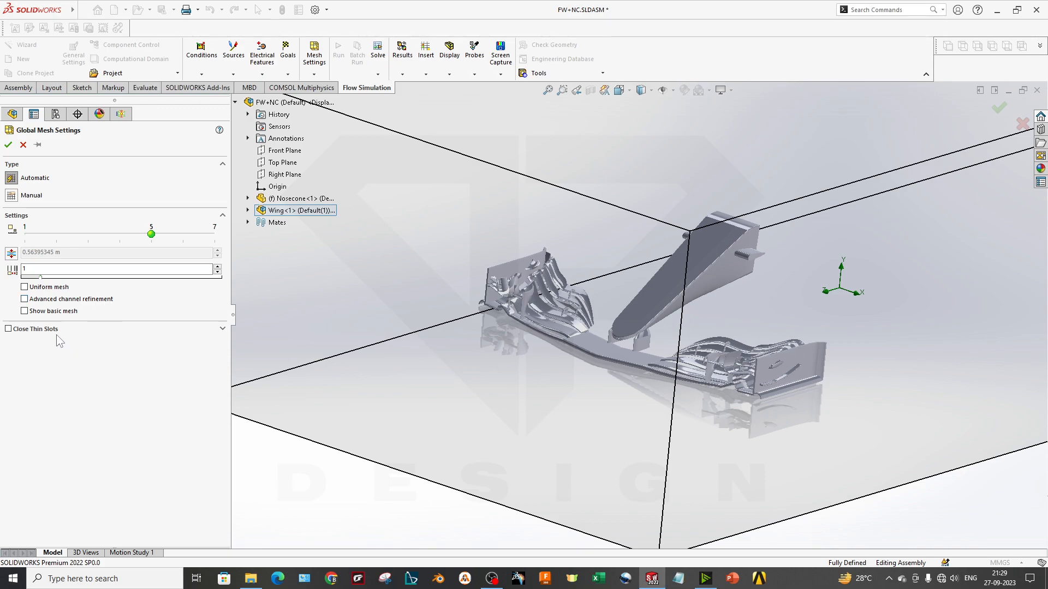
left_click(8, 144)
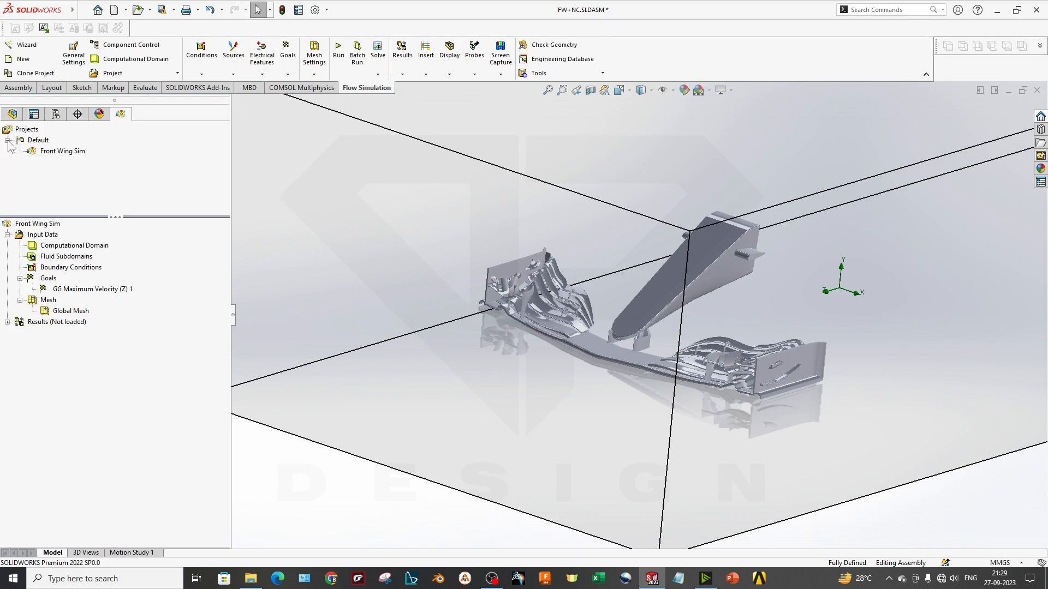
scroll(626, 391, "up", 4)
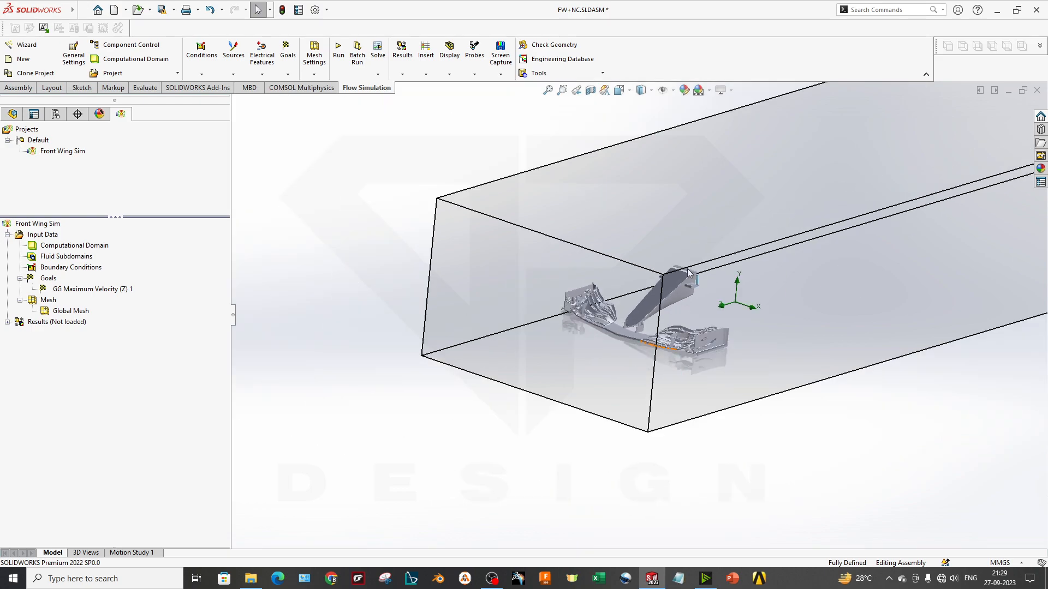
middle_click_drag(682, 294, 678, 230)
scroll(748, 232, "up", 4)
scroll(860, 234, "down", 2)
middle_click_drag(854, 321, 676, 250)
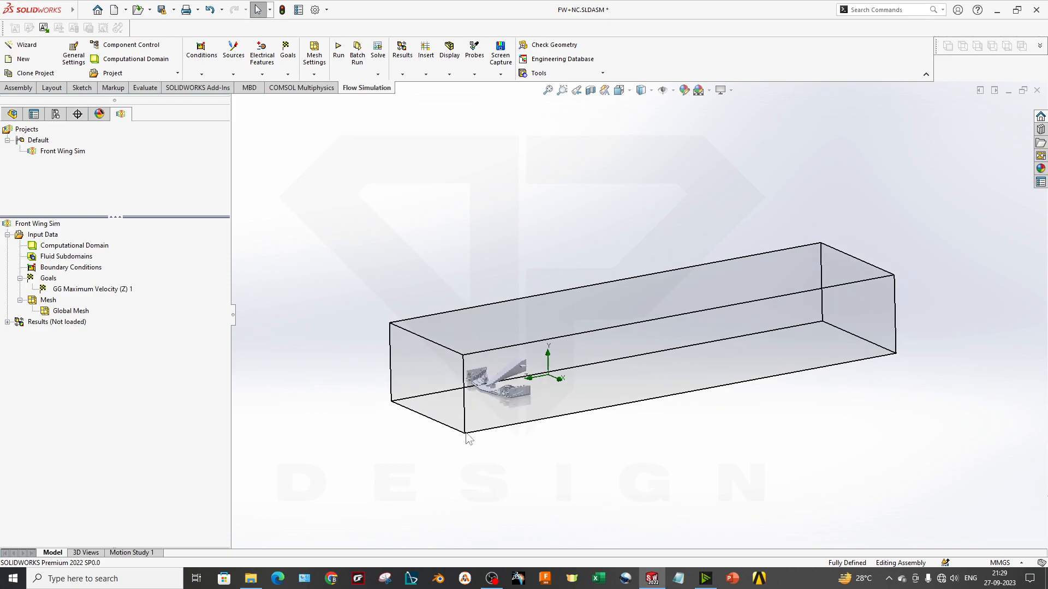
scroll(539, 332, "down", 3)
scroll(580, 420, "up", 1)
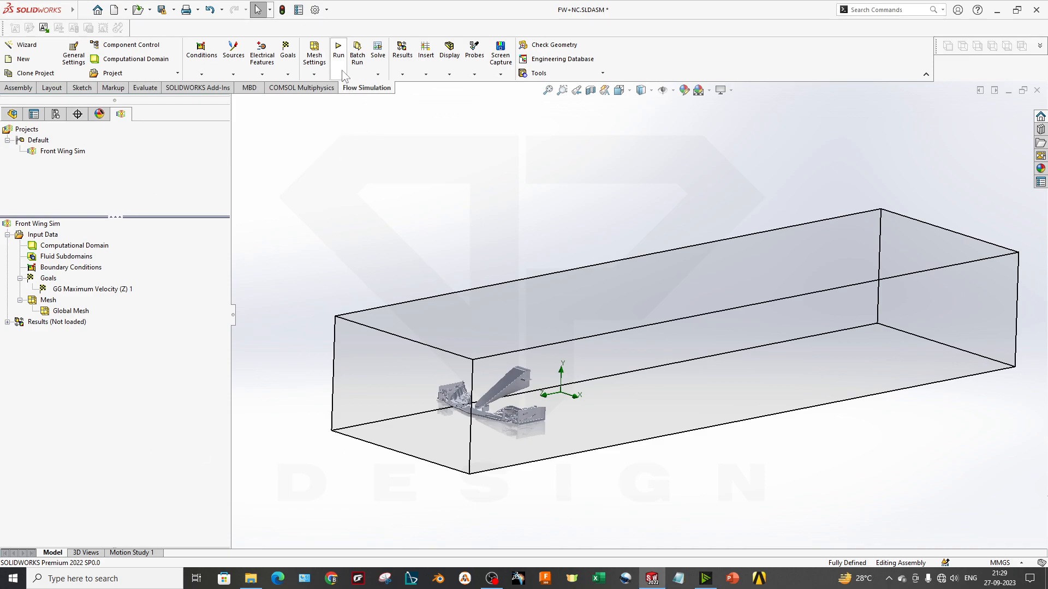
Review the finishing, refinement, solving and saving settings in the calculation control options without changing any
left_click(376, 73)
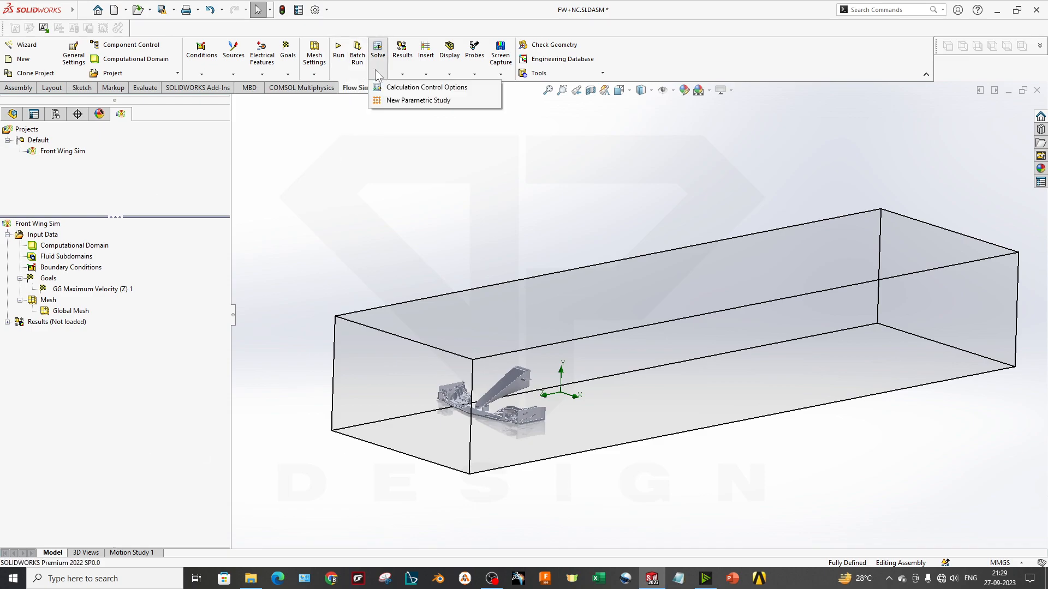
left_click(389, 87)
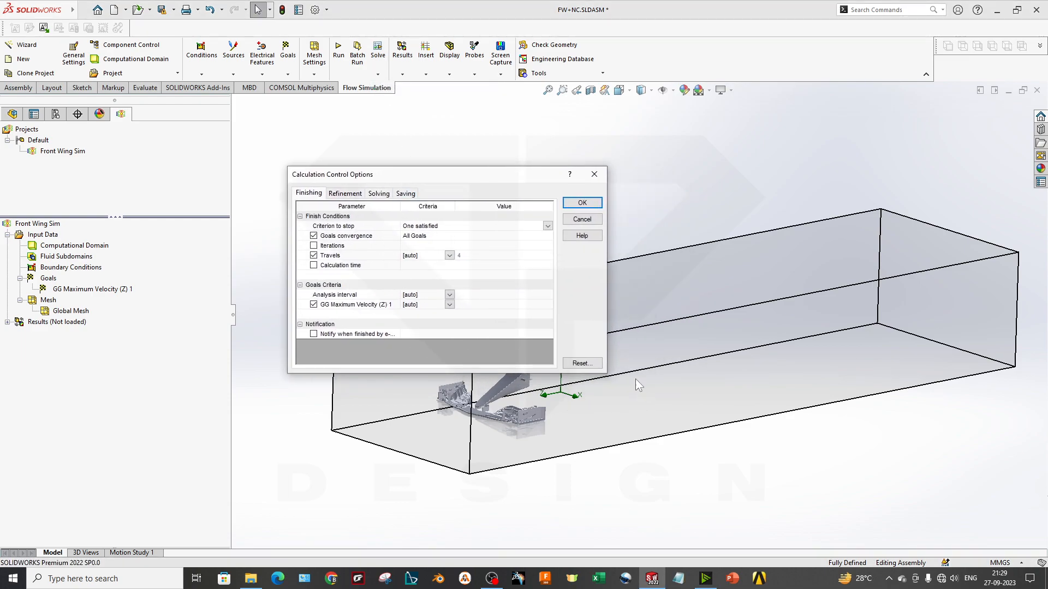
left_click_drag(608, 375, 731, 405)
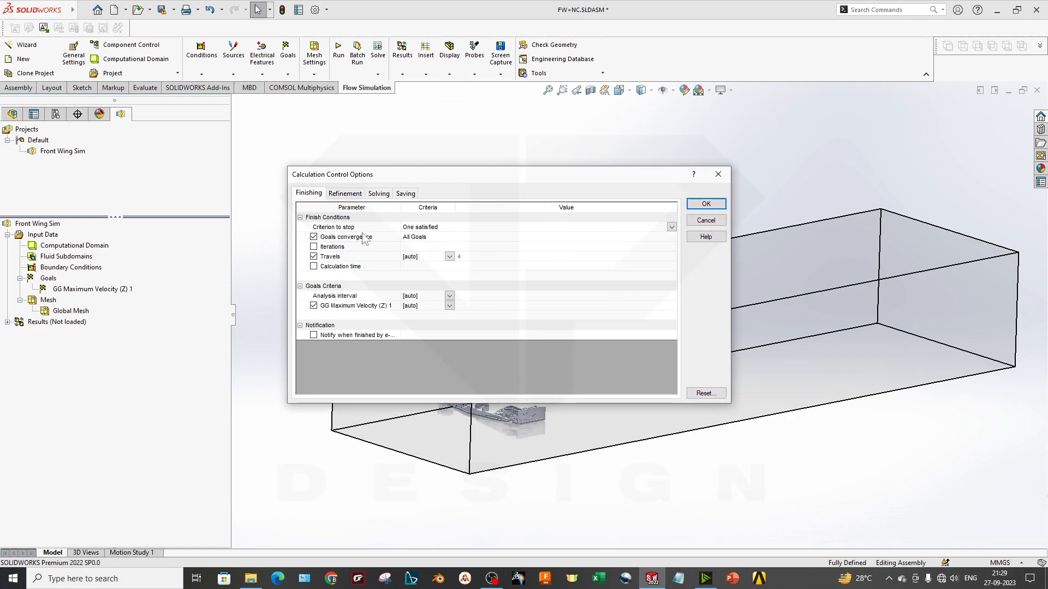
left_click(352, 193)
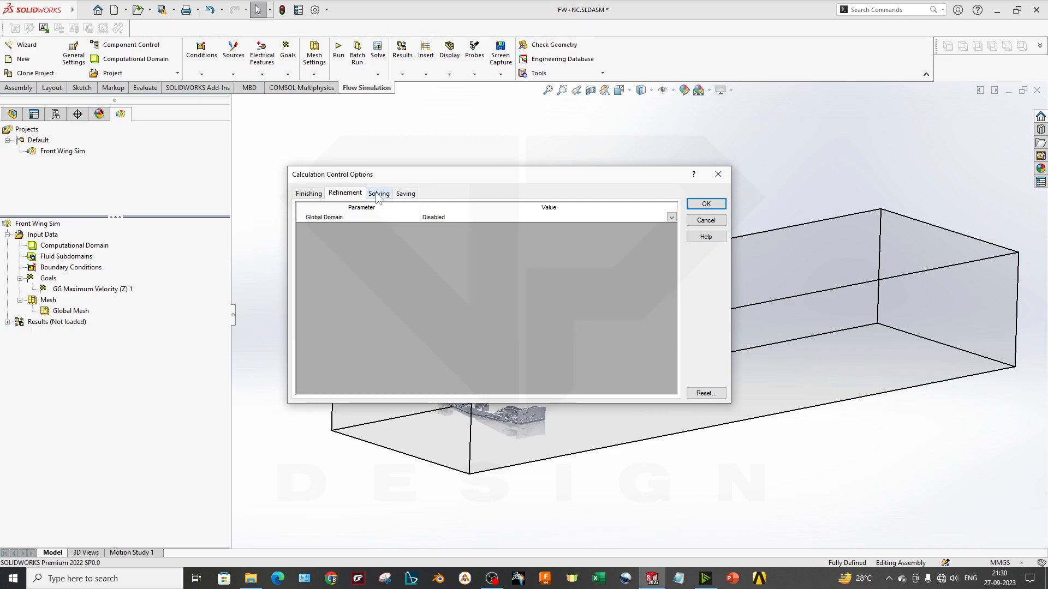
left_click(378, 194)
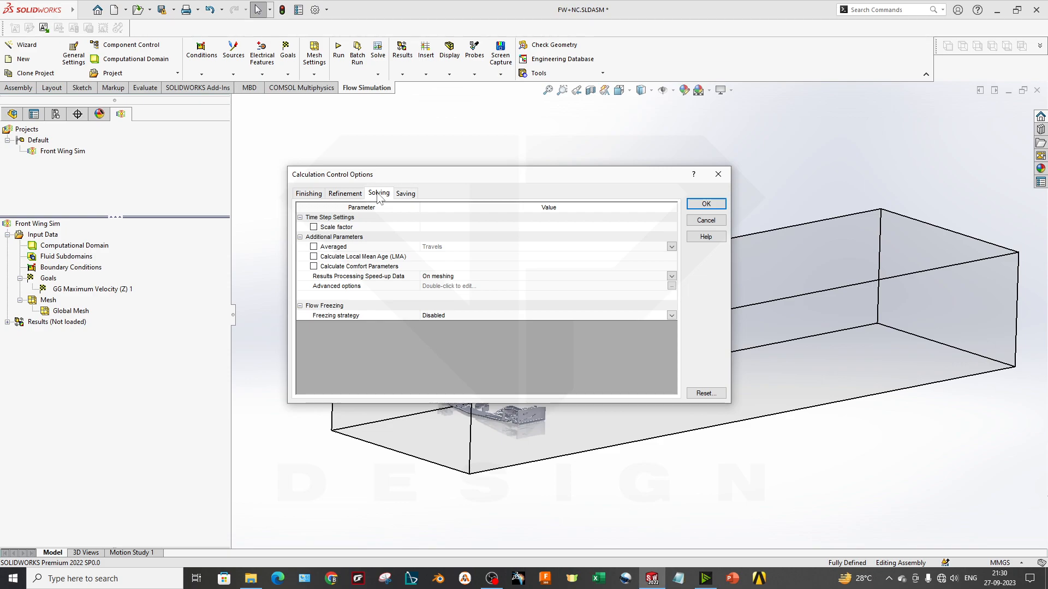
left_click(406, 195)
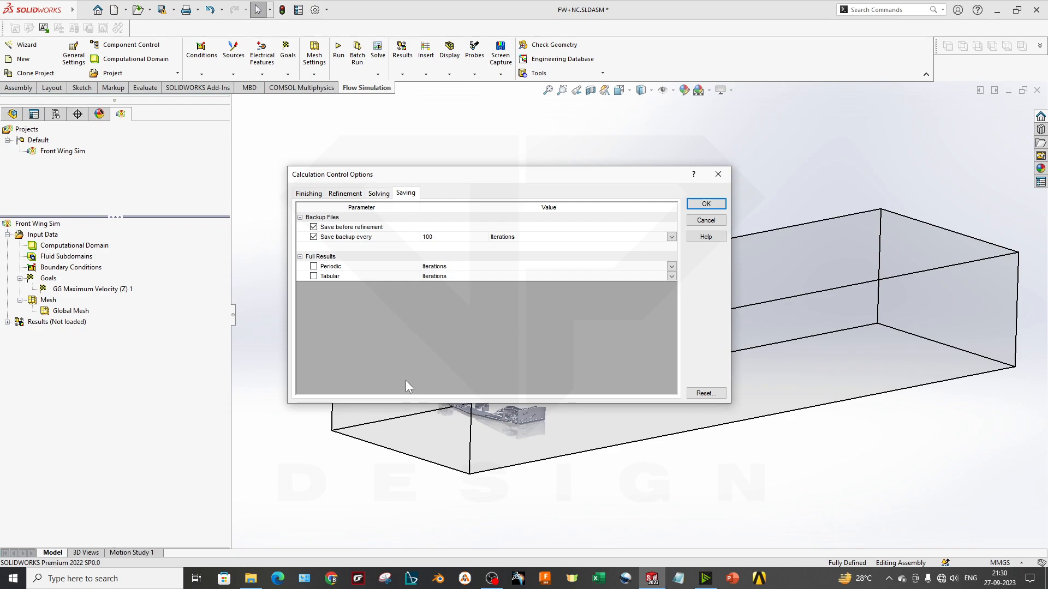
left_click(718, 174)
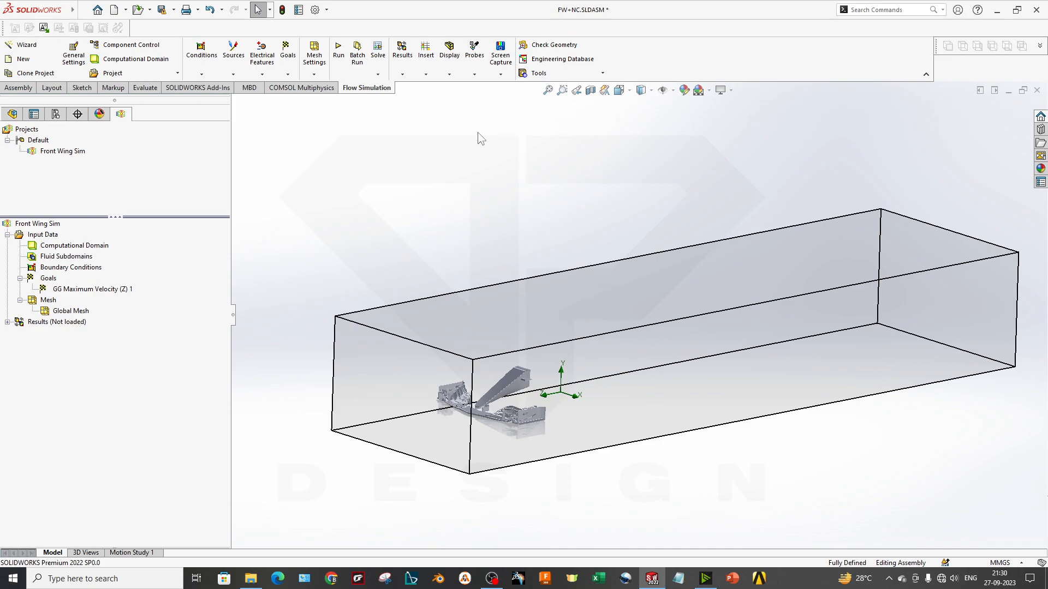
Prepare to run the active project as a new calculation on this computer, using all cores
left_click(343, 59)
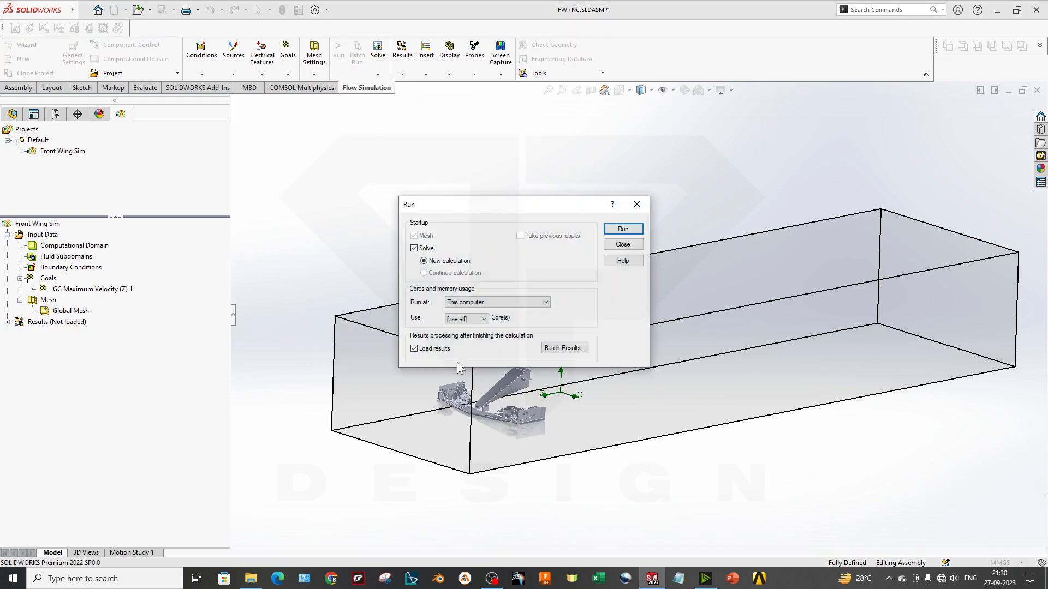
left_click(473, 319)
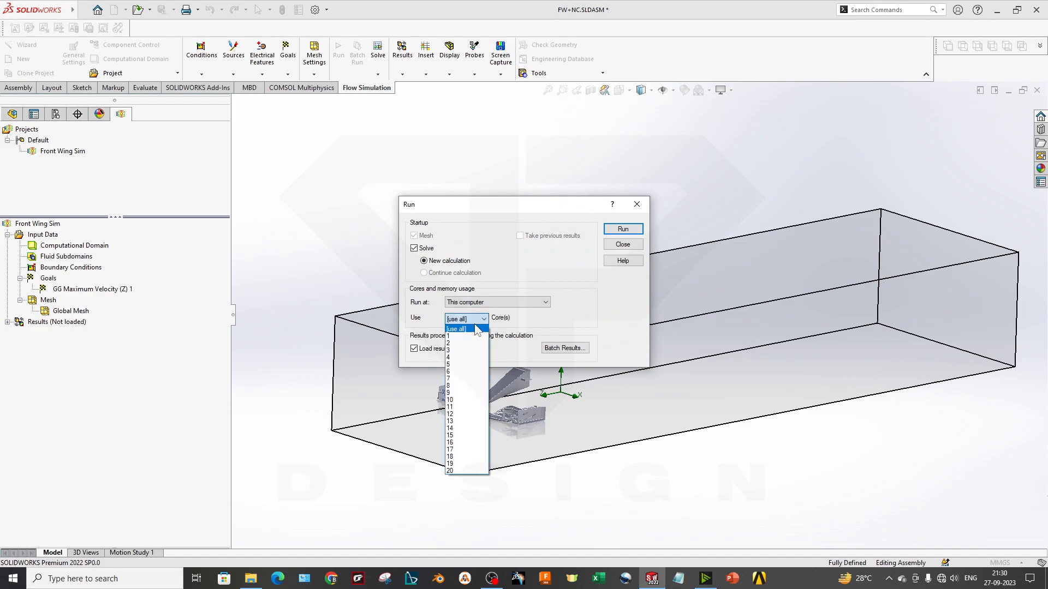
left_click(466, 329)
left_click(475, 319)
left_click(541, 315)
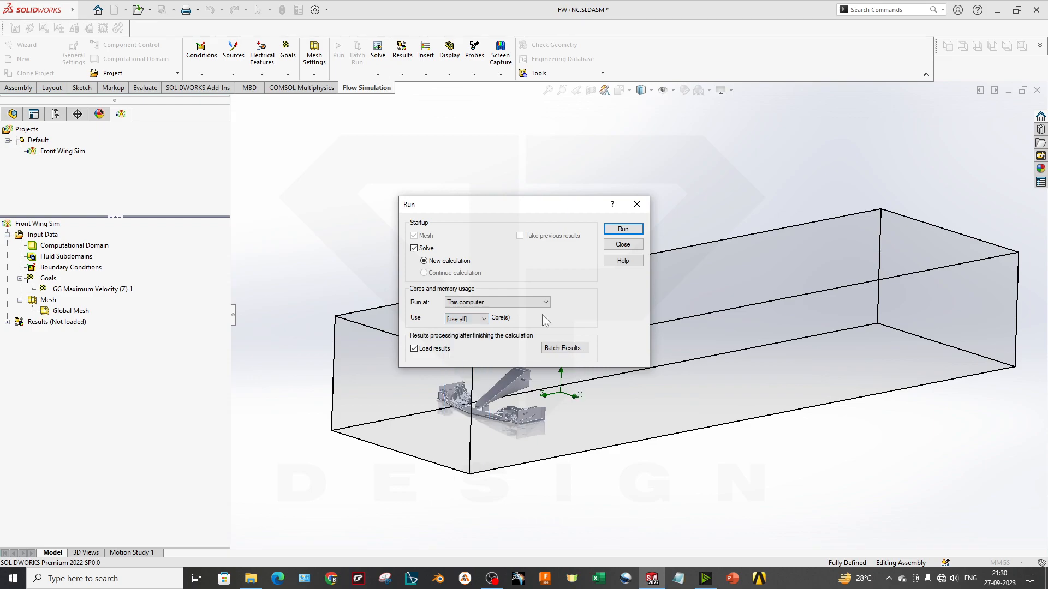
left_click(468, 319)
left_click(470, 331)
left_click(478, 322)
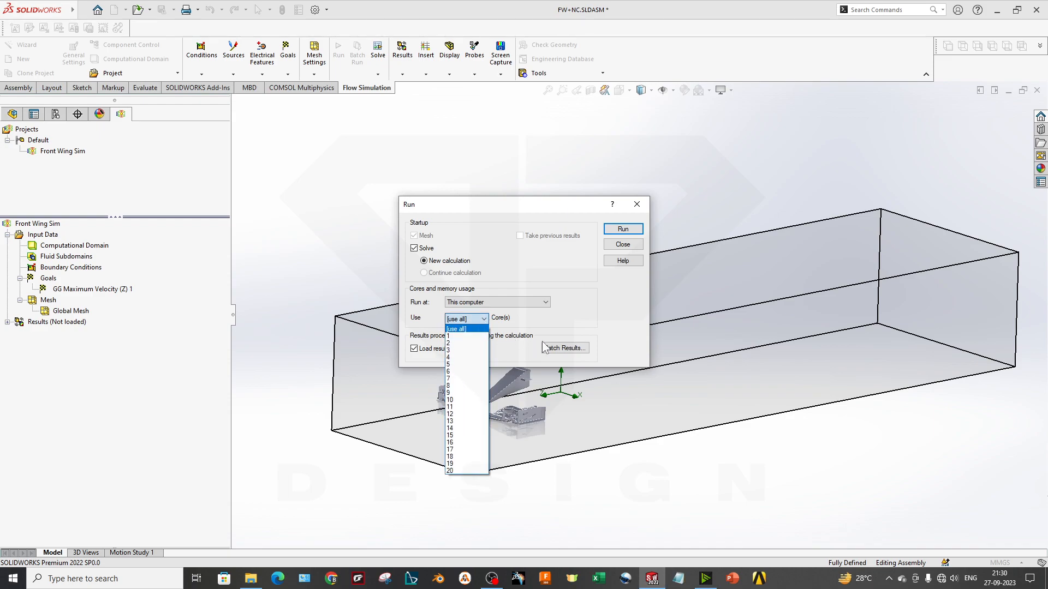
left_click(476, 329)
Review the batch results report options without selecting any, and start the Front Wing Sim calculation
left_click(573, 348)
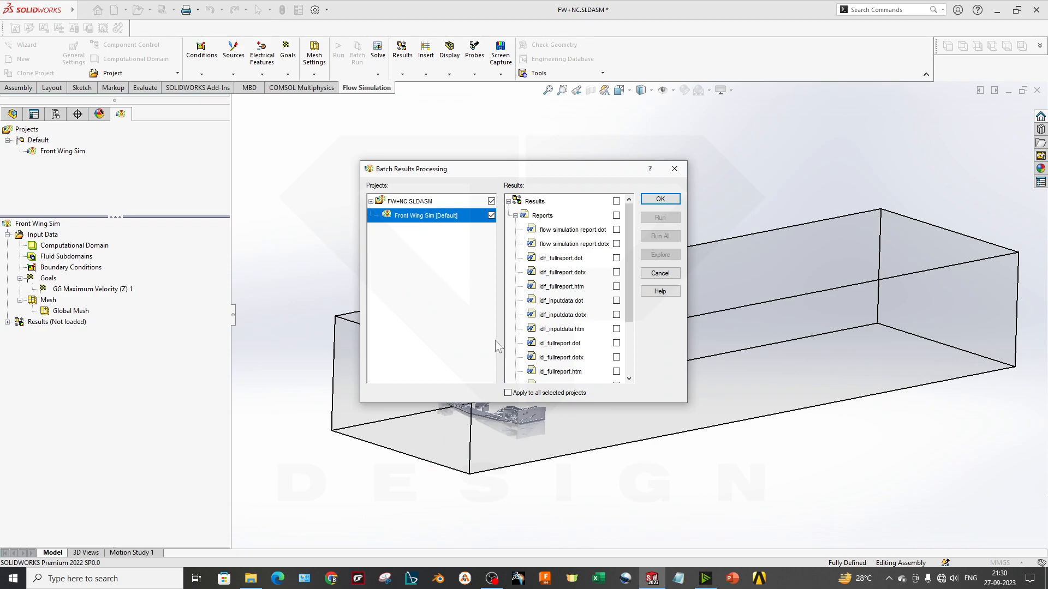
scroll(565, 262, "down", 2)
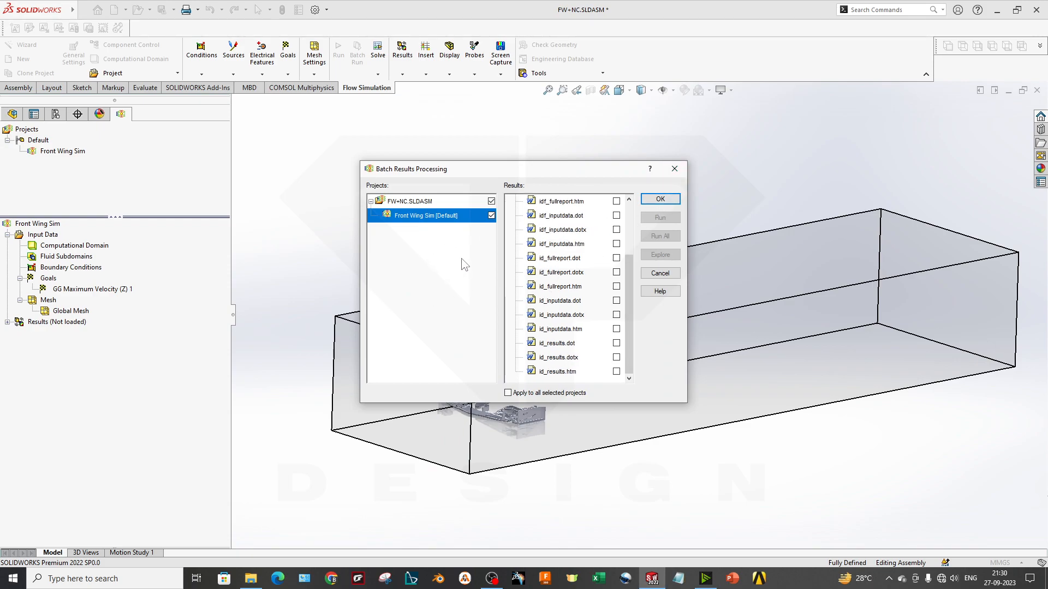
left_click(630, 205)
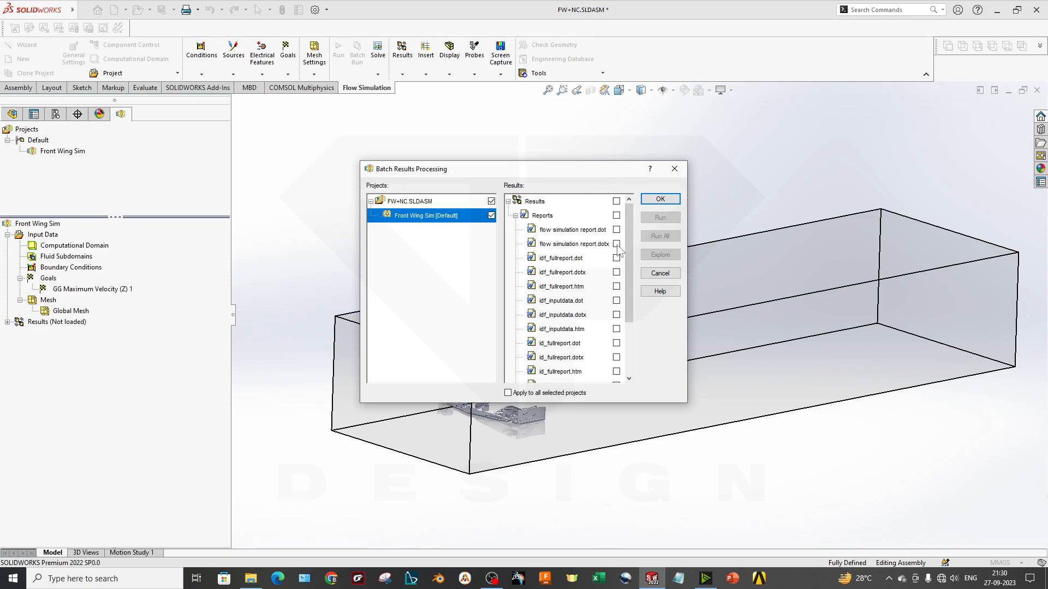
scroll(588, 328, "down", 2)
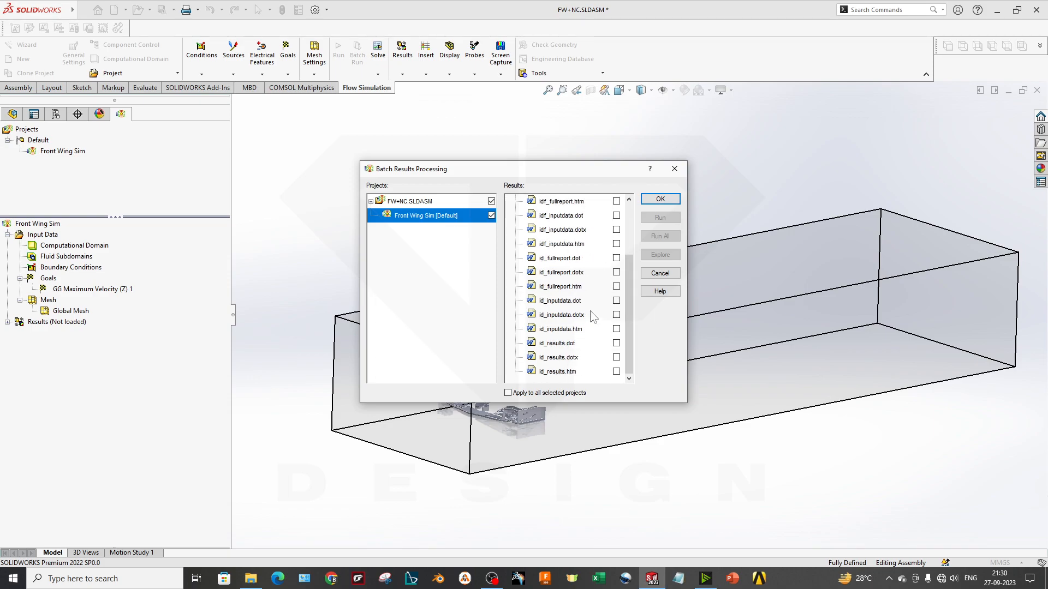
left_click(676, 170)
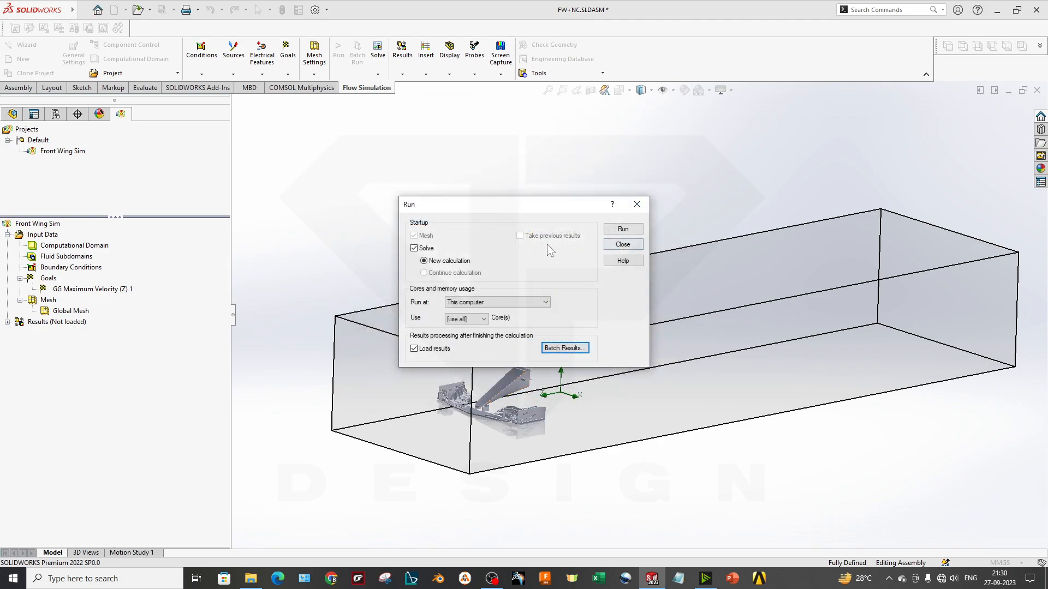
left_click(633, 228)
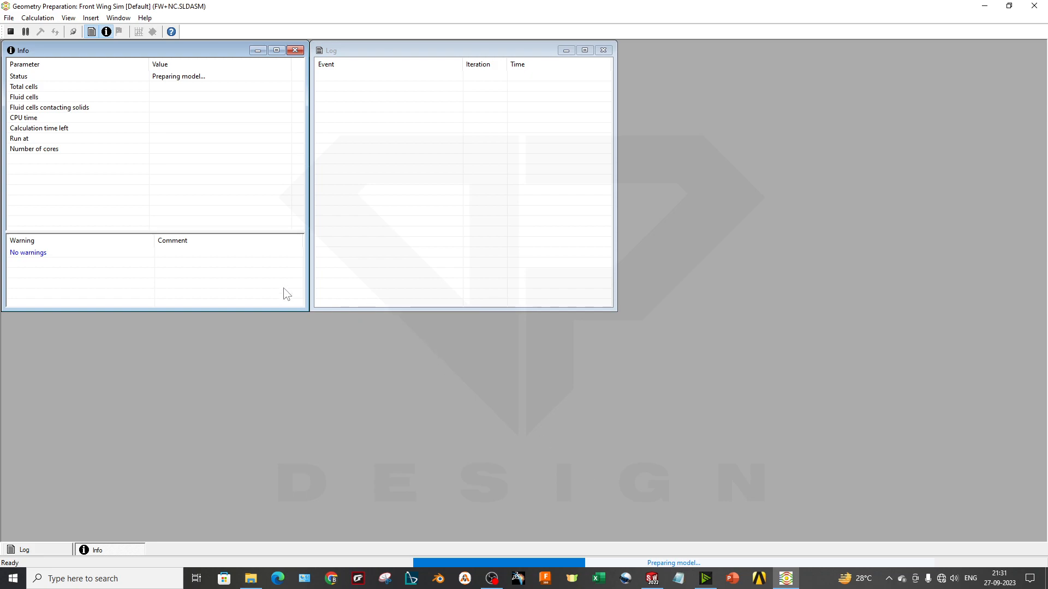
Move the solver's Log and Info windows apart and check the cell, CPU time and calculation time entries
left_click_drag(384, 50, 529, 175)
left_click_drag(130, 46, 233, 163)
left_click(135, 204)
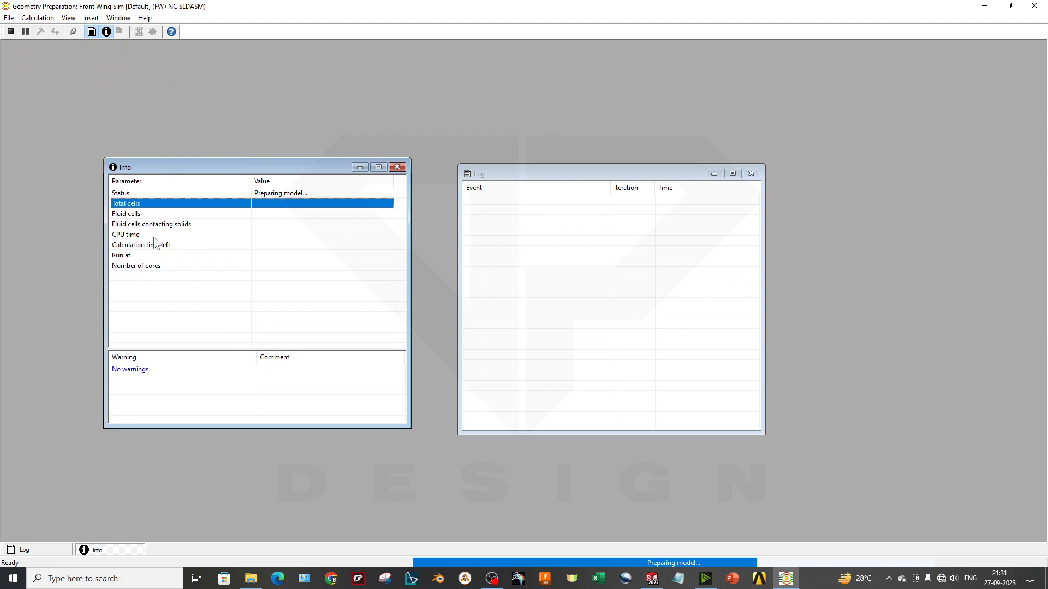
left_click(145, 214)
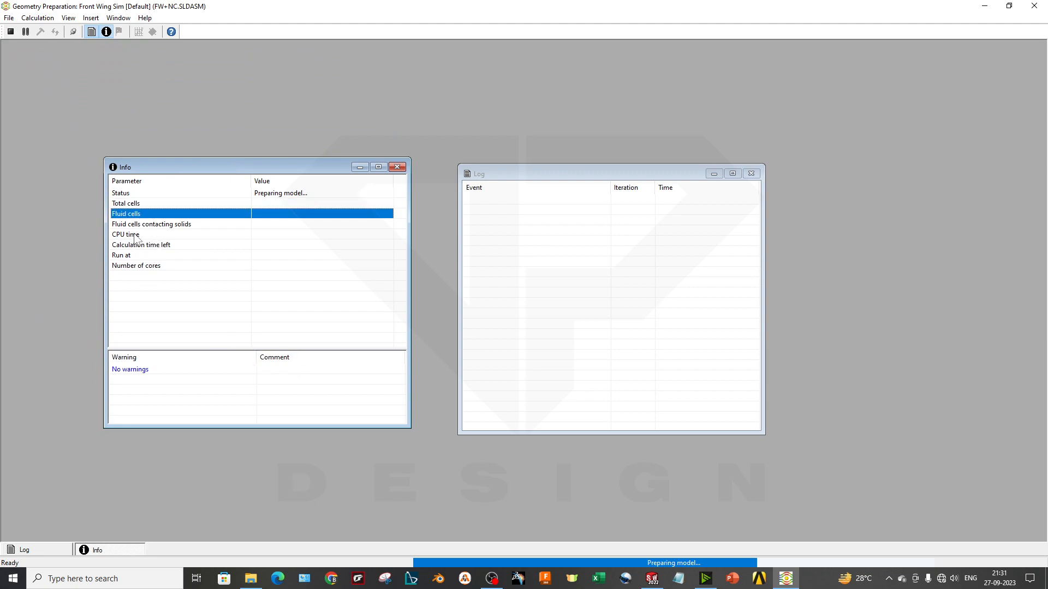
left_click(130, 236)
left_click(137, 246)
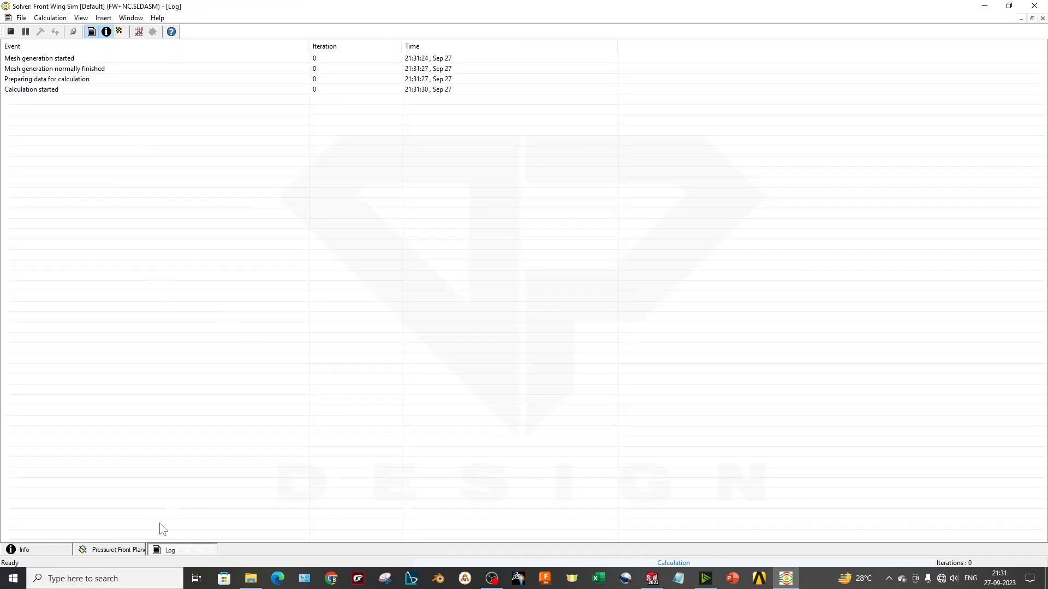
Examine the Front Plane pressure preview while the calculation iterates
left_click(133, 550)
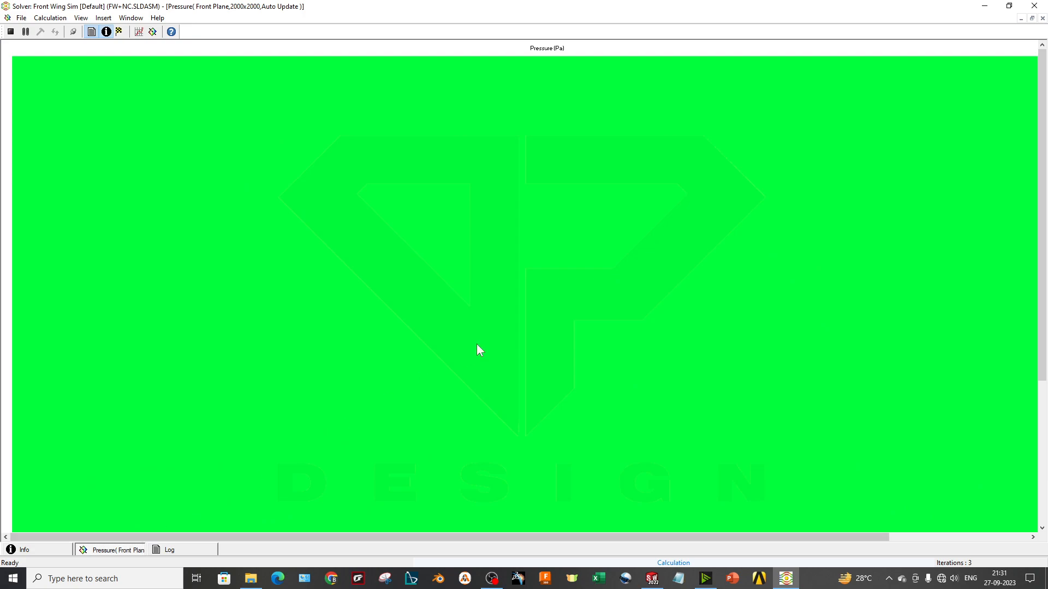
scroll(391, 379, "down", 3)
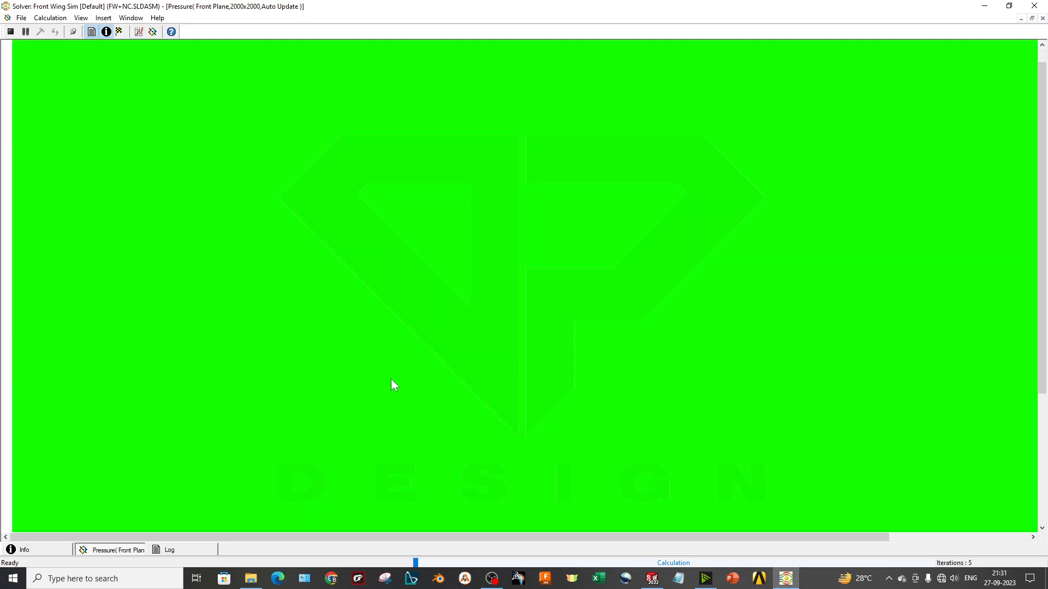
scroll(320, 325, "down", 6)
scroll(325, 335, "down", 5)
scroll(325, 335, "up", 7)
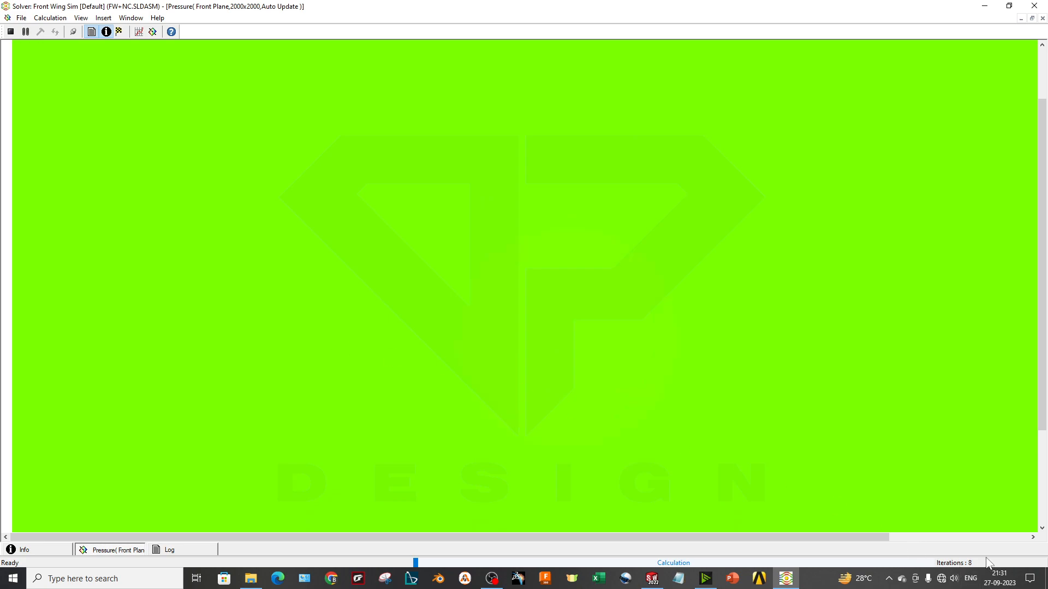
Start a new preview plot and set its plane to Right Plane, comparing the reference planes in the SOLIDWORKS assembly
left_click(152, 32)
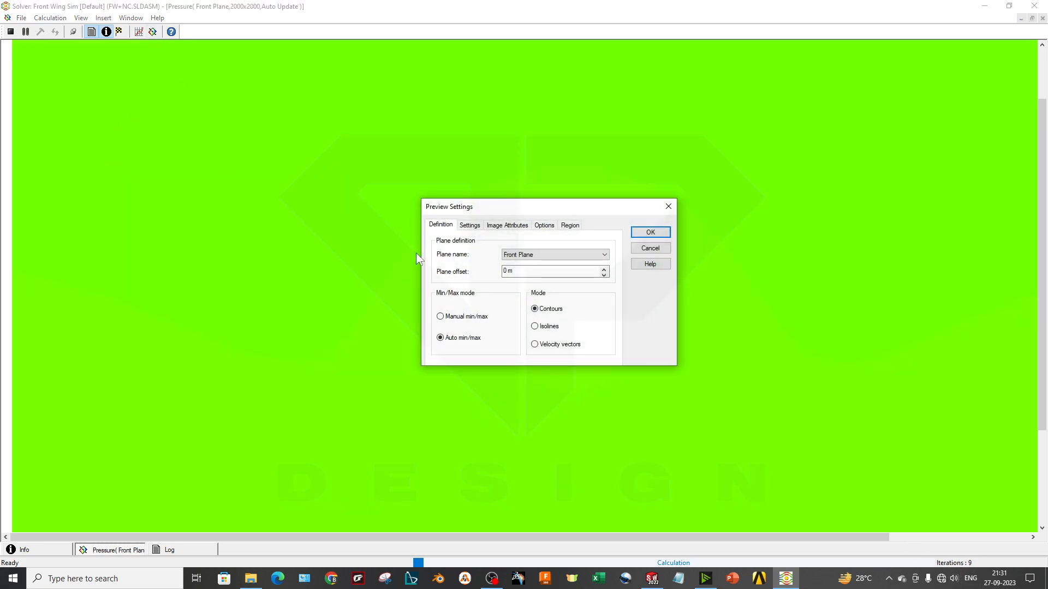
left_click(652, 578)
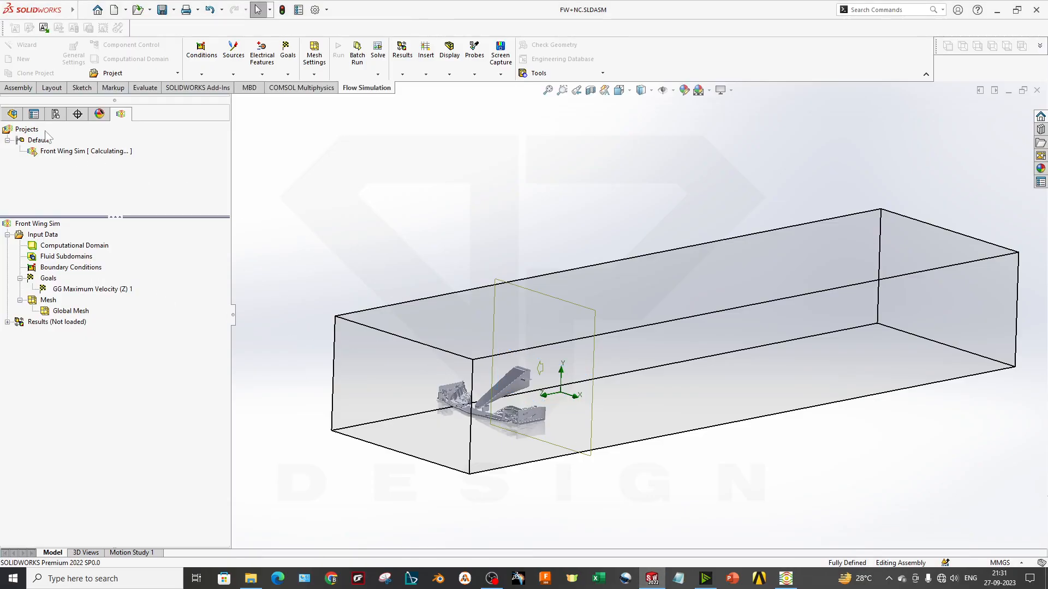
left_click(12, 114)
key("alt+Tab")
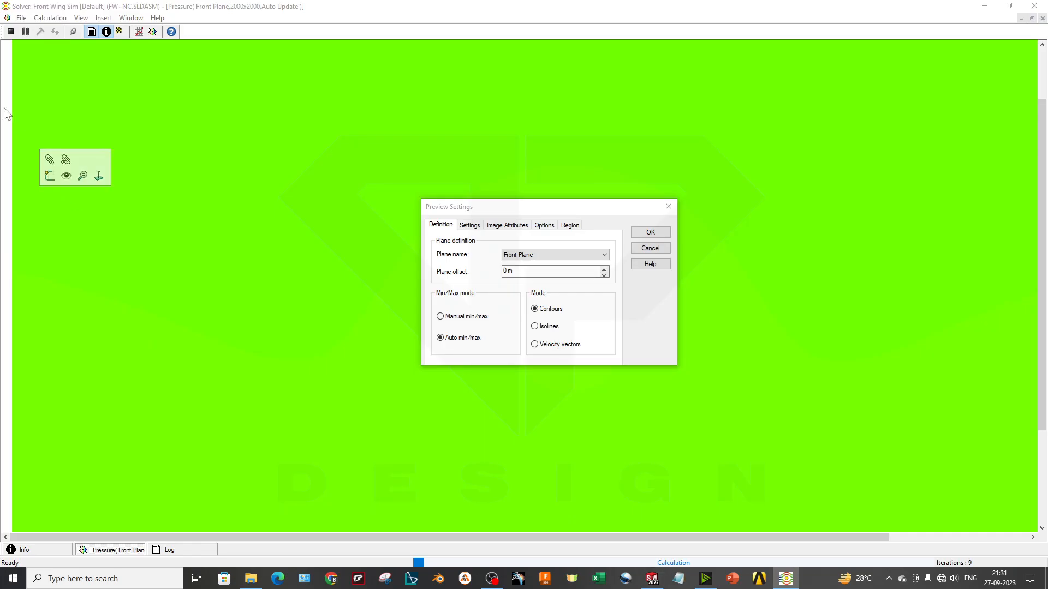
left_click(653, 579)
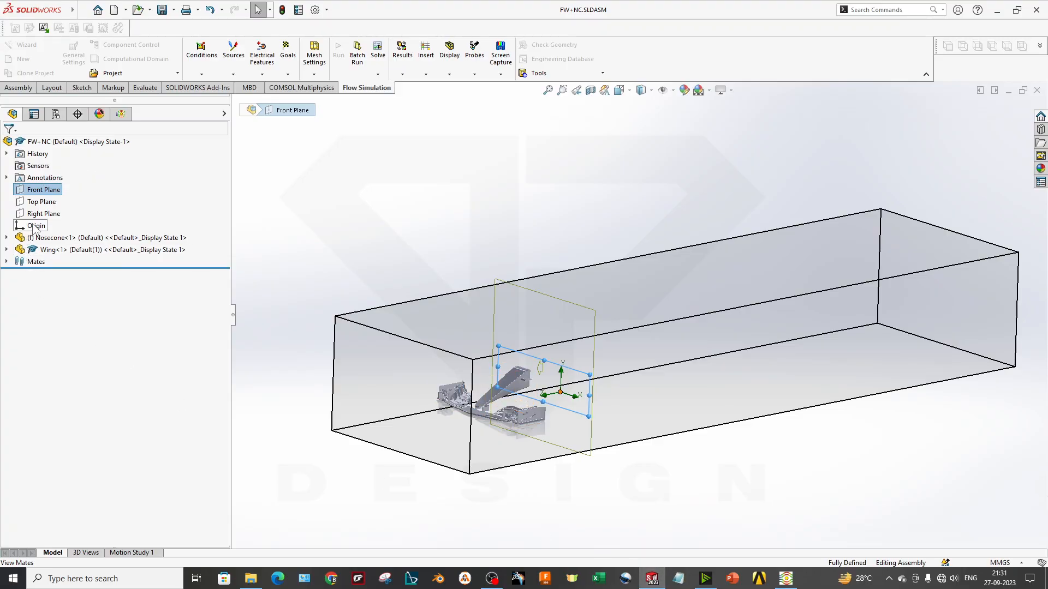
left_click(42, 202)
left_click(47, 215)
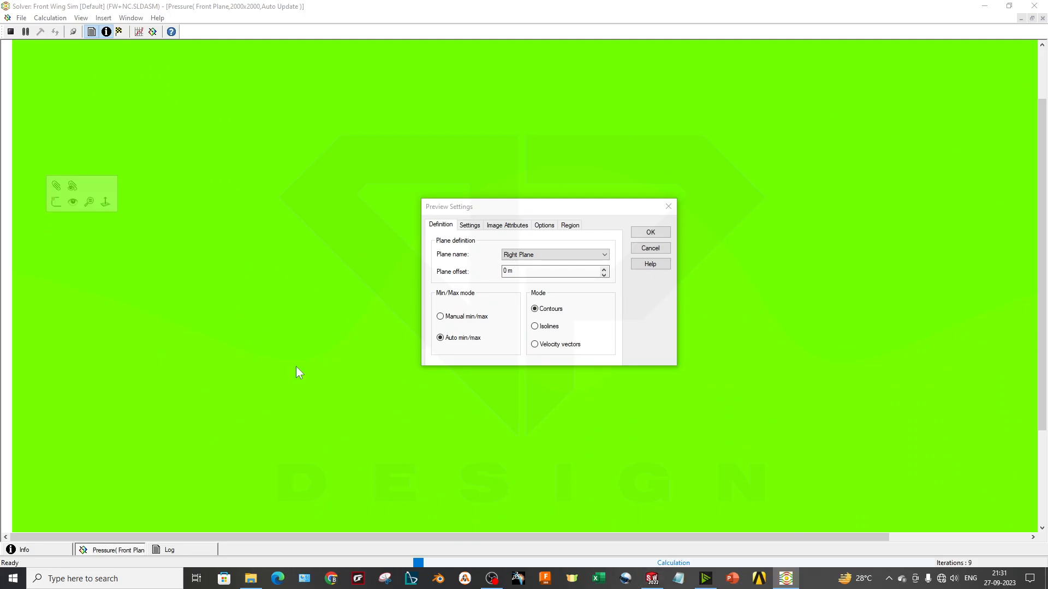
left_click(652, 578)
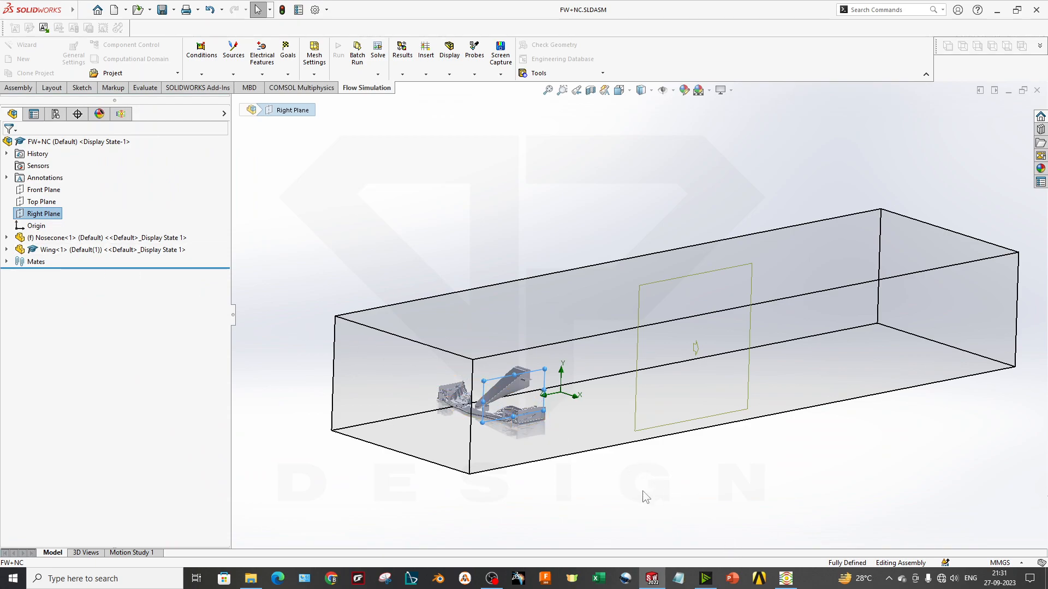
left_click(785, 579)
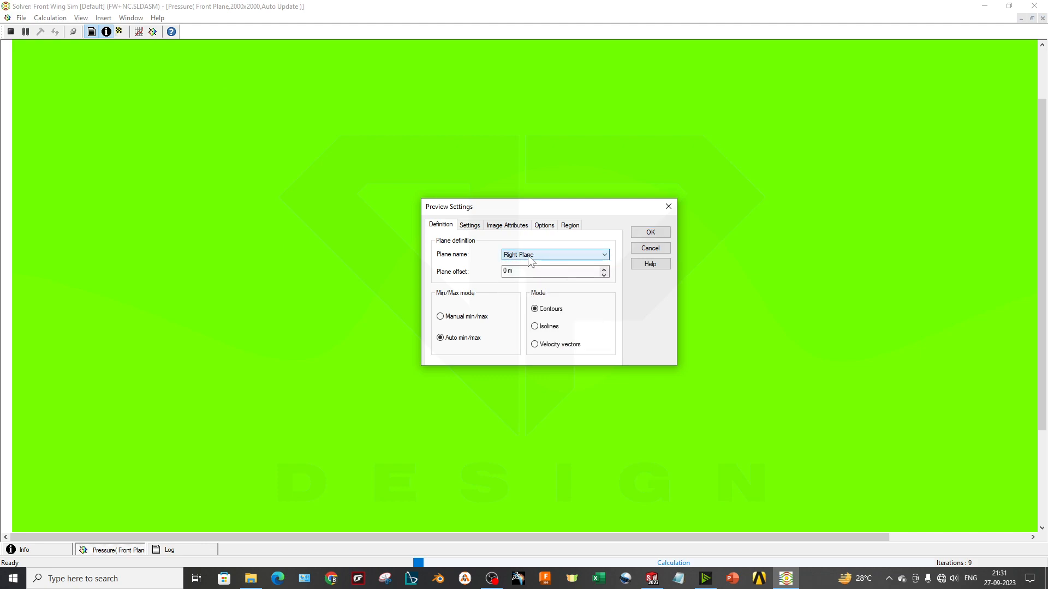
Set the new preview's contour parameter to Velocity
left_click(470, 224)
left_click(522, 254)
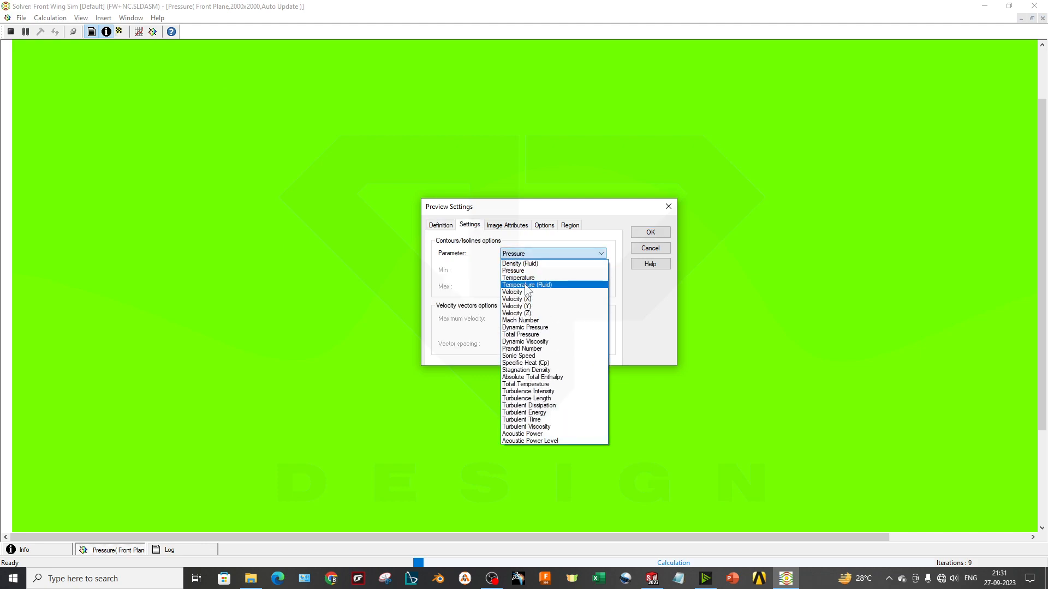
left_click(527, 285)
left_click(529, 254)
left_click(537, 299)
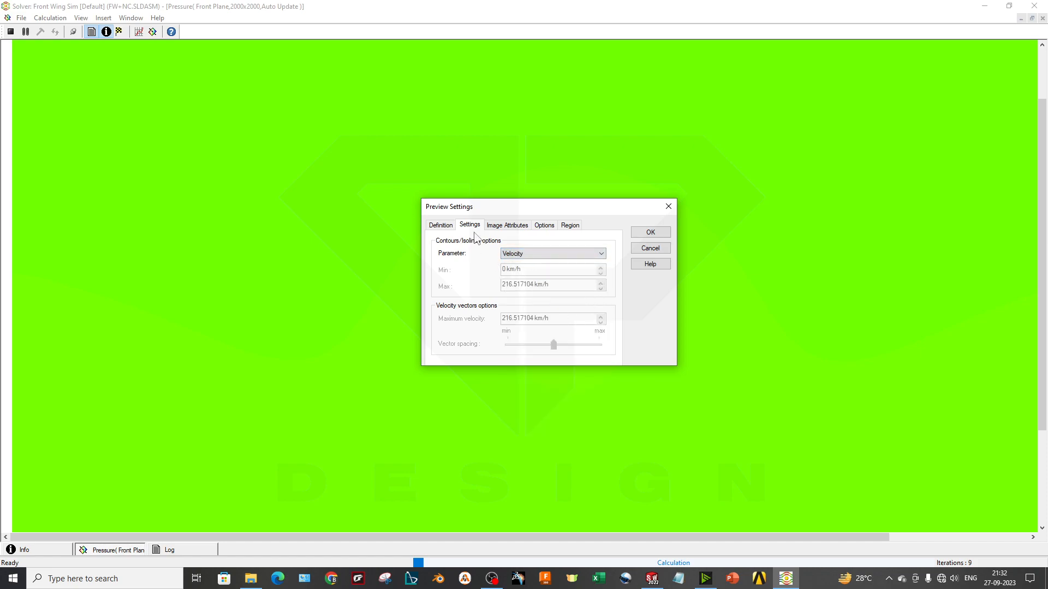
Set the preview image size to 1000x1000, check its options and region, and create the Right Plane velocity preview
left_click(503, 225)
left_click(465, 302)
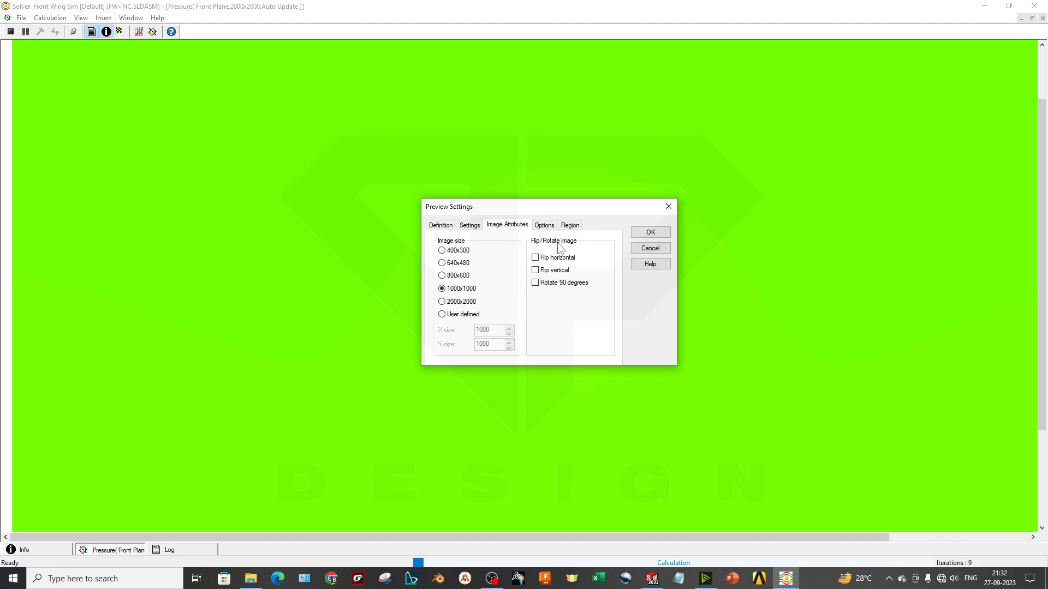
left_click(544, 225)
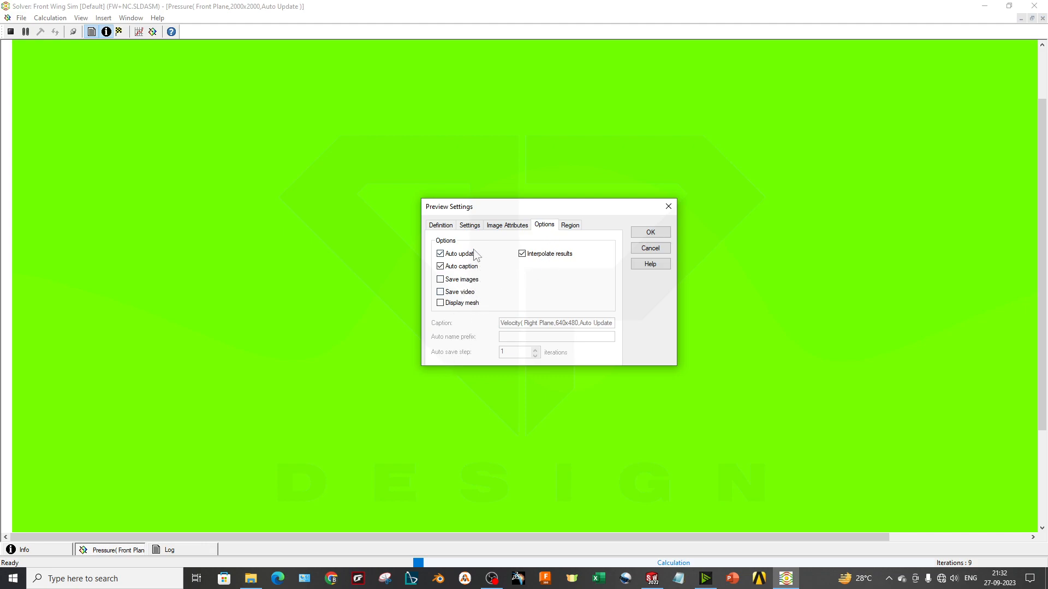
left_click(475, 306)
left_click(570, 226)
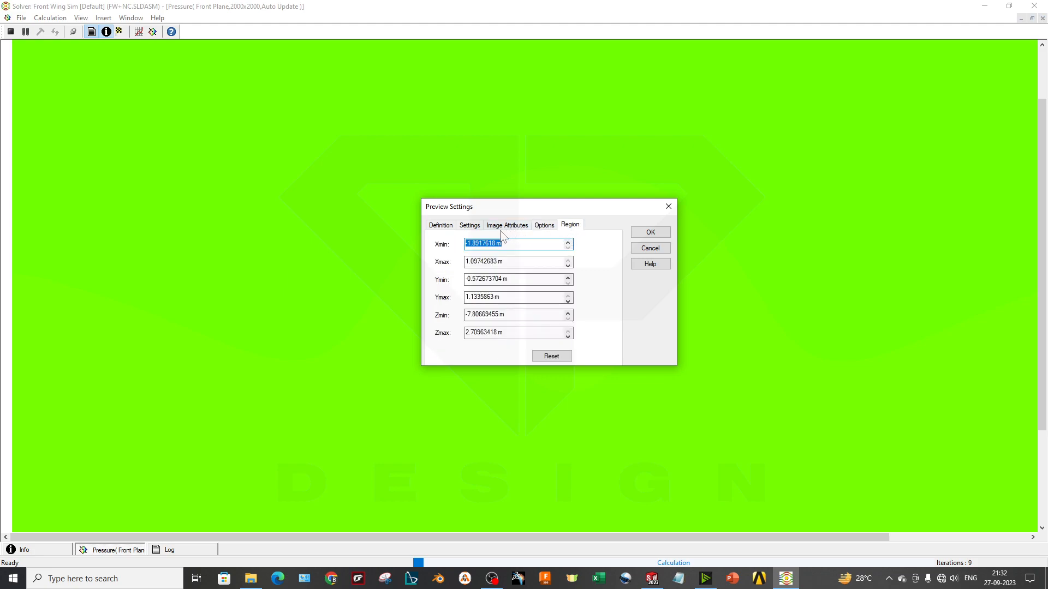
left_click(472, 226)
left_click(446, 228)
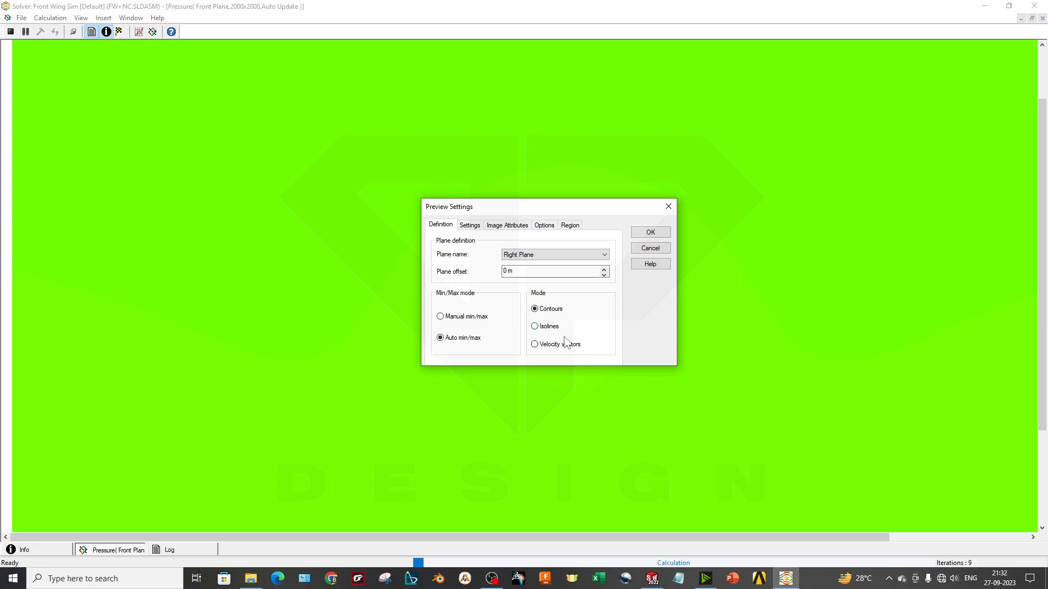
left_click(651, 231)
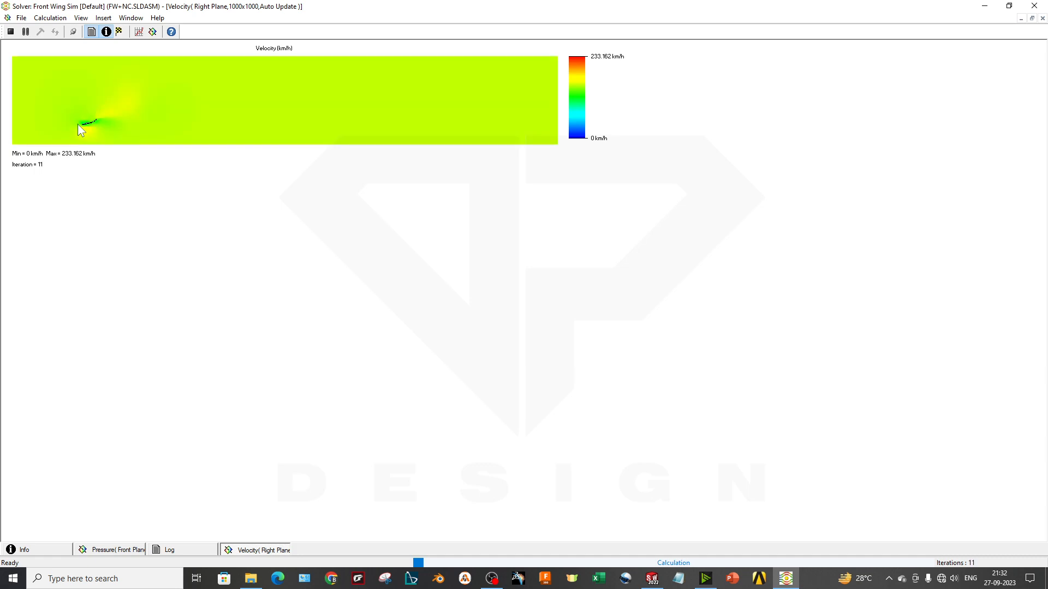
Create another Right Plane velocity preview with an image size of 2000x2000
left_click(153, 32)
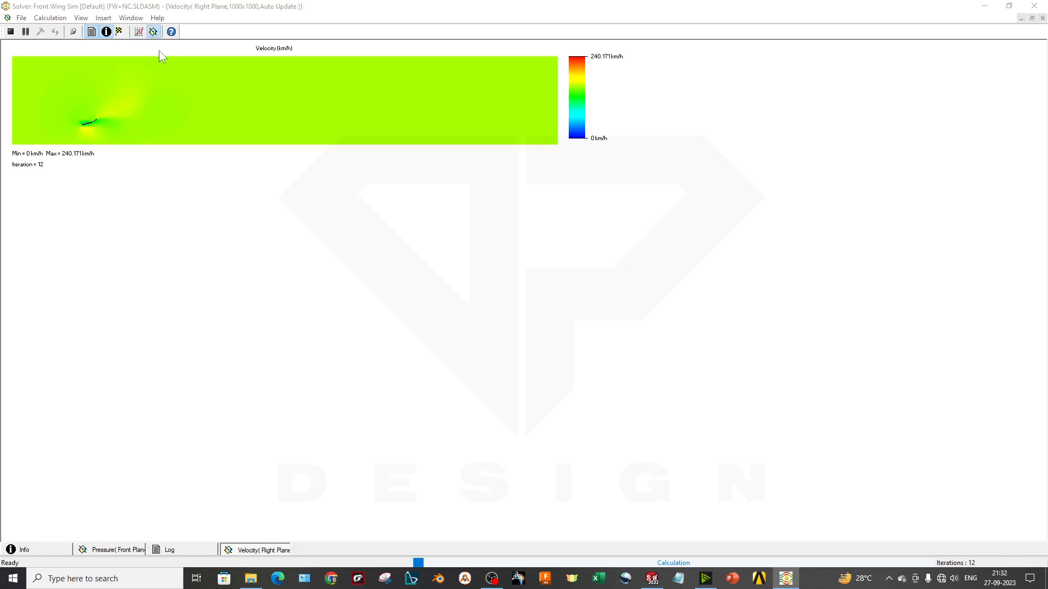
left_click(471, 226)
left_click(500, 225)
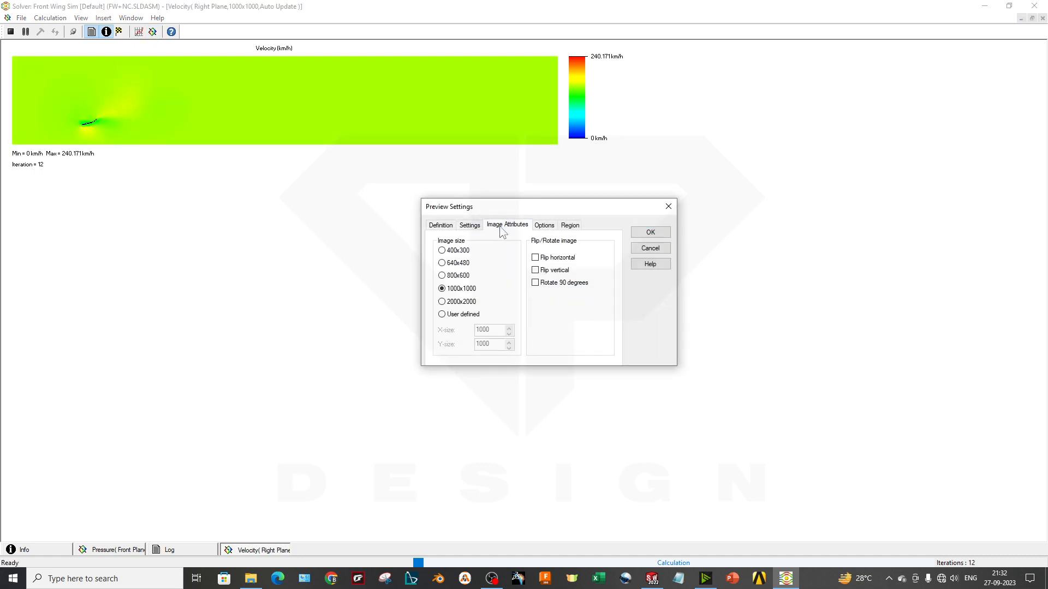
left_click(468, 300)
left_click(650, 232)
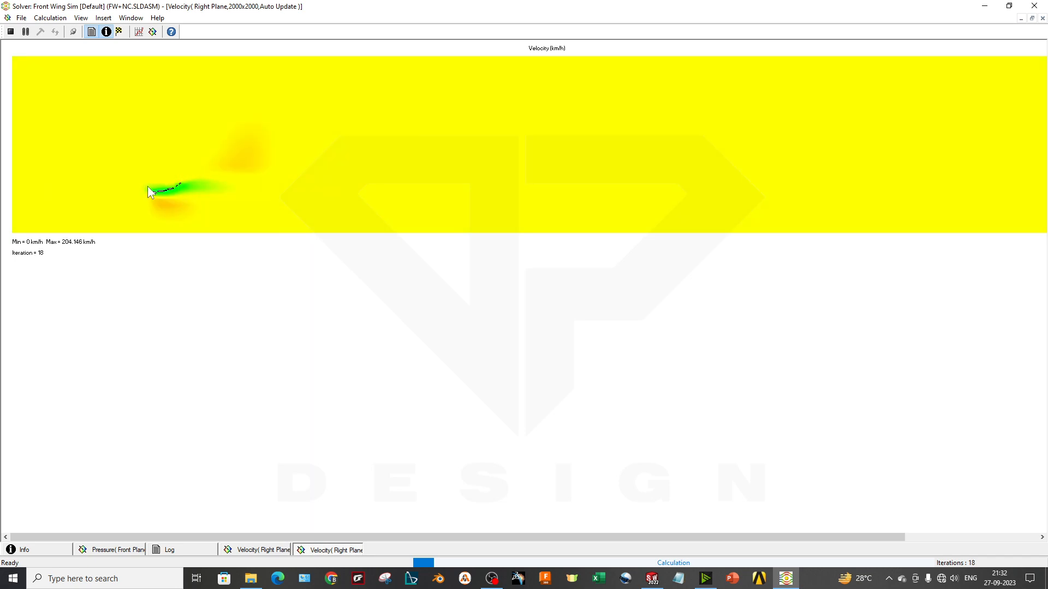
right_click(220, 215)
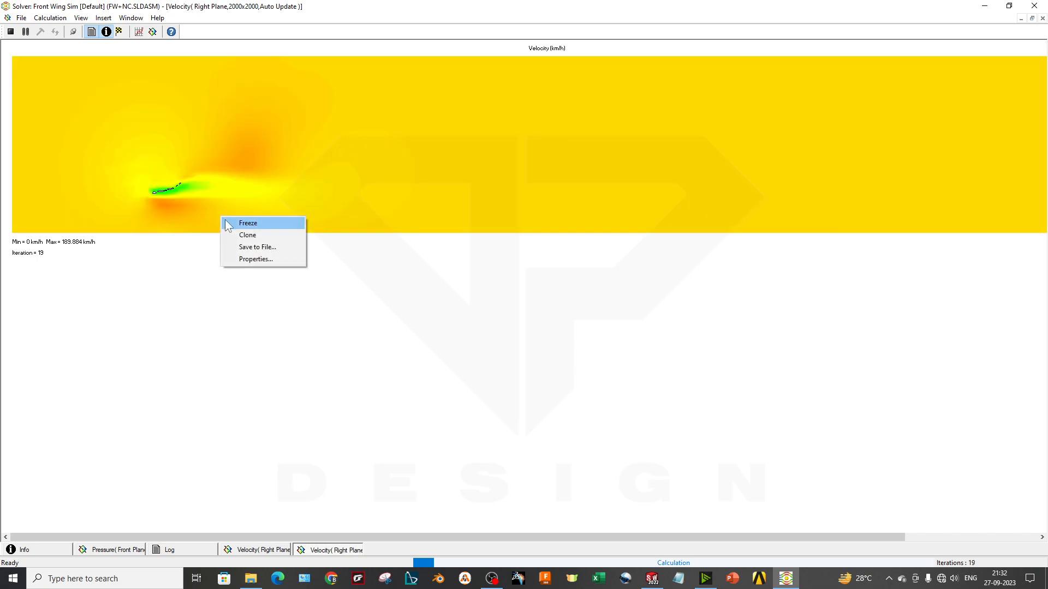
left_click(307, 316)
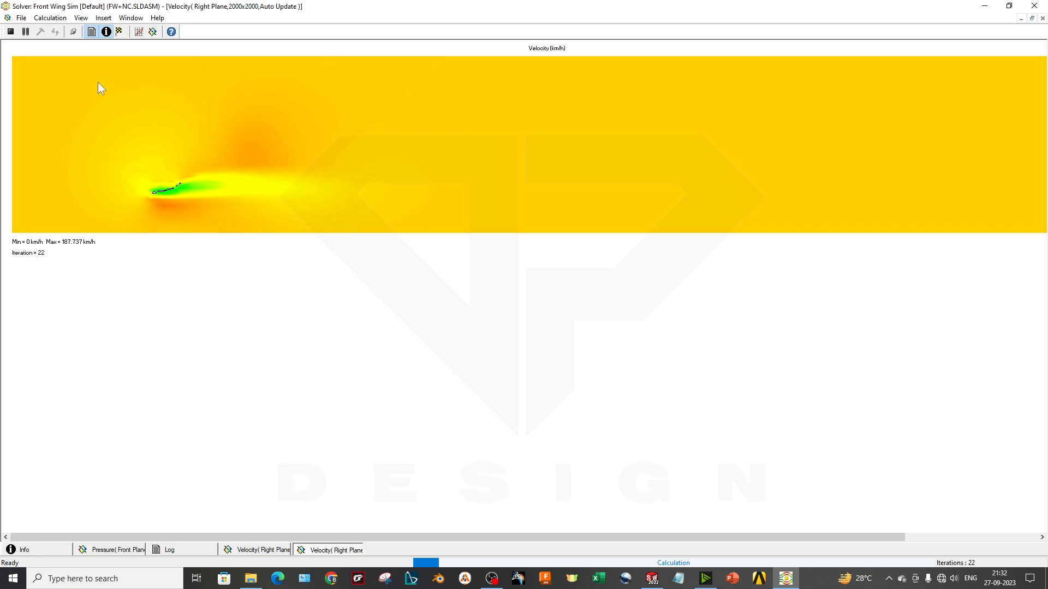
Create a Right Plane velocity preview with a user-defined image size of 4000 by 4000
left_click(153, 32)
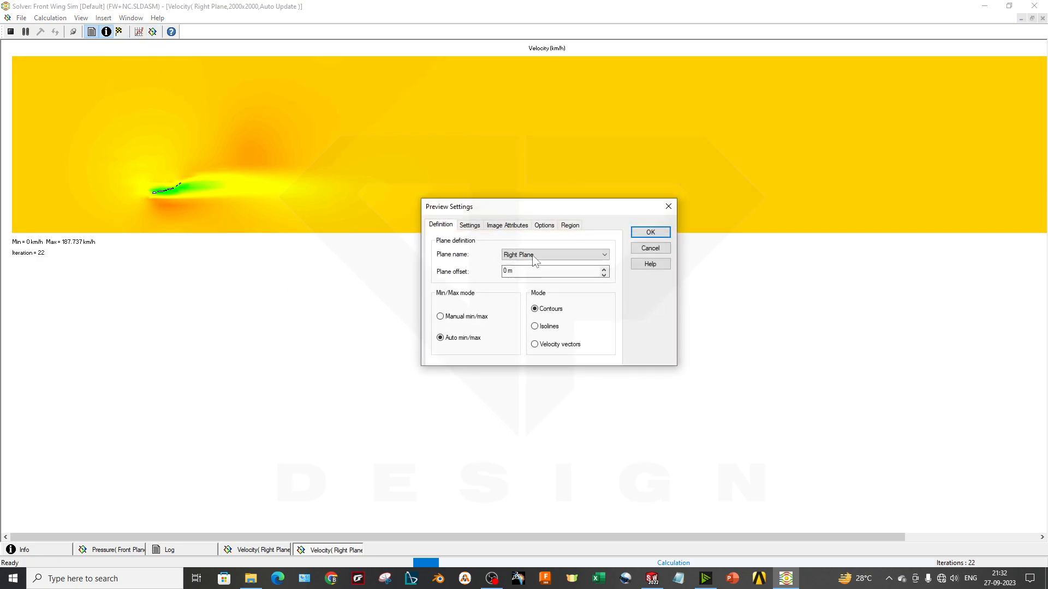
left_click(526, 226)
left_click(472, 317)
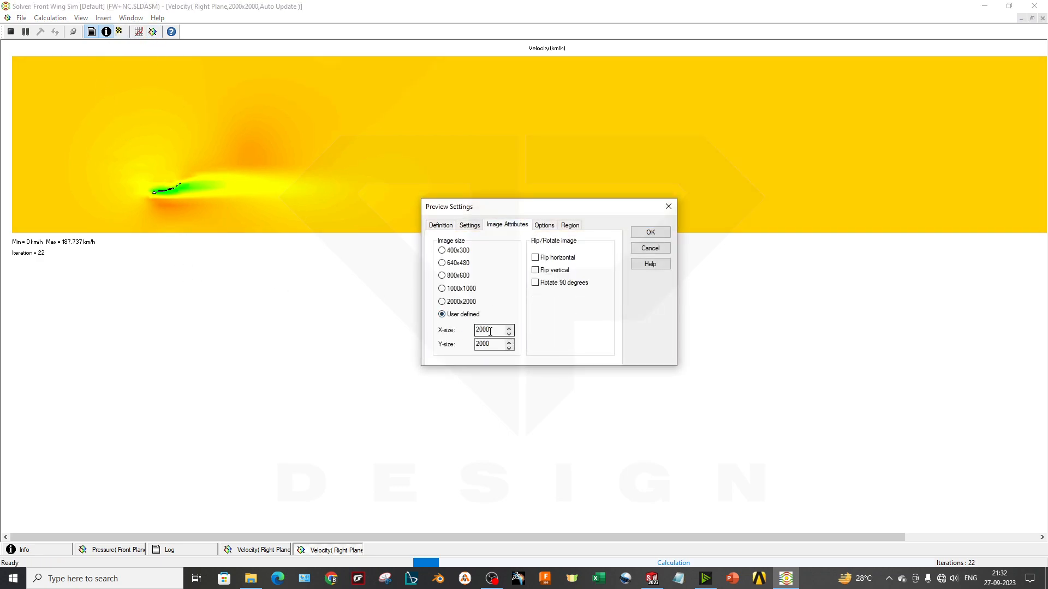
type("400")
key("Tab")
left_click(648, 234)
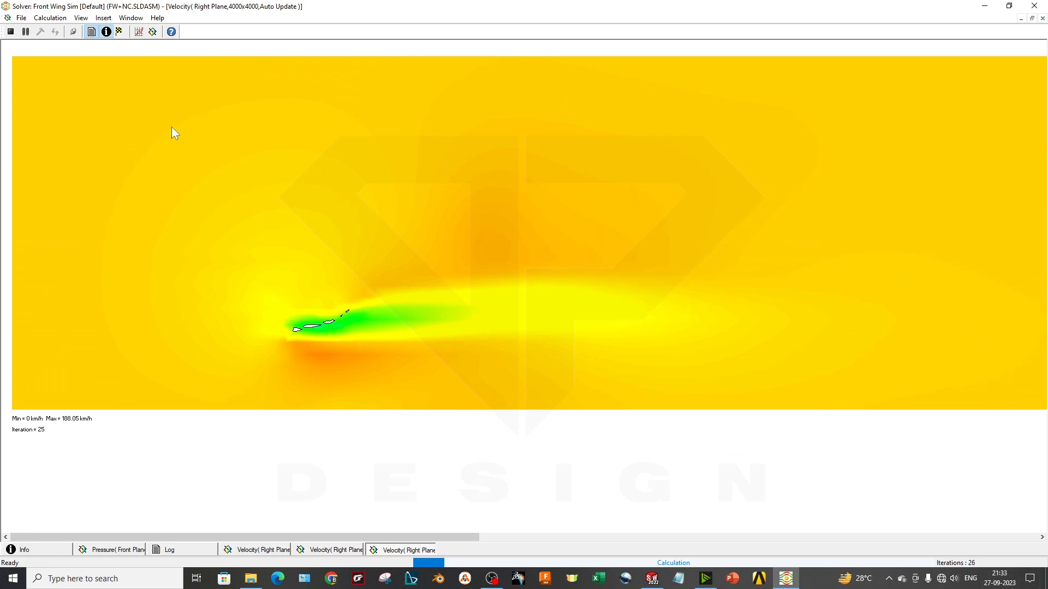
Check the solver's cell counts and number of cores, then view the pressure preview and the 1000x1000 velocity preview
left_click(44, 551)
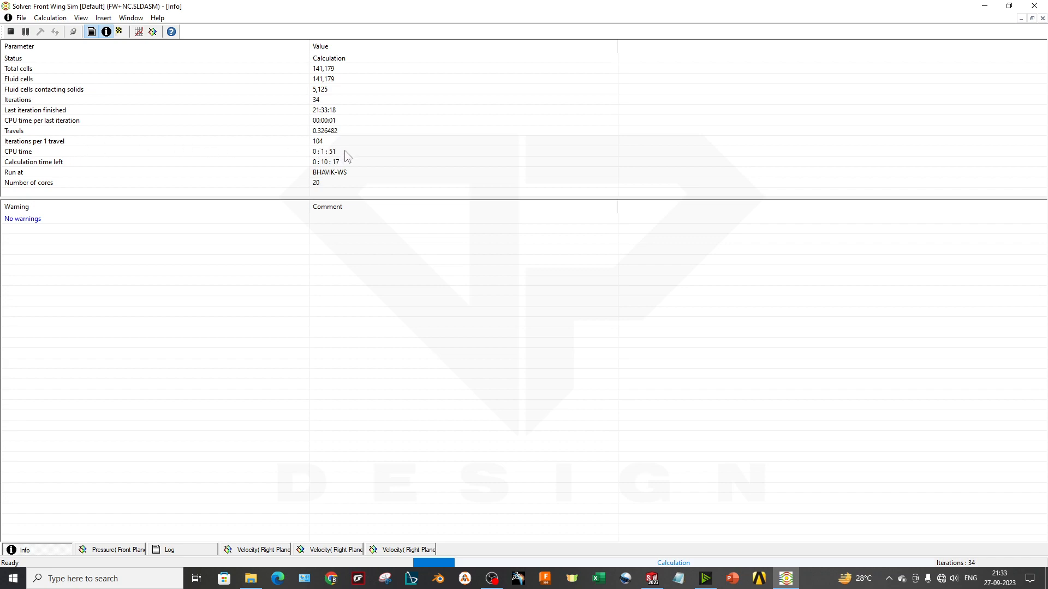
left_click(343, 72)
left_click(345, 80)
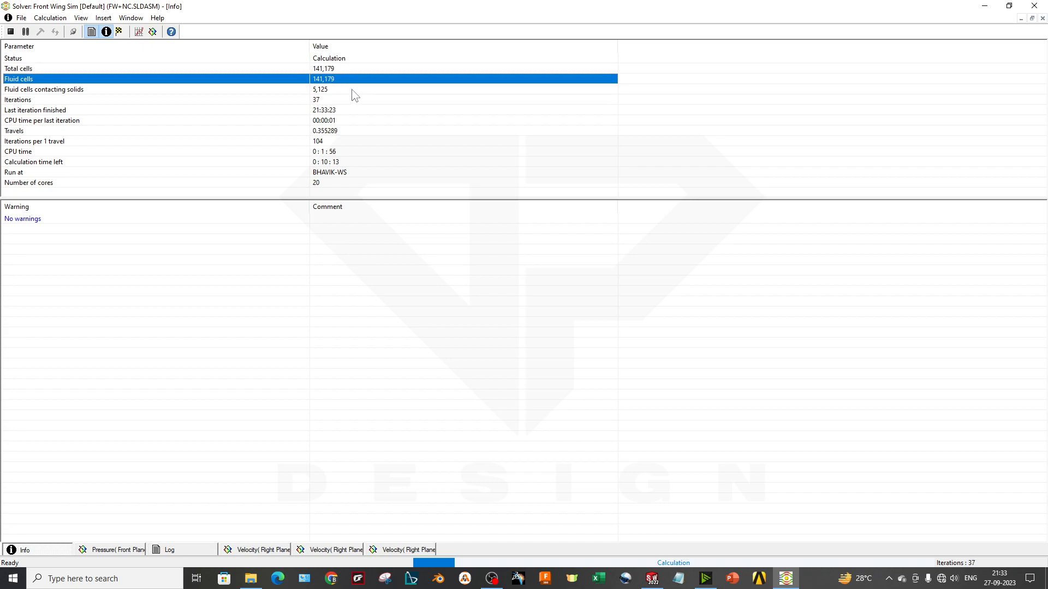
left_click(340, 183)
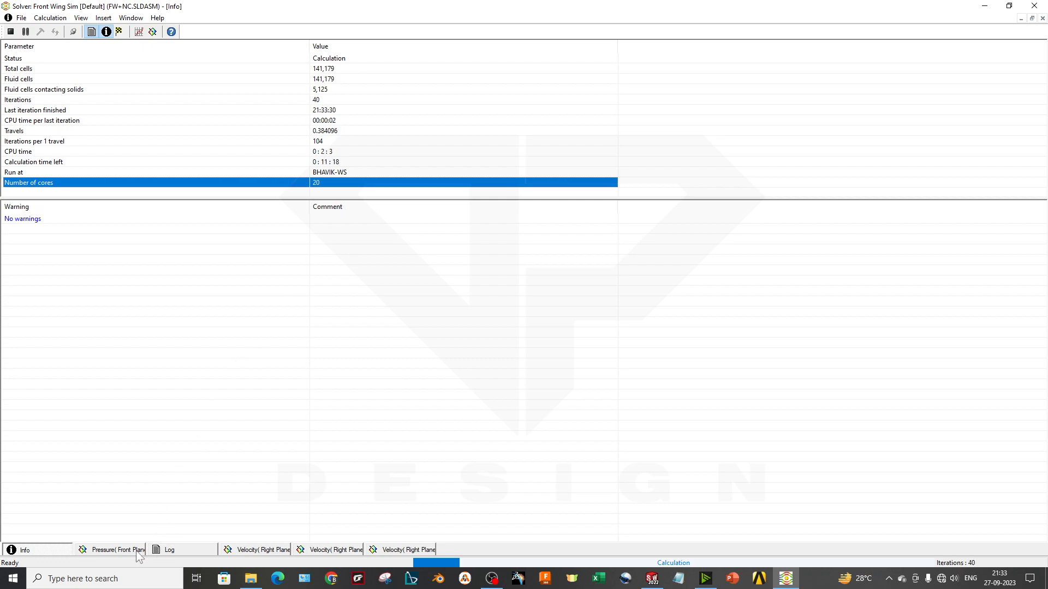
left_click(137, 551)
left_click(256, 551)
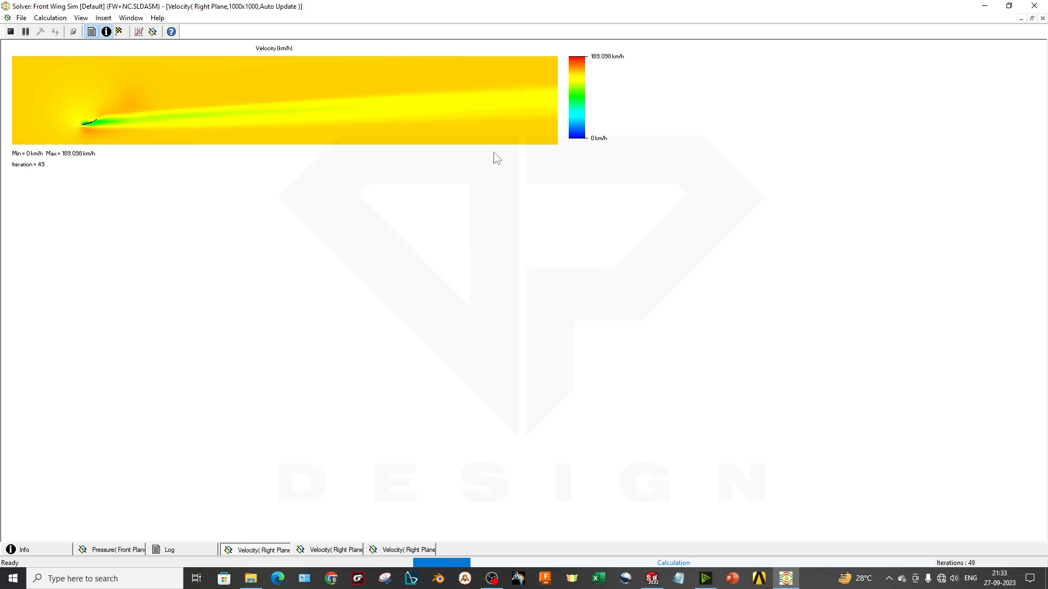
Insert the Goal Table into the solver monitor to list the calculation's goals
left_click(133, 20)
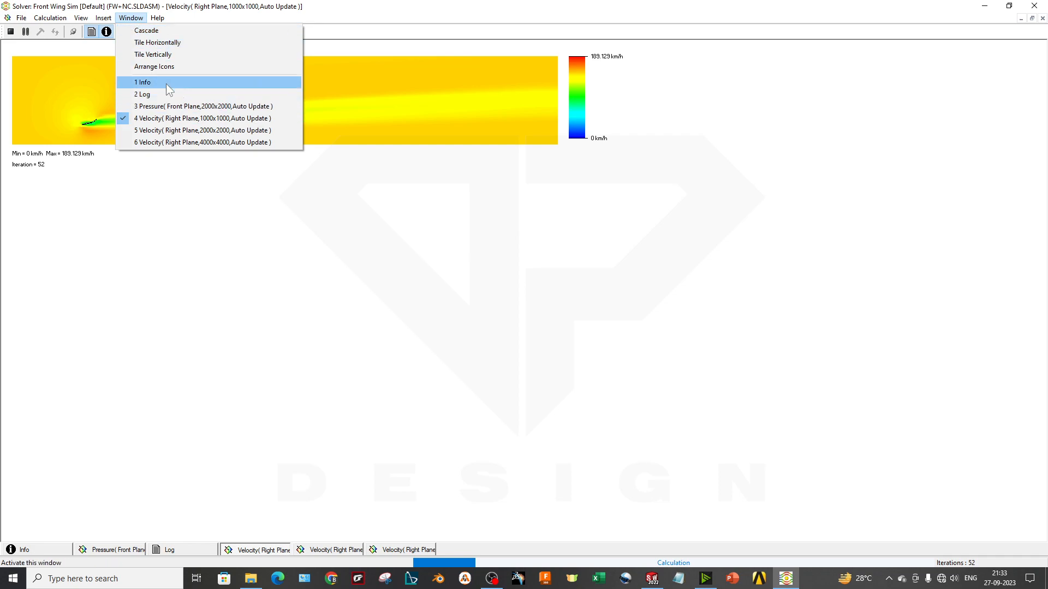
left_click(171, 197)
left_click(155, 18)
left_click(96, 137)
left_click(104, 18)
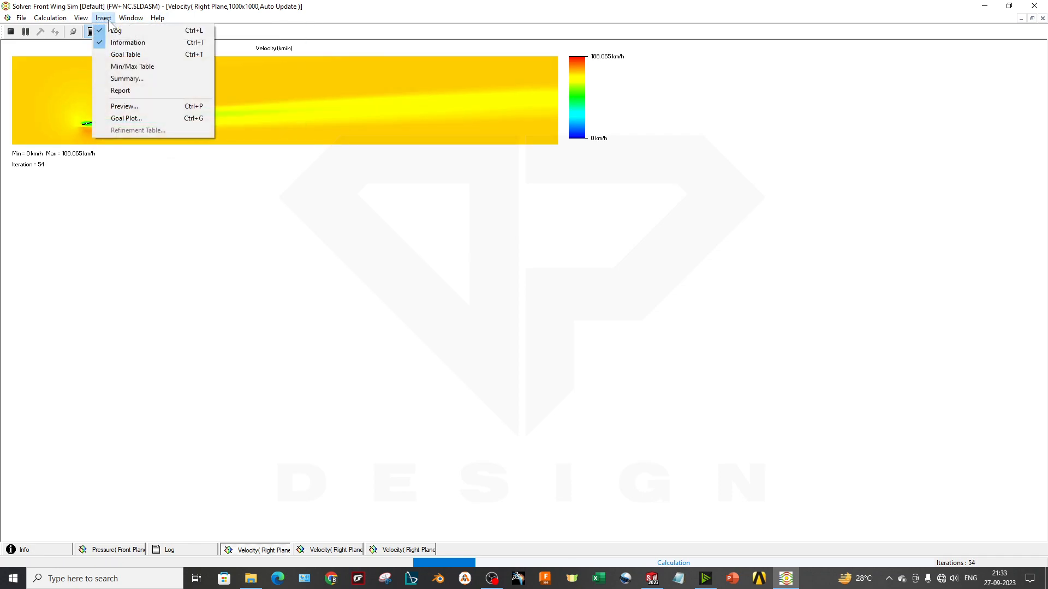
left_click(132, 55)
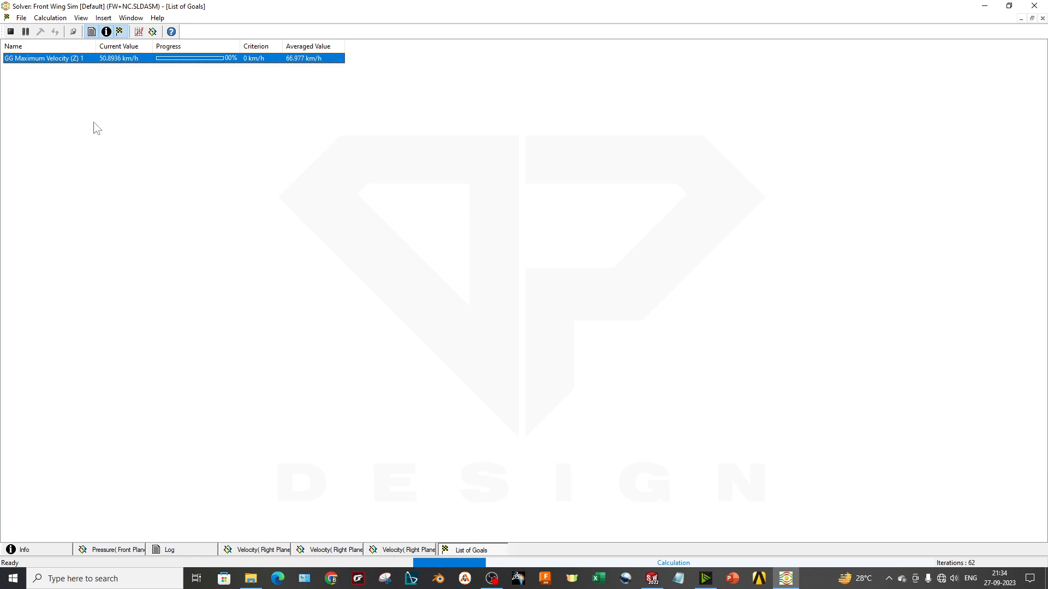
Review the list of saved solver monitor layouts and close it without renaming or deleting any
left_click(79, 19)
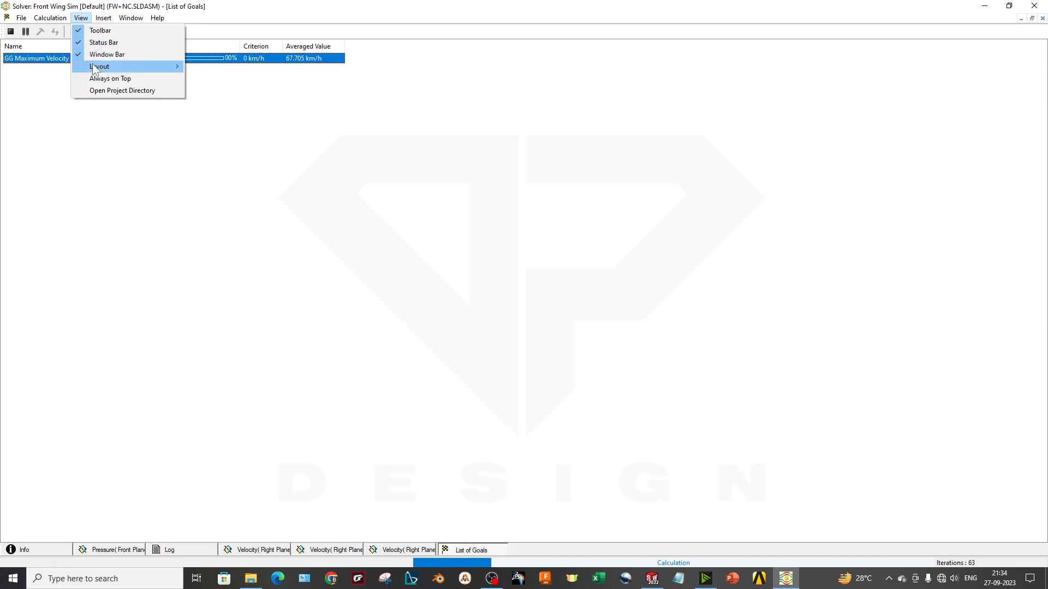
mouse_move(130, 67)
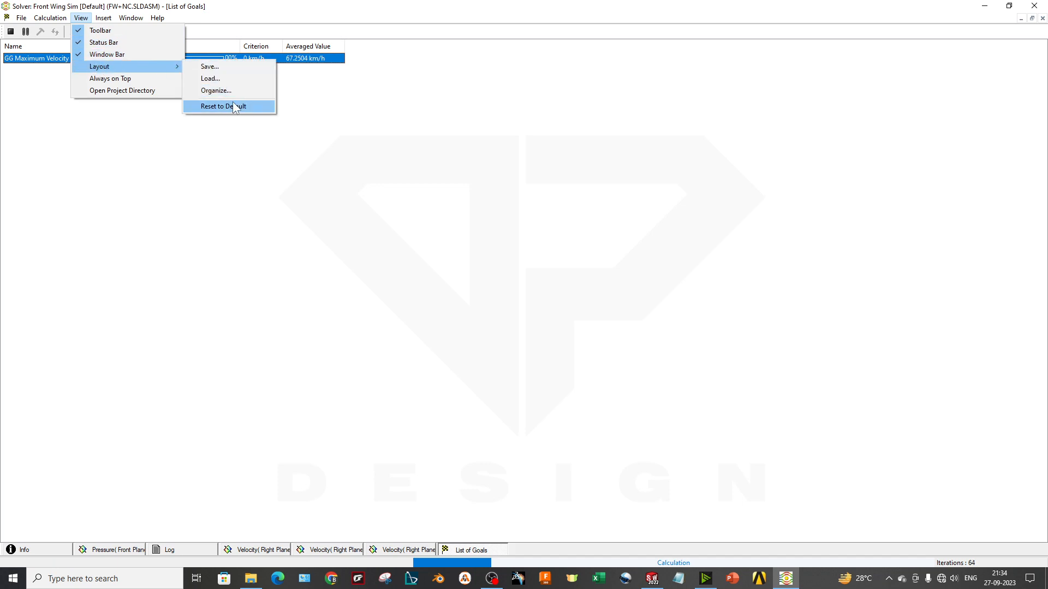
left_click(216, 91)
left_click(513, 270)
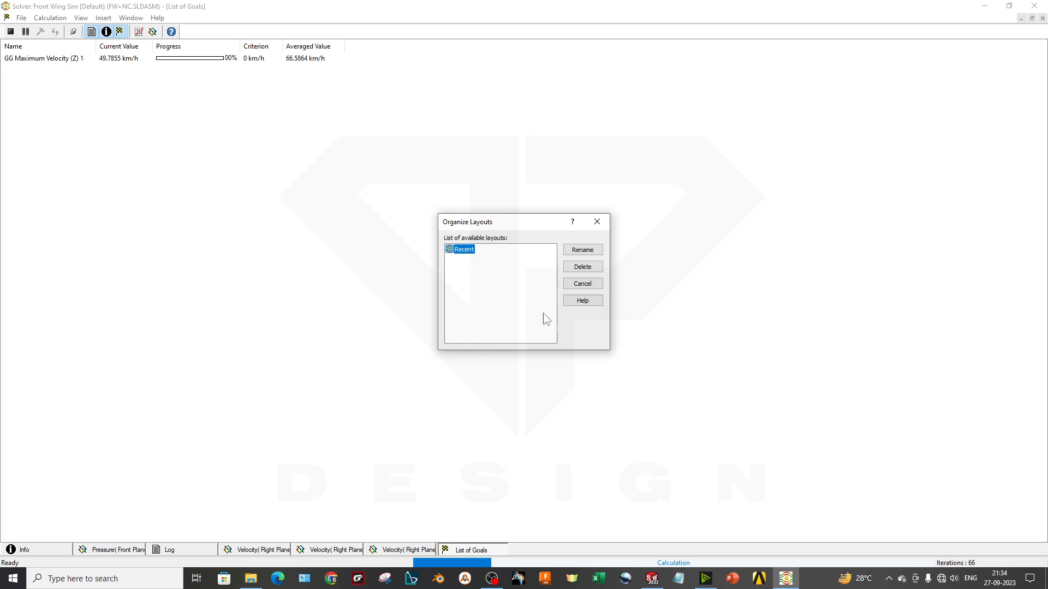
left_click(588, 286)
Inspect the finish conditions and goals criteria in the Calculation Control Options, then close the dialog
left_click(59, 18)
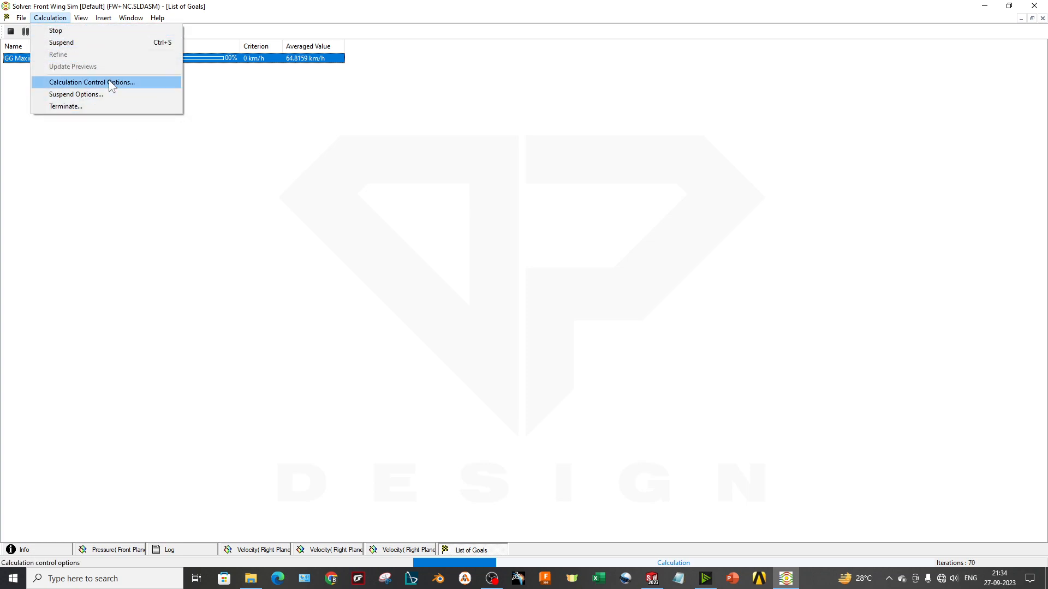
left_click(138, 82)
left_click_drag(533, 189, 435, 216)
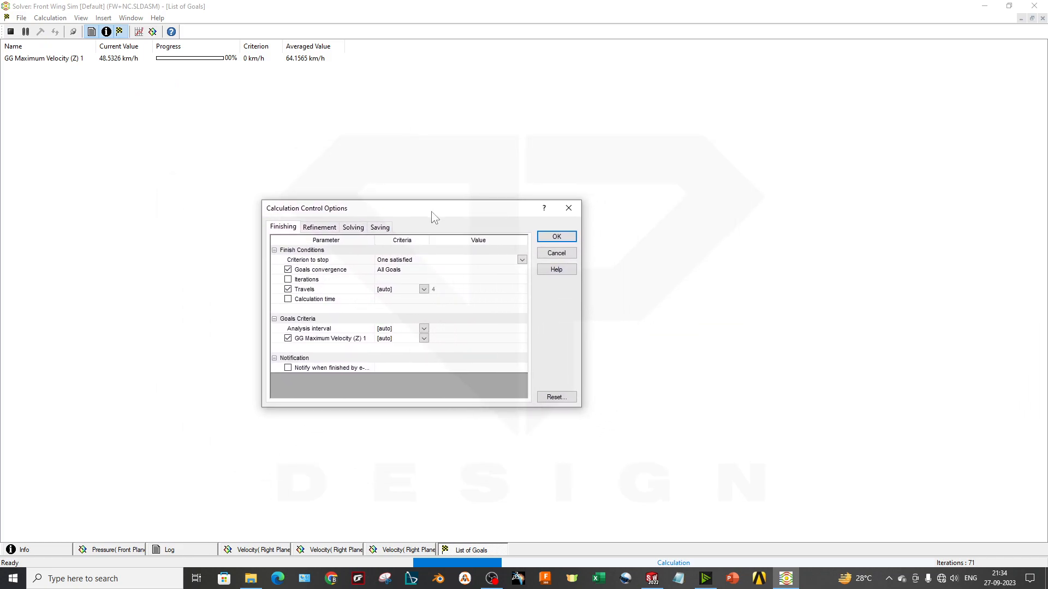
left_click_drag(582, 406, 592, 391)
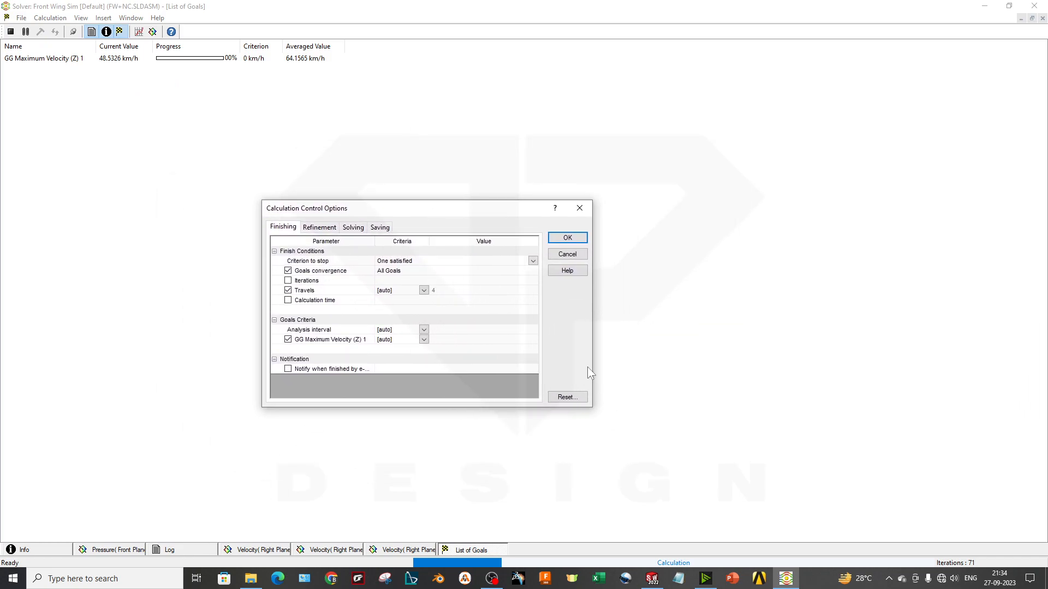
left_click(574, 209)
left_click(50, 17)
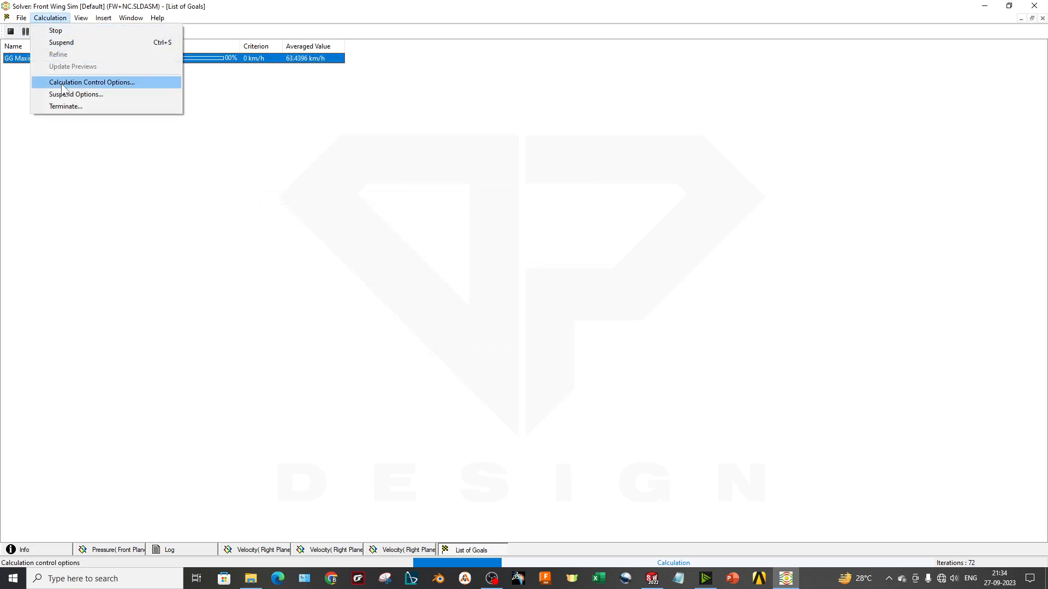
left_click(208, 74)
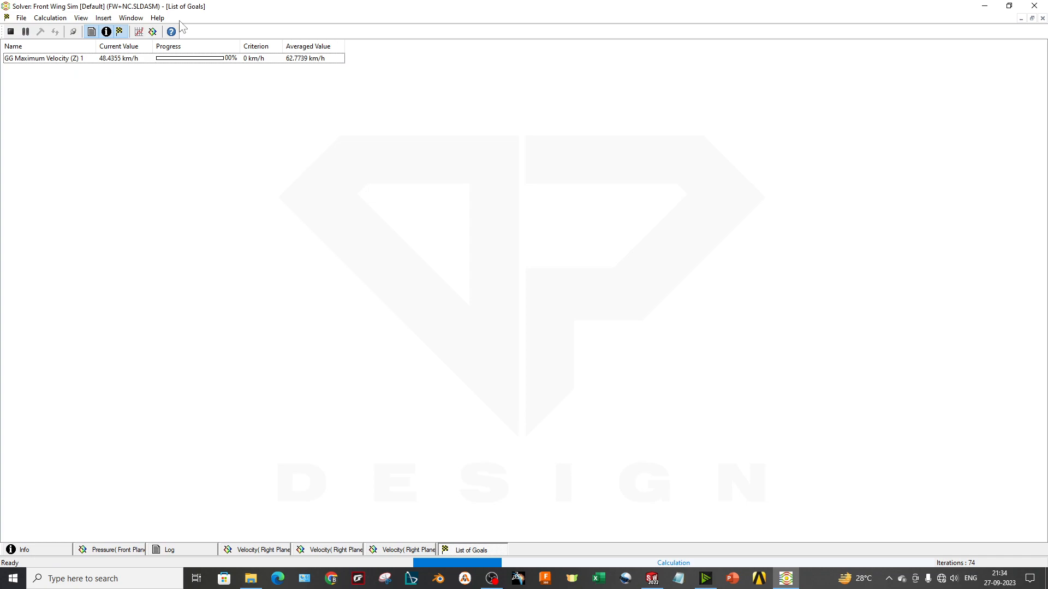
View the 2000x2000 and 4000x4000 velocity previews, then create another 4000x4000 Right Plane velocity preview in Isolines mode
left_click(324, 550)
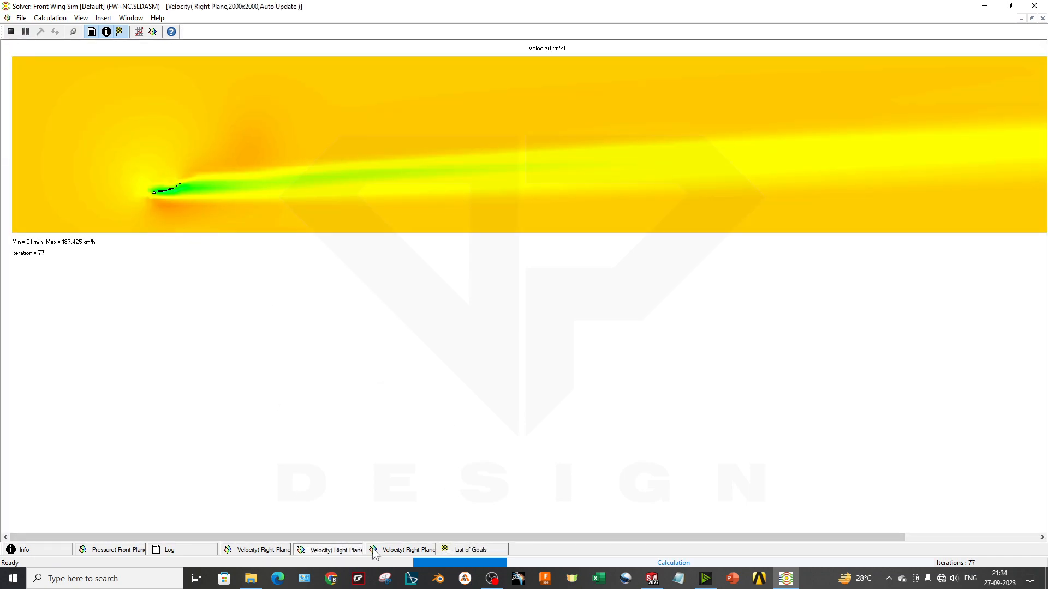
left_click(382, 549)
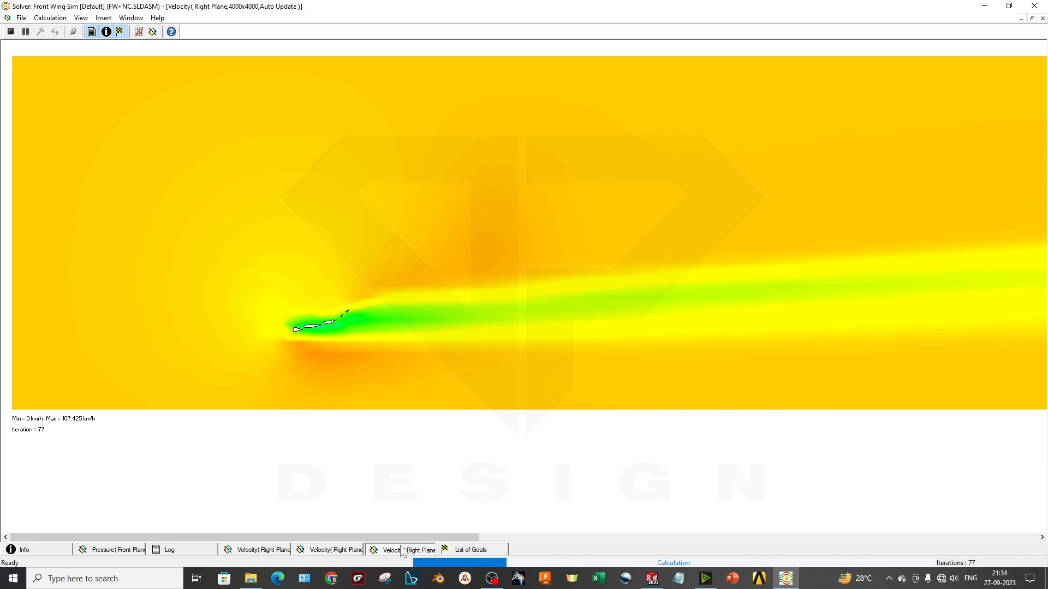
left_click(153, 32)
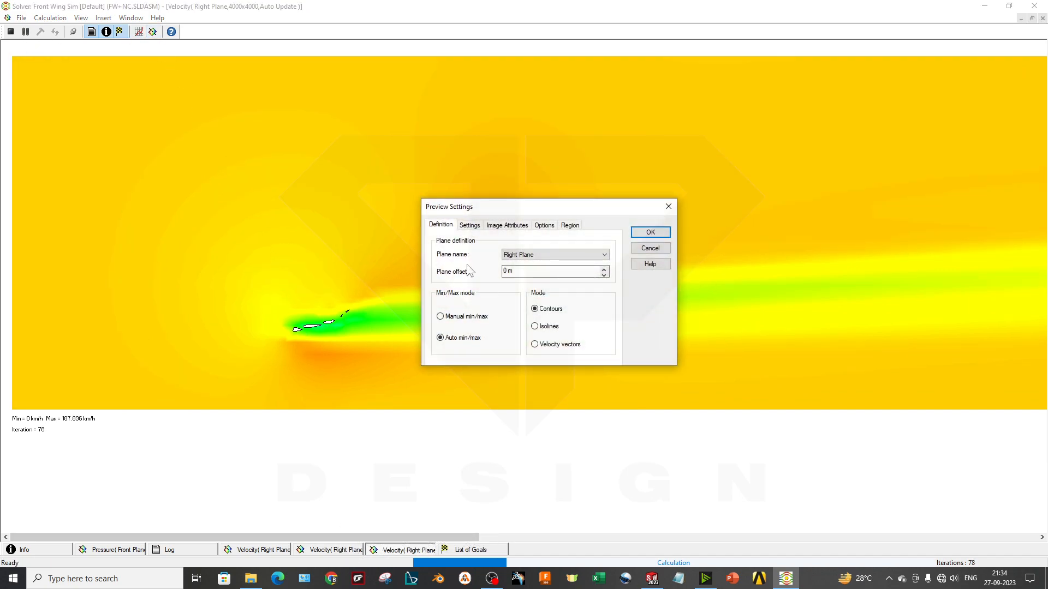
left_click(469, 225)
left_click(514, 254)
left_click(513, 256)
left_click(441, 225)
left_click(651, 232)
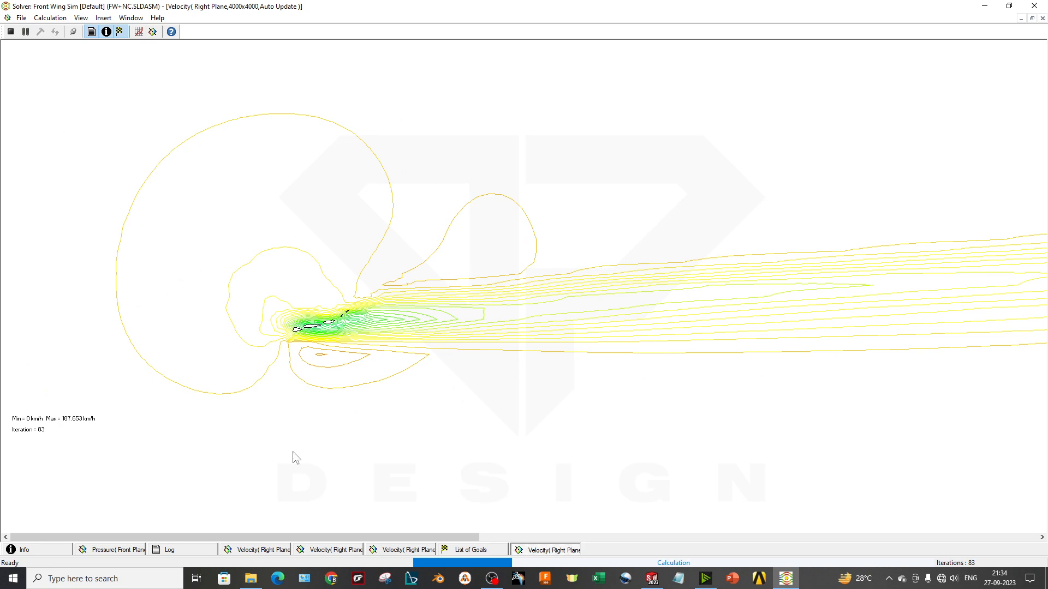
Check the calculation's progress information, the maximum velocity goal's current values, and the mesh and calculation events in the log
left_click(51, 550)
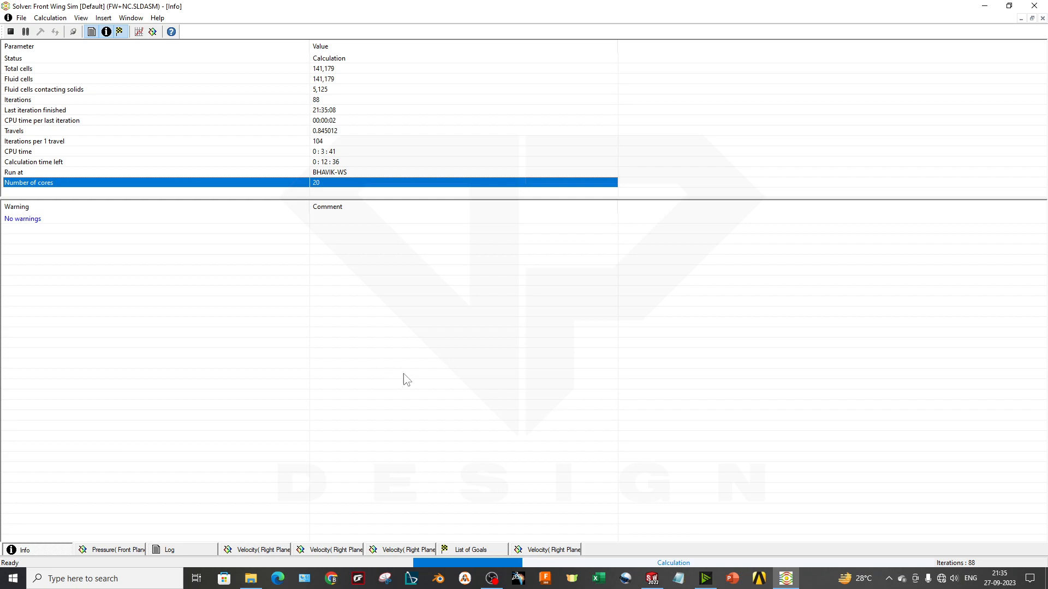
left_click(404, 550)
left_click(503, 551)
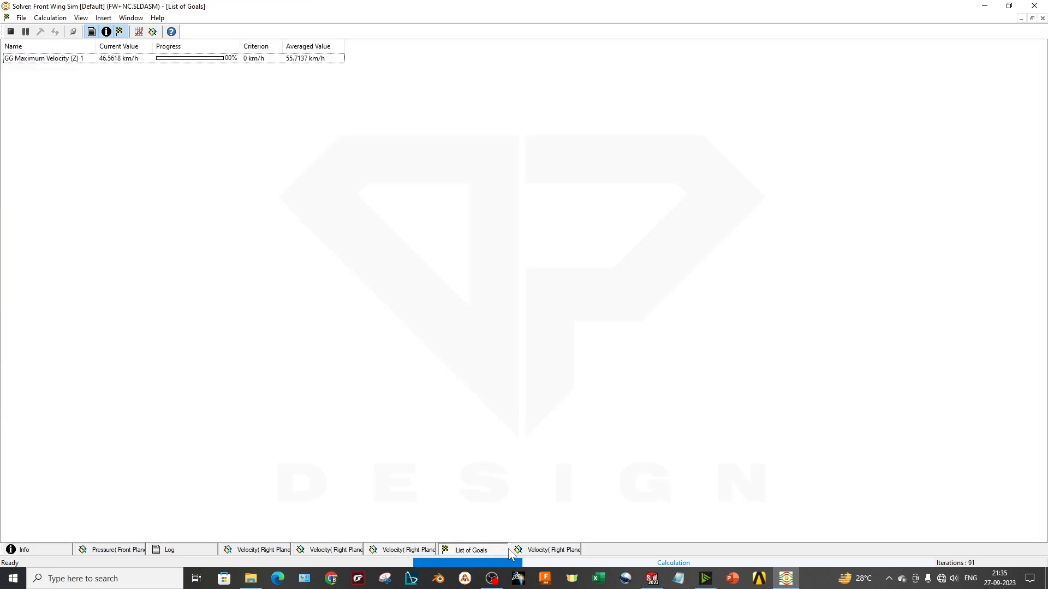
left_click(157, 60)
left_click(218, 142)
left_click(189, 549)
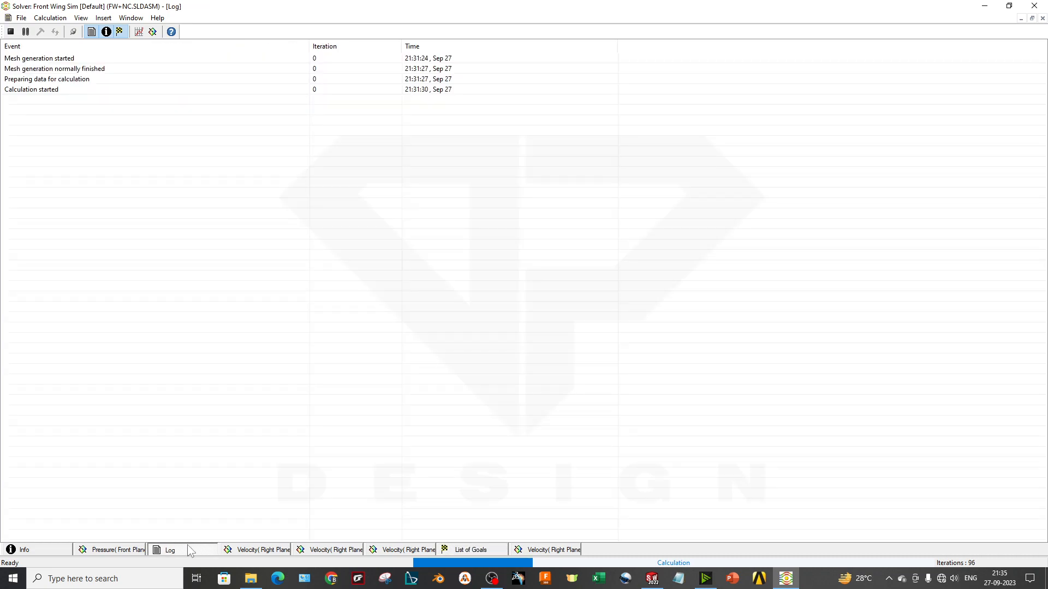
left_click(40, 58)
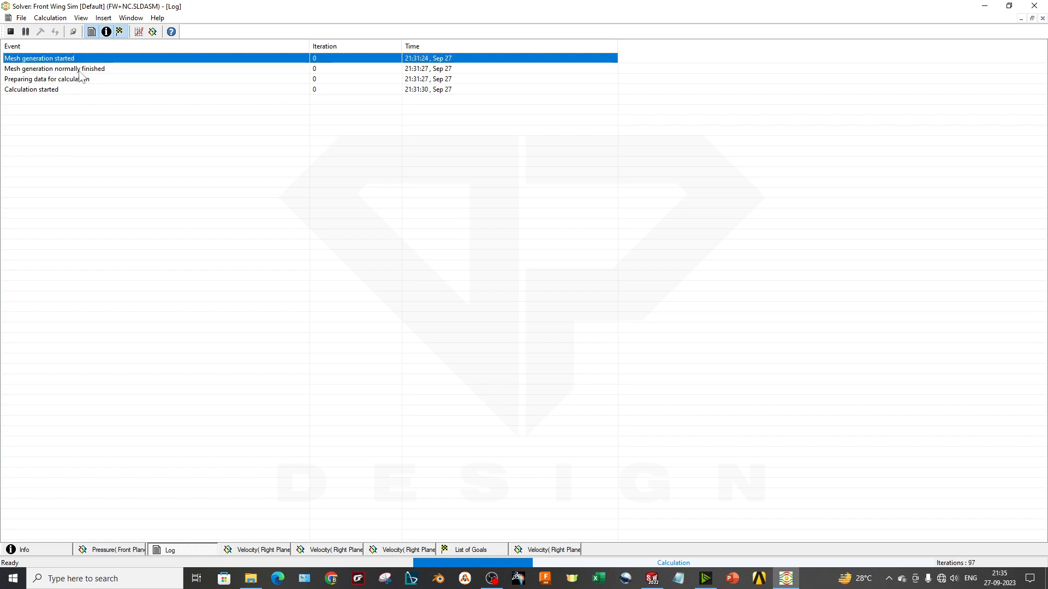
left_click(85, 90)
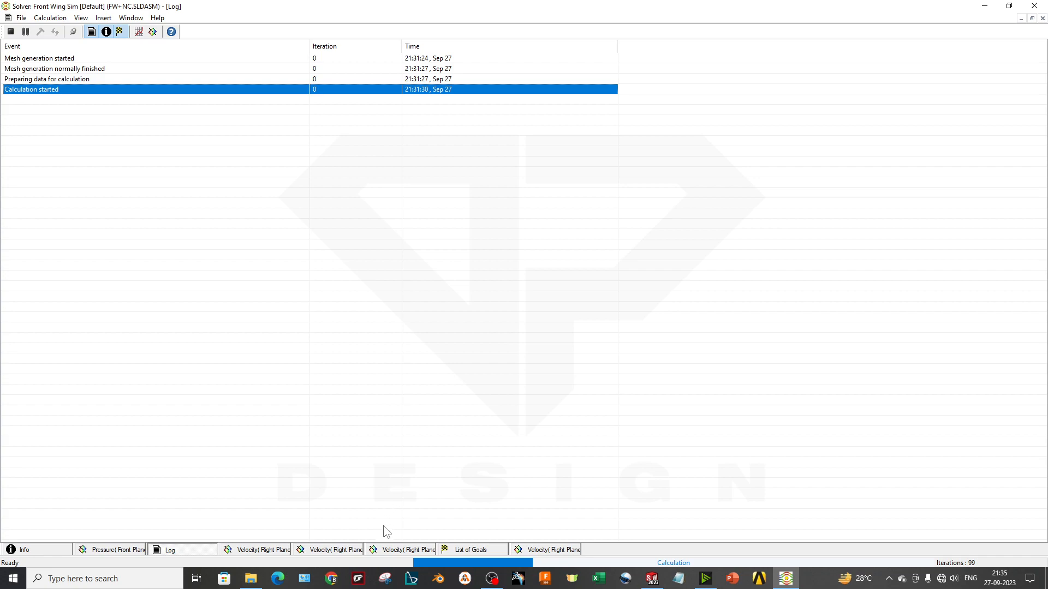
Insert a goal plot for GG Maximum Velocity (Z) 1 and examine its curve and convergence progress
left_click(105, 15)
left_click(51, 158)
left_click(52, 159)
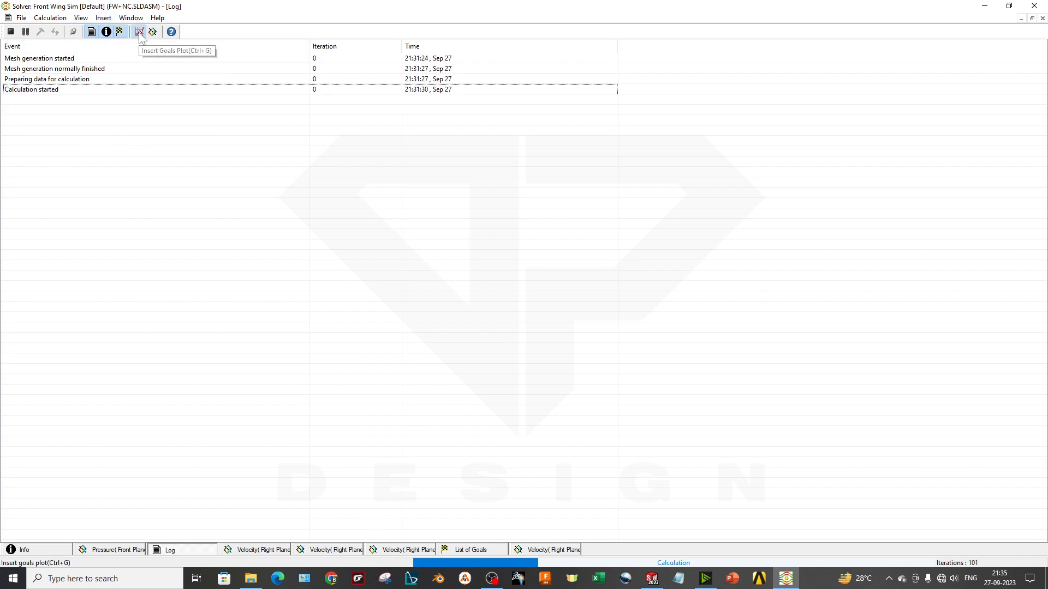
left_click(139, 32)
left_click(417, 257)
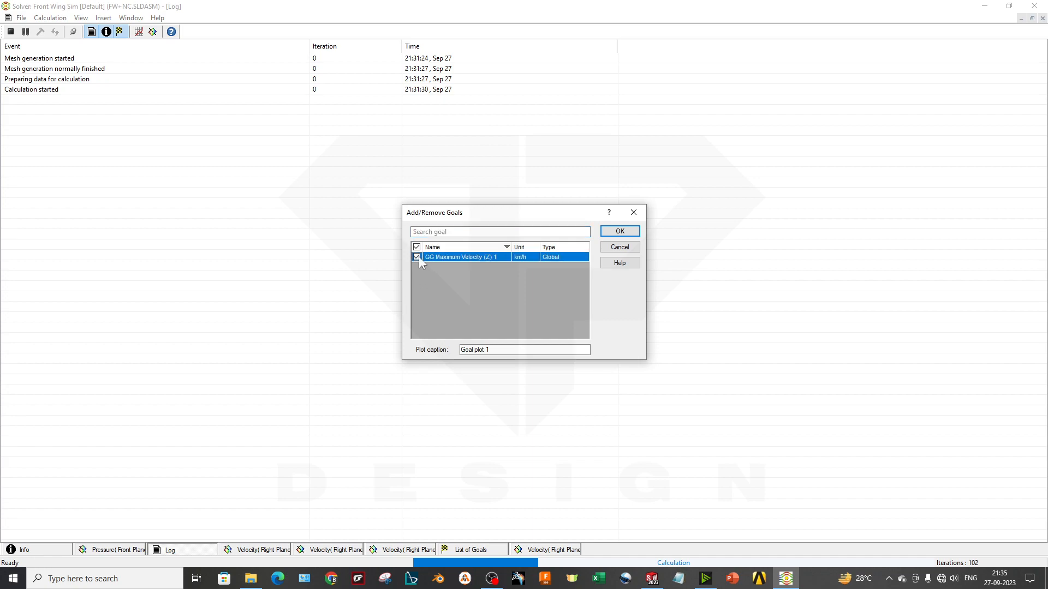
left_click(620, 231)
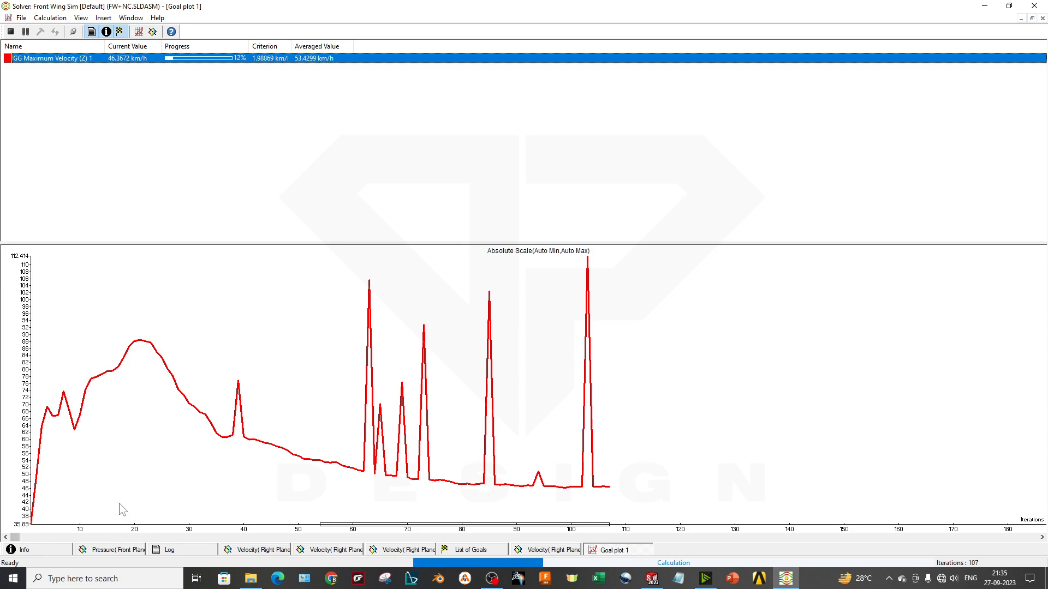
left_click(31, 525)
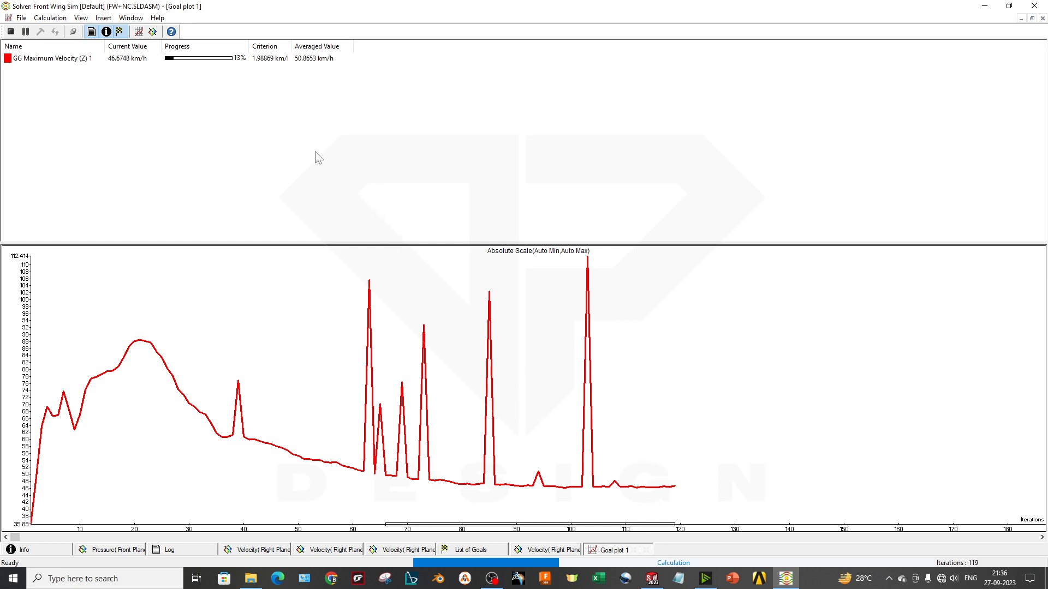
left_click(244, 57)
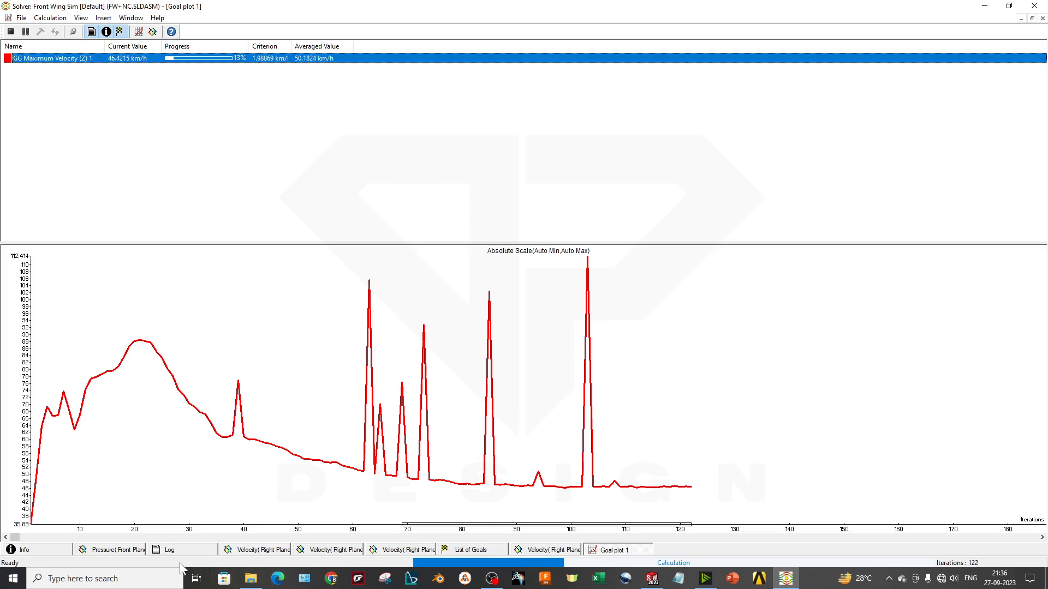
Check the calculation info again and create one more 4000x4000 Right Plane velocity isolines preview
left_click(54, 551)
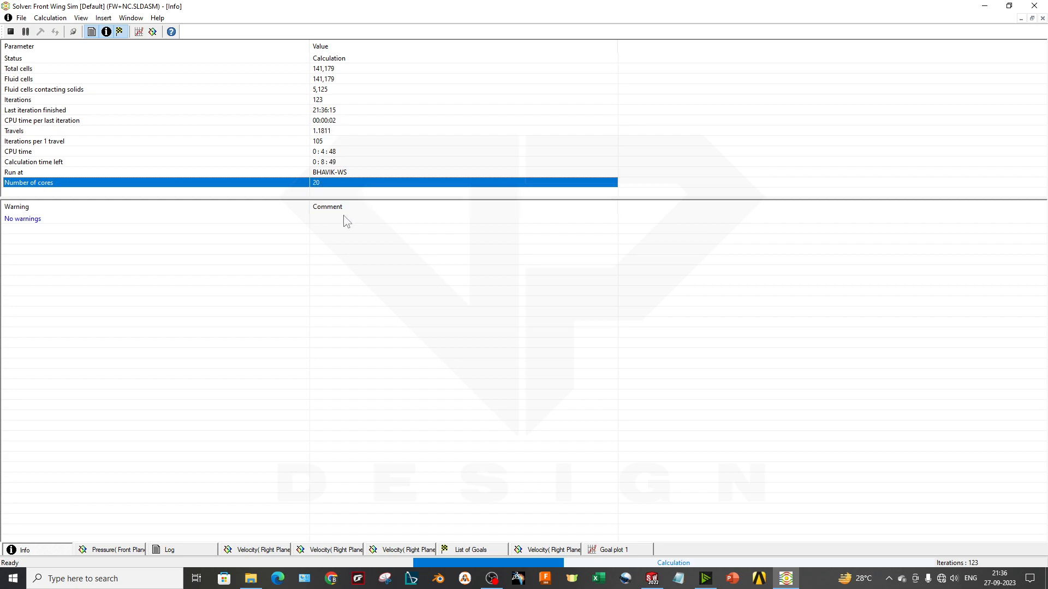
left_click(152, 32)
left_click(478, 317)
left_click(651, 233)
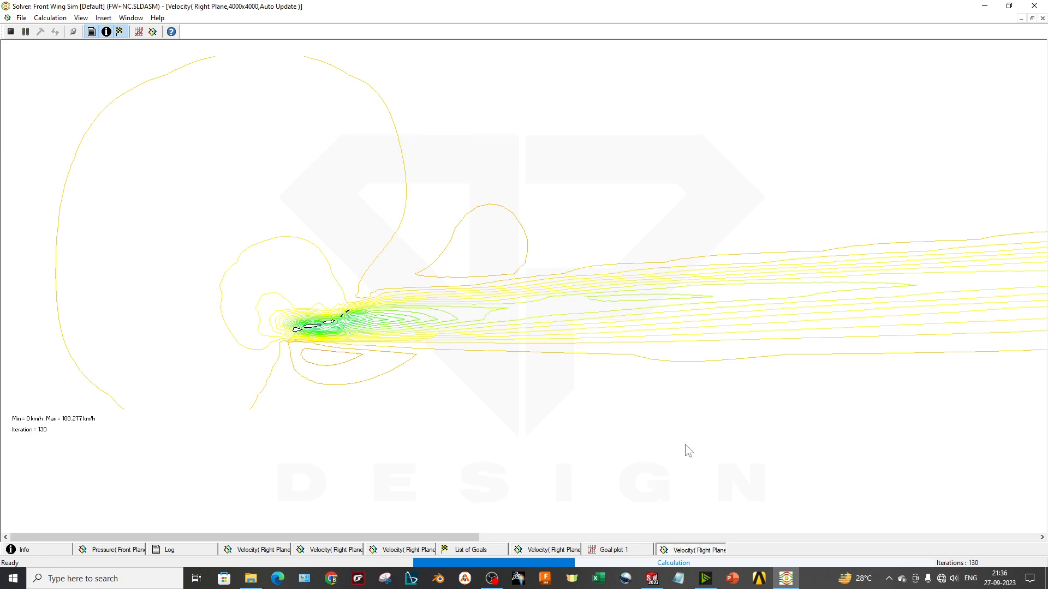
Open the Flow Simulation user's guide, enlarge its window, and read the Monitoring Calculation overview
left_click(171, 32)
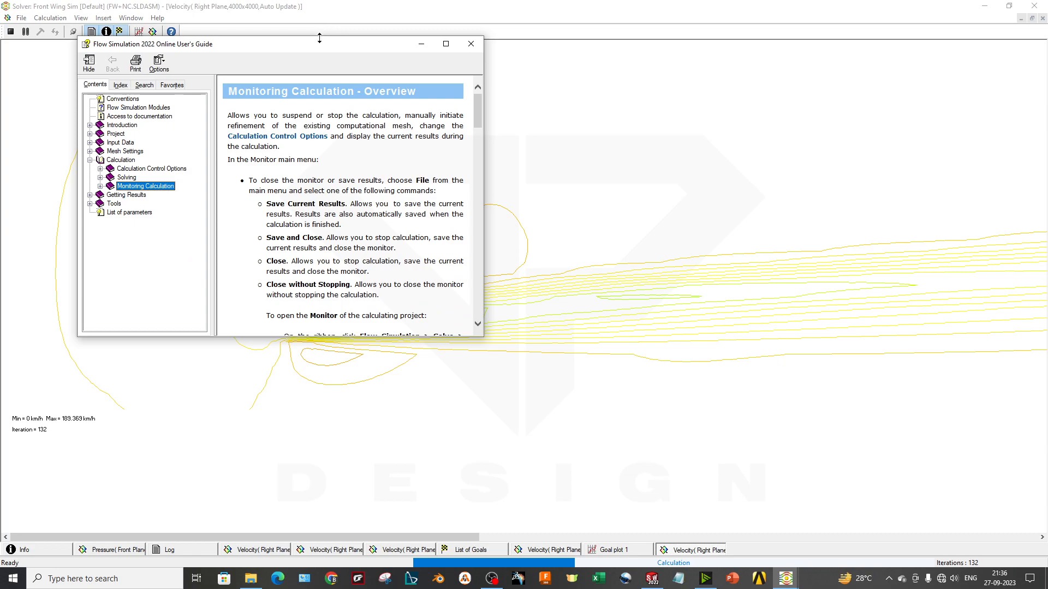
left_click_drag(313, 45, 262, 50)
left_click_drag(431, 343, 936, 522)
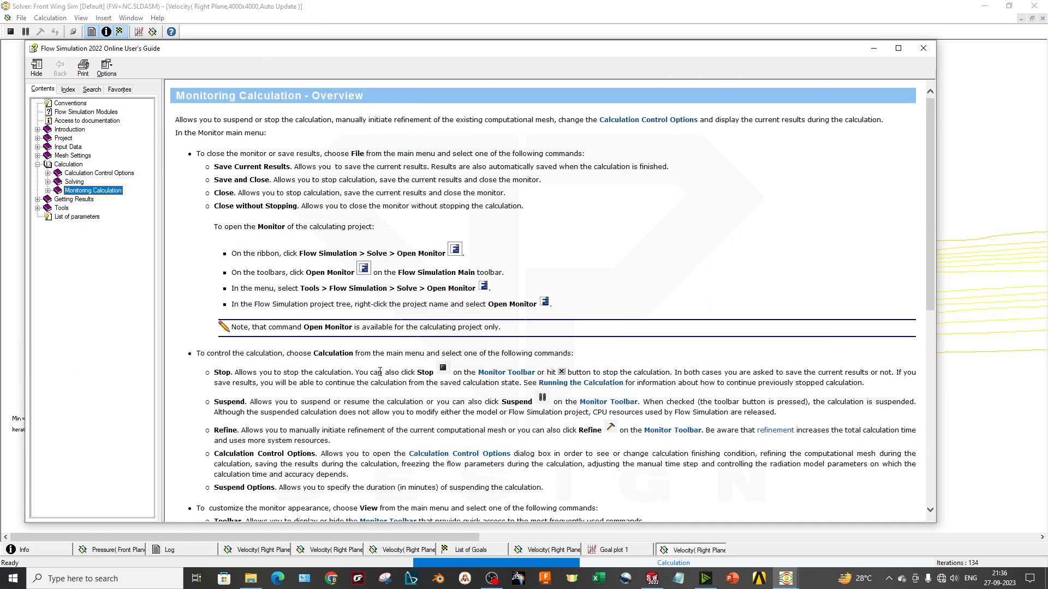
scroll(381, 288, "down", 2)
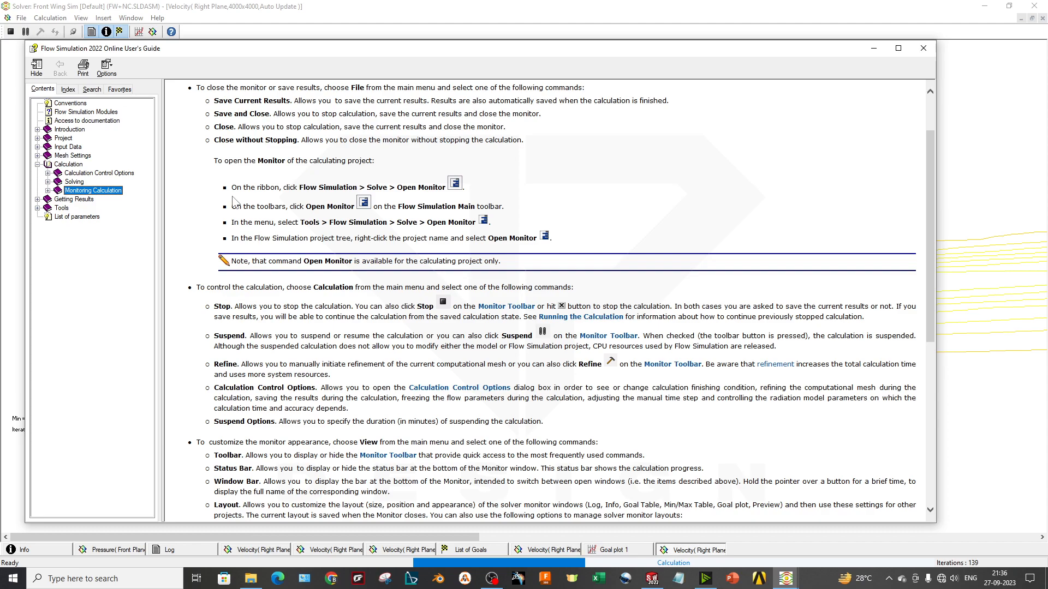
scroll(315, 238, "down", 10)
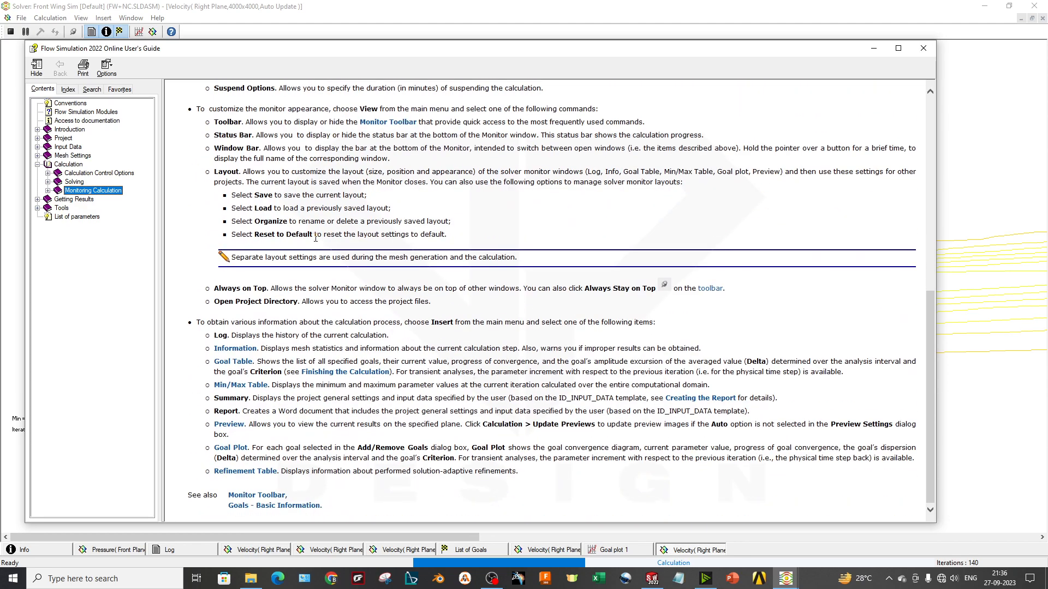
Browse the Monitoring Calculation help topics from Monitor toolbar through Goal table, Min/Max table and Refinement table to Suspend options
scroll(323, 324, "up", 4)
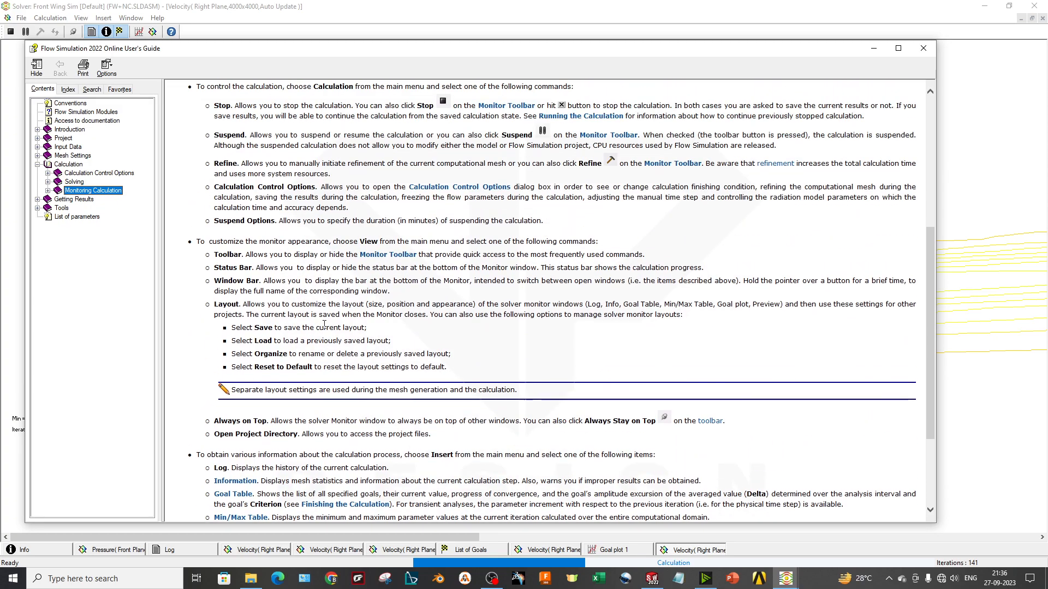
left_click(48, 190)
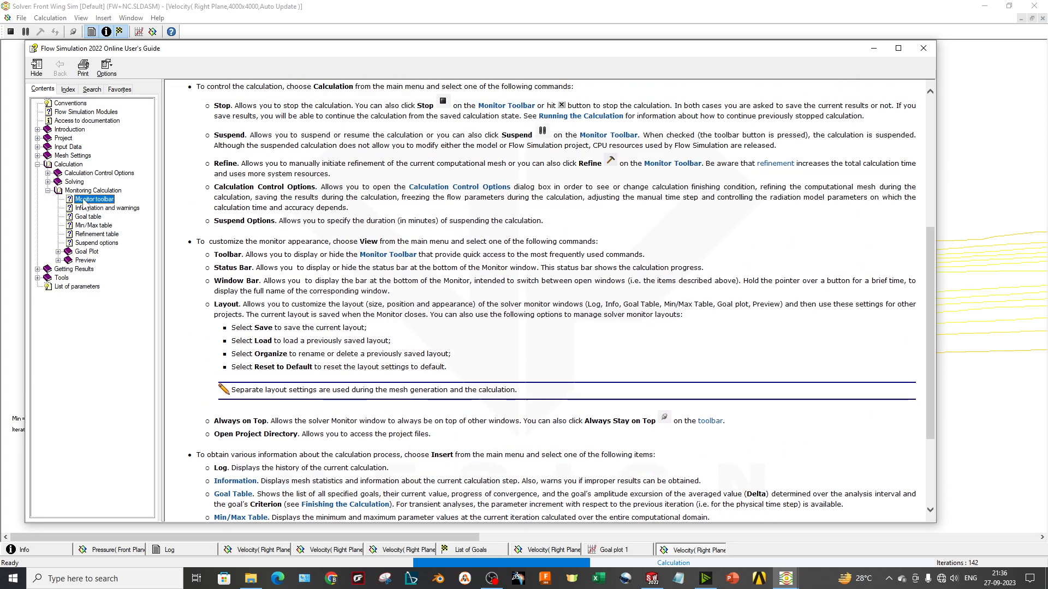
left_click(87, 199)
left_click(95, 208)
left_click(89, 216)
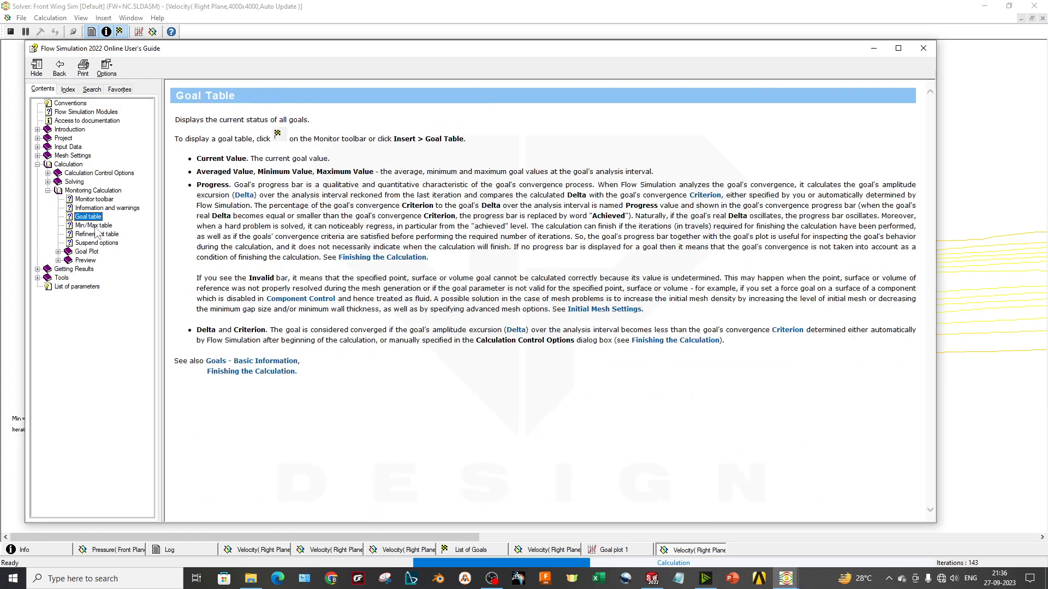
left_click(94, 226)
left_click(102, 235)
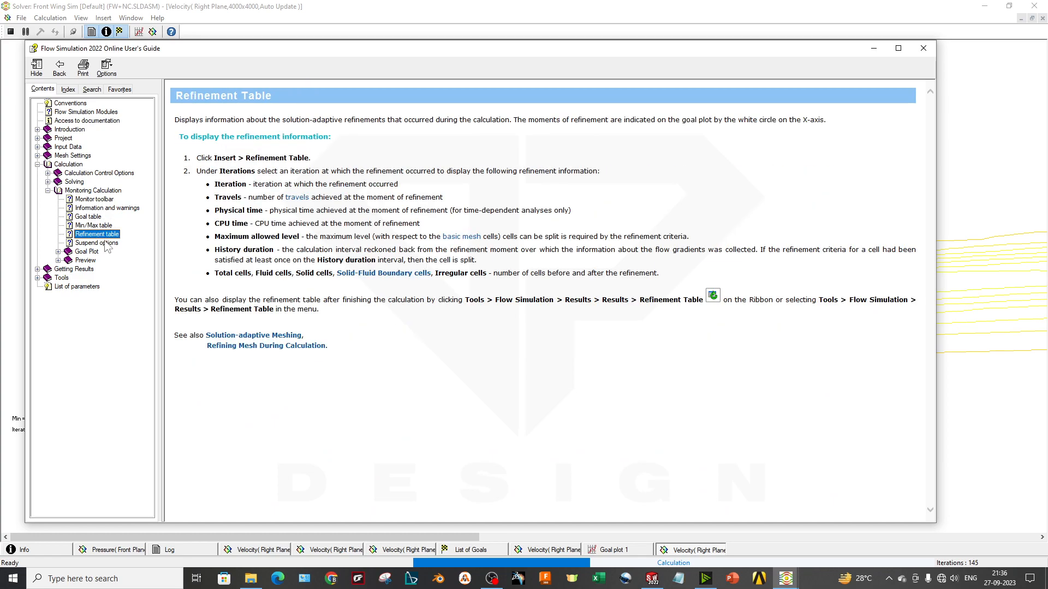
left_click(107, 244)
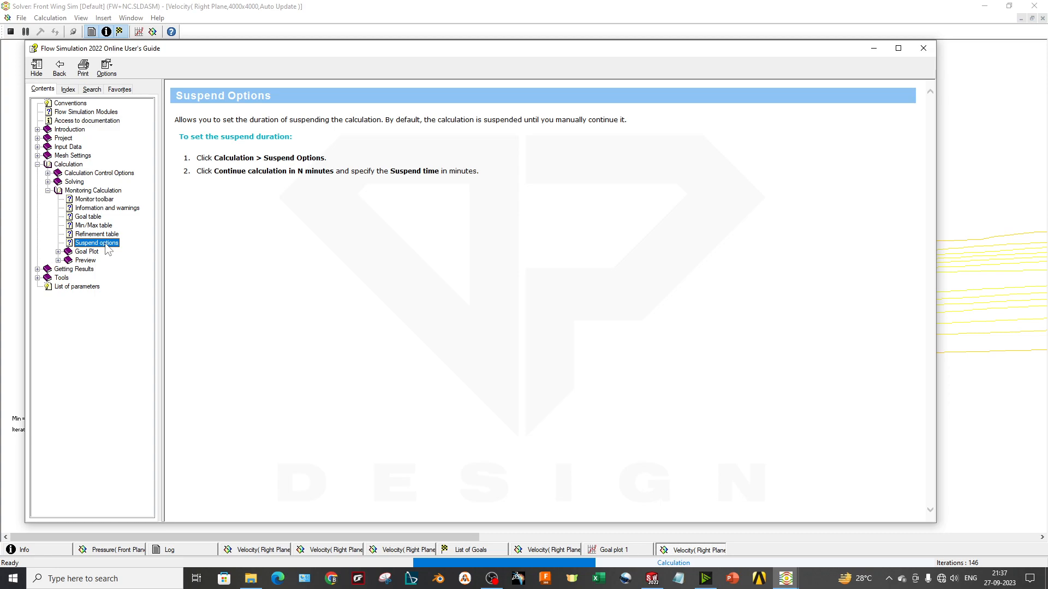
Look through the Goal Plot help topics on creating and editing goal plots and goal values, and close the user's guide
left_click(64, 252)
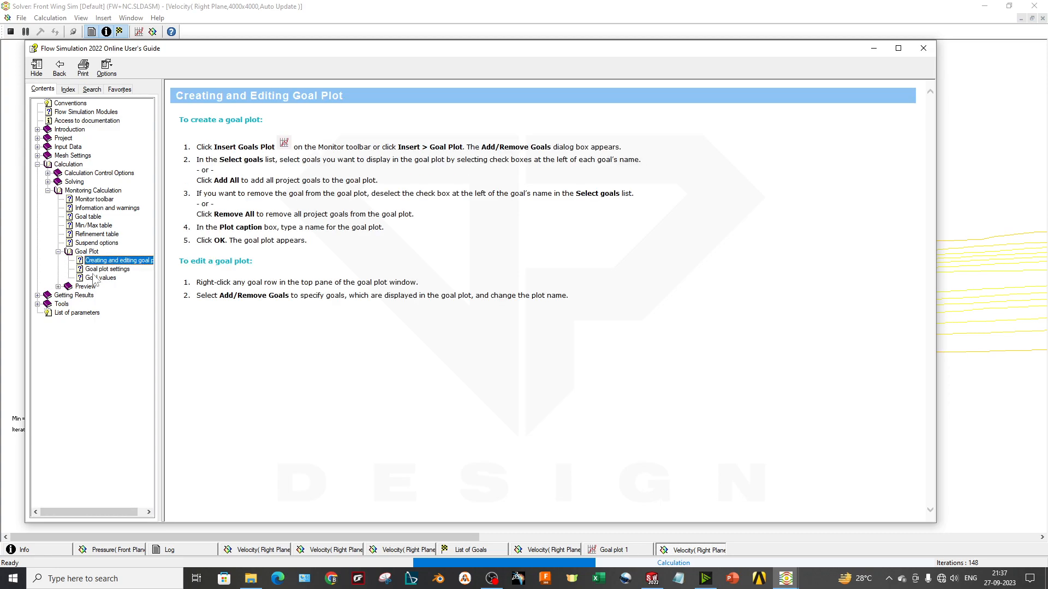
left_click(95, 279)
left_click(915, 48)
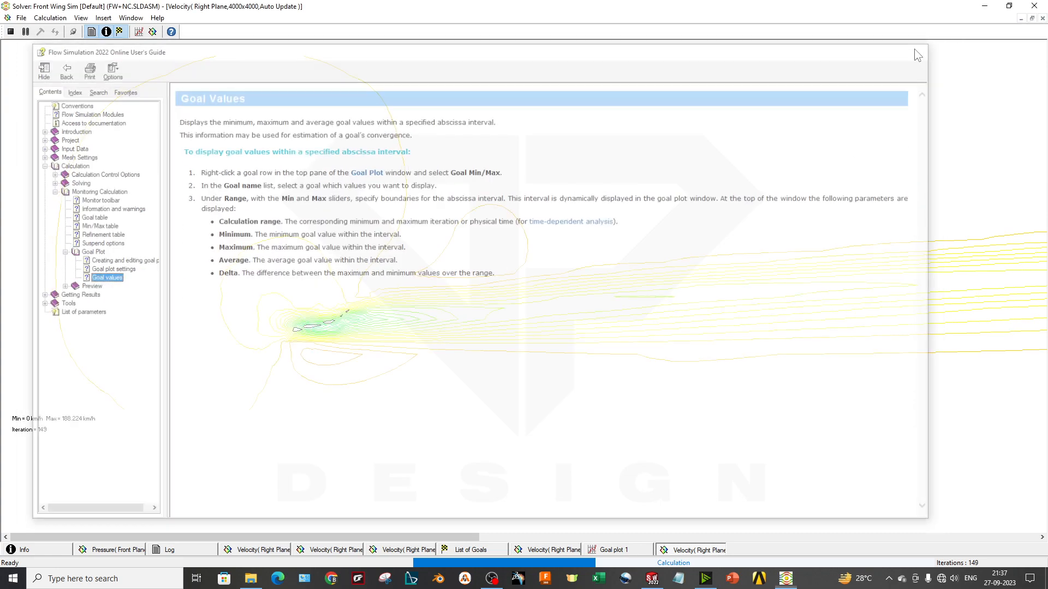
Check the Right Plane velocity preview, the goal's convergence progress in the goal list, and the calculation's remaining time
left_click(554, 550)
left_click(472, 550)
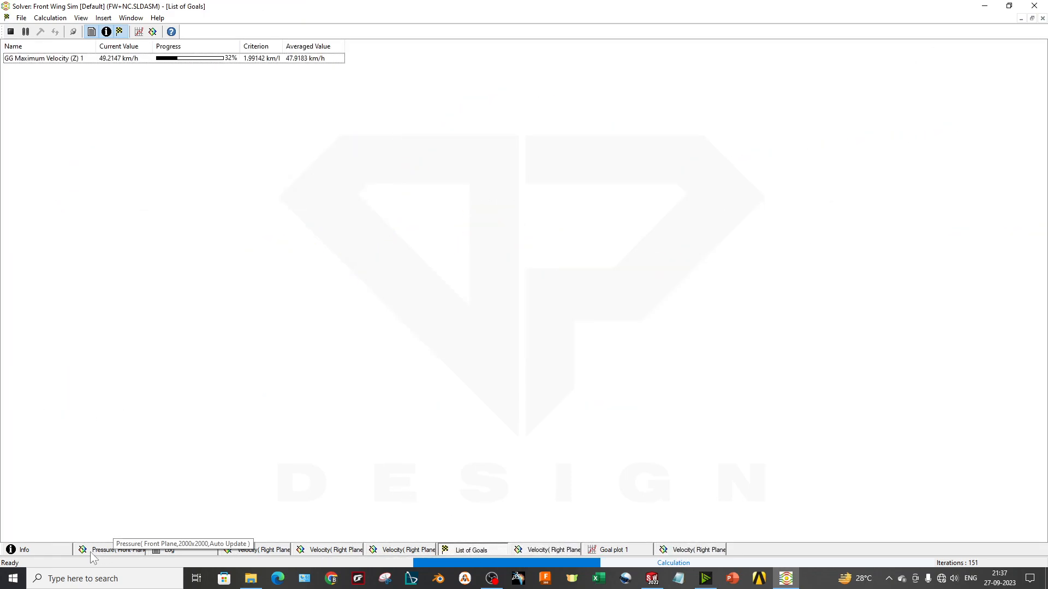
left_click(69, 550)
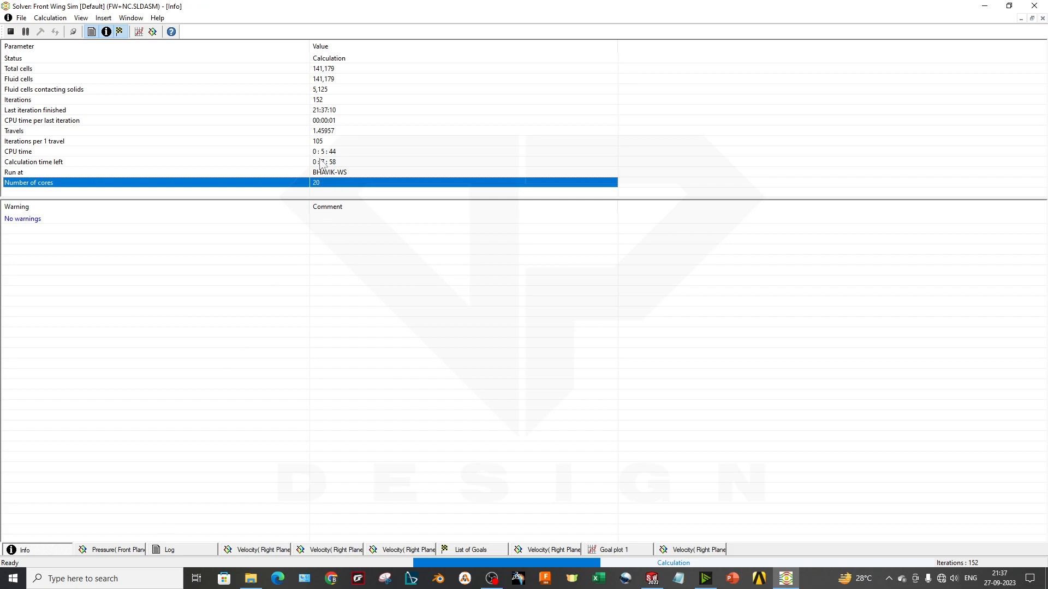
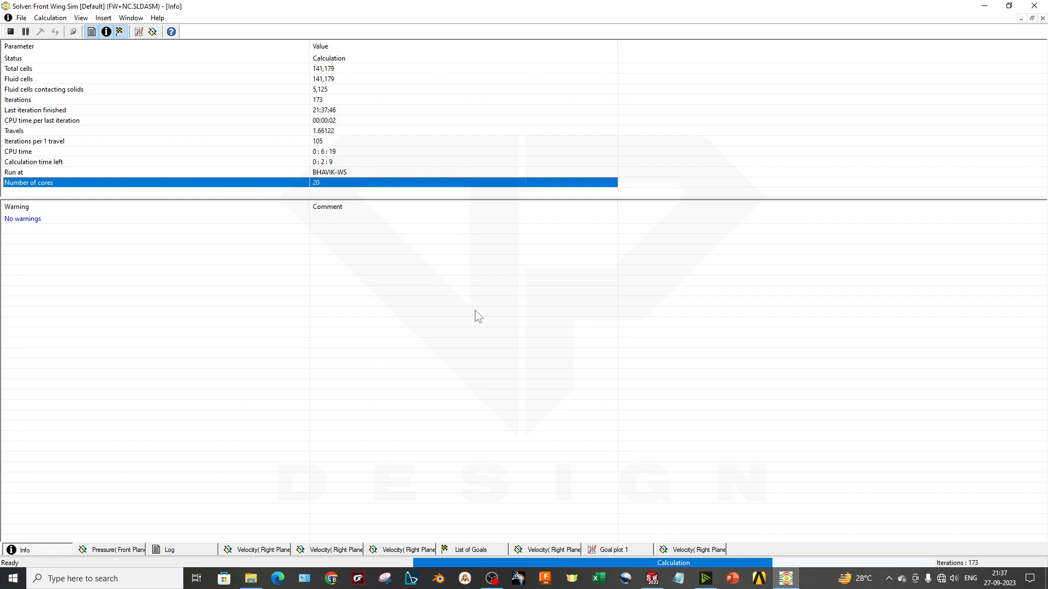
Check the 2000x2000 and 4000x4000 Right Plane velocity previews and the solver's remaining calculation time
left_click(327, 550)
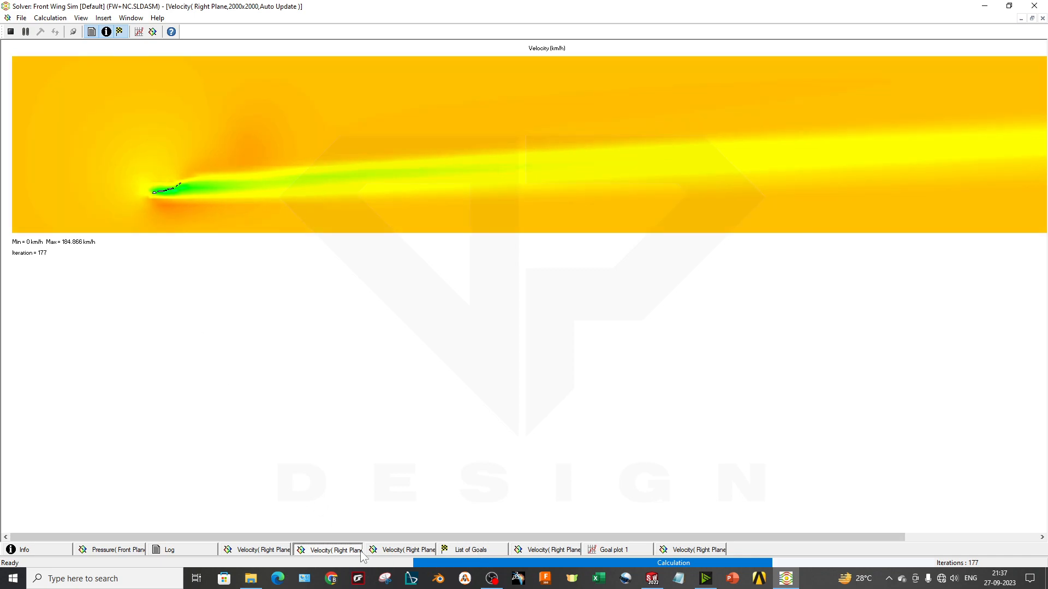
left_click(395, 552)
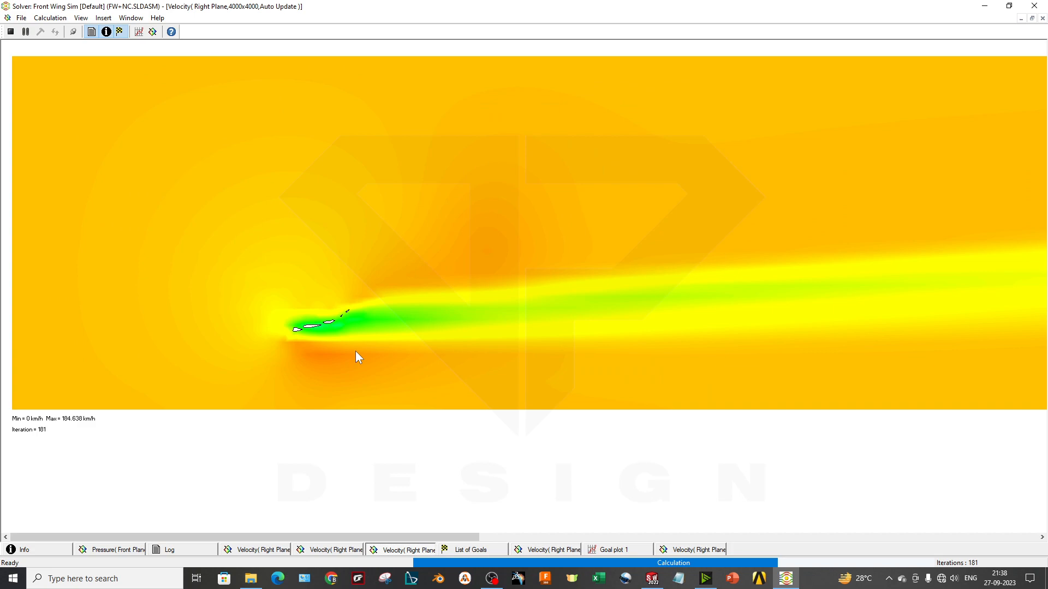
left_click(32, 550)
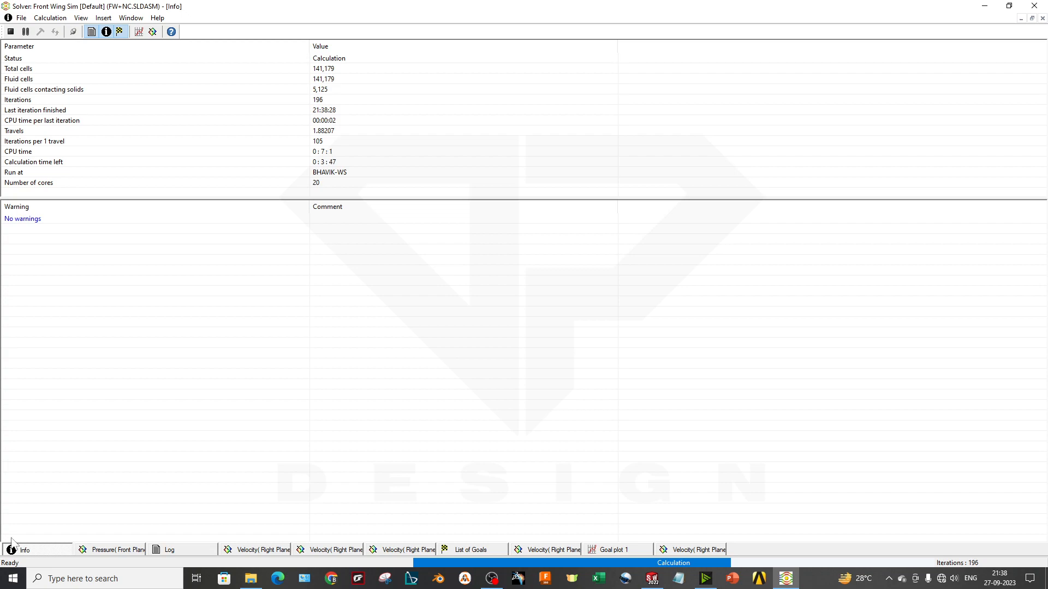
left_click(327, 172)
left_click(345, 165)
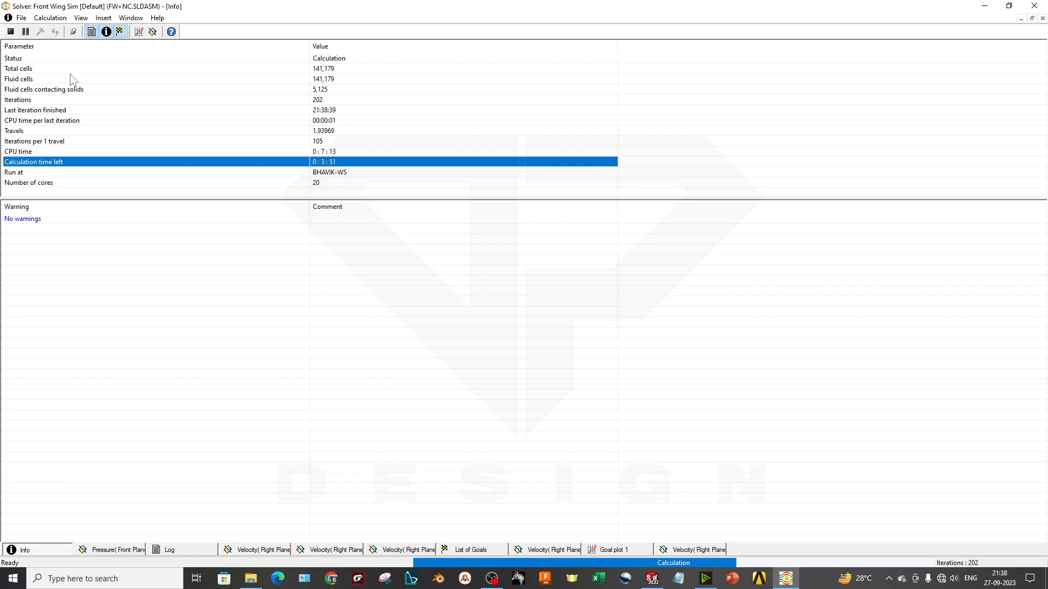
Close the solver window once the calculation is over and switch to the FW+NC assembly in SOLIDWORKS
left_click(21, 19)
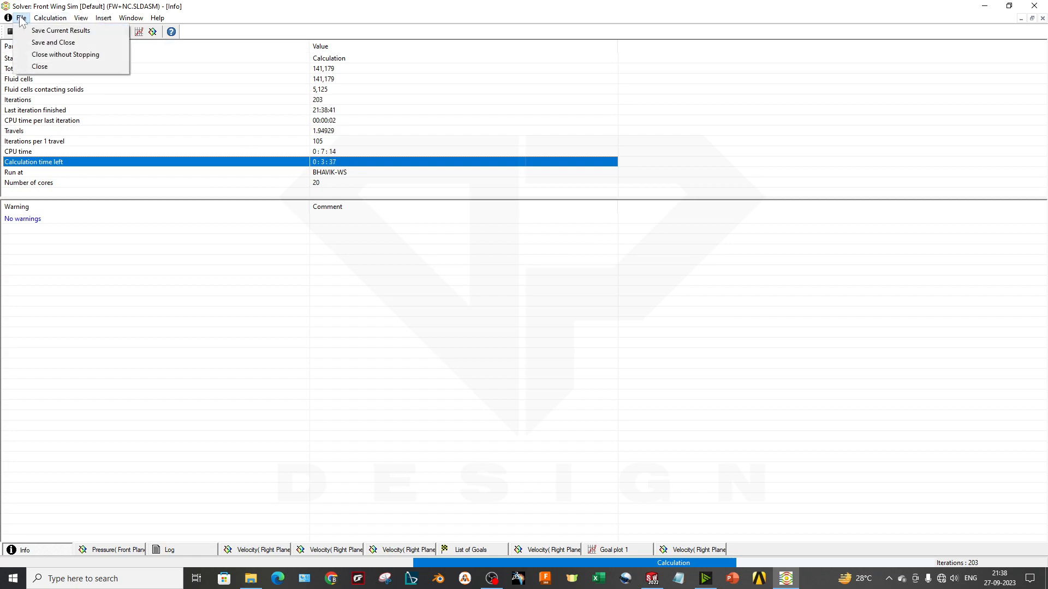
left_click(6, 51)
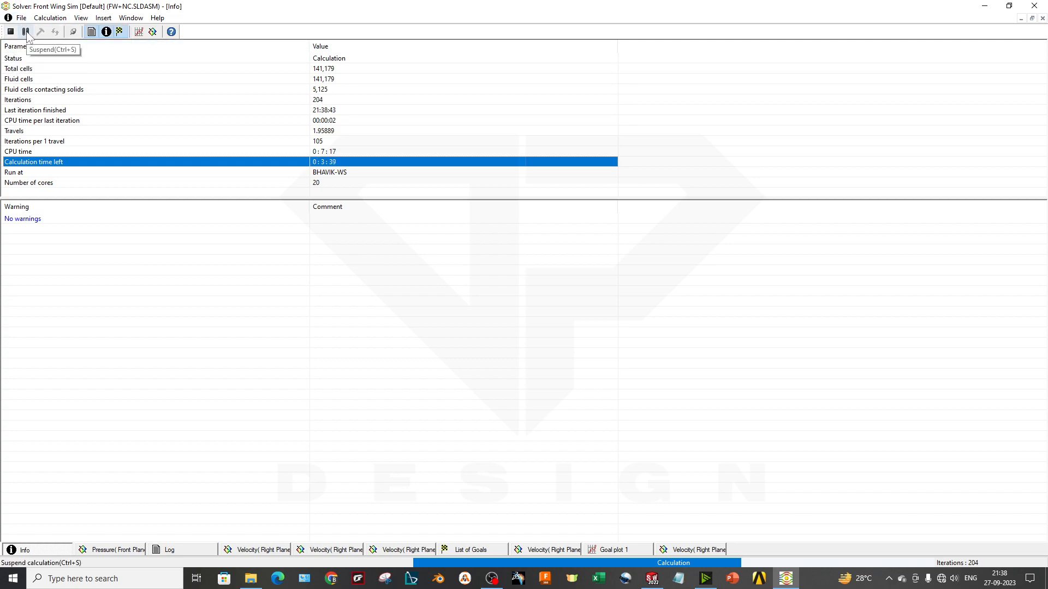
left_click(25, 32)
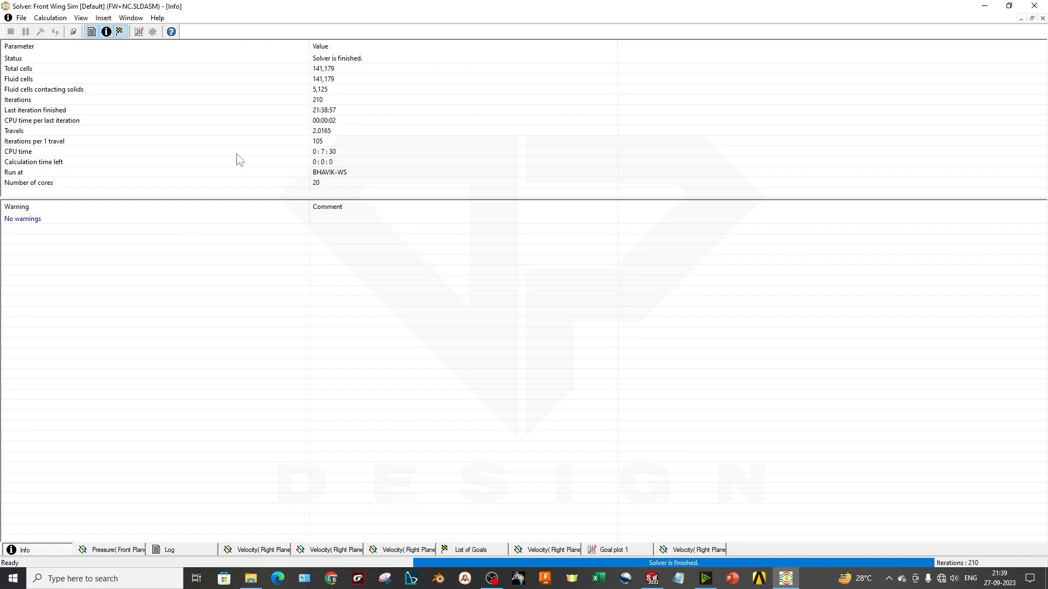
left_click(1034, 6)
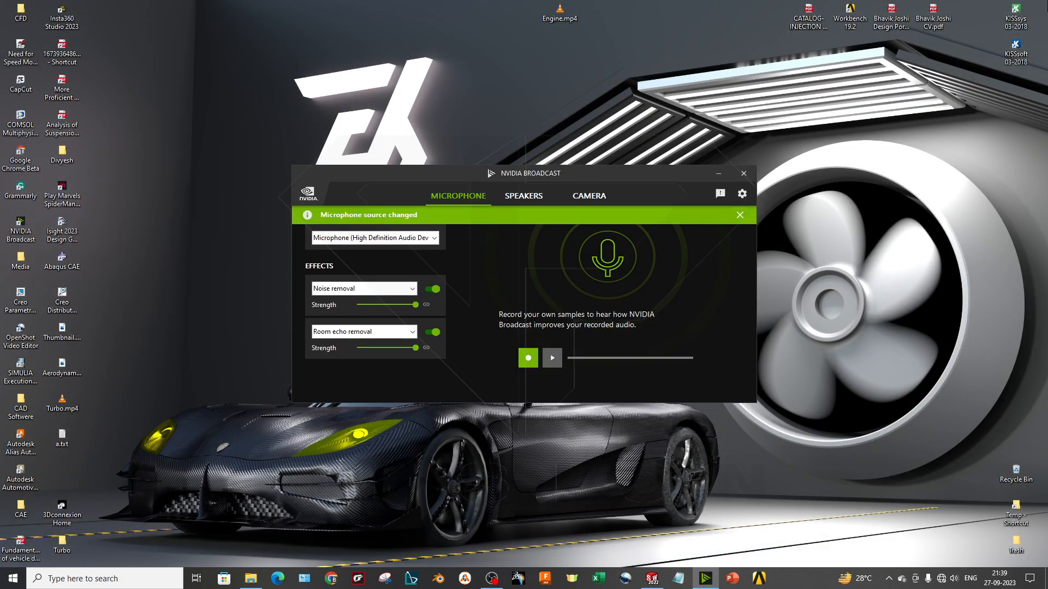
left_click(652, 579)
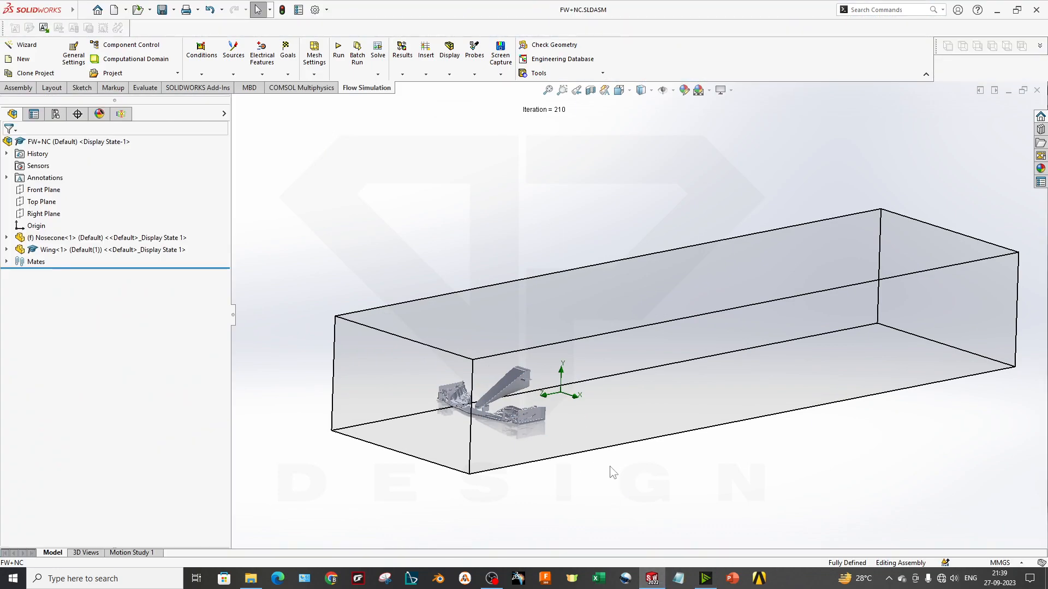
Display the Front Wing Sim analysis tree and expand its loaded results
scroll(606, 459, "down", 6)
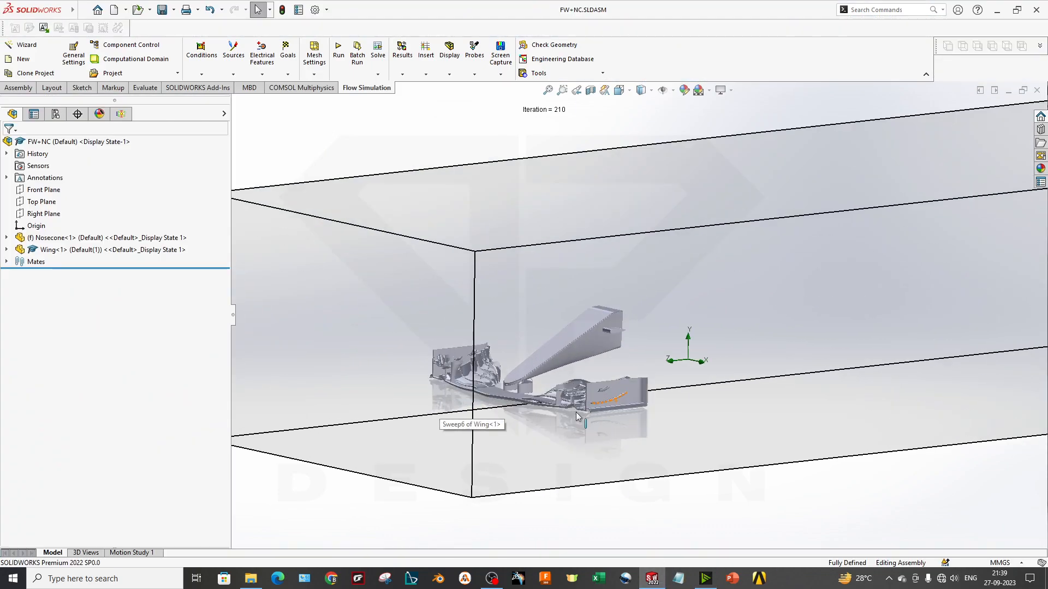
scroll(491, 407, "up", 1)
left_click(121, 113)
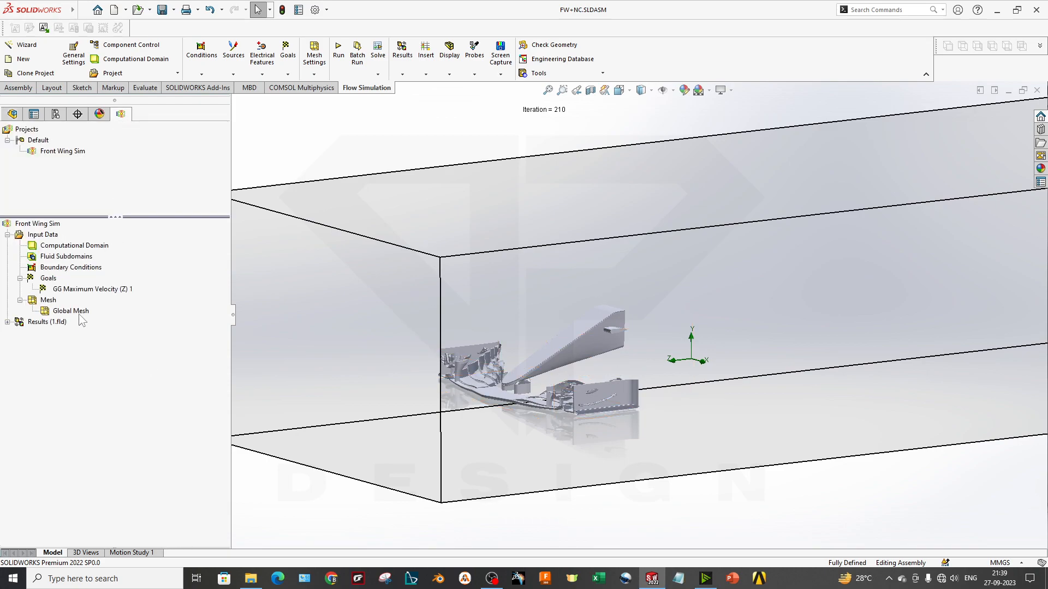
left_click(7, 321)
right_click(54, 323)
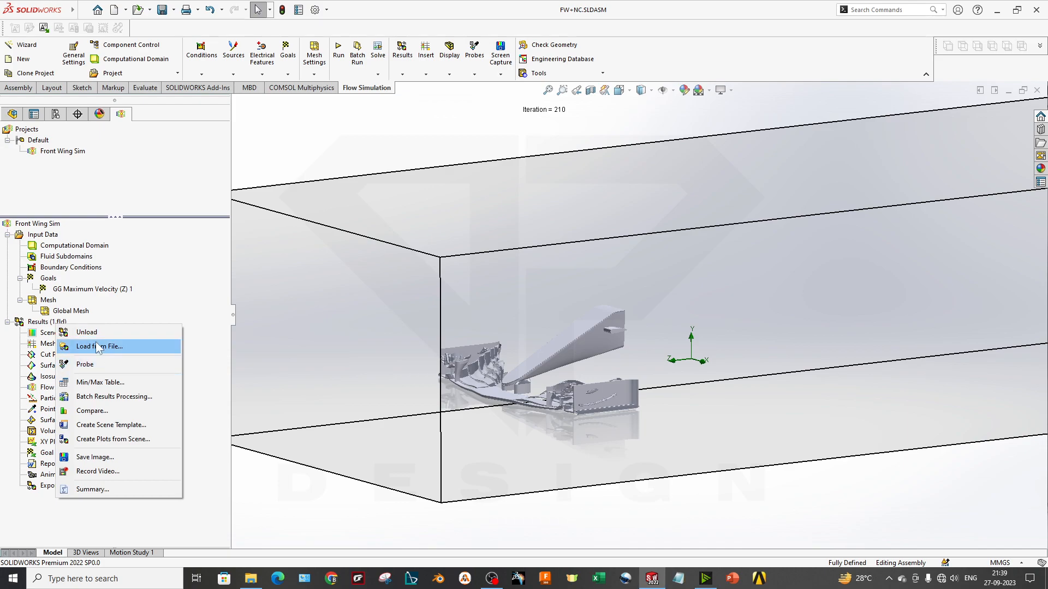
left_click(36, 320)
right_click(52, 327)
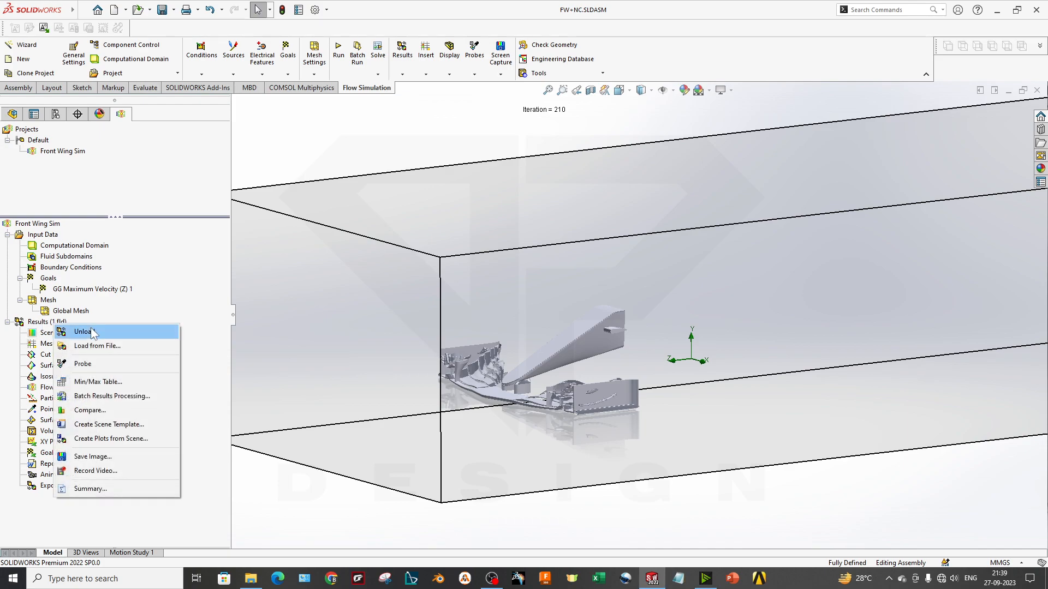
left_click(36, 326)
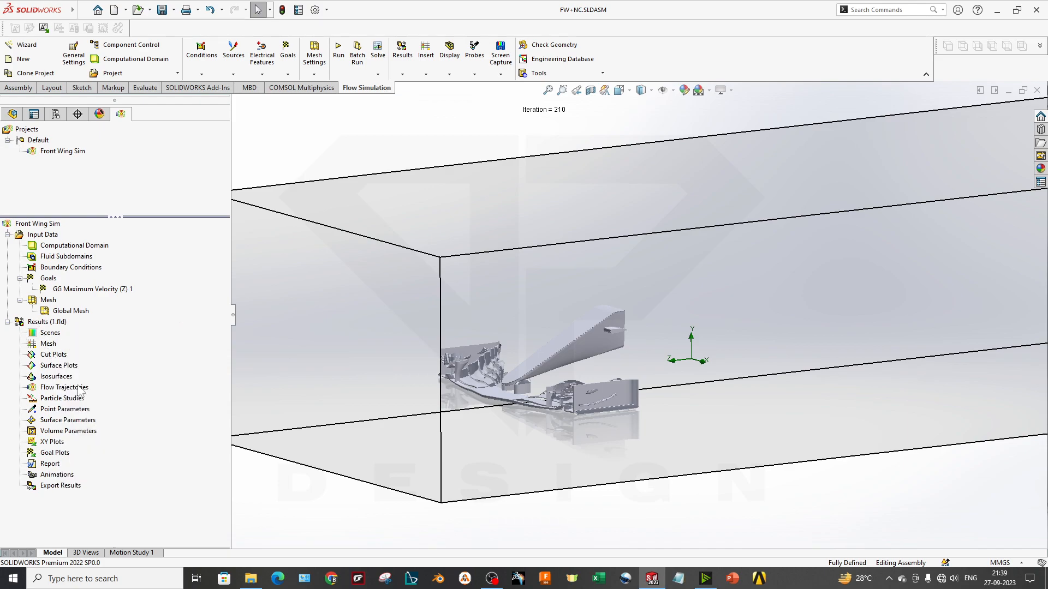
scroll(610, 369, "up", 3)
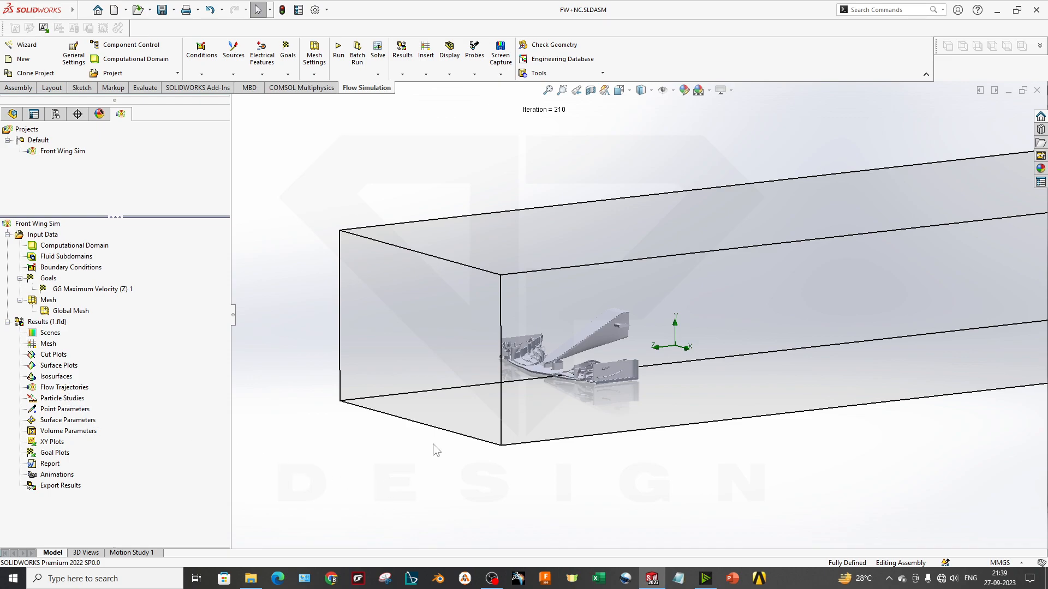
right_click(59, 389)
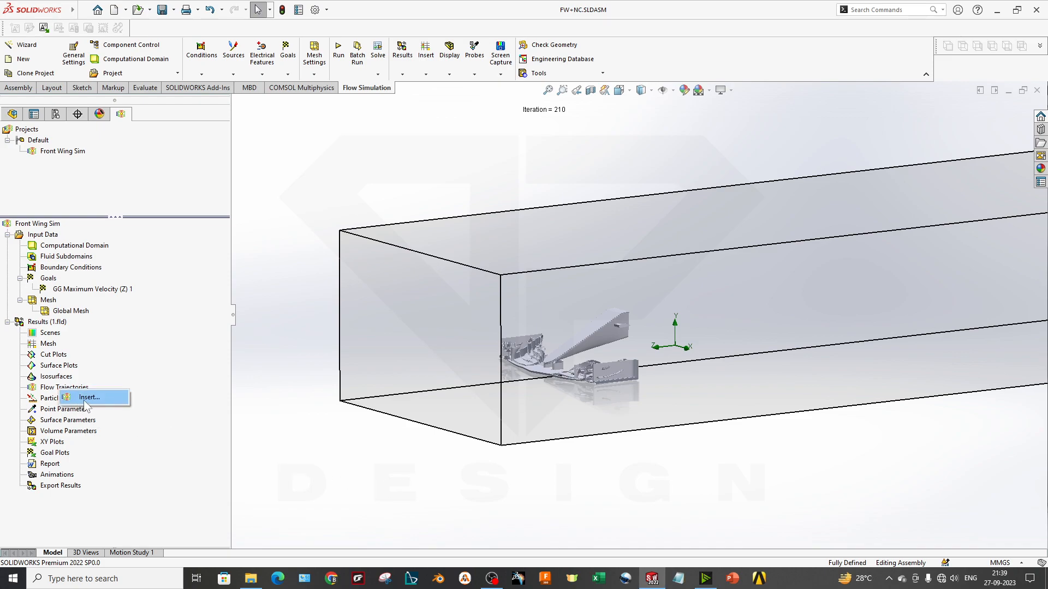
left_click(84, 401)
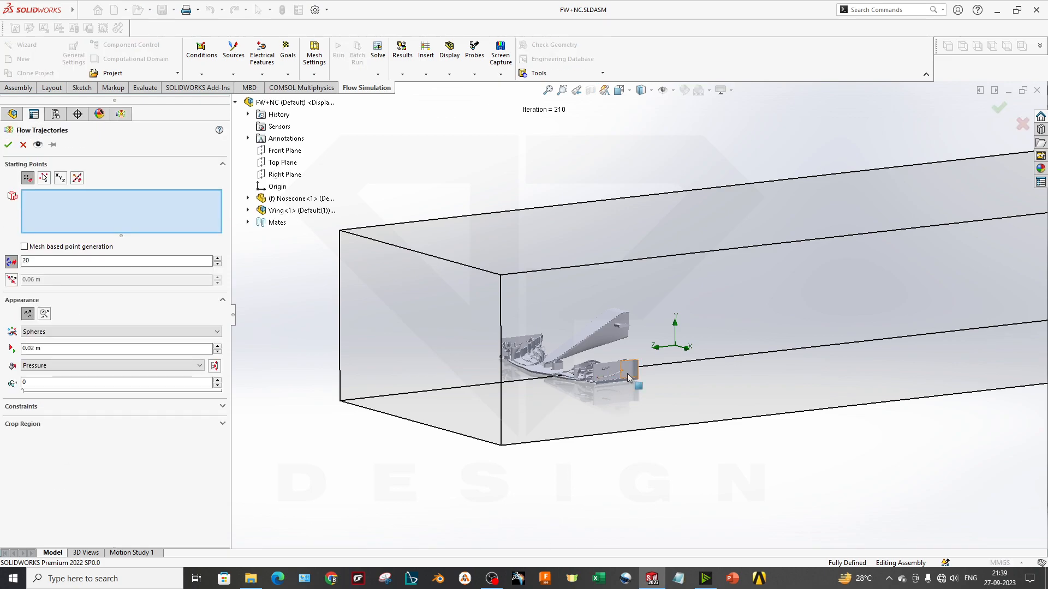
scroll(567, 404, "down", 6)
scroll(557, 394, "up", 10)
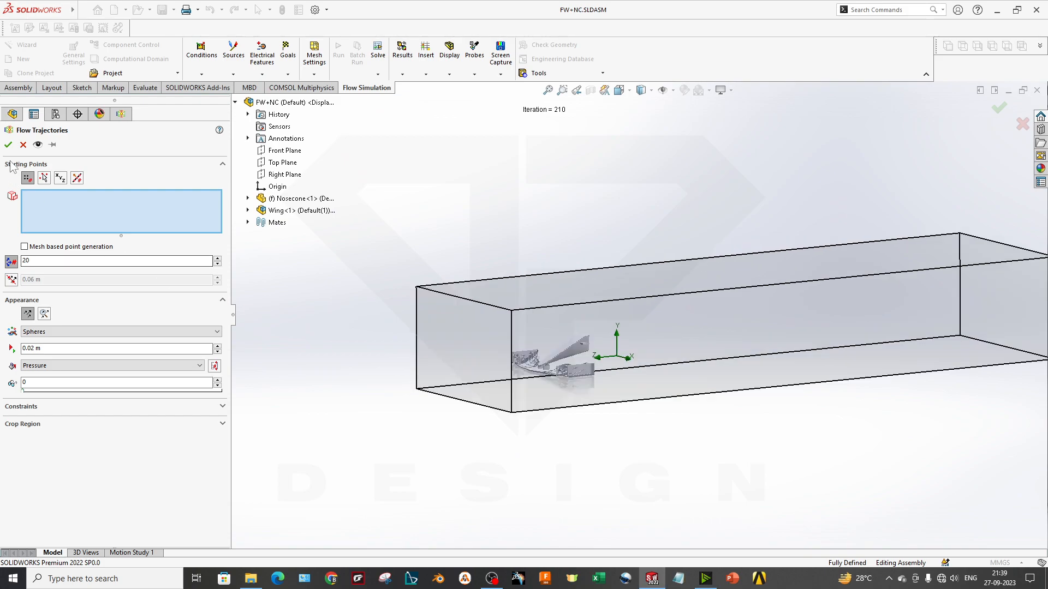
left_click(23, 145)
Hide the computational domain box so only the front wing and nosecone are shown
right_click(55, 246)
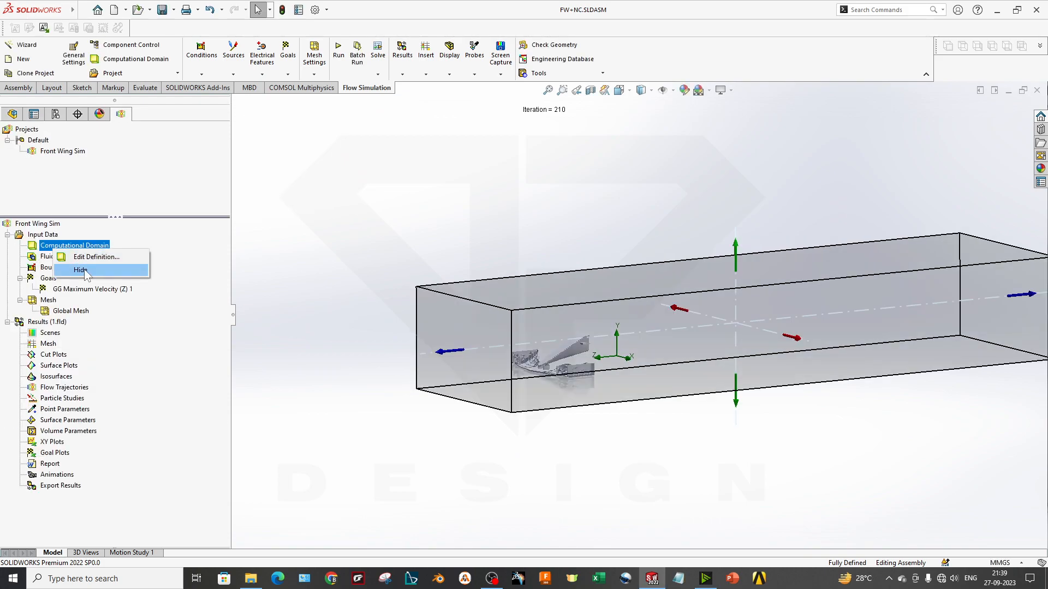
left_click(81, 270)
scroll(569, 358, "down", 4)
scroll(569, 357, "down", 3)
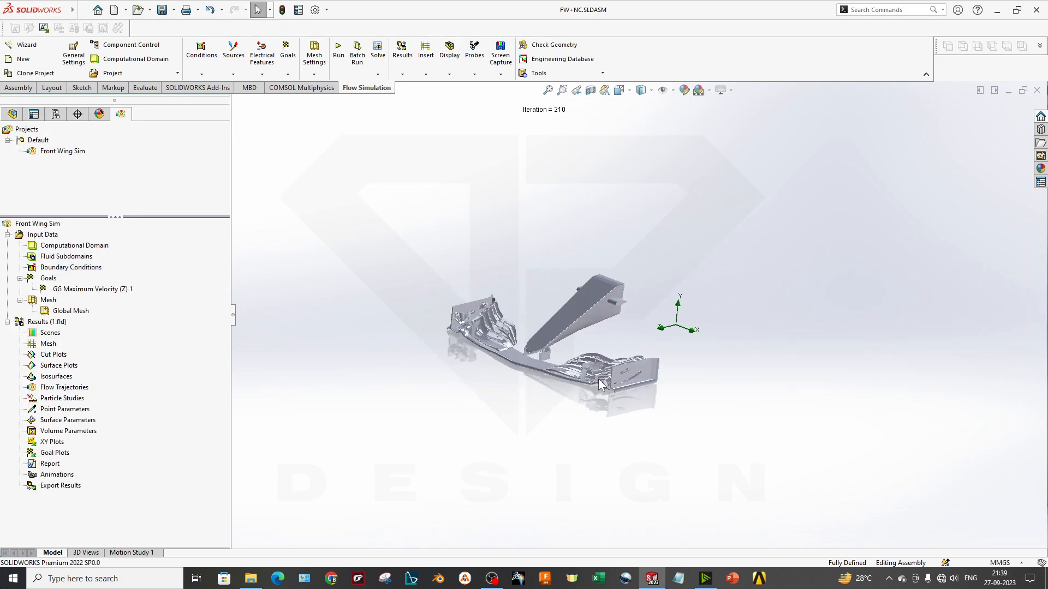
scroll(551, 407, "down", 2)
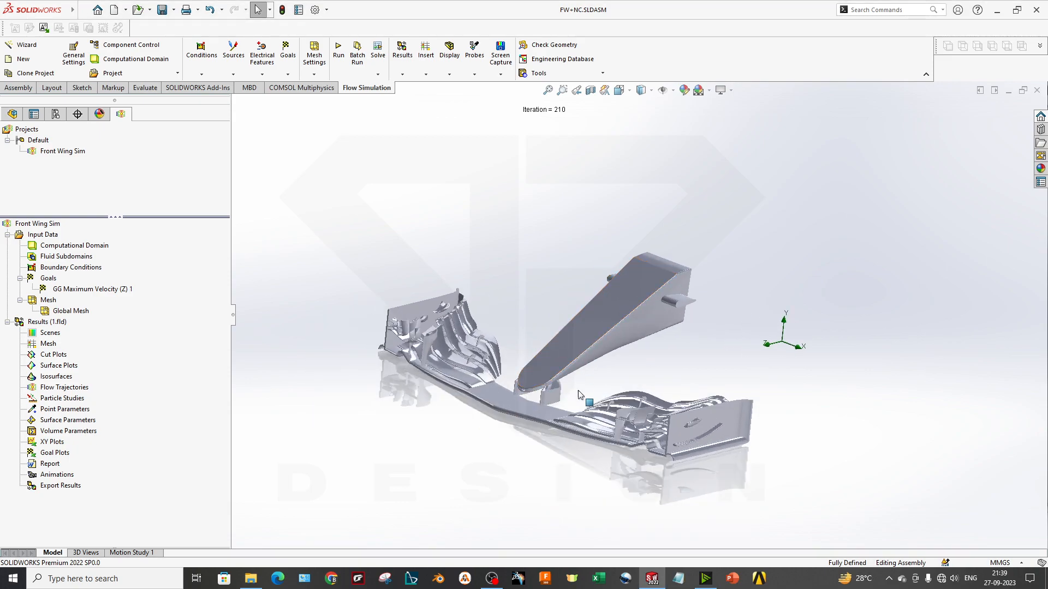
Create a flow trajectories plot starting from the Front Plane, offset about 2.35 m so it sits ahead of the wing
right_click(58, 389)
left_click(106, 401)
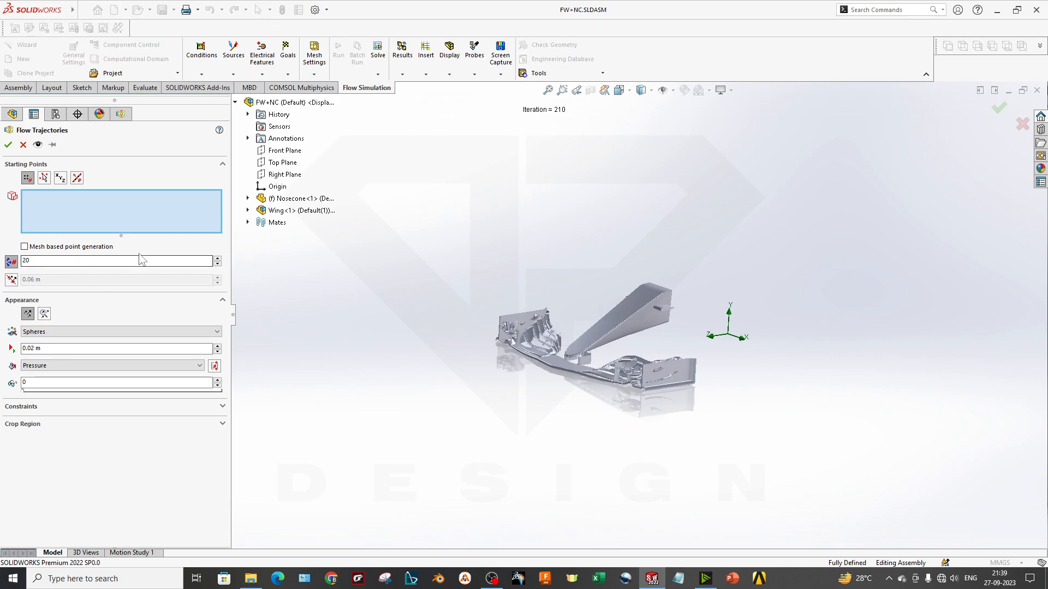
left_click(284, 150)
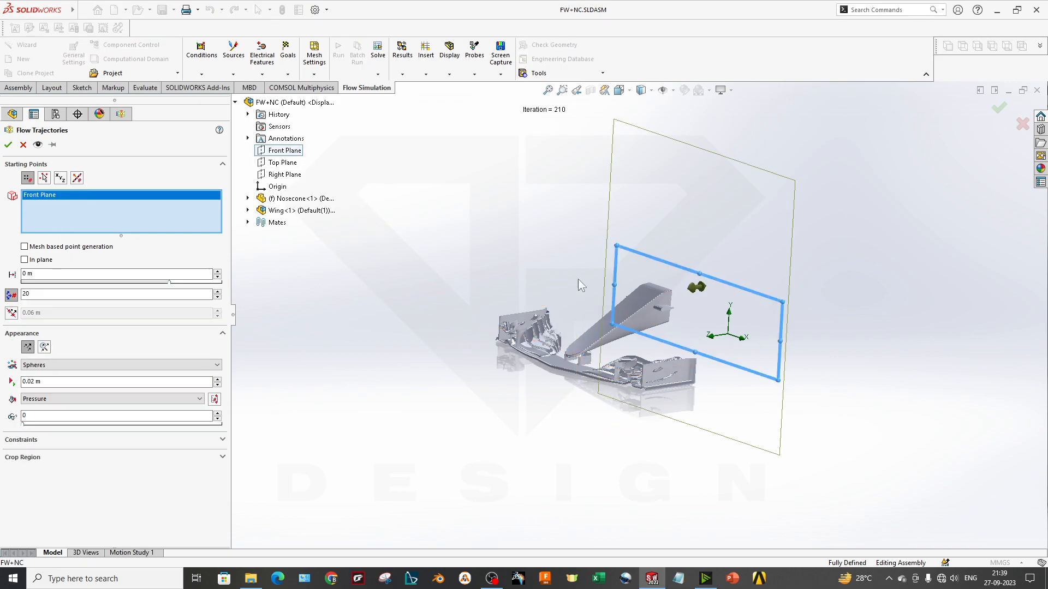
middle_click_drag(563, 274, 579, 276)
scroll(579, 279, "up", 1)
left_click_drag(677, 294, 503, 323)
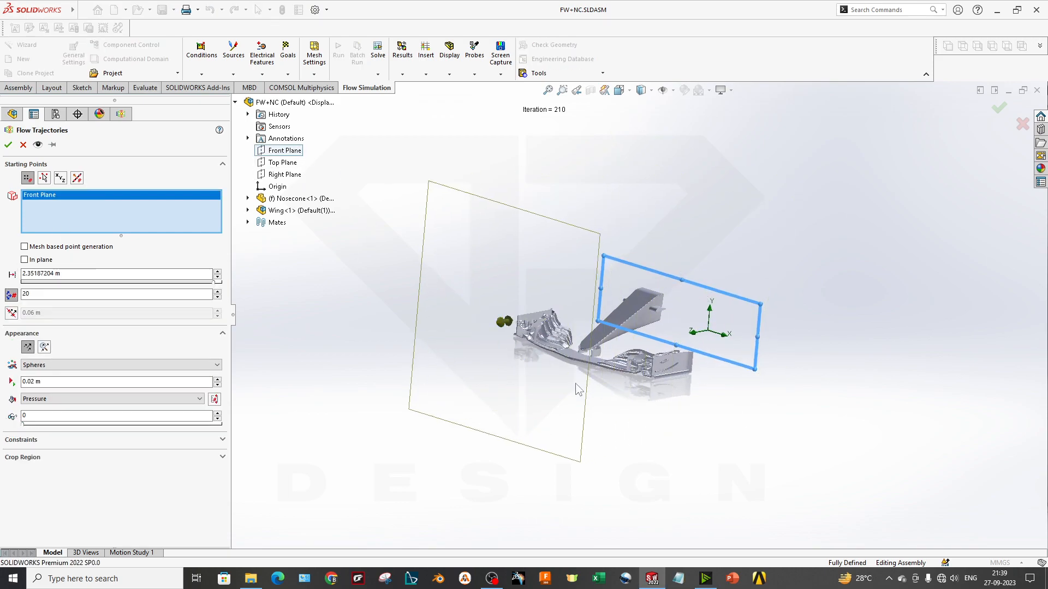
middle_click_drag(557, 382, 585, 389)
left_click_drag(33, 294, 4, 295)
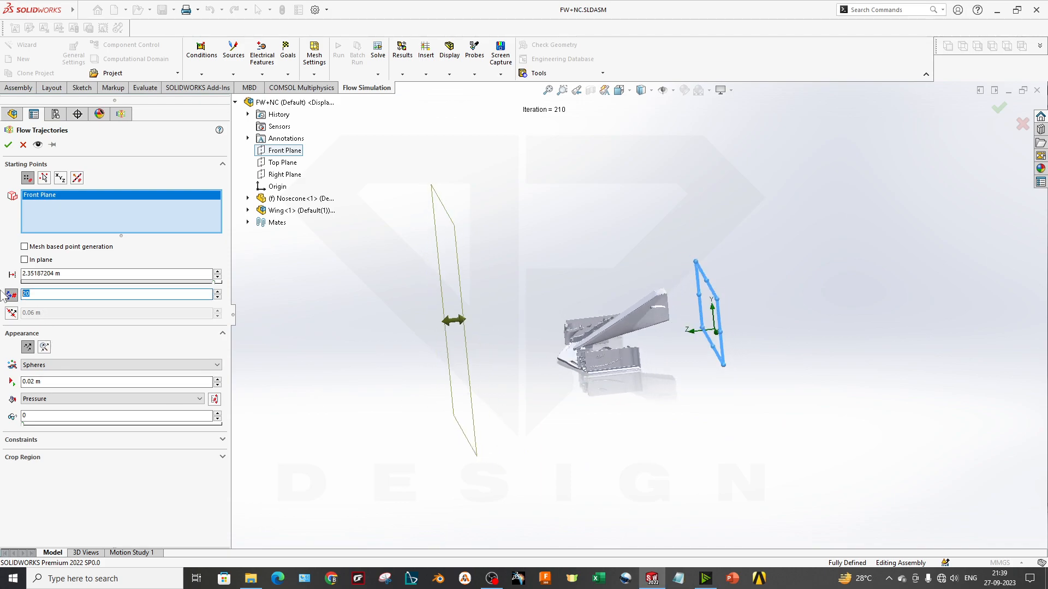
left_click(7, 145)
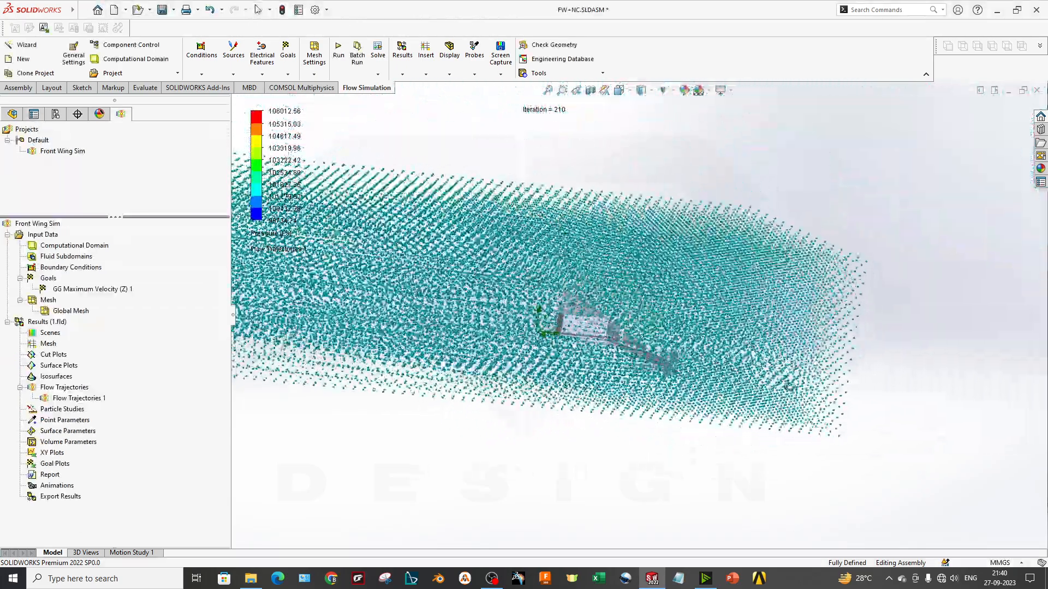
Inspect the Front Plane flow trajectories around the wing and delete that plot
middle_click_drag(938, 409, 562, 381)
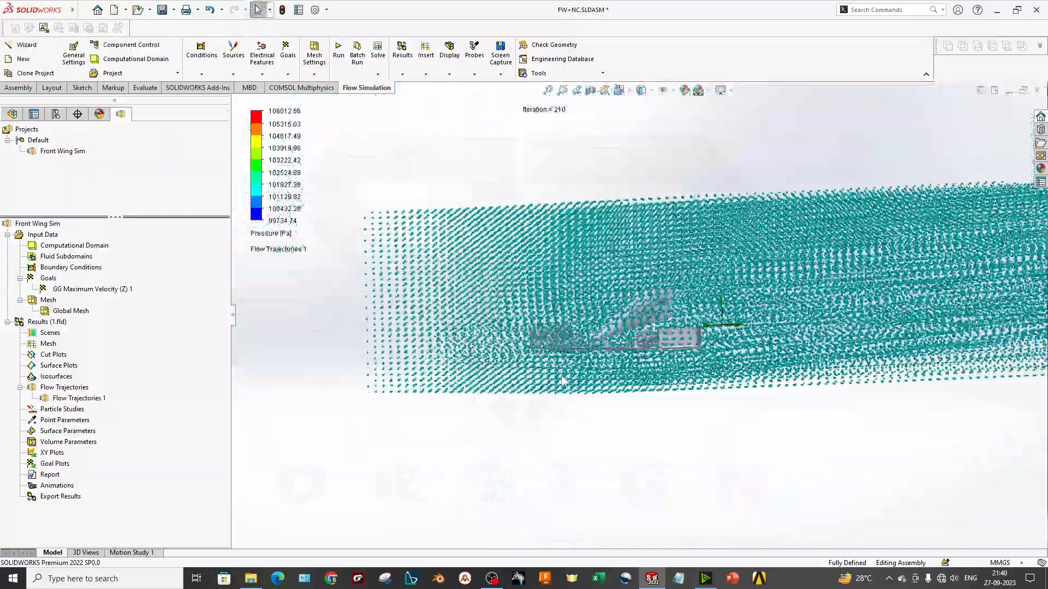
middle_click_drag(681, 330, 697, 334)
right_click(77, 399)
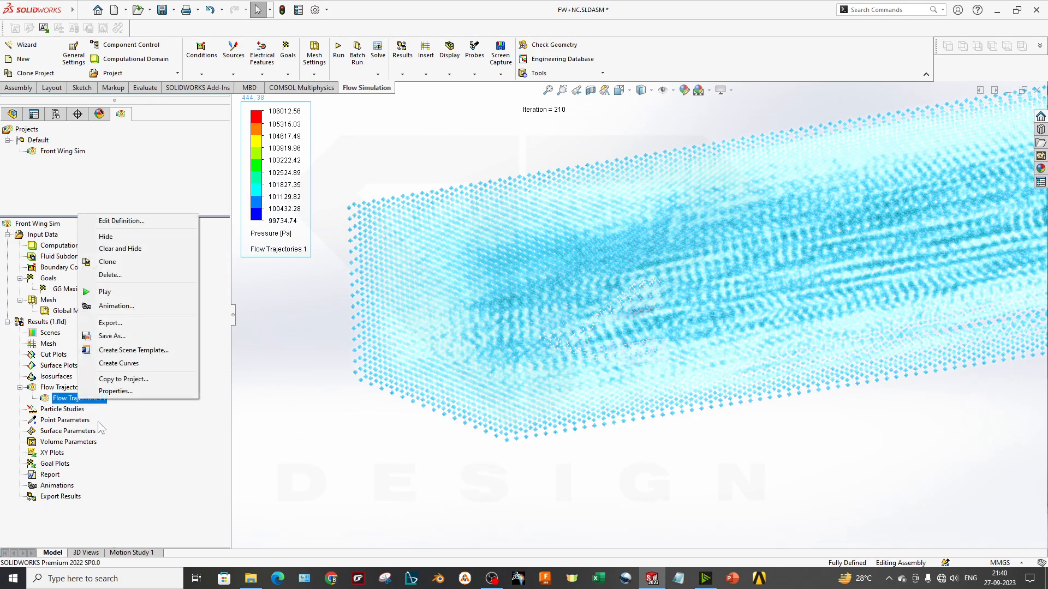
left_click(103, 275)
left_click(589, 253)
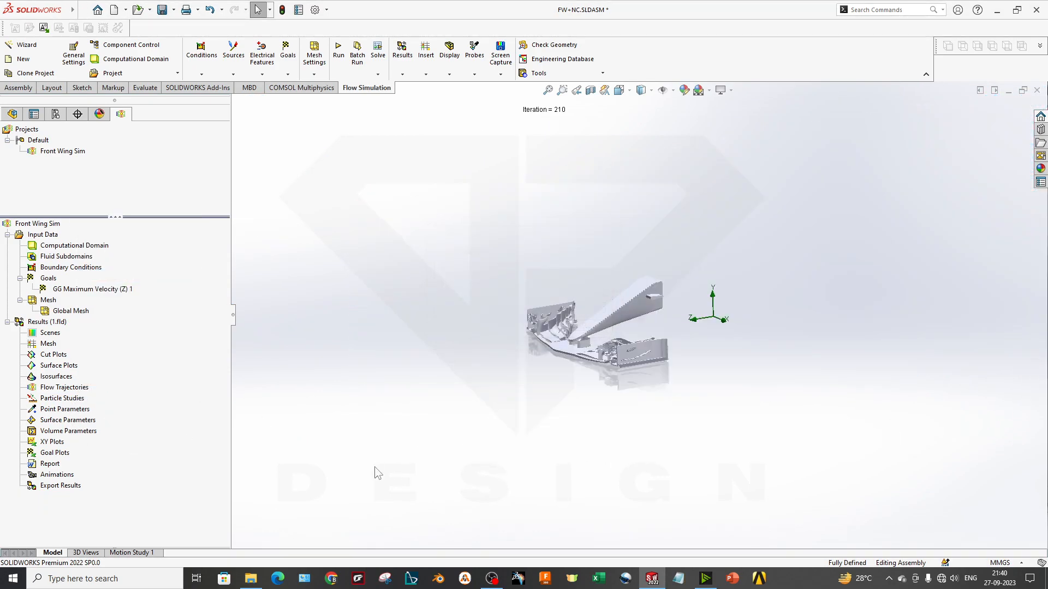
Start a new flow trajectories plot with starting points on faces and edges of the flaps and main plane on the wing's -X half
right_click(59, 388)
left_click(101, 396)
scroll(487, 344, "down", 3)
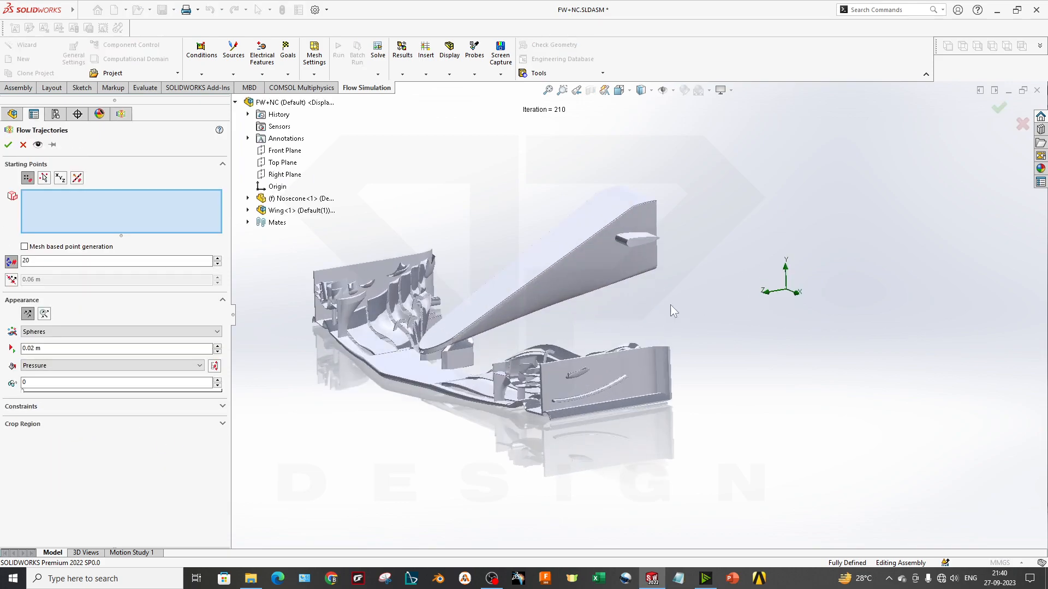
scroll(402, 346, "up", 3)
scroll(419, 309, "down", 3)
middle_click_drag(613, 353, 667, 426)
left_click_drag(655, 210, 426, 452)
left_click_drag(652, 197, 419, 486)
left_click(534, 297)
left_click(546, 314)
left_click(558, 329)
left_click(578, 369)
left_click(571, 379)
left_click(538, 348)
left_click(490, 340)
left_click(490, 326)
left_click(489, 314)
left_click(501, 244)
left_click(553, 277)
left_click(598, 305)
left_click(651, 377)
left_click(673, 401)
Add faces and edges on the wing's +X half to the flow trajectories' starting points
left_click(776, 426)
left_click(866, 427)
left_click(910, 416)
middle_click_drag(860, 475, 574, 424)
left_click_drag(825, 307, 1012, 481)
middle_click_drag(918, 486, 1002, 457)
Set the trajectories to 500 points drawn as Lines with Arrows, and create the plot
double_click(41, 260)
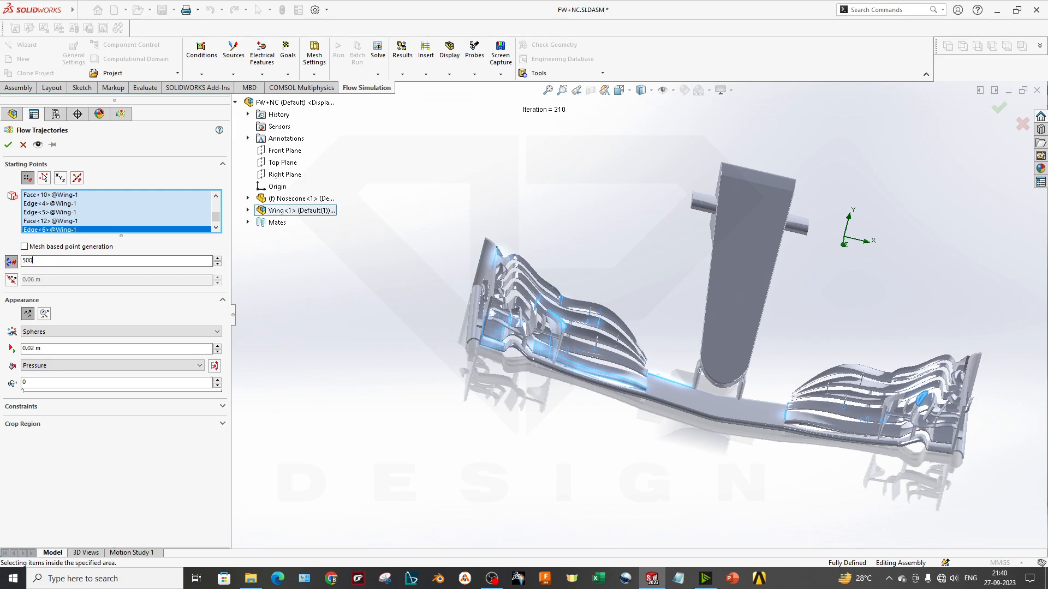
left_click(41, 331)
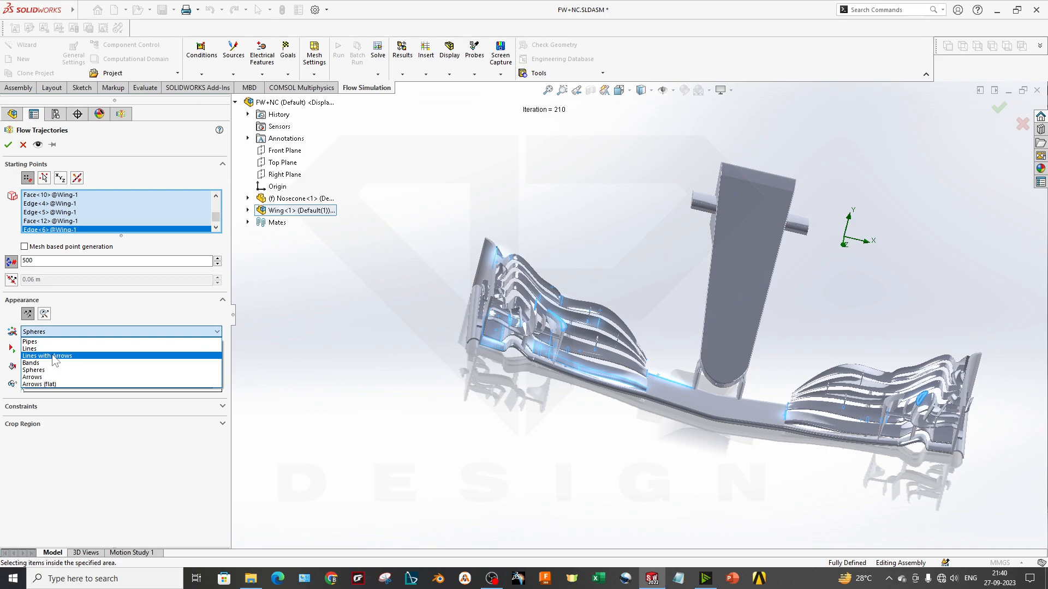
left_click(53, 356)
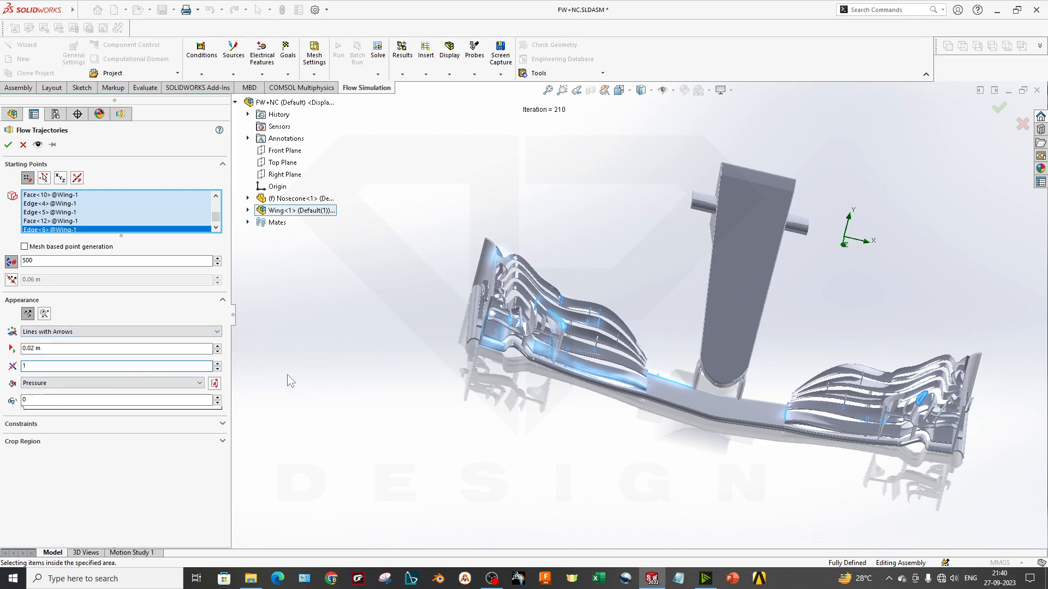
left_click(8, 144)
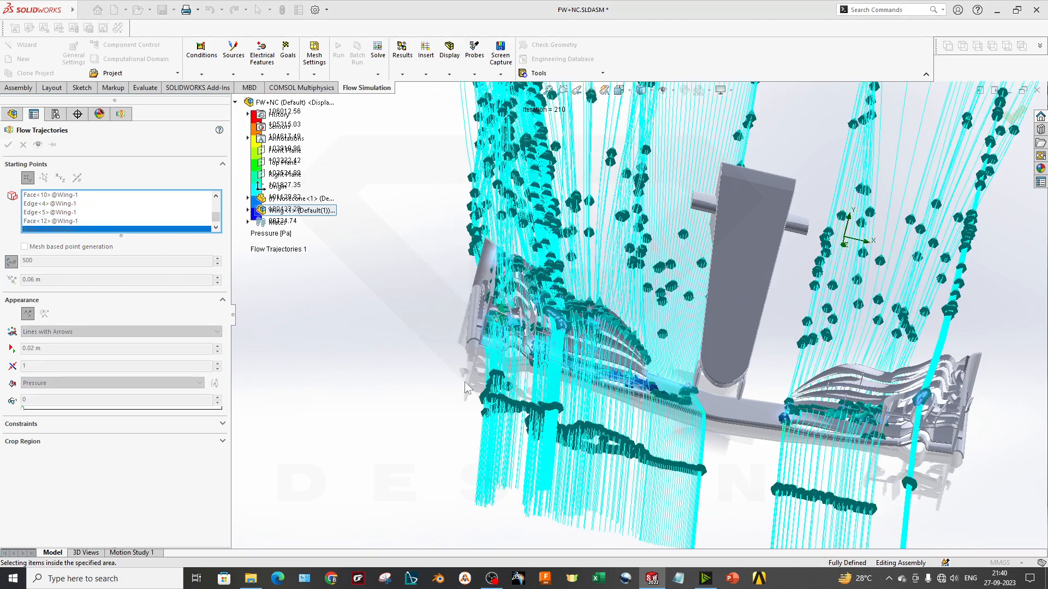
Colour the flow trajectories by Velocity instead of Pressure
scroll(614, 395, "up", 4)
middle_click_drag(666, 390, 622, 336)
scroll(628, 328, "up", 4)
scroll(894, 254, "down", 3)
scroll(668, 351, "up", 2)
left_click(265, 235)
left_click(268, 236)
left_click(288, 289)
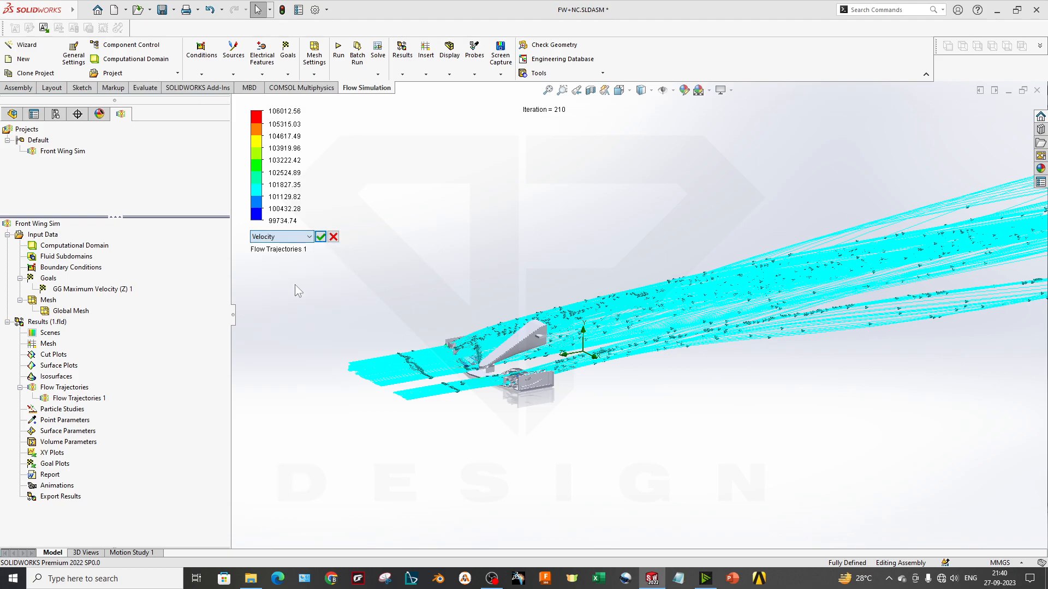
left_click(321, 236)
Edit Flow Trajectories 1 to draw the trajectories as Arrows (flat)
scroll(628, 382, "down", 3)
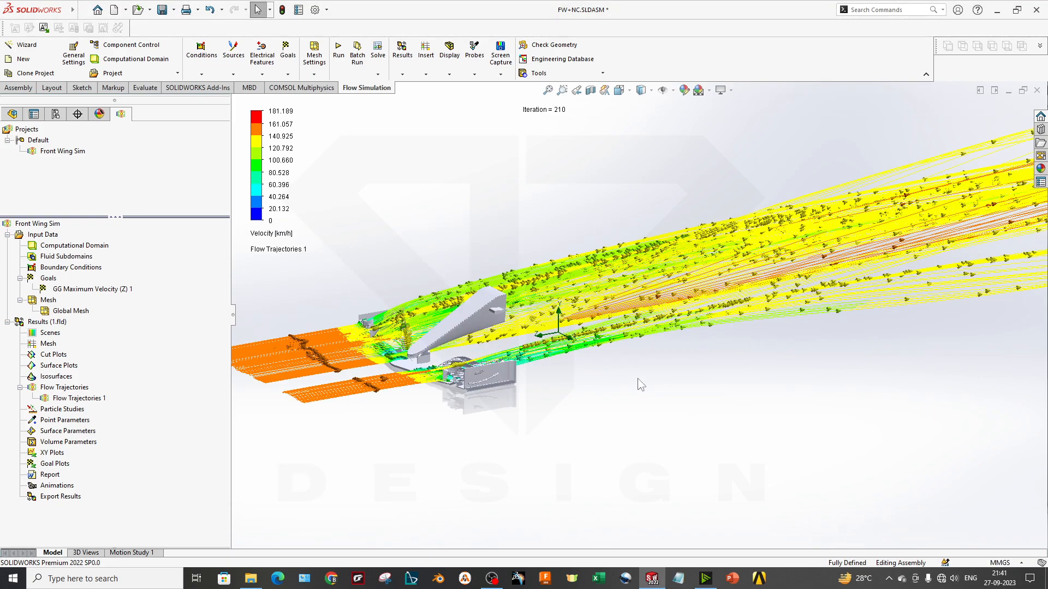
middle_click_drag(557, 386, 557, 418)
right_click(77, 398)
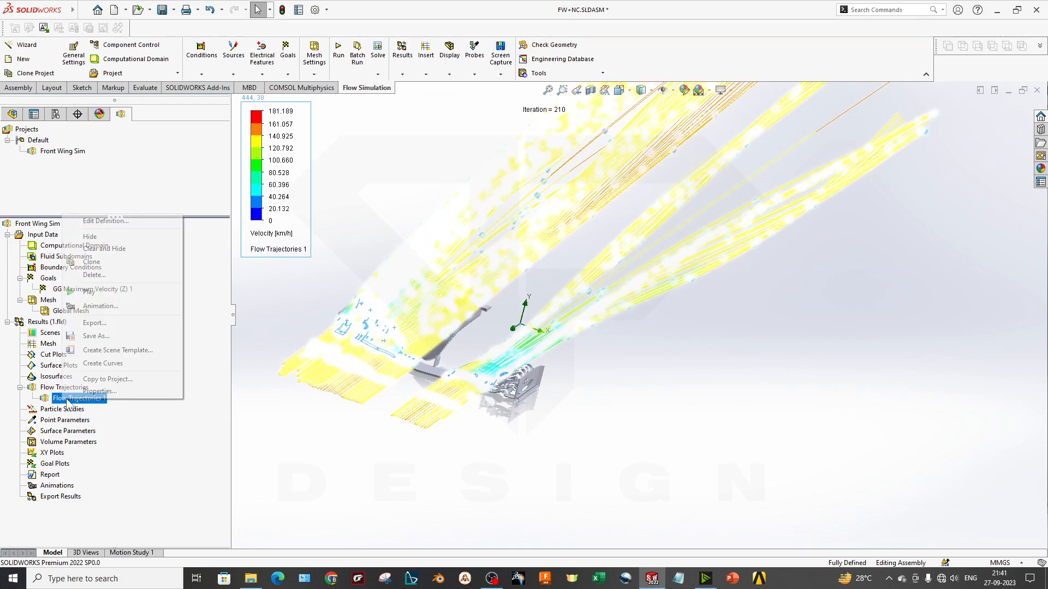
left_click(82, 249)
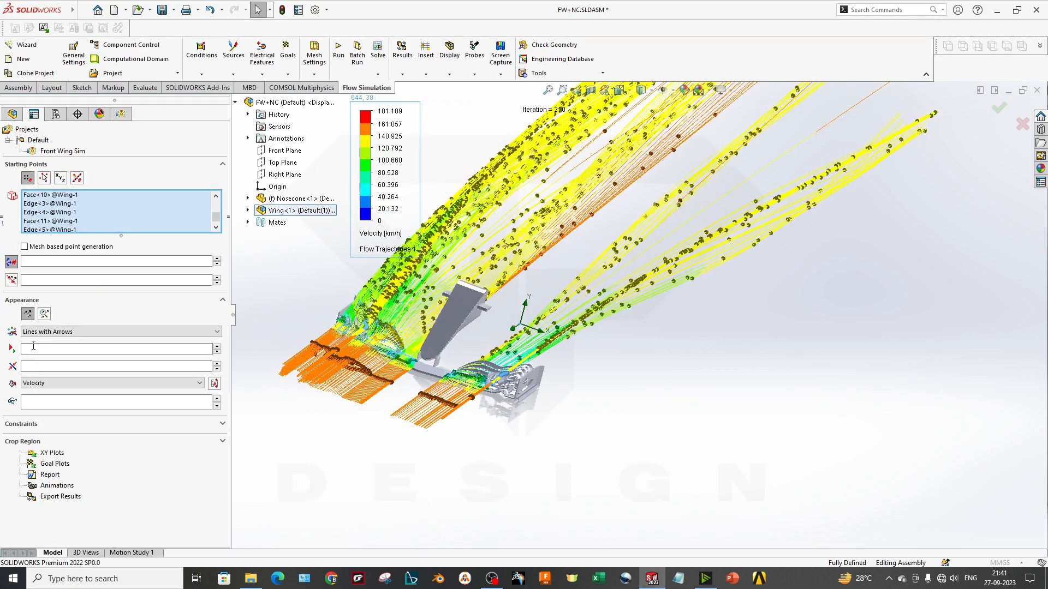
left_click(109, 332)
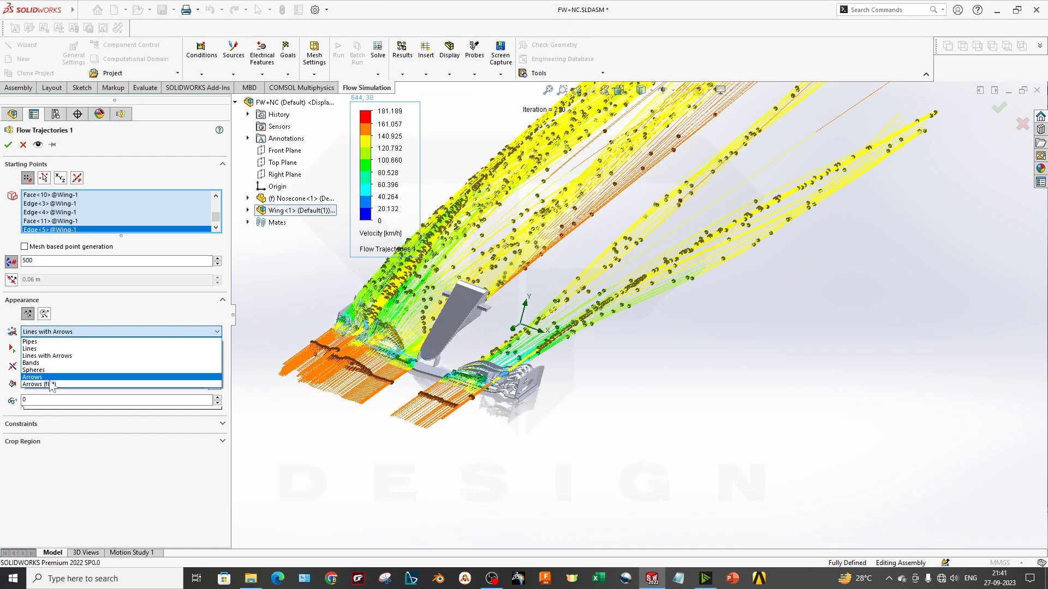
left_click(39, 384)
left_click(7, 145)
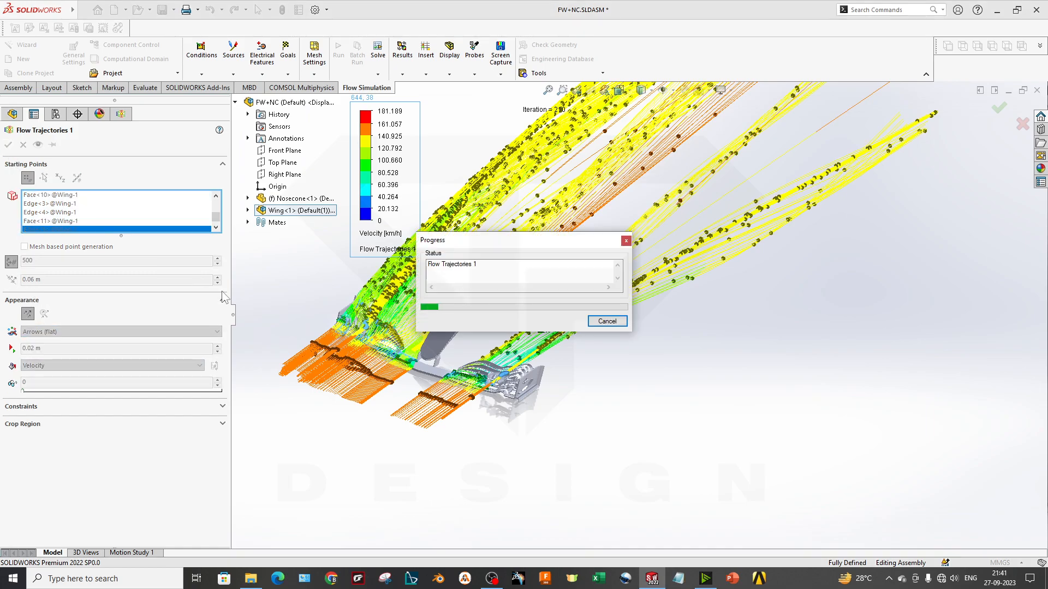
Examine the arrow trajectories around the wing and nosecone from several angles, including a straight-on view along the car's length
middle_click_drag(546, 397, 521, 393)
scroll(419, 277, "down", 3)
scroll(383, 388, "down", 5)
middle_click_drag(383, 389, 468, 340)
scroll(508, 353, "up", 6)
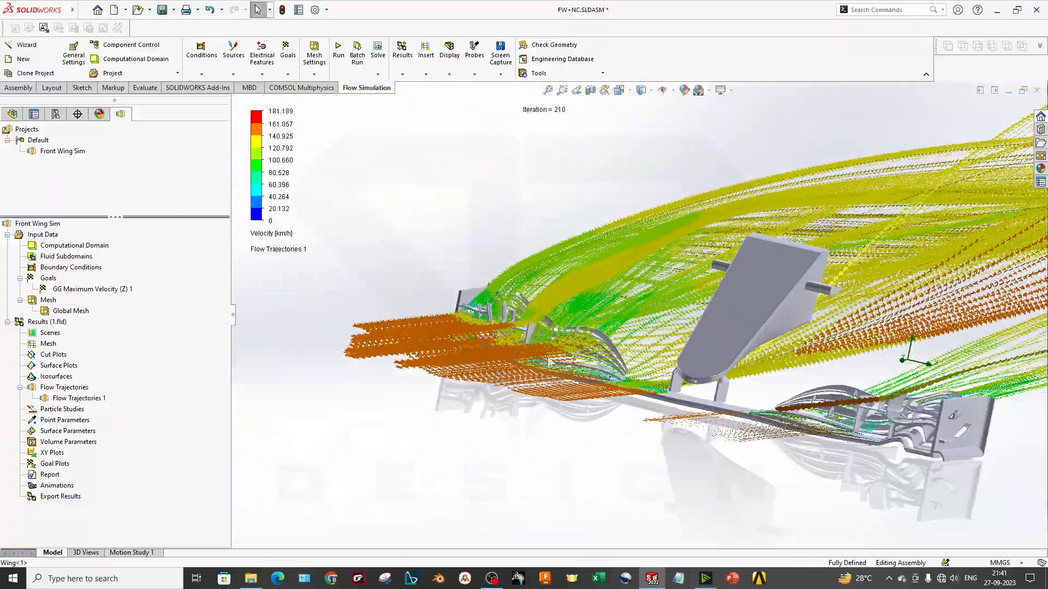
middle_click_drag(673, 369, 477, 369)
key("space")
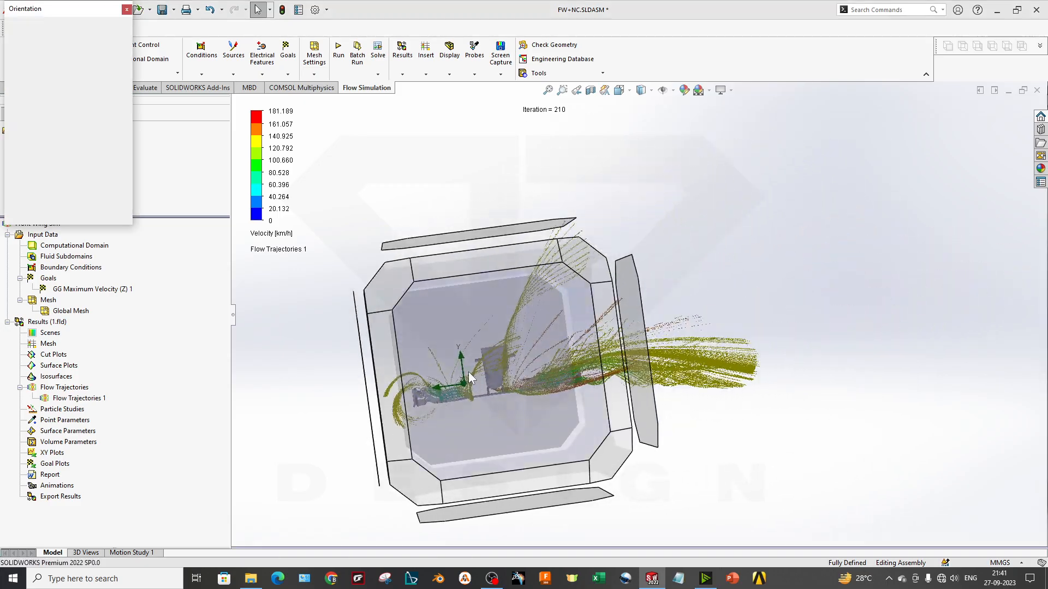
left_click(469, 372)
scroll(603, 424, "up", 3)
scroll(737, 336, "down", 2)
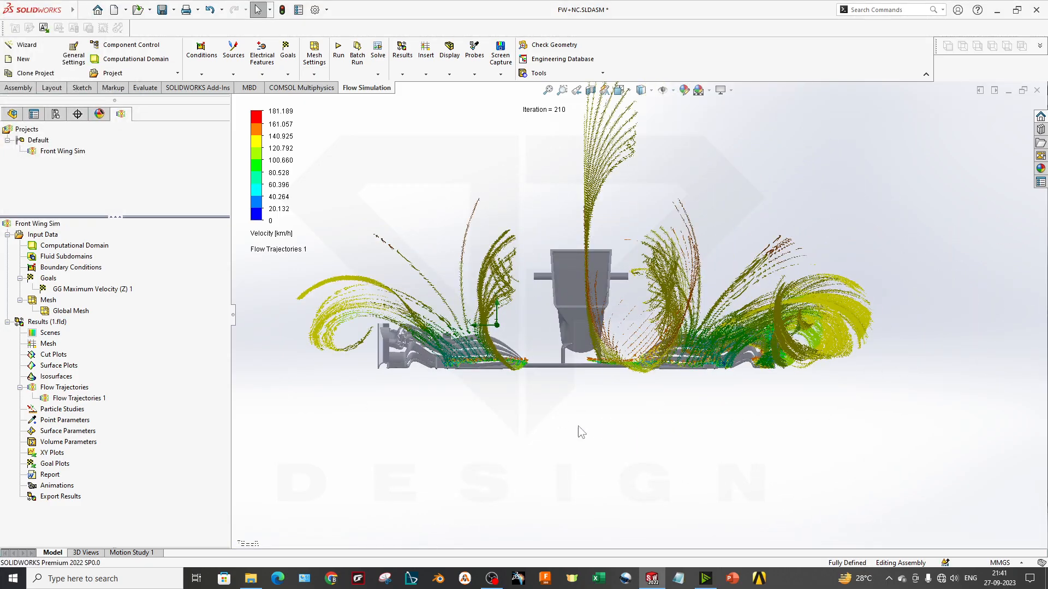
scroll(725, 376, "down", 2)
scroll(759, 327, "down", 2)
scroll(786, 404, "down", 2)
middle_click_drag(775, 403, 538, 498)
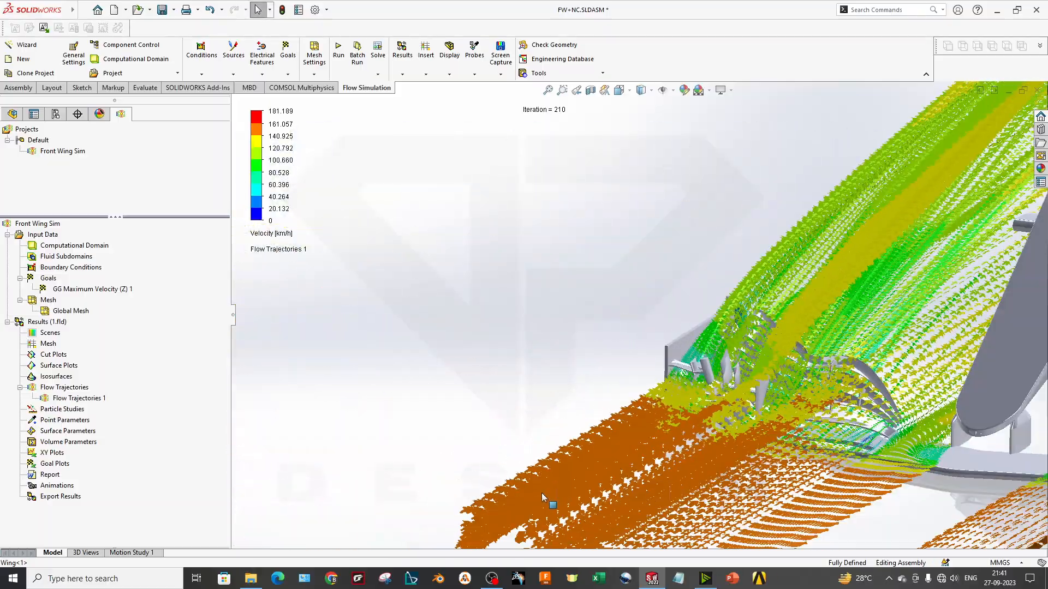
scroll(538, 497, "up", 4)
middle_click_drag(724, 386, 811, 352)
scroll(859, 312, "down", 1)
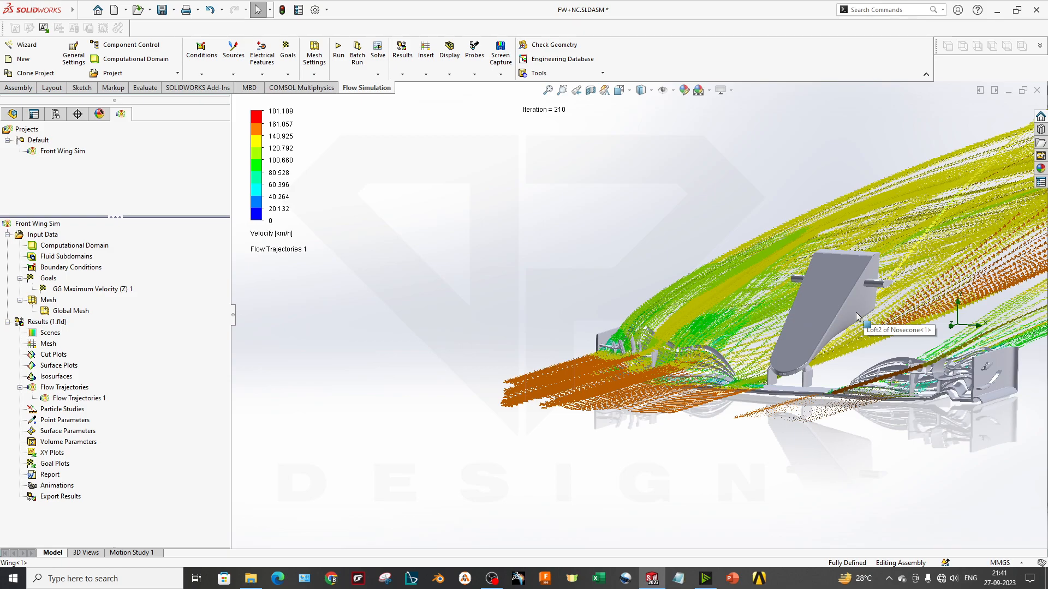
scroll(872, 304, "up", 3)
middle_click_drag(874, 302, 900, 299)
Hide Flow Trajectories 1 and create a contour surface plot on the nosecone's upper face and the wing's central main-plane face
right_click(88, 390)
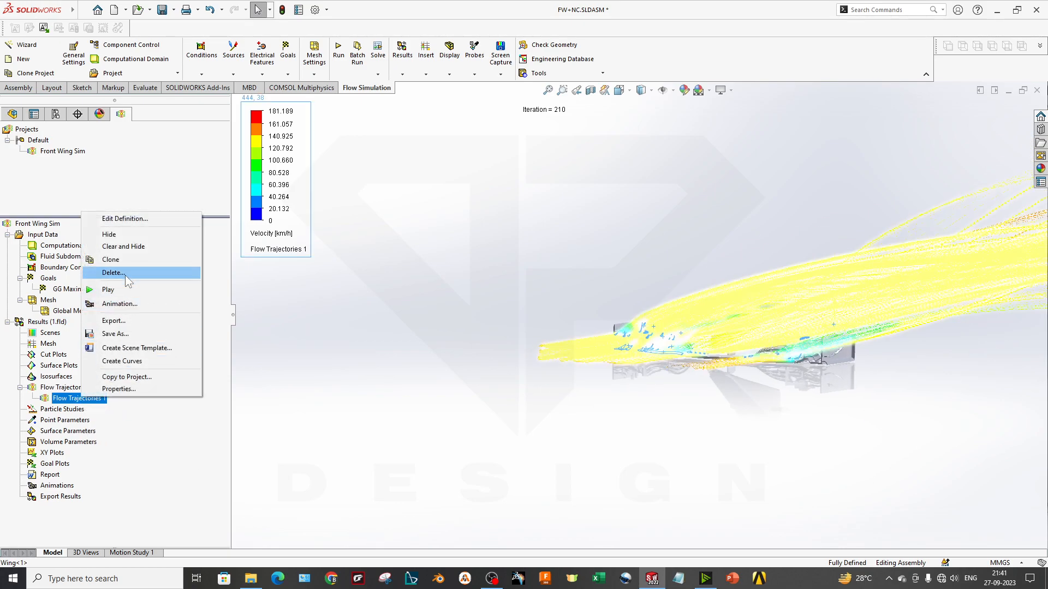
left_click(128, 234)
left_click(58, 366)
right_click(57, 363)
left_click(76, 372)
middle_click_drag(750, 265, 758, 301)
scroll(732, 296, "down", 2)
left_click(728, 294)
left_click(622, 417)
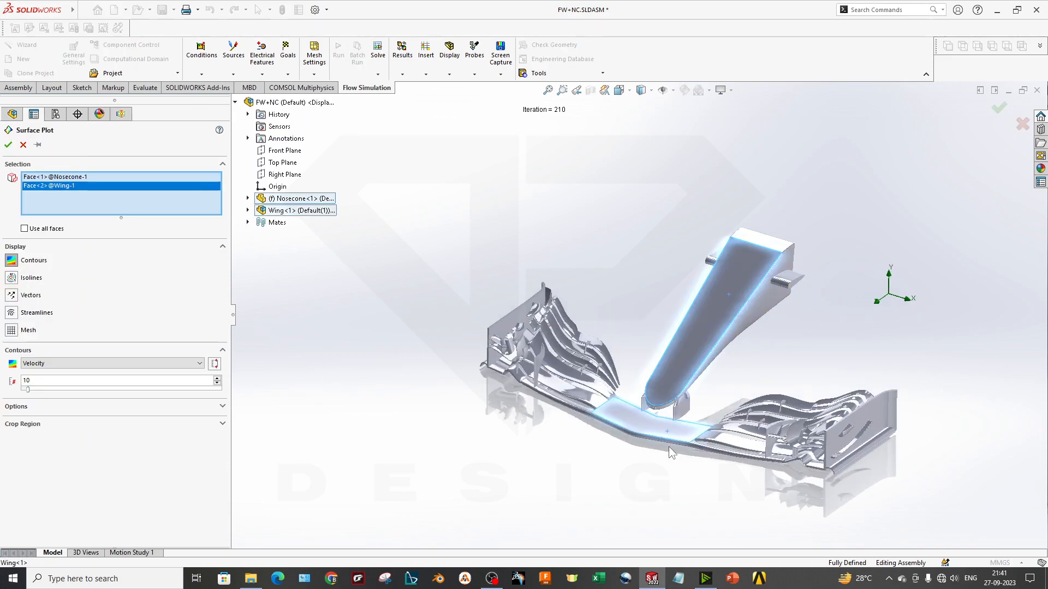
left_click(8, 144)
Set the surface plot's contours to show Pressure
middle_click_drag(562, 379, 595, 422)
left_click(258, 236)
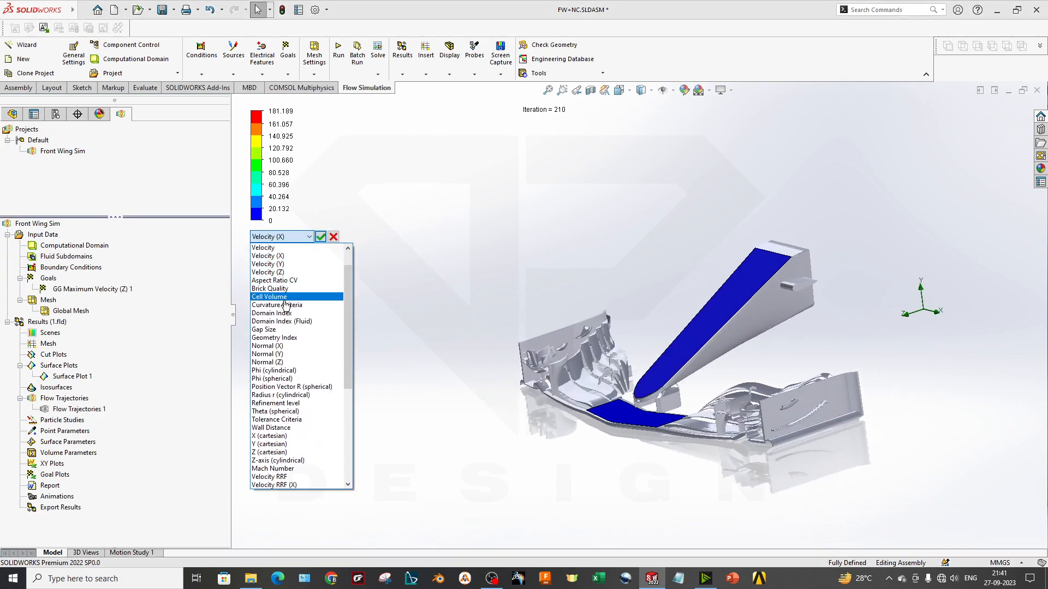
scroll(294, 373, "down", 1)
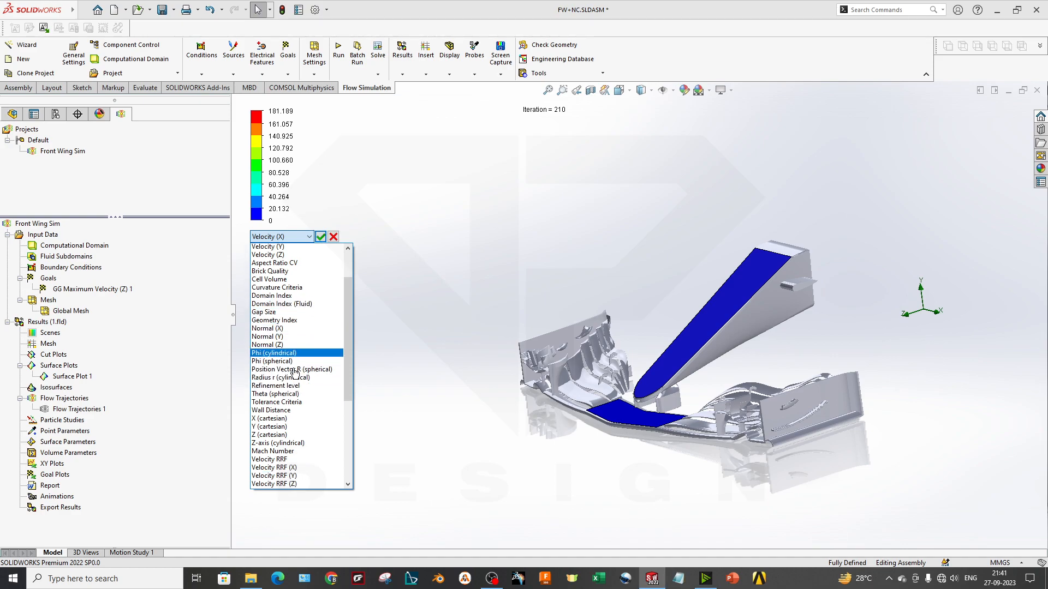
scroll(294, 371, "up", 2)
left_click(286, 256)
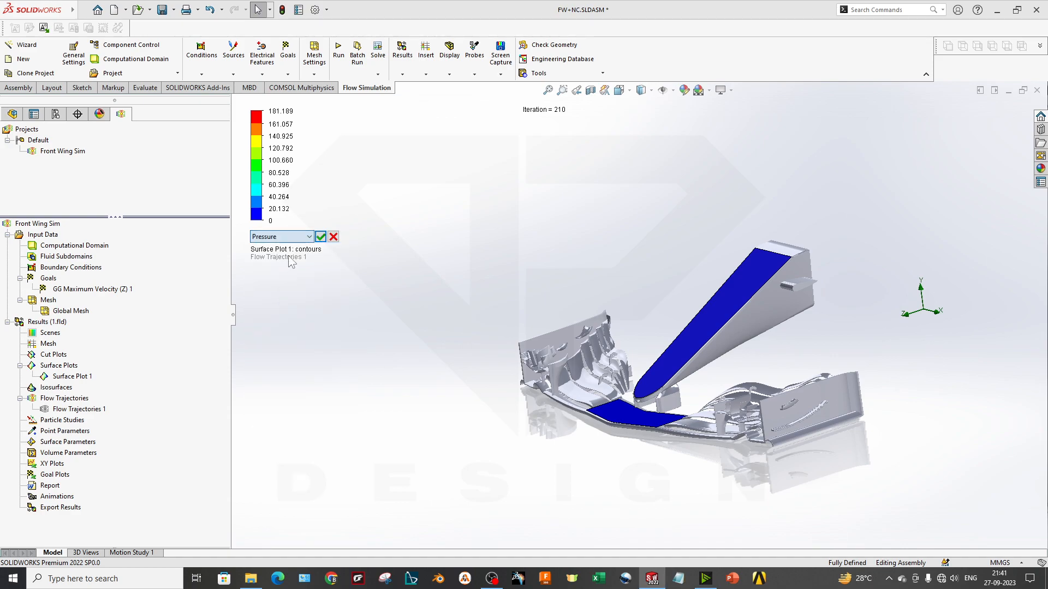
left_click(321, 236)
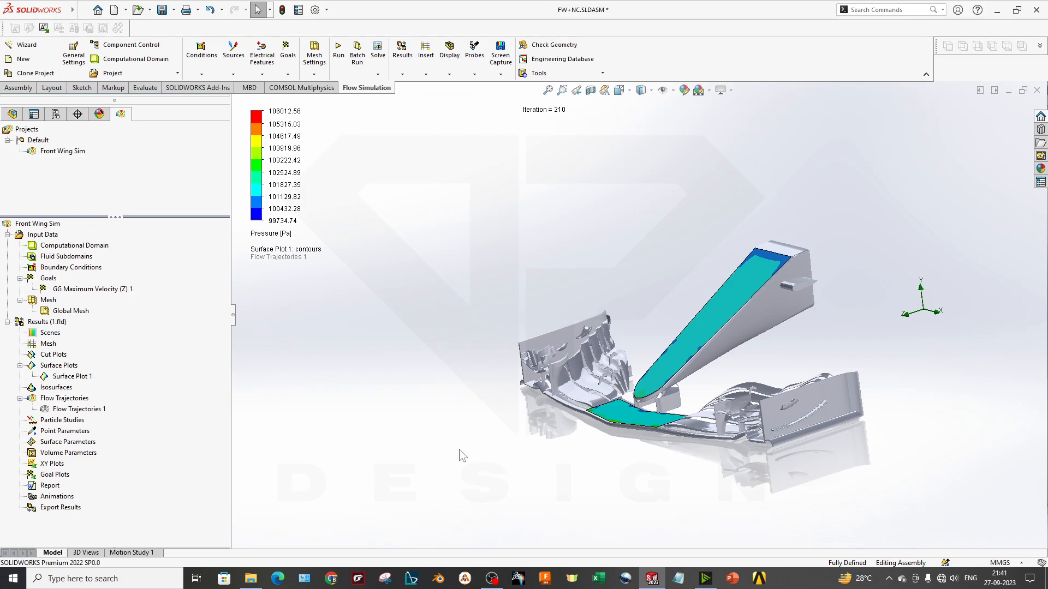
Examine the pressure contours at the main plane's leading edge and move the colour legend slightly lower
scroll(643, 403, "down", 8)
scroll(515, 442, "up", 10)
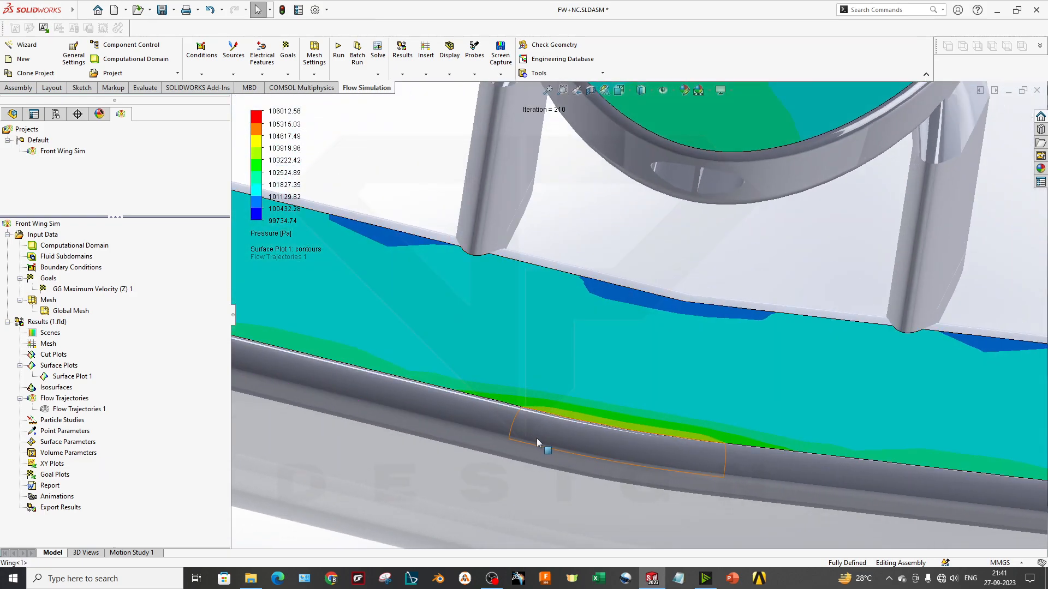
scroll(560, 397, "up", 3)
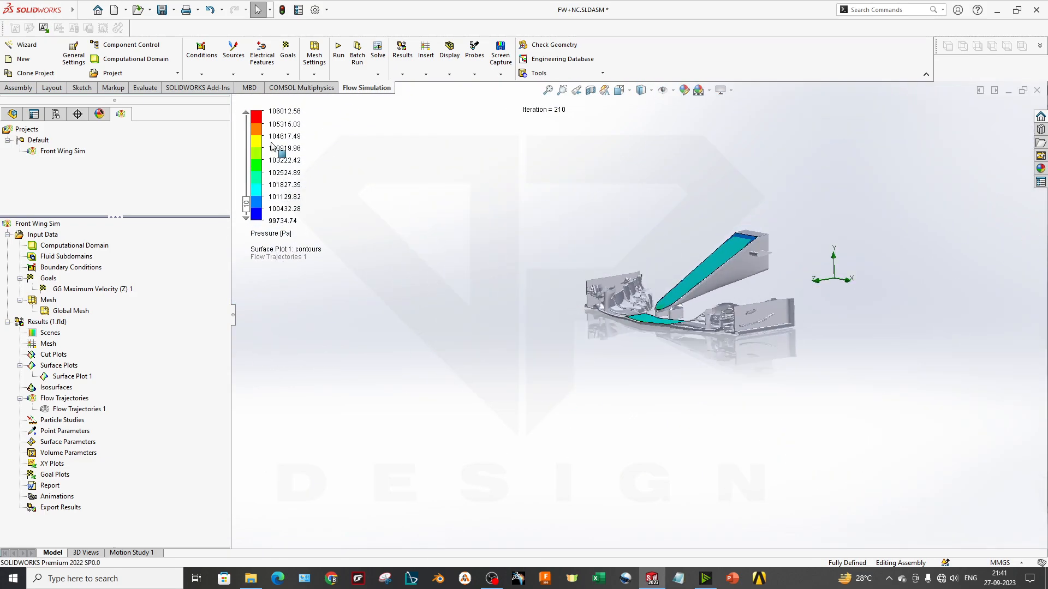
left_click_drag(255, 159, 259, 198)
left_click(463, 447)
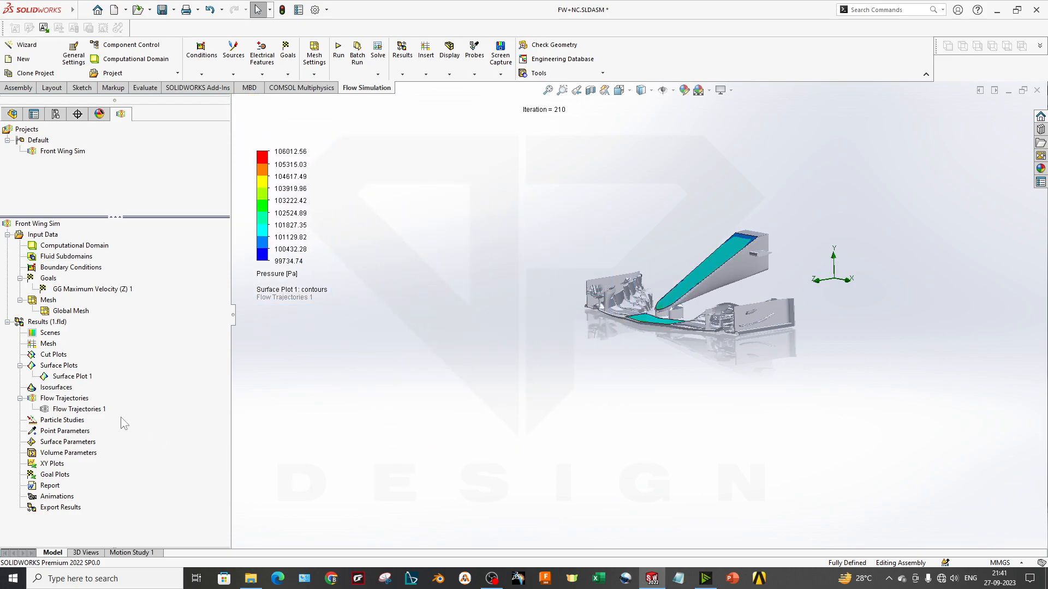
Hide Surface Plot 1 and start a cut plot on the Right Plane with an offset of about -0.25 m
right_click(78, 377)
left_click(109, 398)
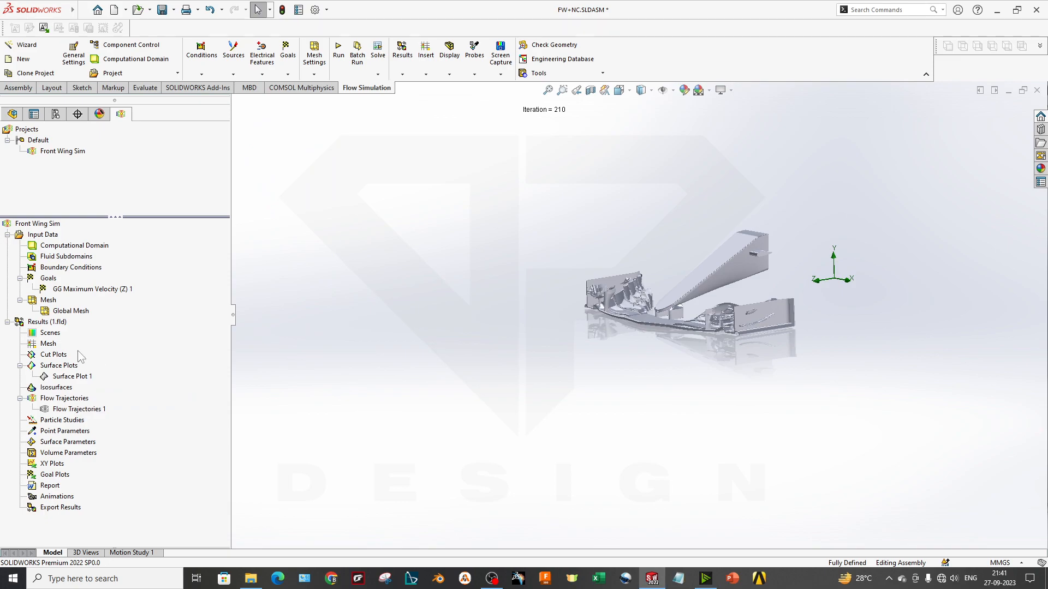
right_click(78, 354)
left_click(88, 362)
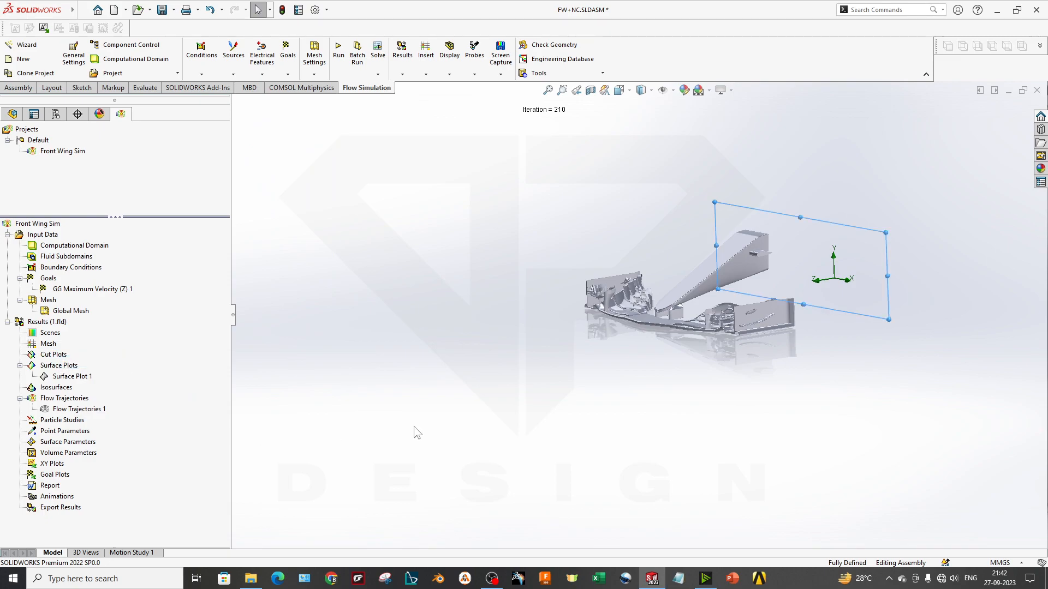
right_click(41, 201)
left_click(77, 207)
left_click(284, 175)
middle_click_drag(414, 335, 732, 225)
left_click_drag(702, 216, 683, 212)
mouse_move(739, 336)
middle_mouse_down()
mouse_move(762, 338)
mouse_move(747, 337)
middle_mouse_up()
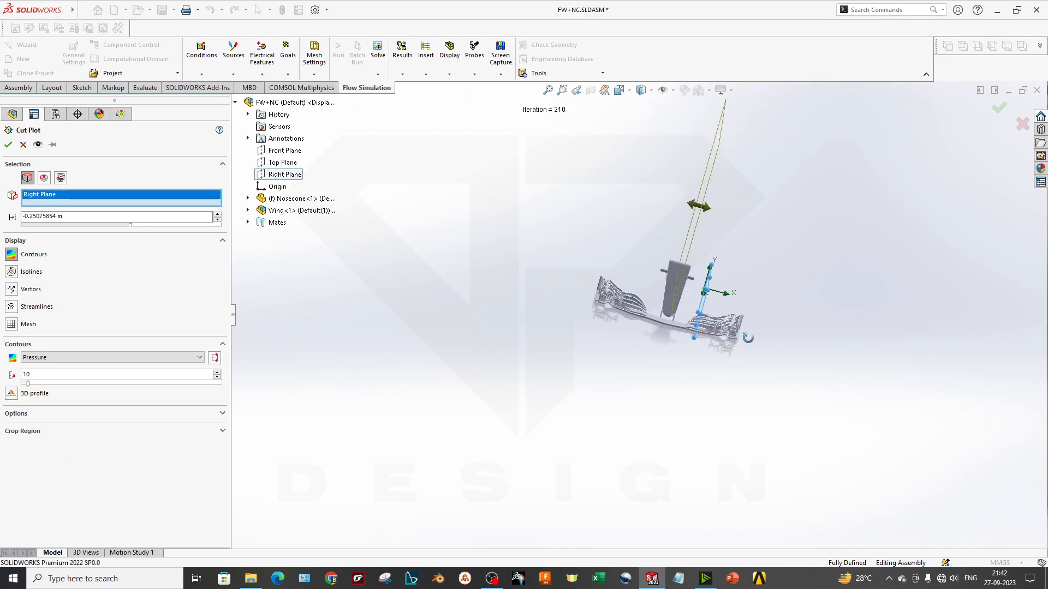
Add isolines to the cut plot, raise the number of contour and isoline levels, and create the plot
left_click(10, 271)
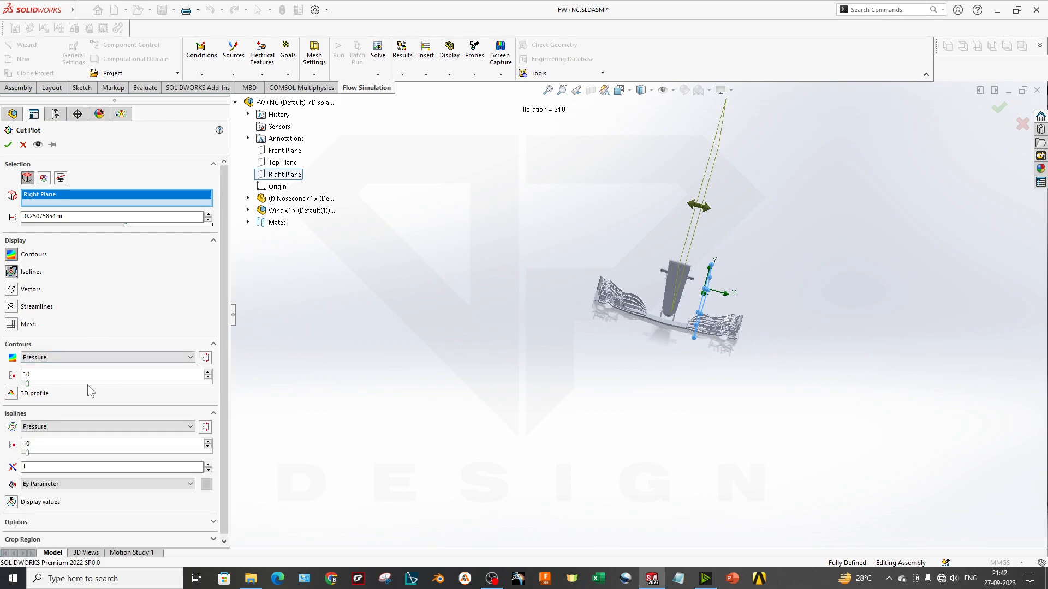
left_click_drag(29, 385, 43, 386)
left_click_drag(169, 381, 206, 382)
left_click_drag(28, 452, 92, 456)
left_click(8, 145)
Set the cut plot's isolines to show Velocity
mouse_move(588, 369)
middle_mouse_down()
mouse_move(570, 348)
mouse_move(540, 345)
middle_mouse_up()
scroll(663, 306, "down", 6)
middle_click_drag(655, 330, 606, 325)
scroll(448, 312, "up", 5)
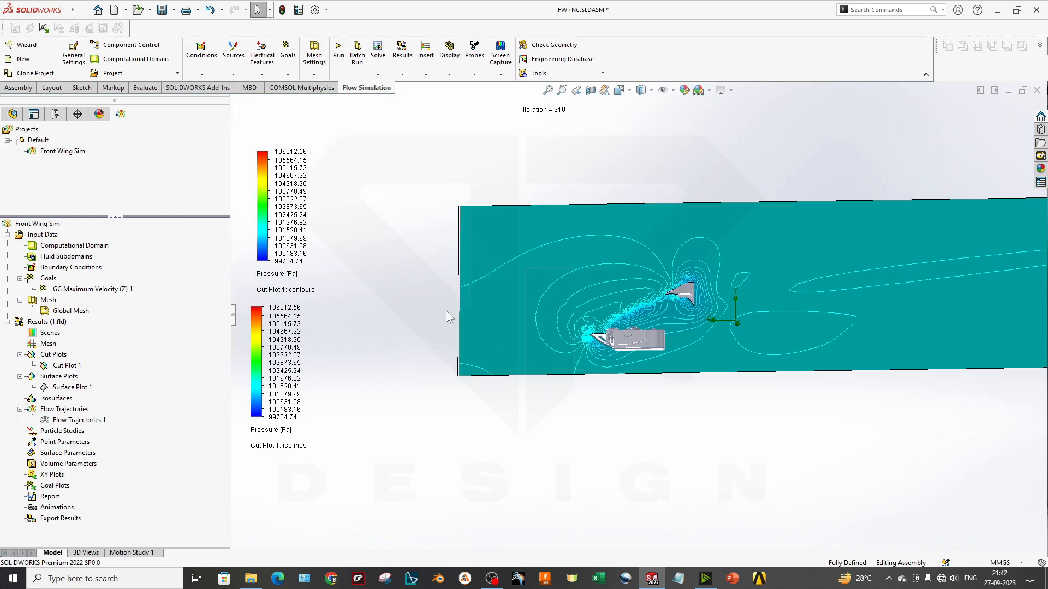
double_click(273, 431)
left_click(322, 210)
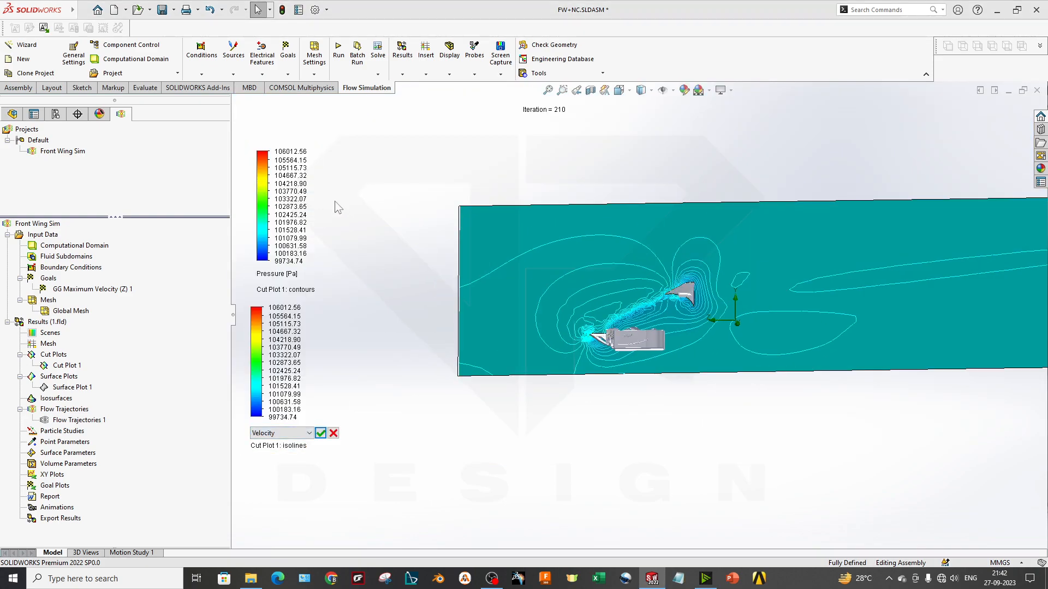
left_click(321, 433)
Insert a goal plot for GG Maximum Velocity (Z) 1 and show its summary table
scroll(562, 404, "down", 6)
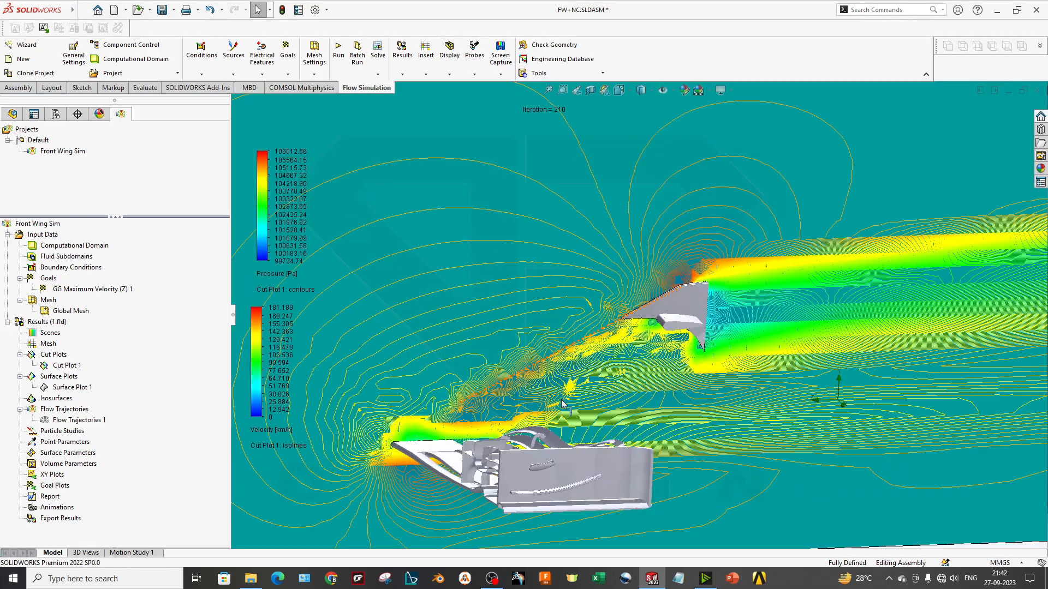
scroll(562, 403, "up", 5)
middle_click_drag(510, 423, 685, 358)
scroll(685, 358, "up", 1)
middle_click_drag(589, 382, 650, 394)
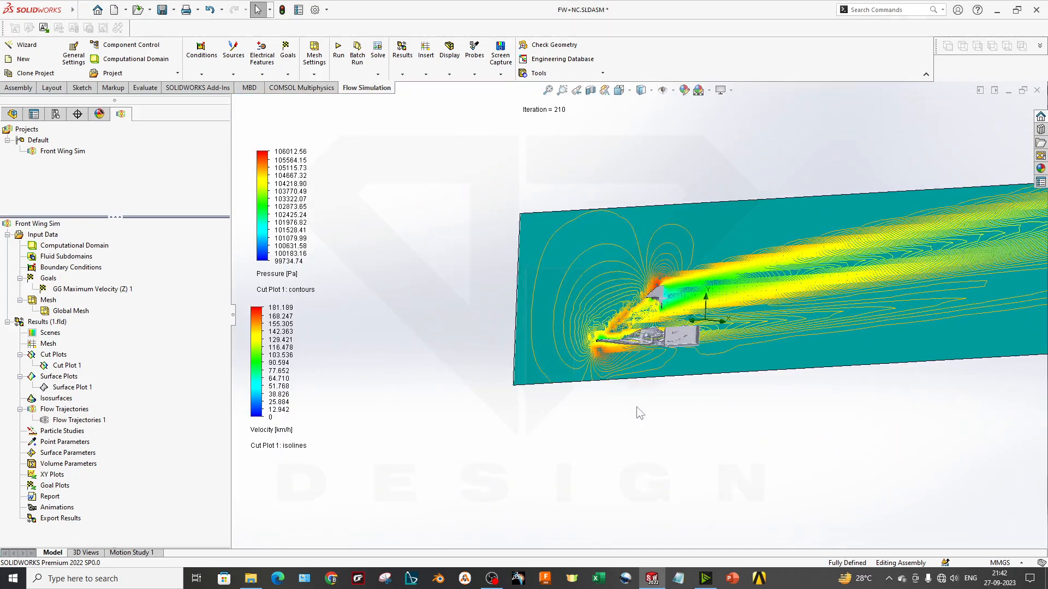
right_click(48, 486)
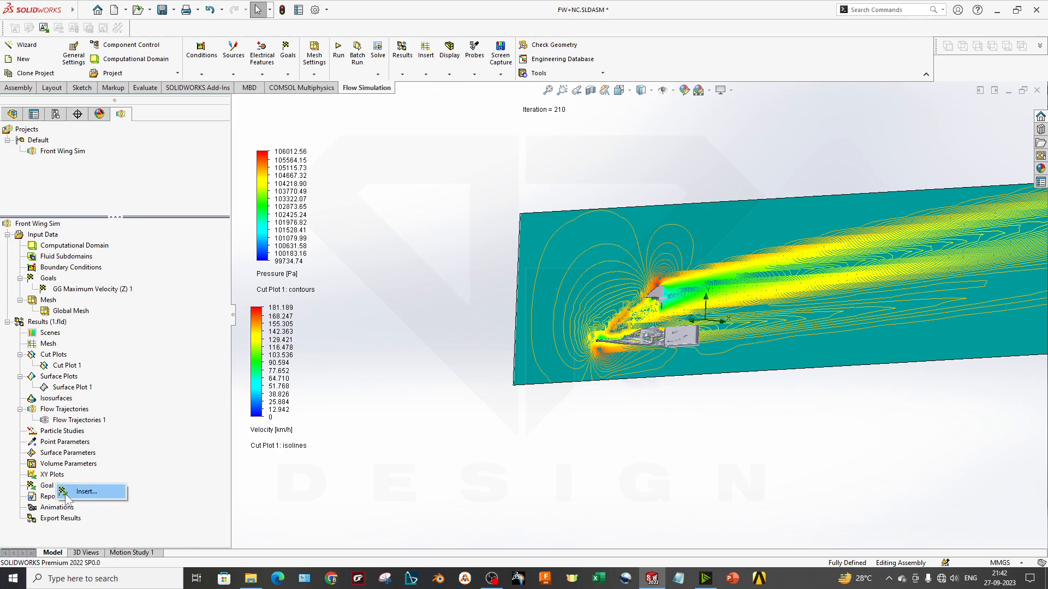
left_click(76, 499)
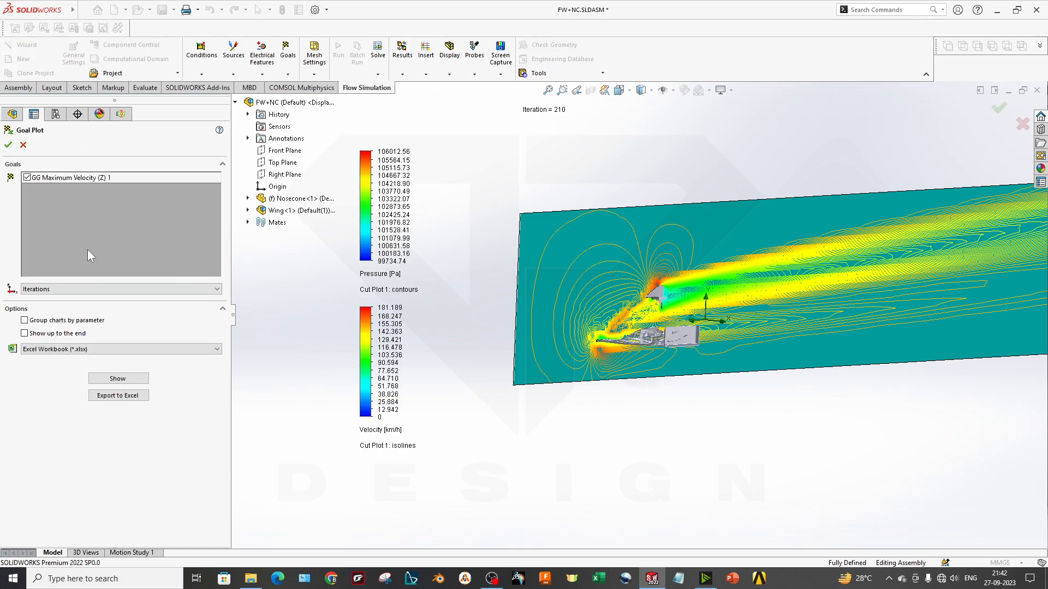
left_click(131, 378)
left_click(103, 380)
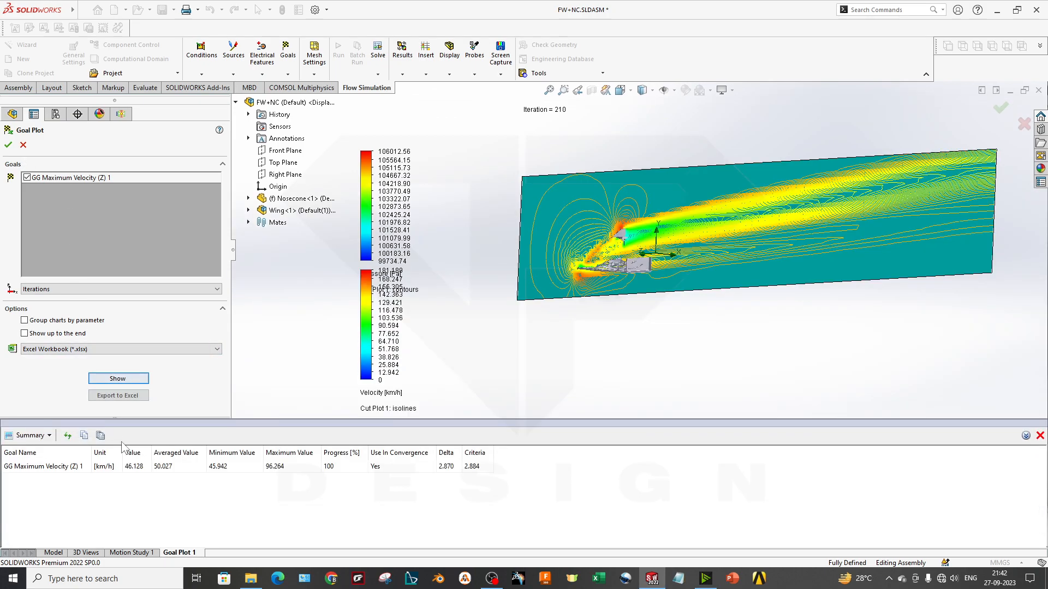
Review the goal's averaged, minimum and maximum values, progress, convergence use and criteria in the summary table
left_click(27, 467)
left_click(116, 465)
left_click(182, 471)
left_click(244, 471)
left_click(277, 469)
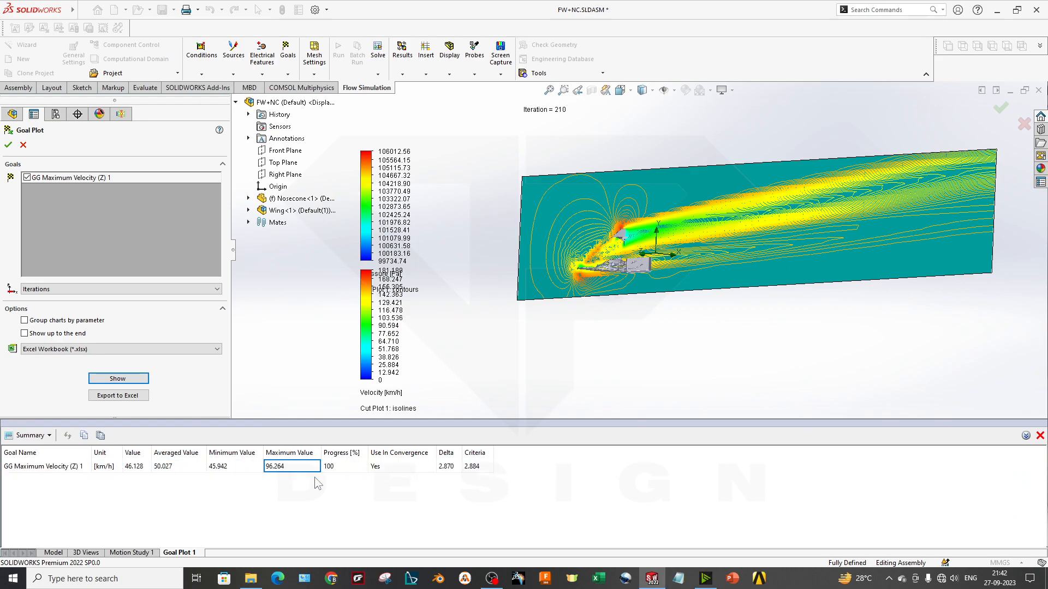
left_click(356, 470)
left_click(410, 465)
left_click(475, 469)
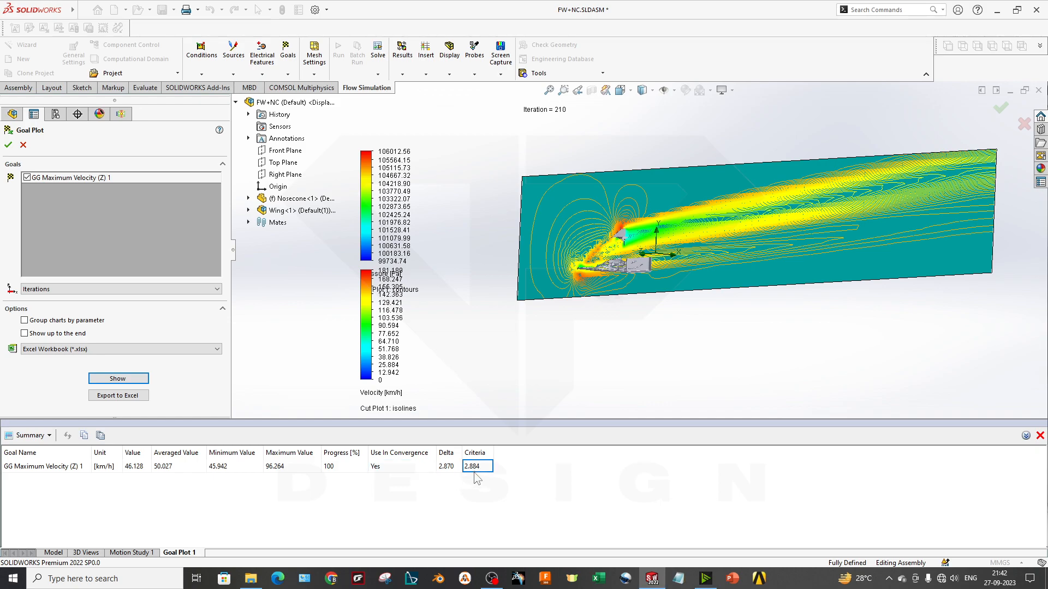
Switch the goal results to the History chart and export the goal plot to Excel
left_click(48, 436)
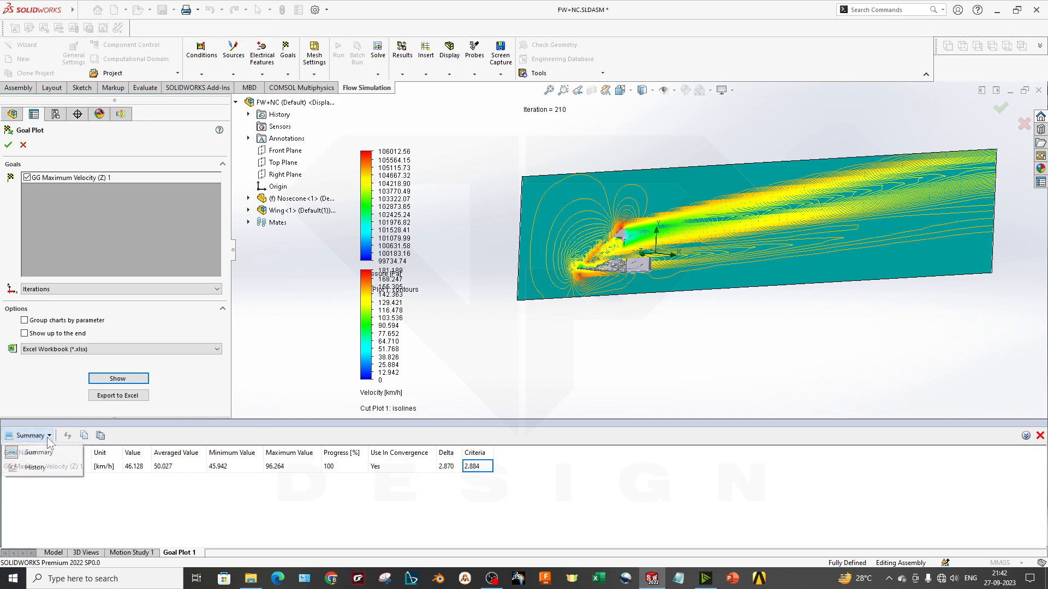
left_click(35, 467)
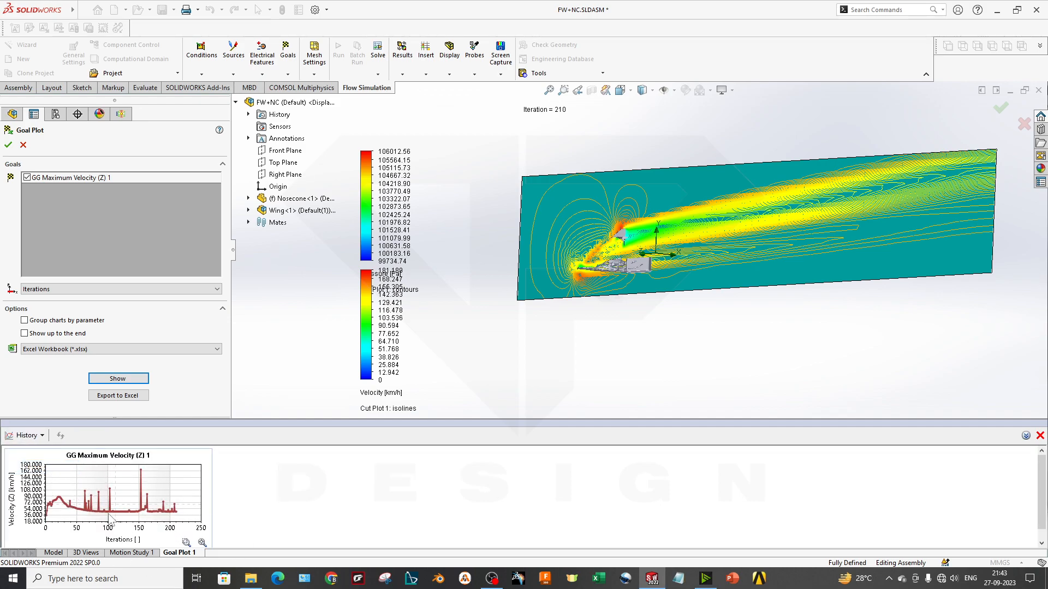
left_click(118, 396)
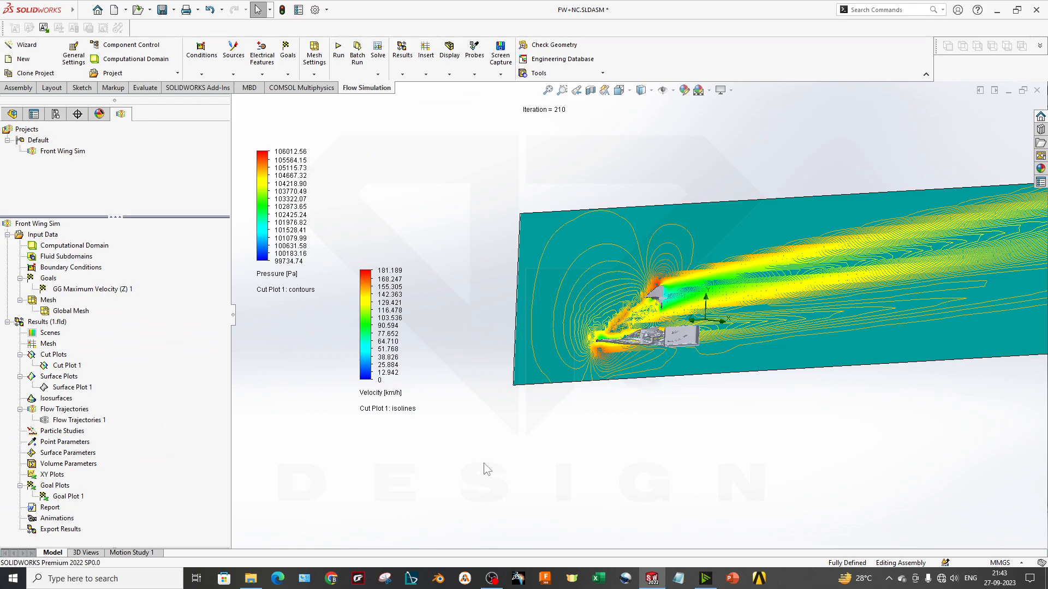
Examine the velocity isolines of the cut plot around the wing and nosecone
scroll(711, 262, "down", 3)
middle_click_drag(686, 341, 663, 365)
scroll(663, 367, "up", 3)
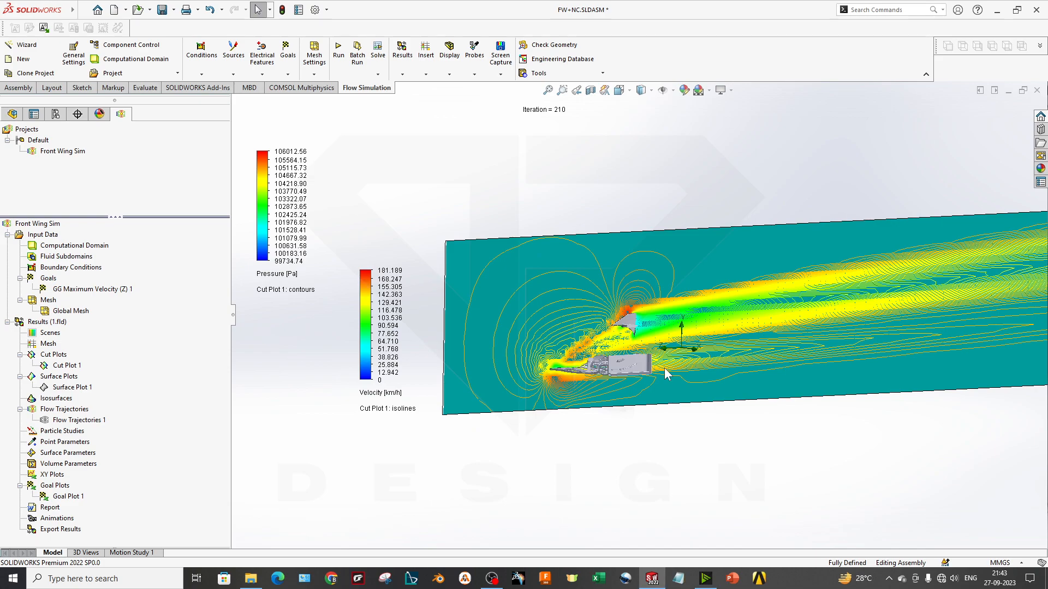
scroll(567, 380, "down", 2)
scroll(600, 405, "up", 2)
scroll(555, 375, "down", 1)
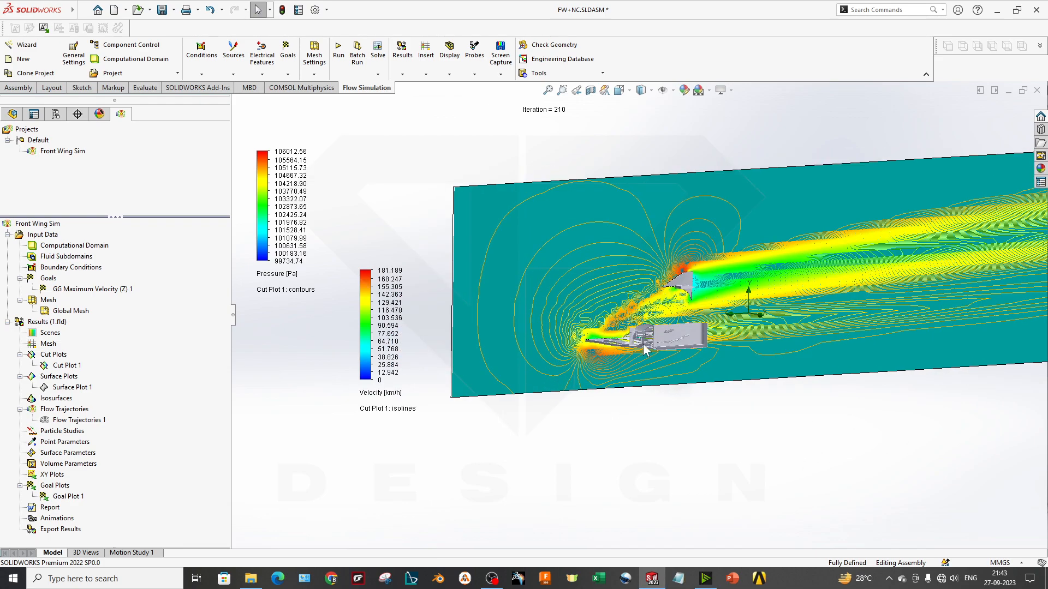